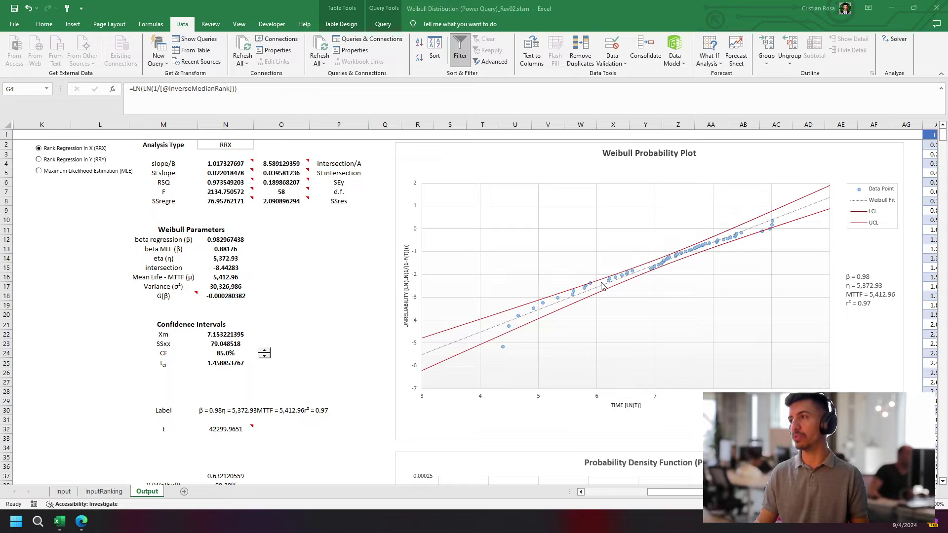
- Review the Weibull probability plot, the Input and InputRanking sheets, and the data table and parameters on the Output sheet
{"action": "mouse_move", "coordinate": [602, 287]}
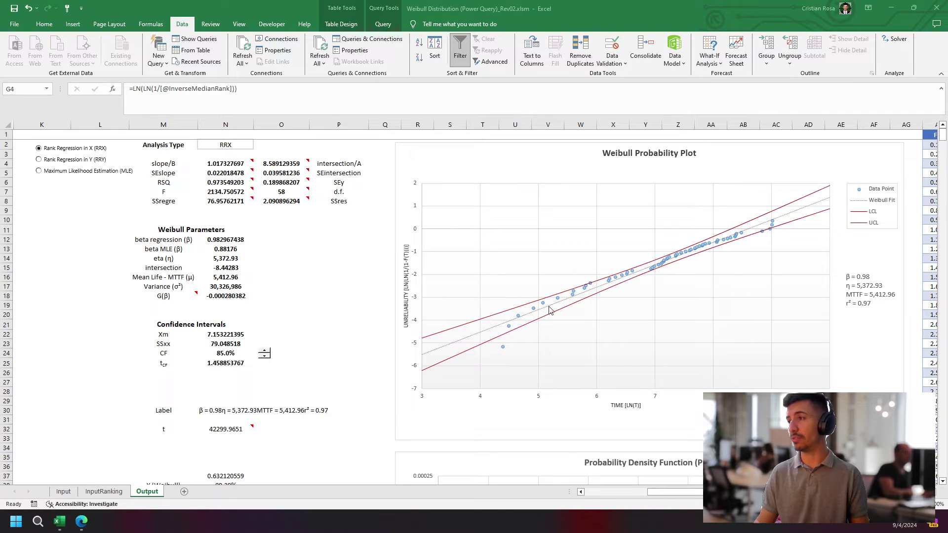
{"action": "mouse_move", "coordinate": [772, 223]}
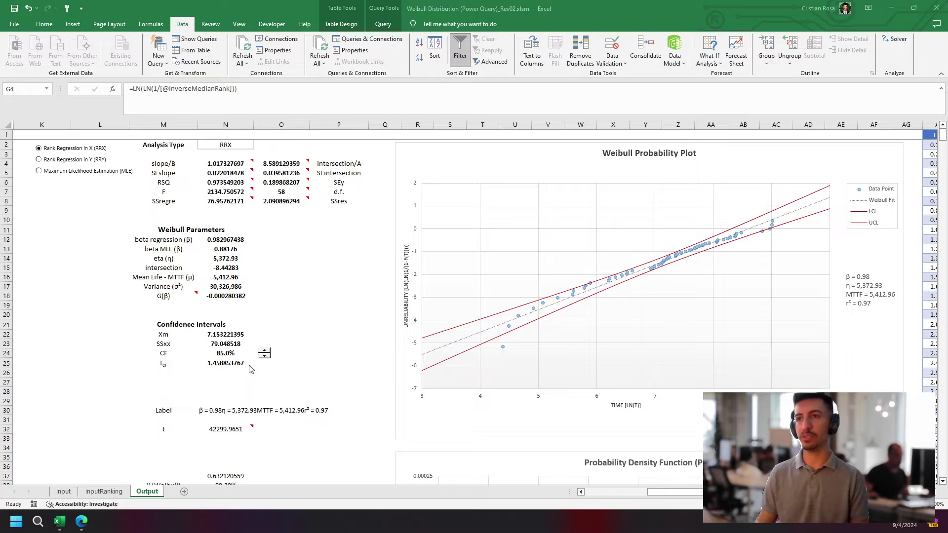
{"action": "left_click", "coordinate": [65, 492]}
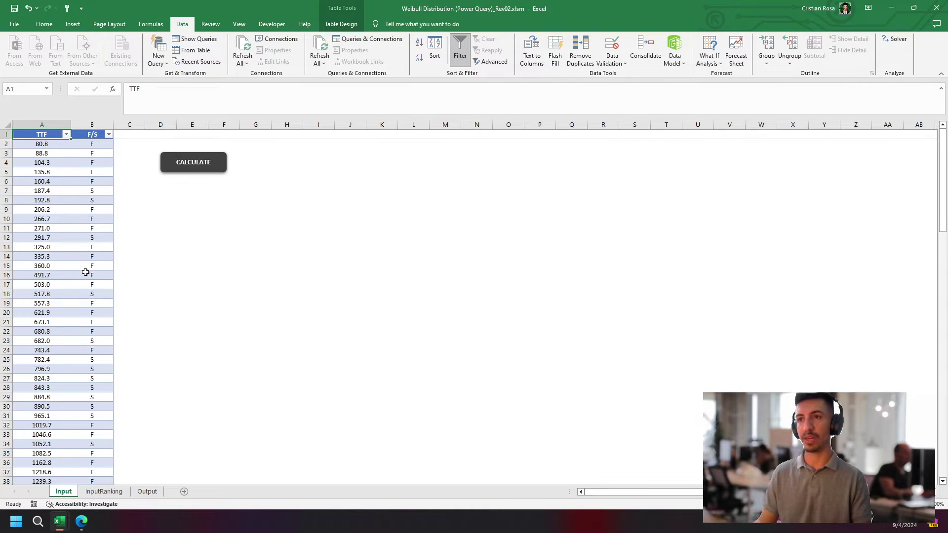
{"action": "left_click", "coordinate": [93, 496]}
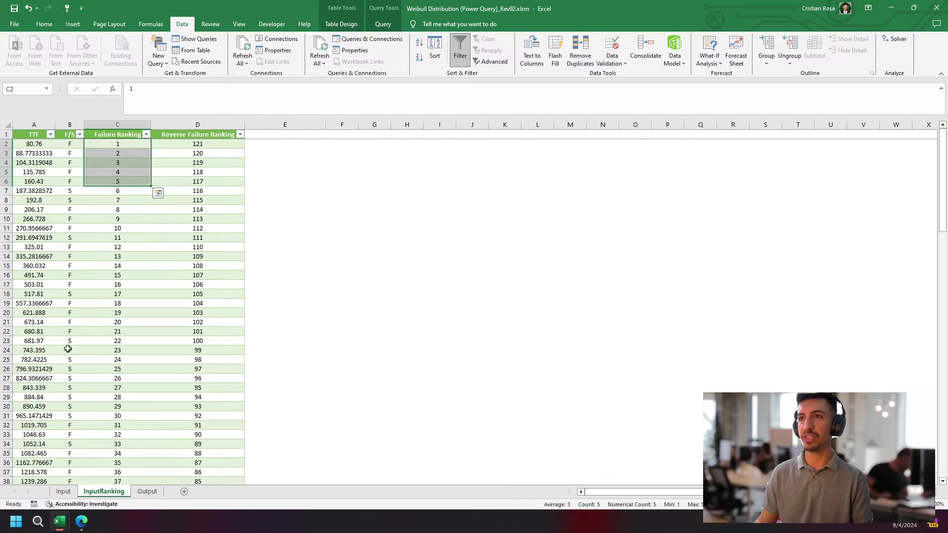
{"action": "left_click", "coordinate": [37, 135]}
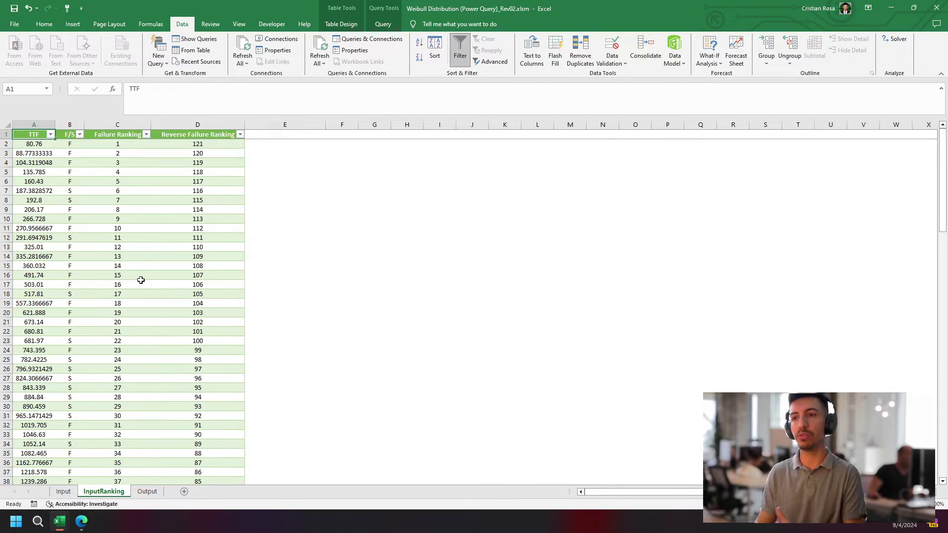
{"action": "left_click", "coordinate": [147, 487]}
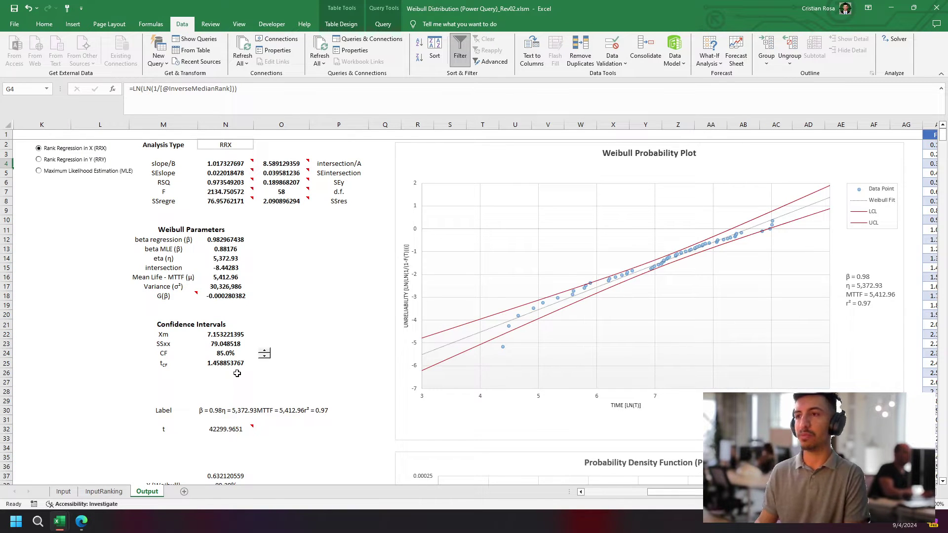
{"action": "scroll", "coordinate": [245, 371], "scroll_direction": "left", "scroll_amount": 5}
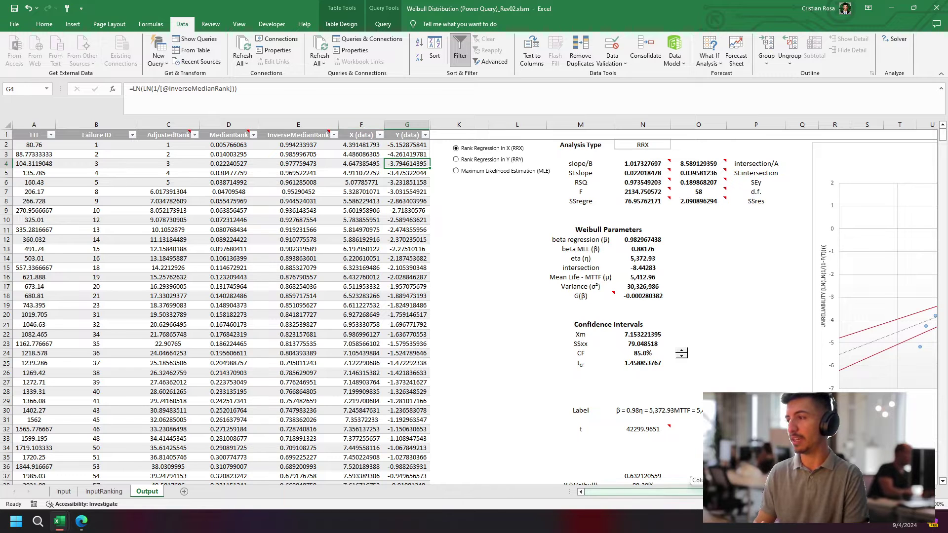
{"action": "scroll", "coordinate": [593, 306], "scroll_direction": "right", "scroll_amount": 5}
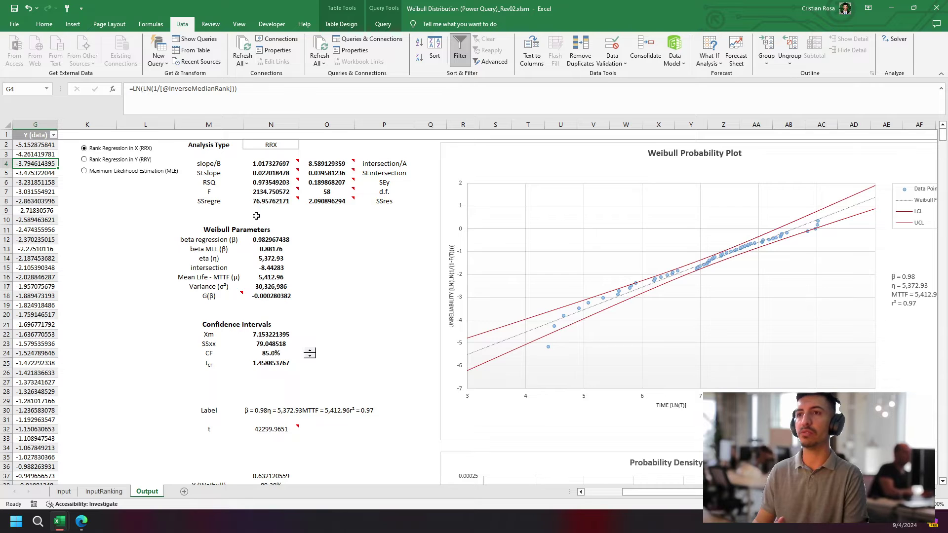
{"action": "mouse_move", "coordinate": [251, 205]}
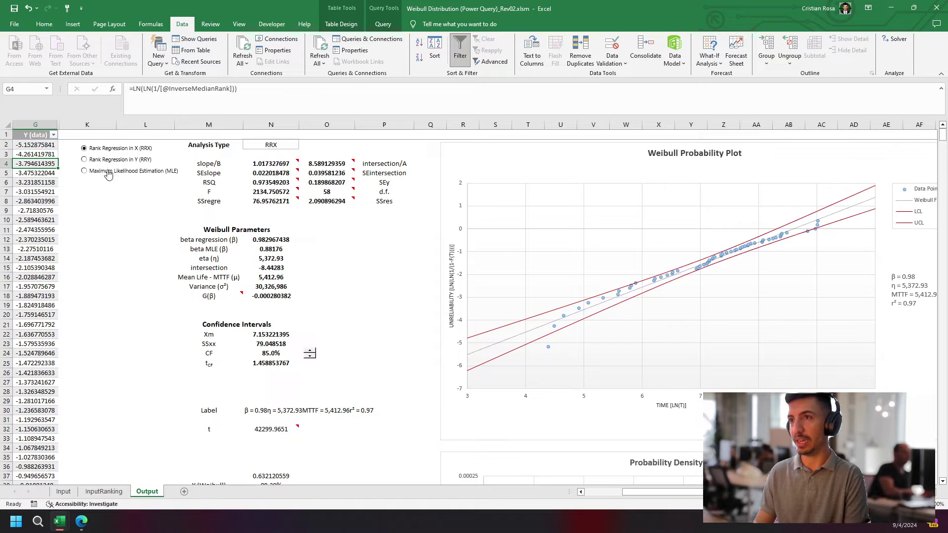
- Switch the analysis type to Maximum Likelihood Estimation (MLE) and back to Rank Regression in X (RRX) to compare the Weibull results
{"action": "left_click", "coordinate": [84, 159]}
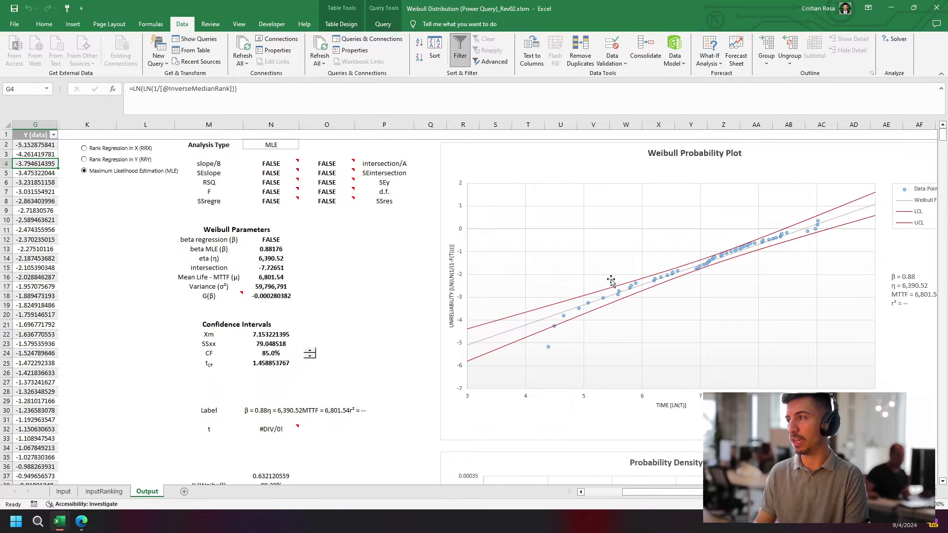
{"action": "left_click", "coordinate": [101, 149]}
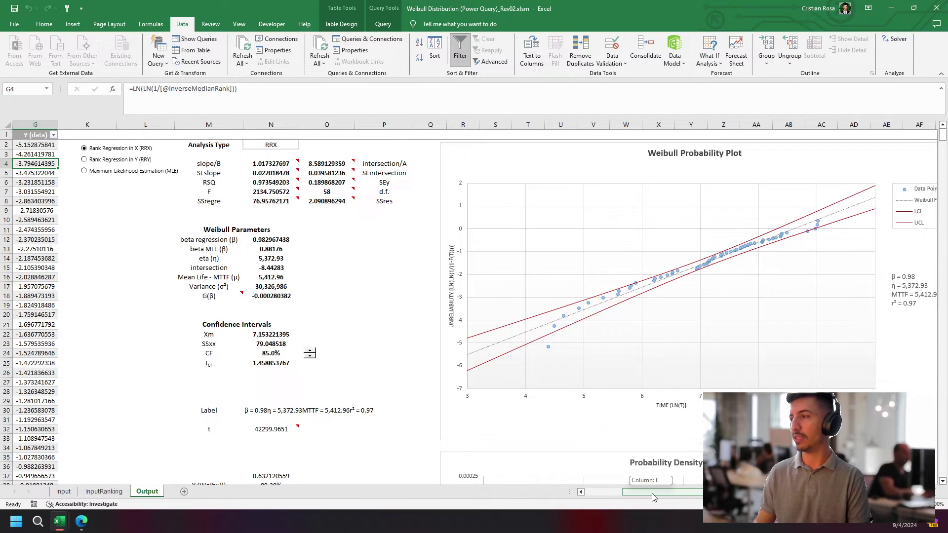
{"action": "left_click_drag", "start_coordinate": [652, 494], "coordinate": [659, 494]}
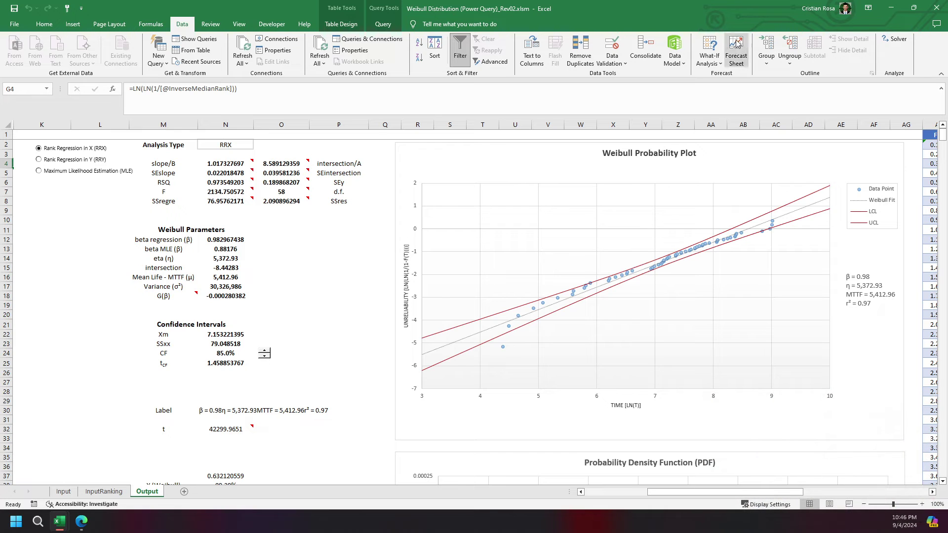
- Switch to the blank Análise Weibull.xlsx workbook and move The New Weibull Handbook PDF out of view
{"action": "left_click_drag", "start_coordinate": [651, 20], "coordinate": [0, 197]}
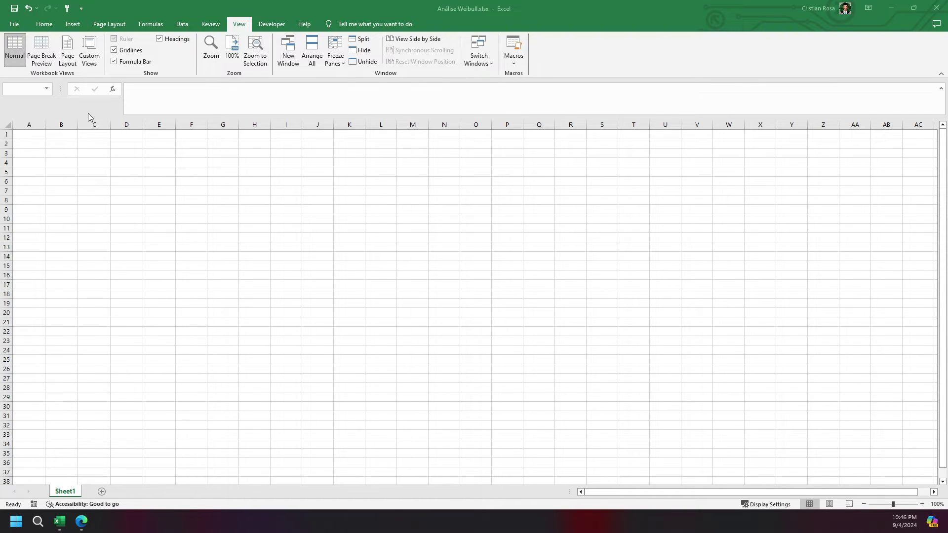
{"action": "left_click", "coordinate": [35, 136]}
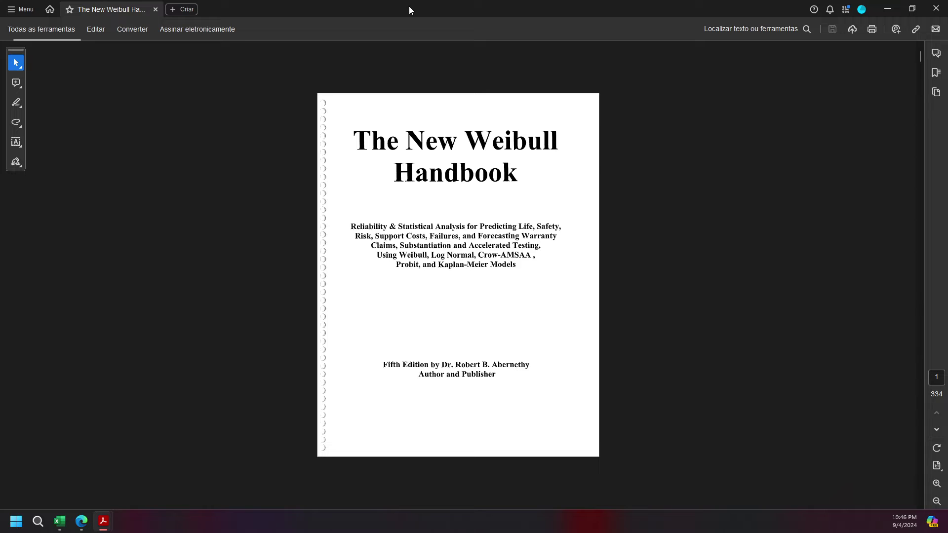
{"action": "left_click_drag", "start_coordinate": [409, 7], "coordinate": [0, 55]}
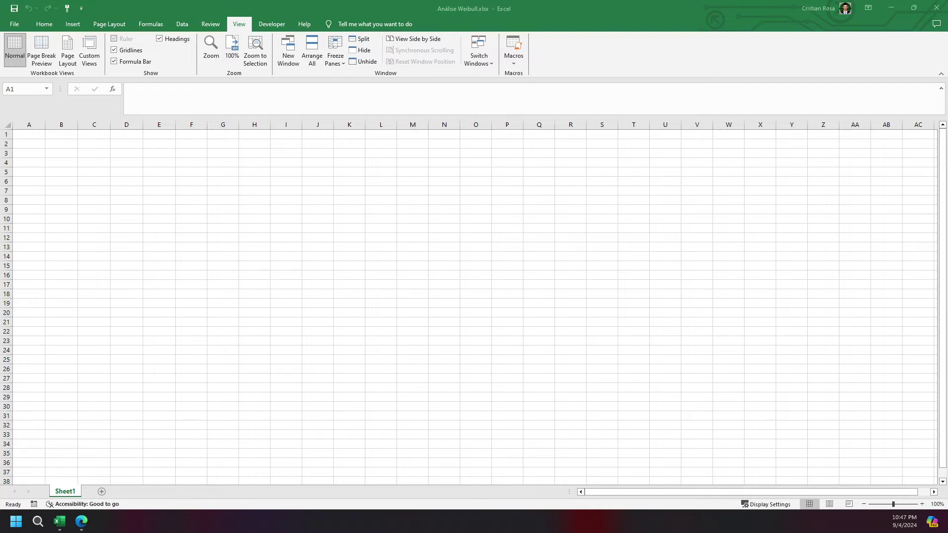
- Enter the column headers TTF in A1 and F/S in B1 of Sheet1
{"action": "left_click", "coordinate": [39, 132]}
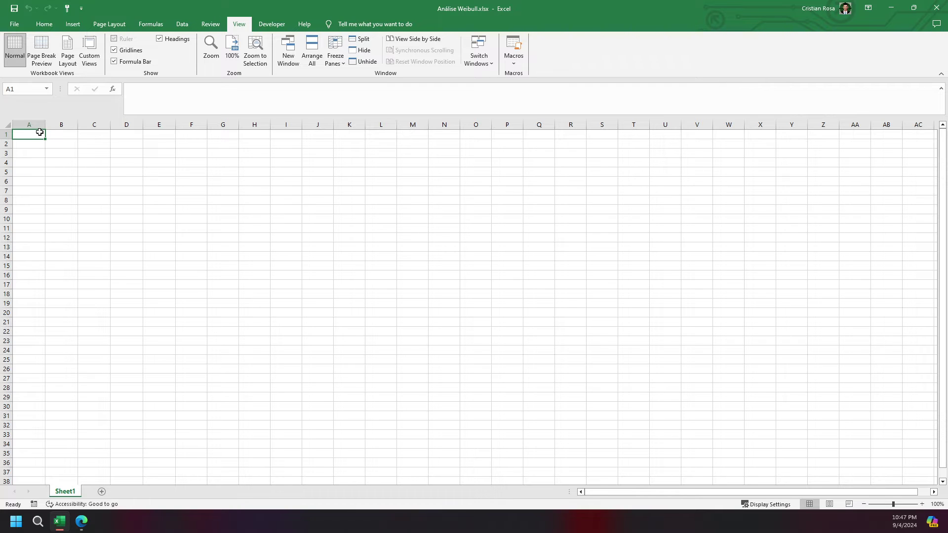
{"action": "type", "text": "TTF"}
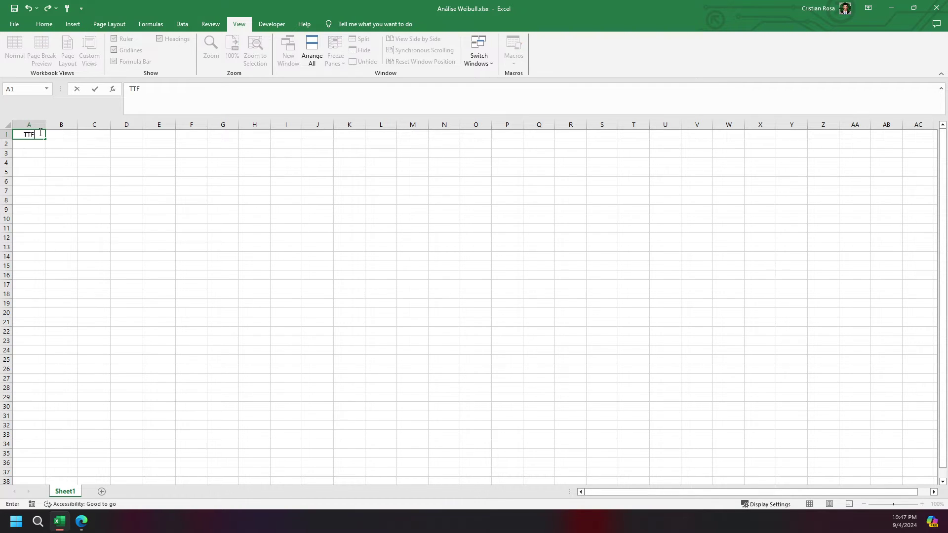
{"action": "key", "text": "Tab"}
{"action": "type", "text": "F/"}
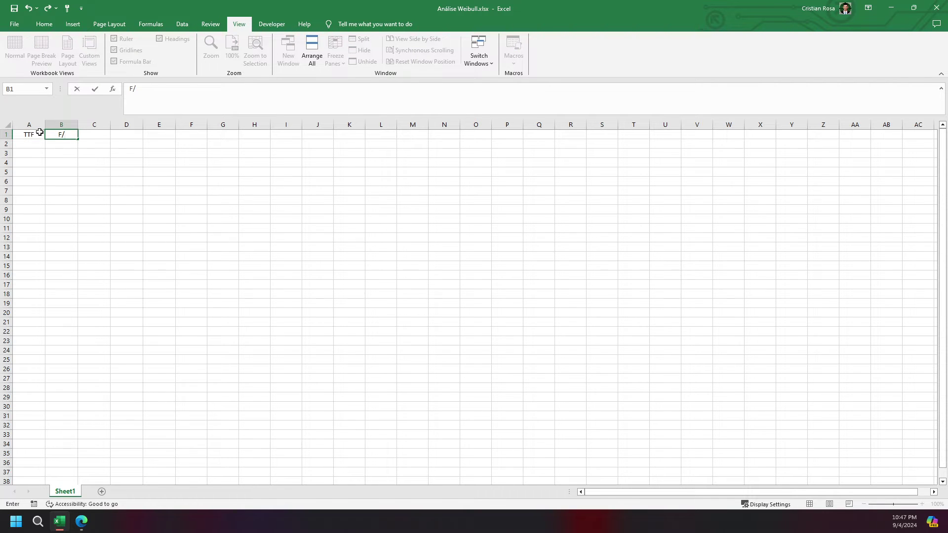
{"action": "type", "text": "S"}
{"action": "key", "text": "Return"}
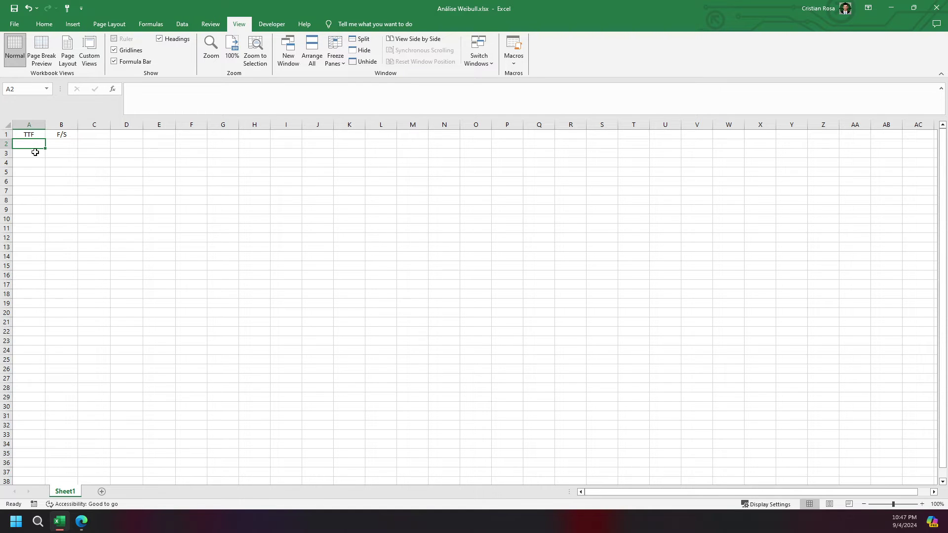
{"action": "key", "text": "Down"}
{"action": "key", "text": "Down"}
{"action": "key", "text": "Down"}
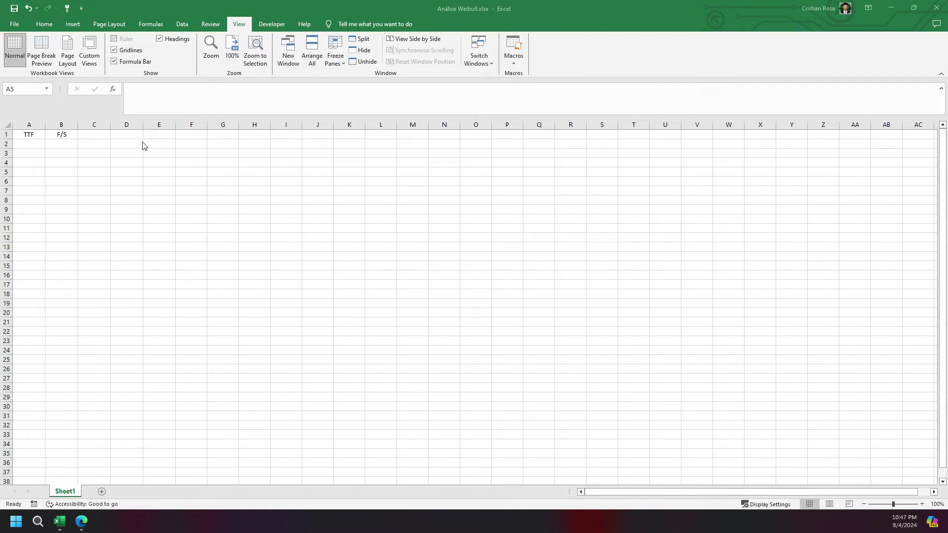
- Fill the TTF column from A2 to A8 with 1500, 1750, 2250, 4000, 4300, 5000 and 7000
{"action": "left_click", "coordinate": [40, 144]}
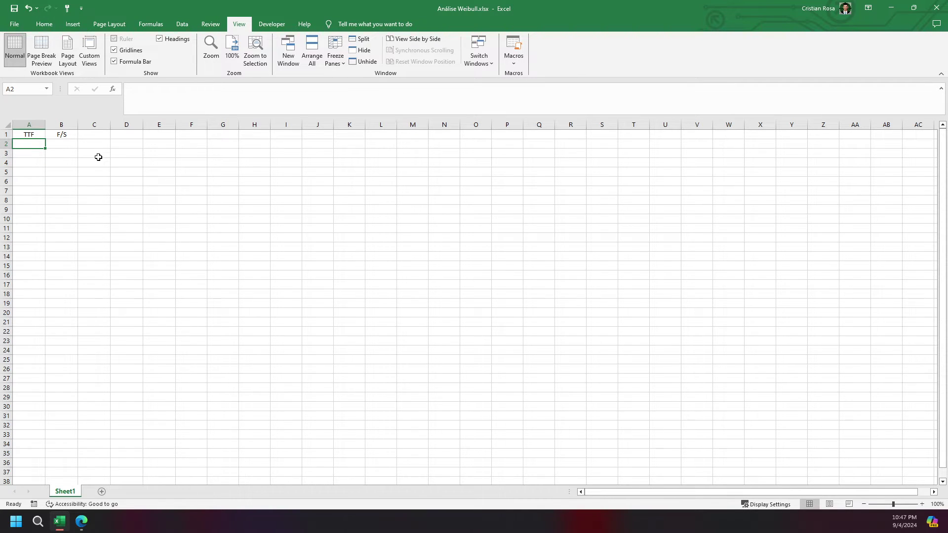
{"action": "type", "text": "1500"}
{"action": "key", "text": "Return"}
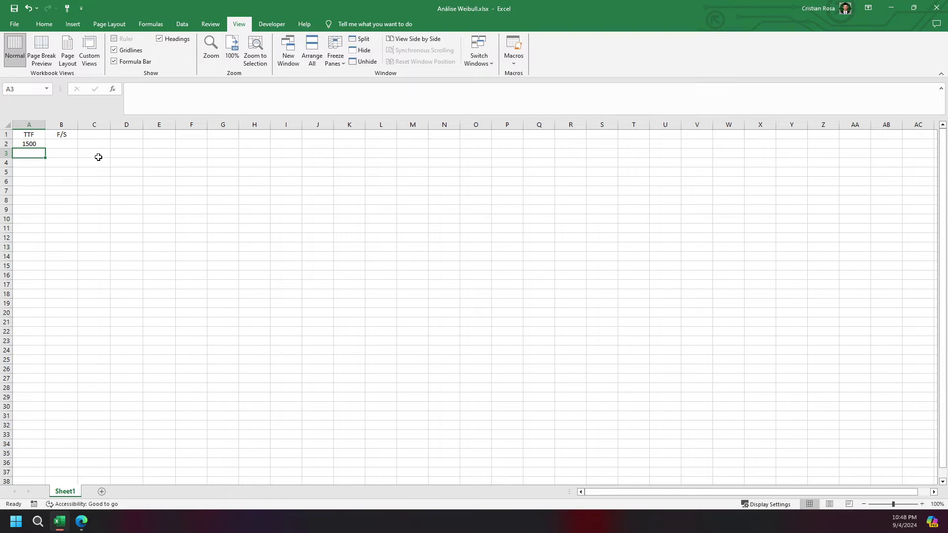
{"action": "type", "text": "1750"}
{"action": "key", "text": "Return"}
{"action": "type", "text": "22"}
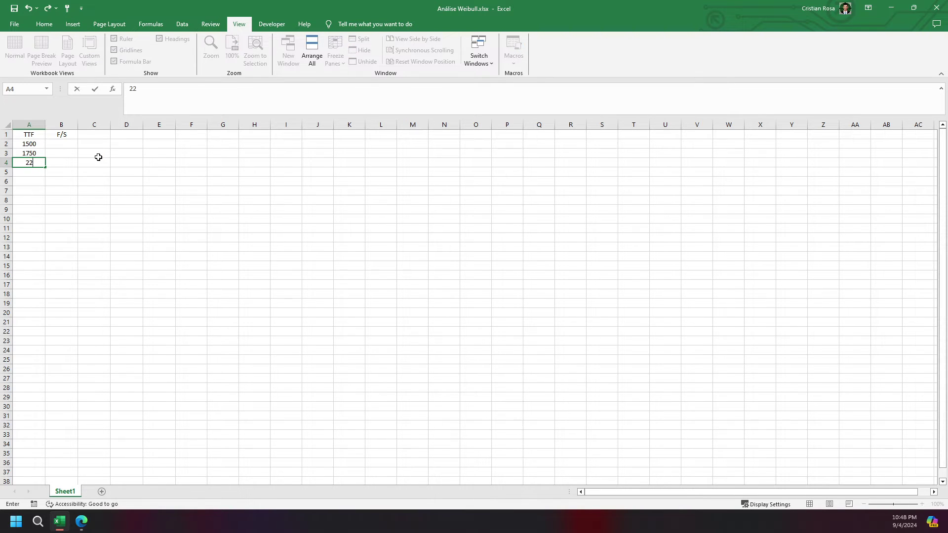
{"action": "type", "text": "50"}
{"action": "key", "text": "Return"}
{"action": "type", "text": "4000"}
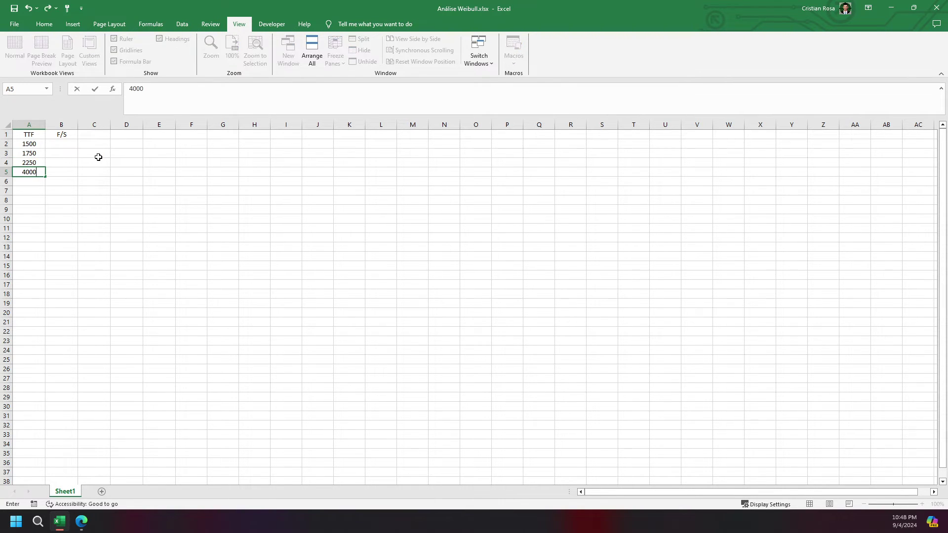
{"action": "key", "text": "Return"}
{"action": "type", "text": "4300"}
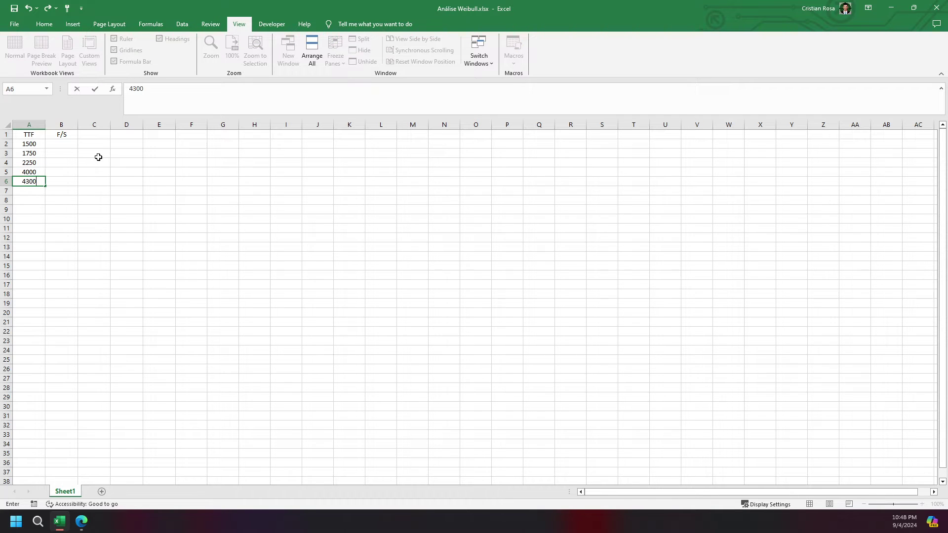
{"action": "key", "text": "Return"}
{"action": "type", "text": "5000"}
{"action": "key", "text": "Return"}
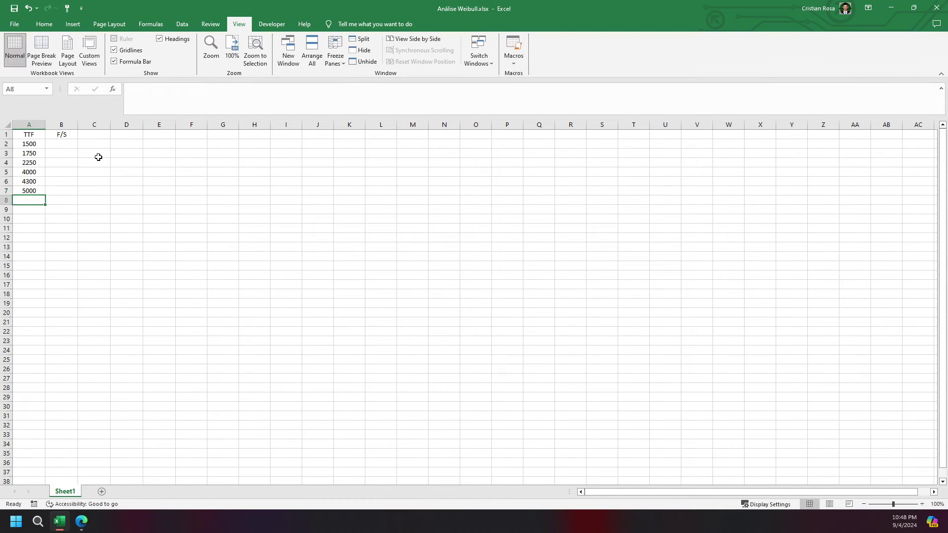
{"action": "type", "text": "7000"}
{"action": "key", "text": "Tab"}
- Fill the F/S column from B2 to B8 with F, S, F, F, F, S and F
{"action": "key", "text": "Up"}
{"action": "key", "text": "Up"}
{"action": "key", "text": "Up"}
{"action": "key", "text": "Up"}
{"action": "key", "text": "Up"}
{"action": "key", "text": "Up"}
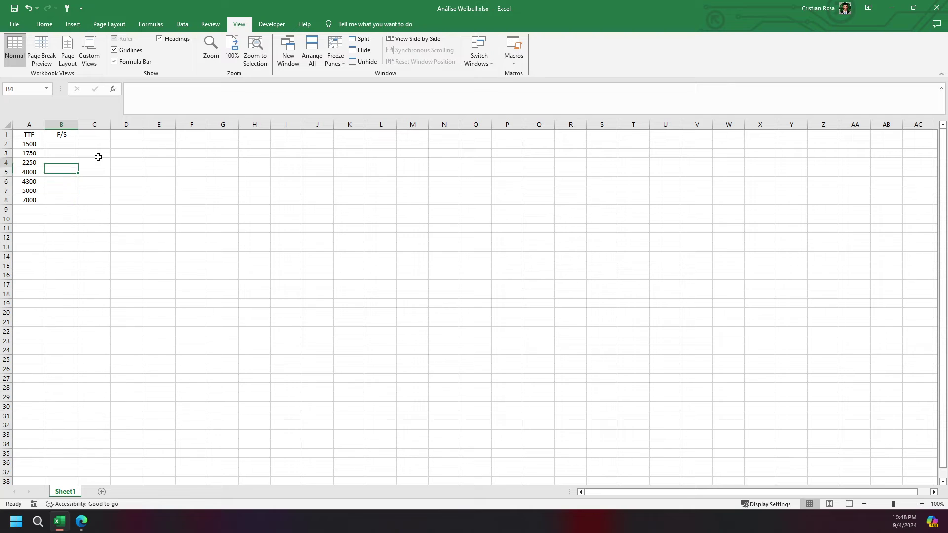
{"action": "type", "text": "F"}
{"action": "key", "text": "Return"}
{"action": "type", "text": "S"}
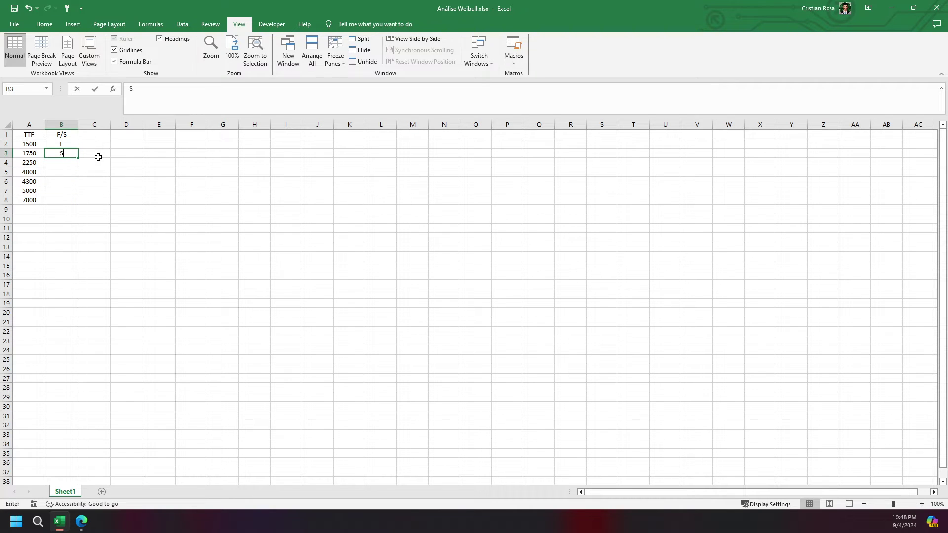
{"action": "key", "text": "Return"}
{"action": "type", "text": "F"}
{"action": "key", "text": "Return"}
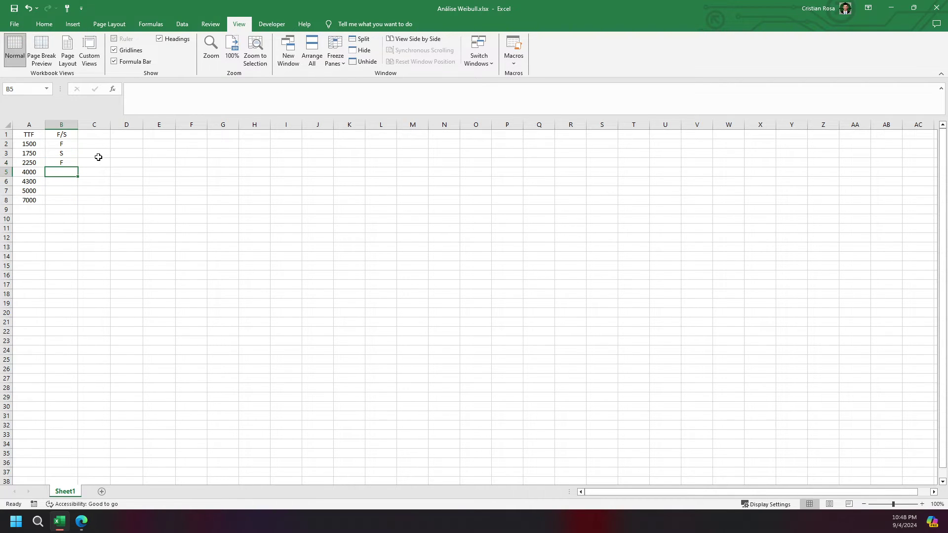
{"action": "type", "text": "F"}
{"action": "key", "text": "Return"}
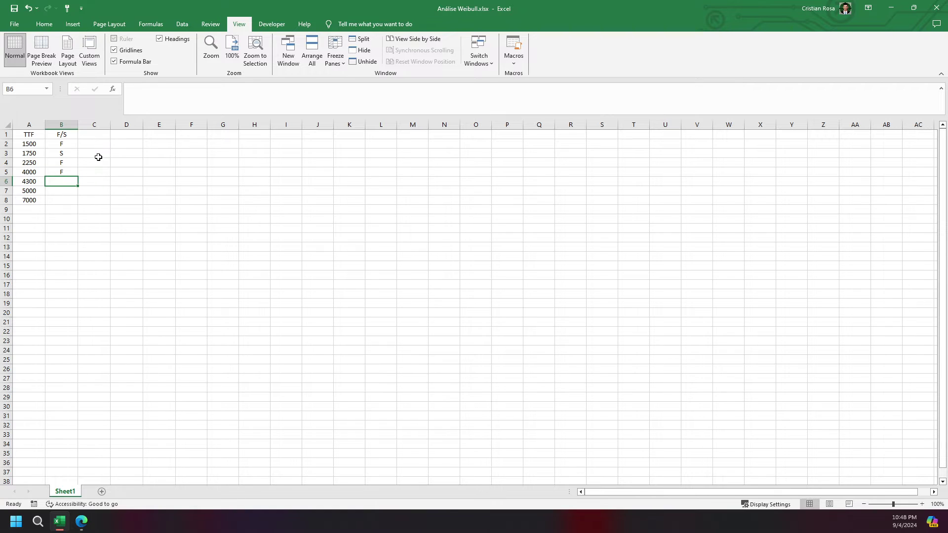
{"action": "type", "text": "F"}
{"action": "key", "text": "Return"}
{"action": "type", "text": "S"}
{"action": "key", "text": "Return"}
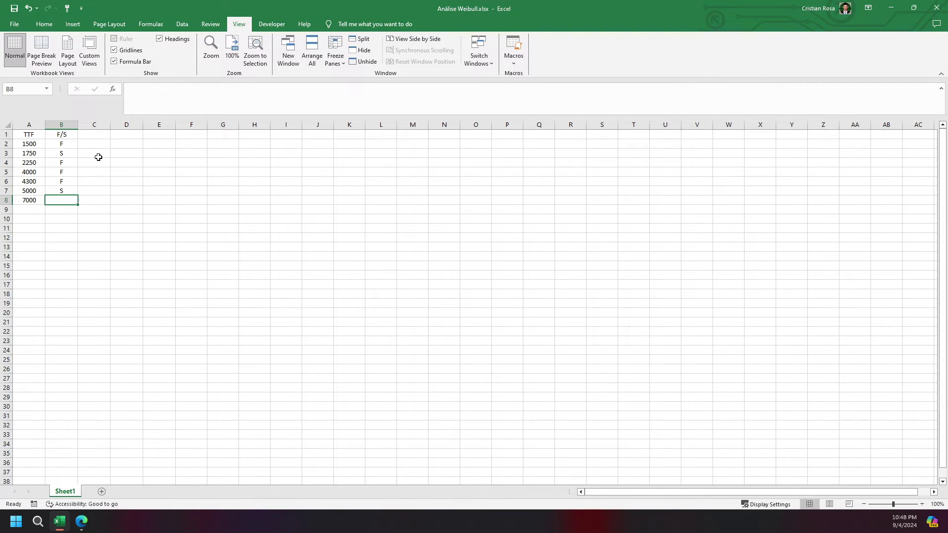
{"action": "type", "text": "F"}
{"action": "key", "text": "Return"}
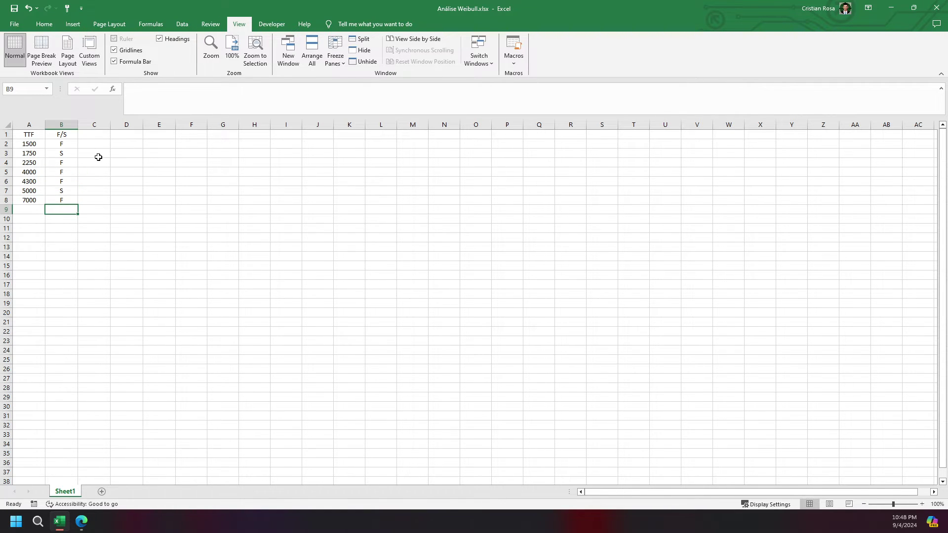
- Select the data range A1:B8 and hide the gridlines on Sheet1
{"action": "key", "text": "Up"}
{"action": "key", "text": "Up"}
{"action": "key", "text": "Up"}
{"action": "key", "text": "Up"}
{"action": "key", "text": "Up"}
{"action": "key", "text": "Up"}
{"action": "key", "text": "Up"}
{"action": "key", "text": "Up"}
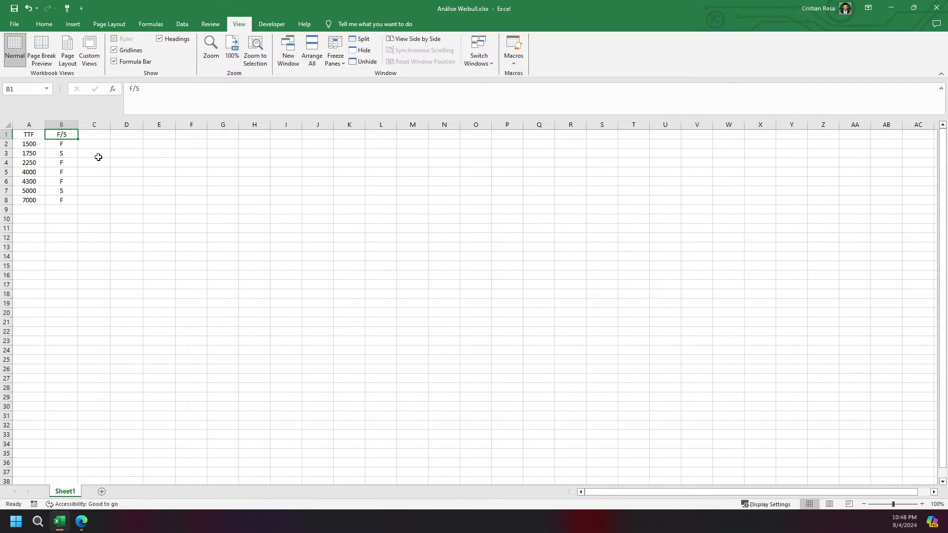
{"action": "left_click_drag", "start_coordinate": [25, 133], "coordinate": [53, 204]}
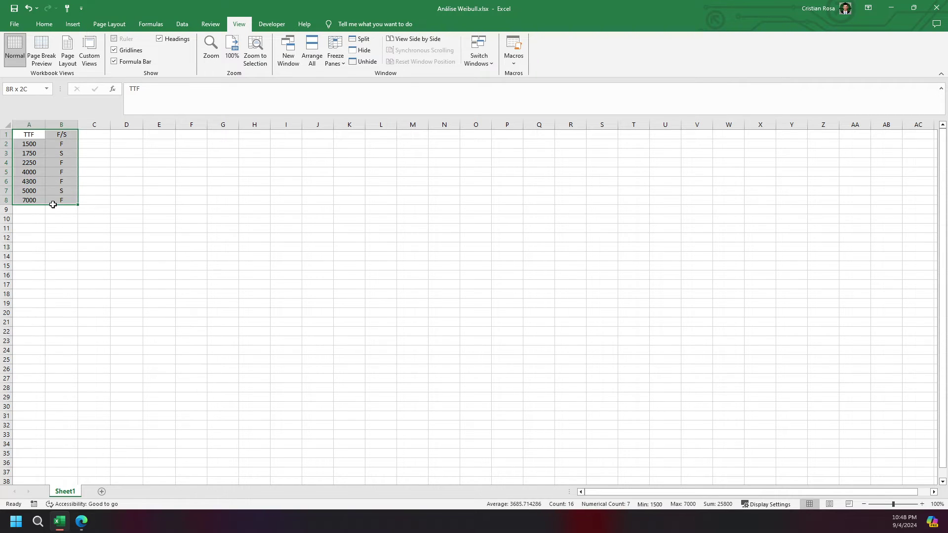
{"action": "left_click", "coordinate": [118, 52]}
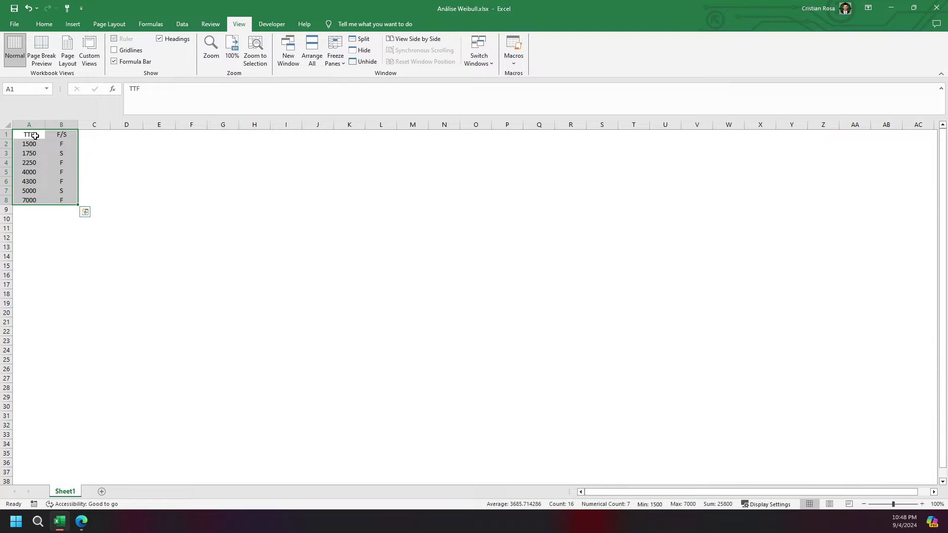
{"action": "left_click_drag", "start_coordinate": [35, 135], "coordinate": [64, 199]}
{"action": "left_click", "coordinate": [30, 136]}
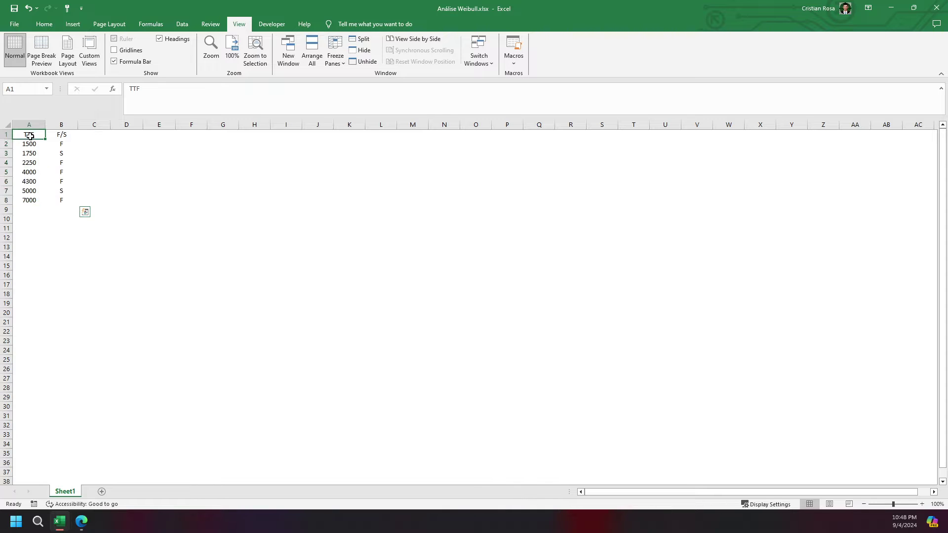
{"action": "left_click_drag", "start_coordinate": [31, 136], "coordinate": [30, 303]}
{"action": "left_click", "coordinate": [34, 223]}
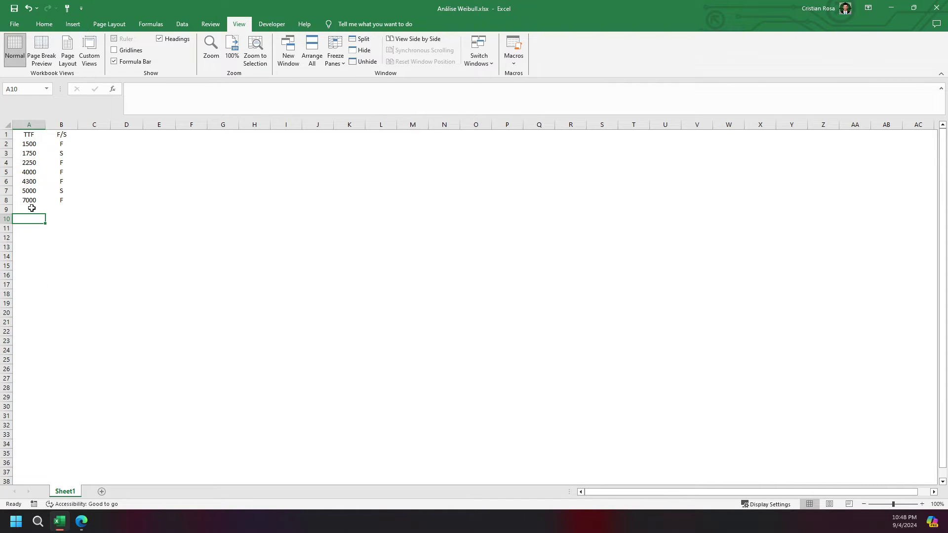
{"action": "left_click_drag", "start_coordinate": [31, 208], "coordinate": [57, 305]}
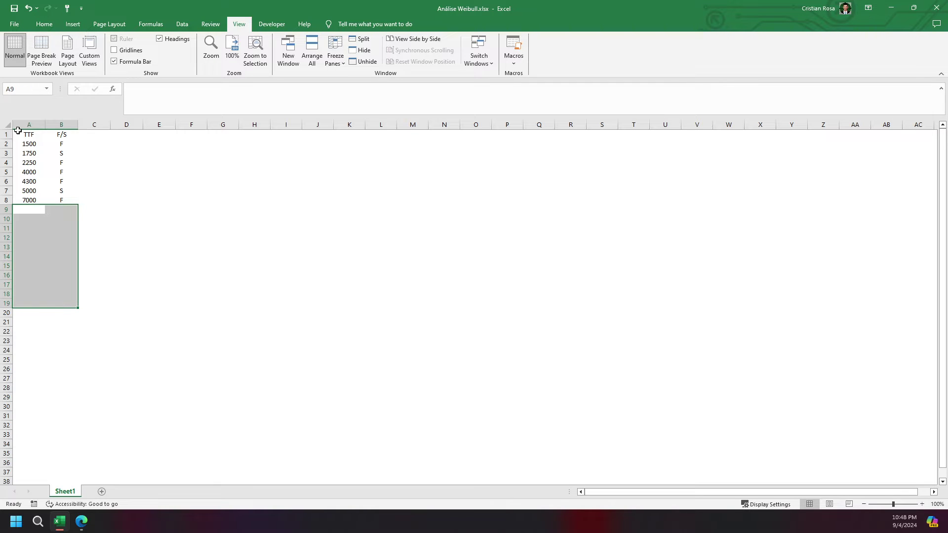
- Convert the range A1:B8 into an Excel table that uses the TTF and F/S row as headers
{"action": "left_click_drag", "start_coordinate": [17, 130], "coordinate": [74, 202]}
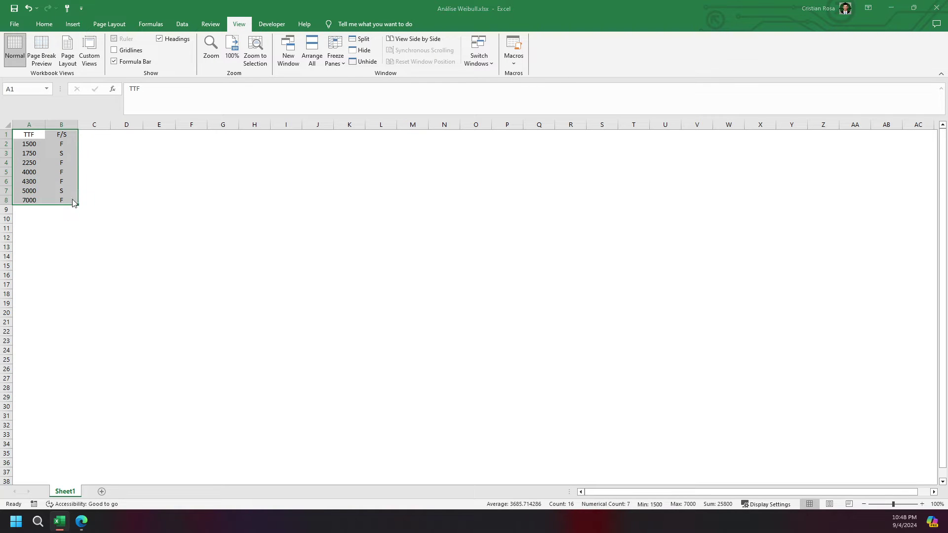
{"action": "key", "text": "ctrl+t"}
{"action": "left_click", "coordinate": [604, 400]}
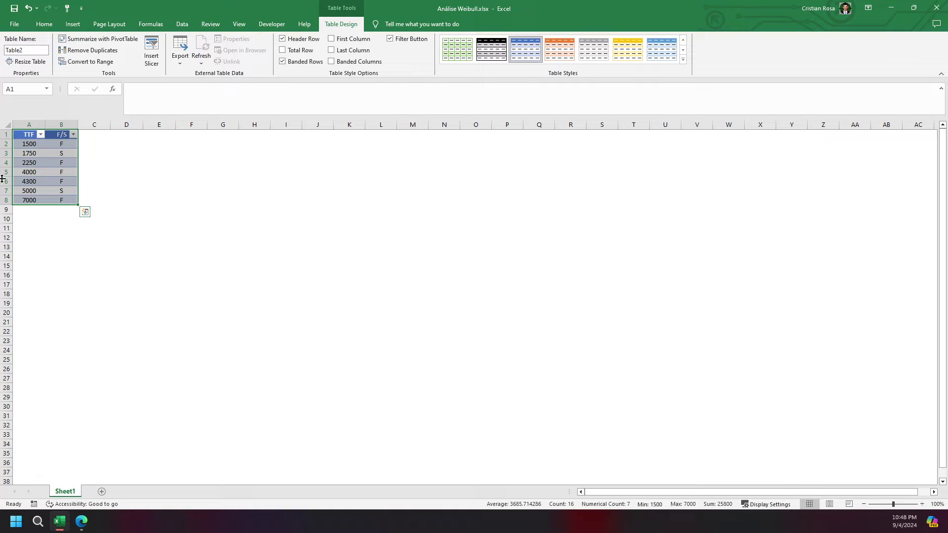
{"action": "left_click_drag", "start_coordinate": [30, 144], "coordinate": [30, 278]}
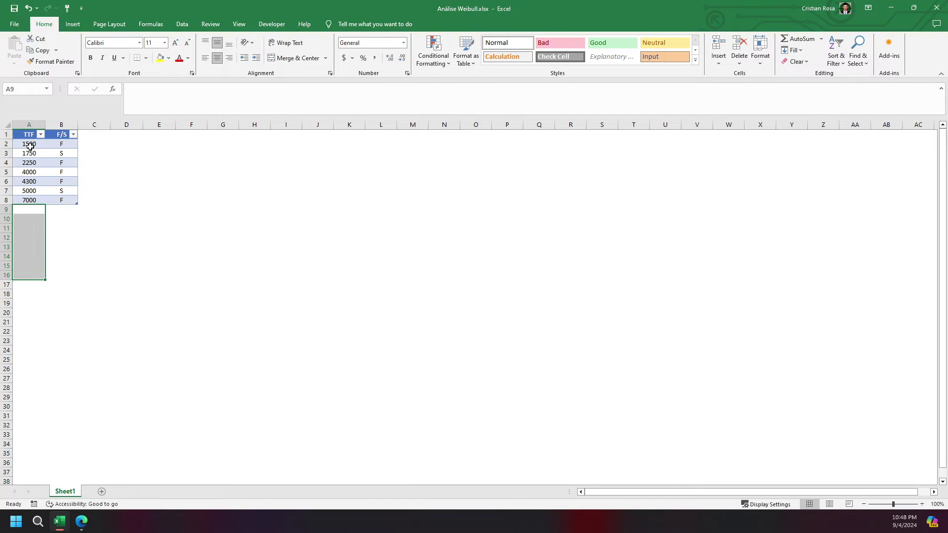
{"action": "left_click_drag", "start_coordinate": [29, 145], "coordinate": [29, 257]}
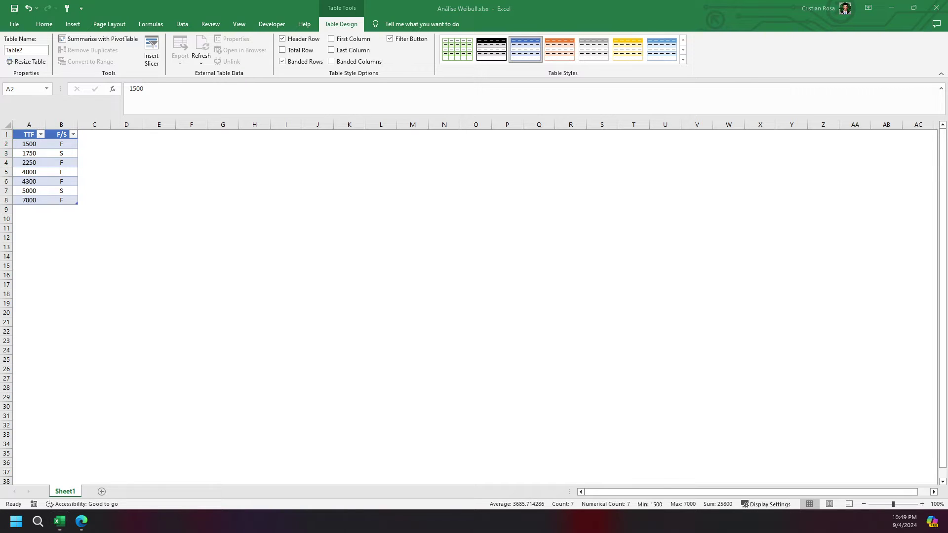
{"action": "key", "text": "alt+Tab"}
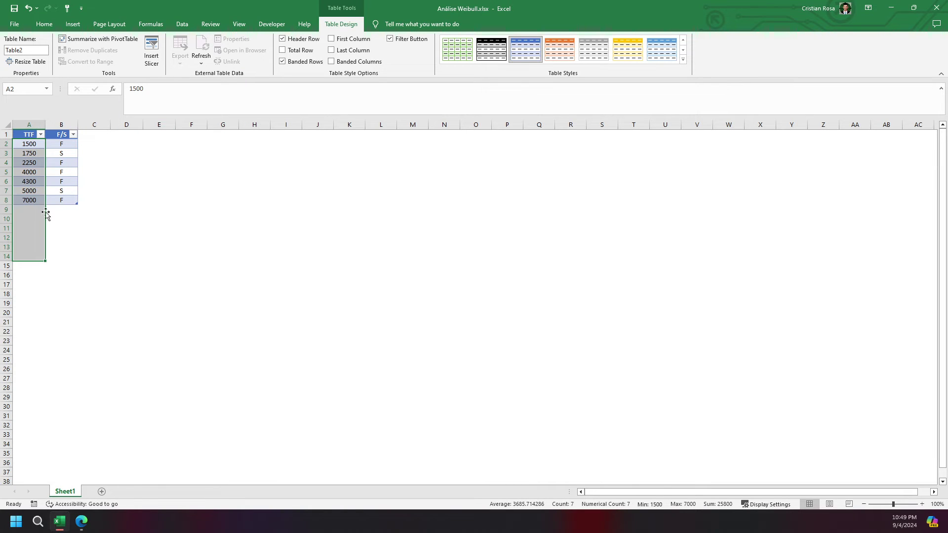
{"action": "left_click", "coordinate": [29, 172]}
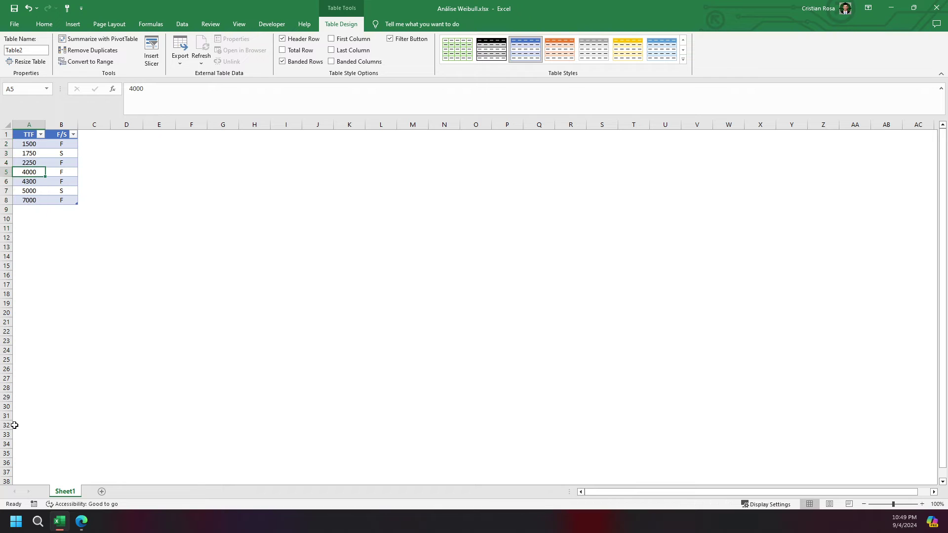
- Rename the worksheet Sheet1 as Input
{"action": "double_click", "coordinate": [65, 492]}
{"action": "type", "text": "Input"}
{"action": "key", "text": "Return"}
{"action": "left_click", "coordinate": [28, 136]}
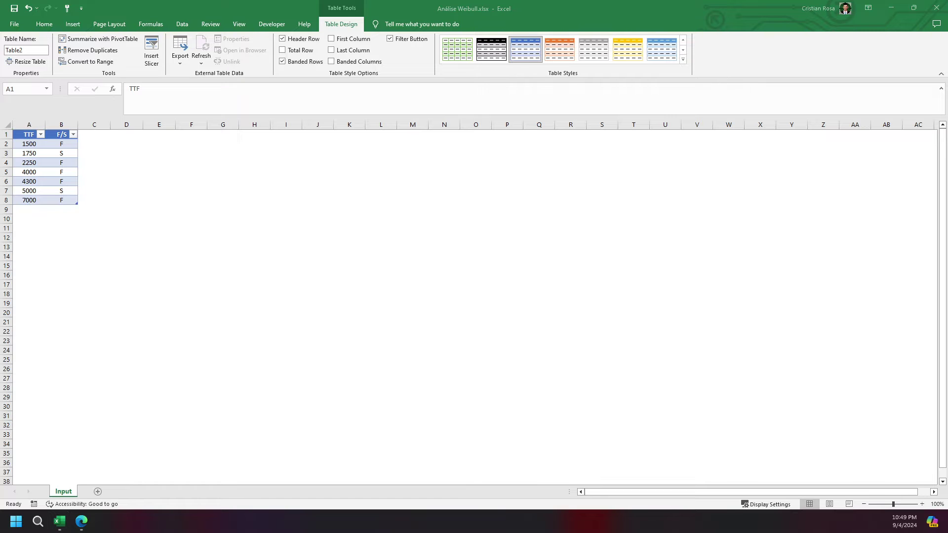
- Name the TTF and F/S table on the Input sheet tbInput
{"action": "left_click_drag", "start_coordinate": [27, 134], "coordinate": [66, 196]}
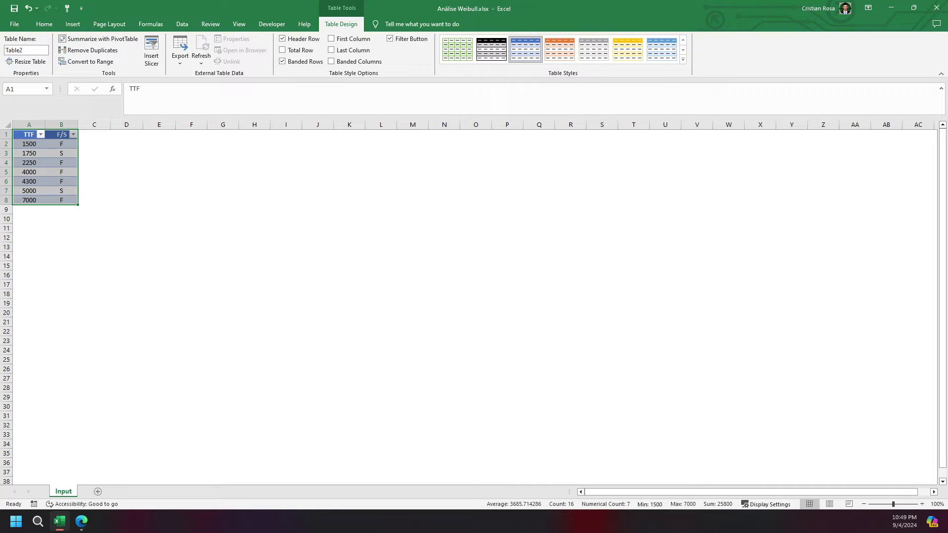
{"action": "left_click", "coordinate": [26, 50]}
{"action": "type", "text": "tblInpu"}
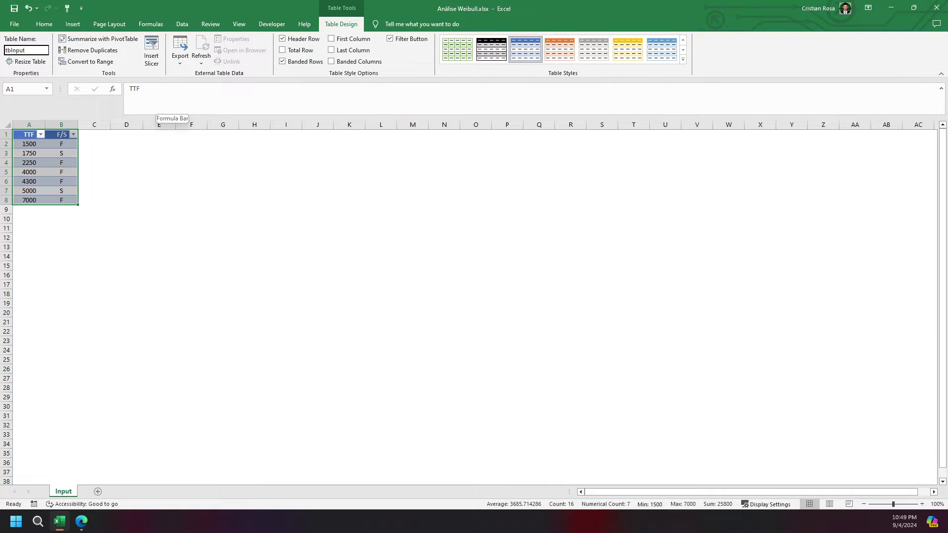
{"action": "type", "text": "t"}
{"action": "key", "text": "Return"}
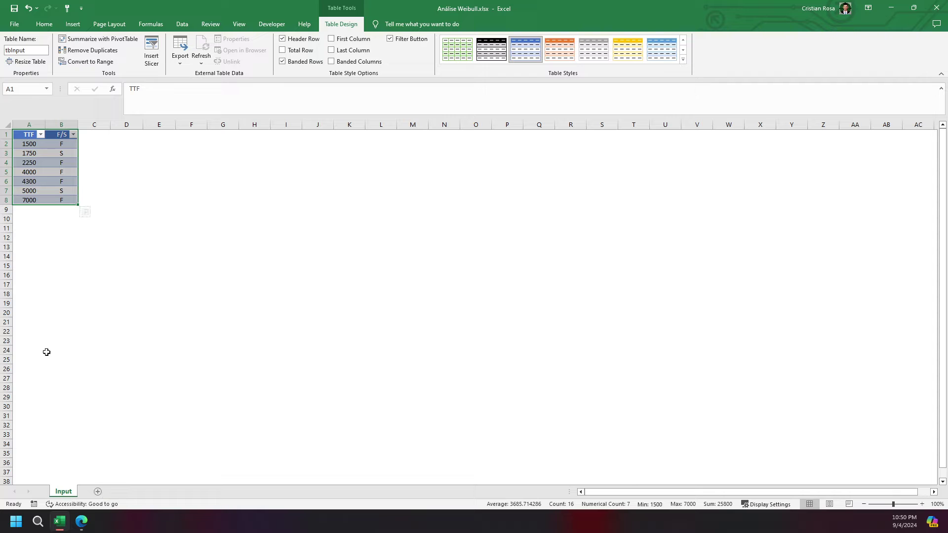
- Add a new worksheet after the Input sheet and name it InputRanking
{"action": "left_click", "coordinate": [97, 491]}
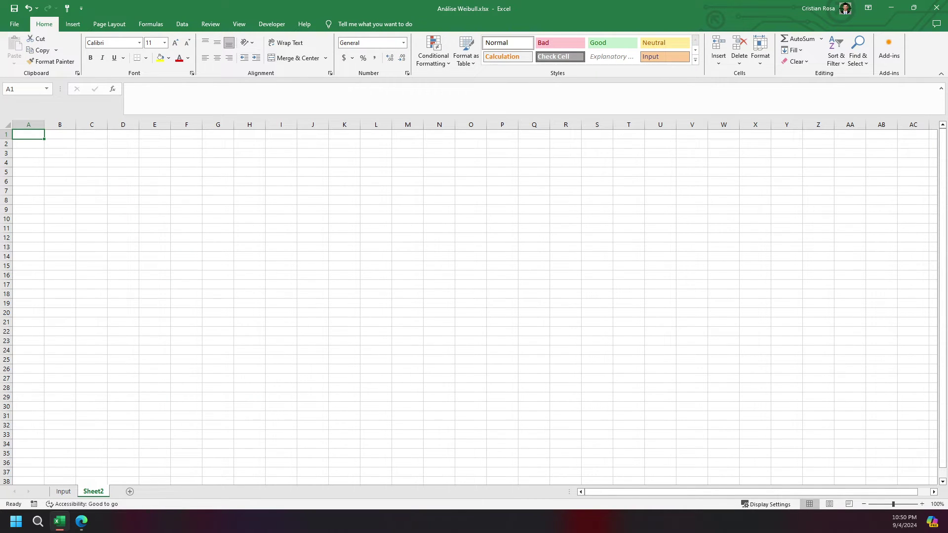
{"action": "double_click", "coordinate": [101, 491]}
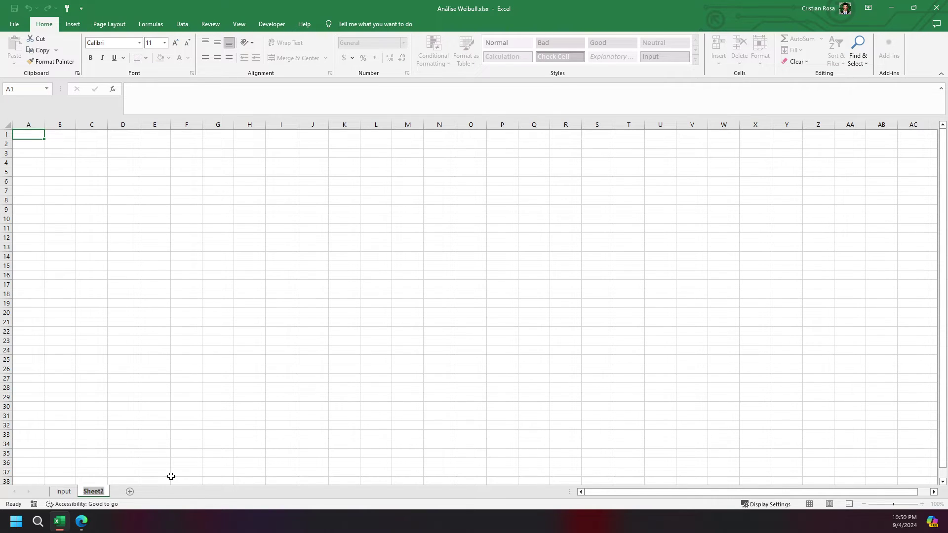
{"action": "type", "text": "InputRanking"}
{"action": "key", "text": "Return"}
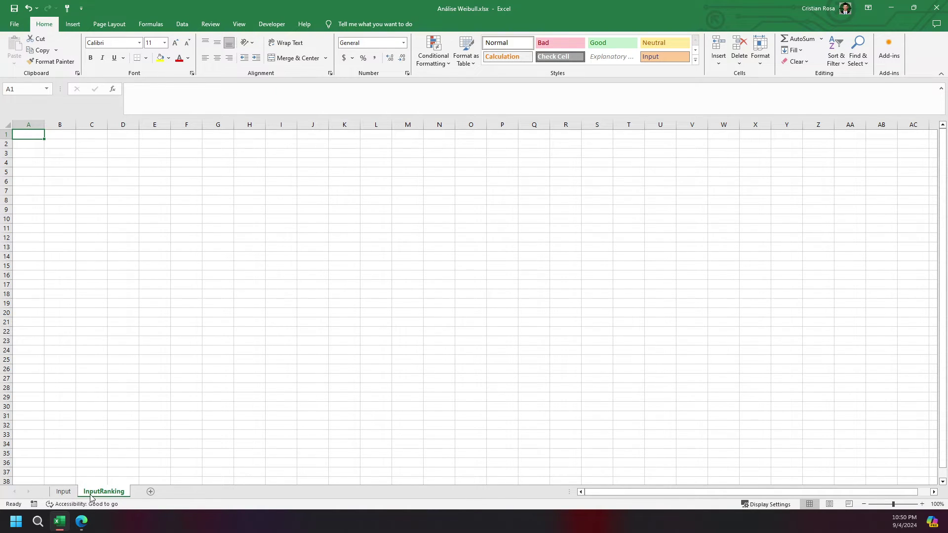
{"action": "left_click", "coordinate": [63, 492]}
{"action": "left_click_drag", "start_coordinate": [27, 134], "coordinate": [60, 200]}
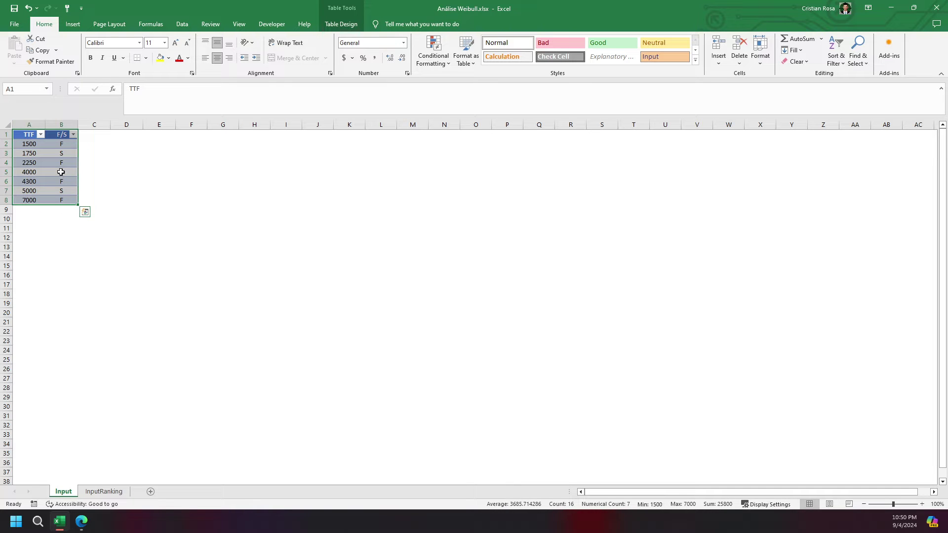
{"action": "left_click_drag", "start_coordinate": [94, 136], "coordinate": [123, 197]}
{"action": "left_click_drag", "start_coordinate": [95, 134], "coordinate": [125, 200]}
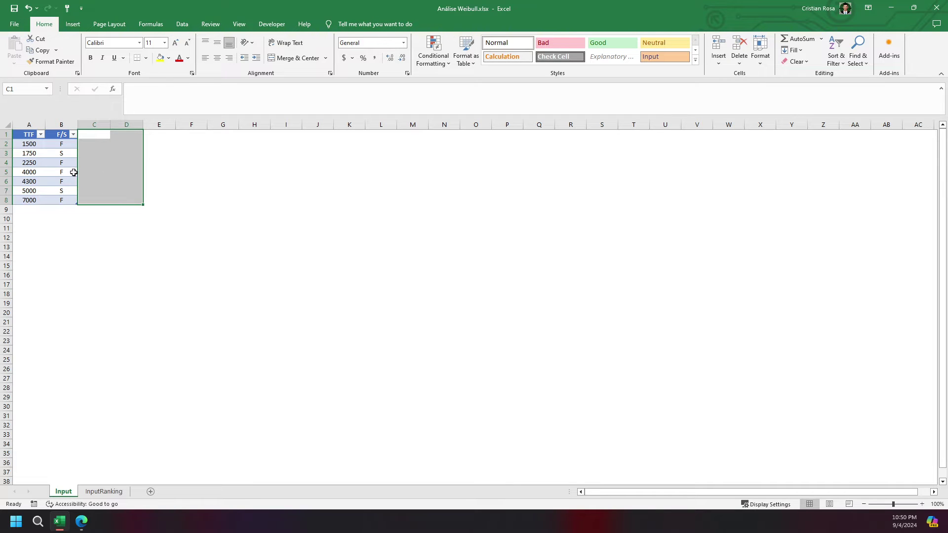
{"action": "left_click", "coordinate": [101, 491]}
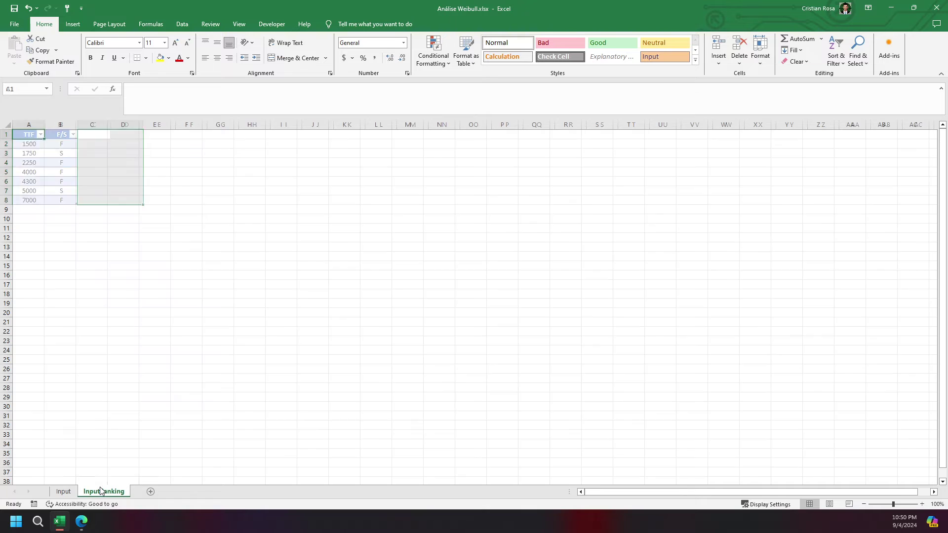
{"action": "left_click", "coordinate": [64, 491]}
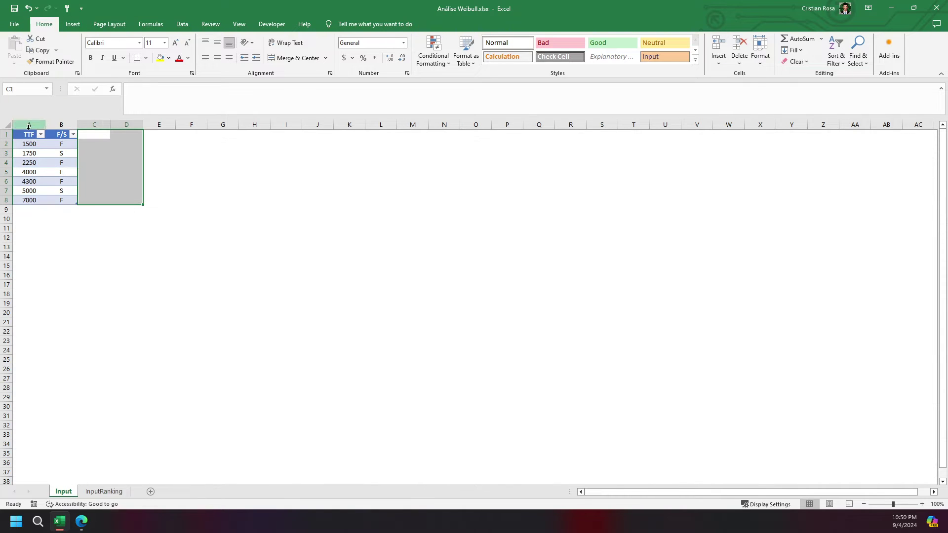
{"action": "left_click_drag", "start_coordinate": [29, 135], "coordinate": [53, 198]}
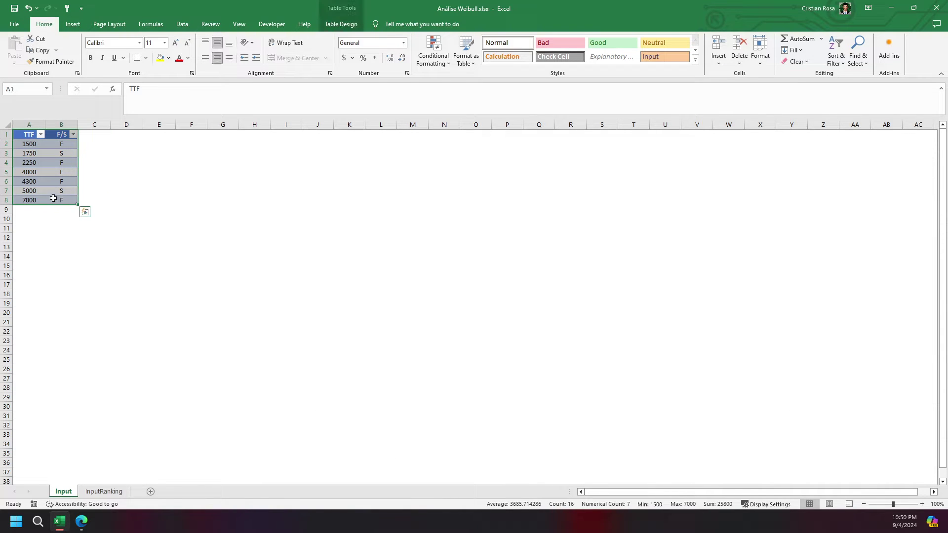
{"action": "left_click_drag", "start_coordinate": [28, 143], "coordinate": [29, 204]}
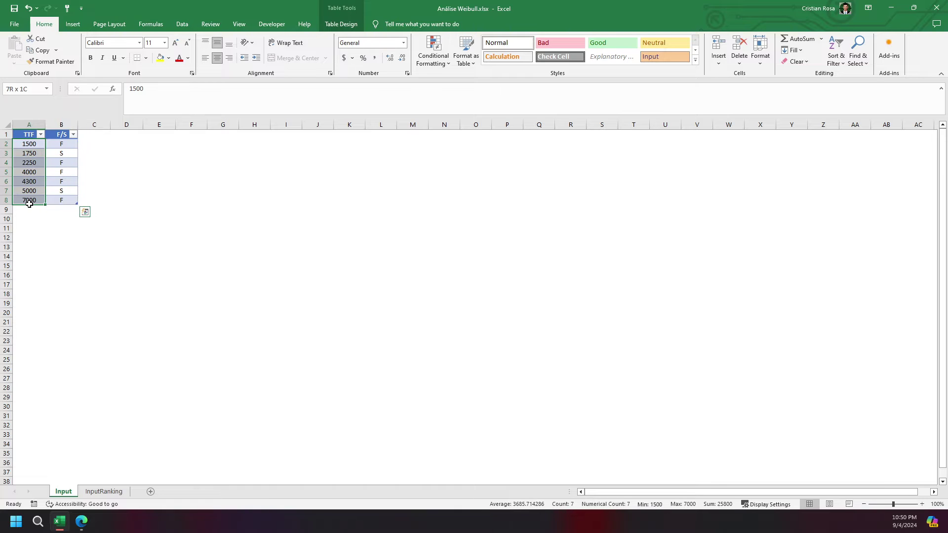
{"action": "left_click_drag", "start_coordinate": [60, 143], "coordinate": [64, 198]}
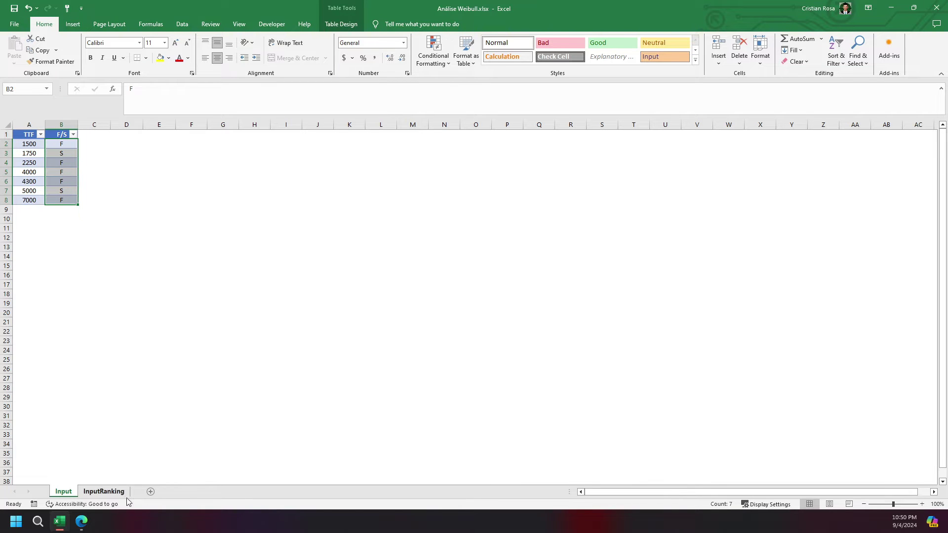
{"action": "left_click_drag", "start_coordinate": [94, 144], "coordinate": [124, 200]}
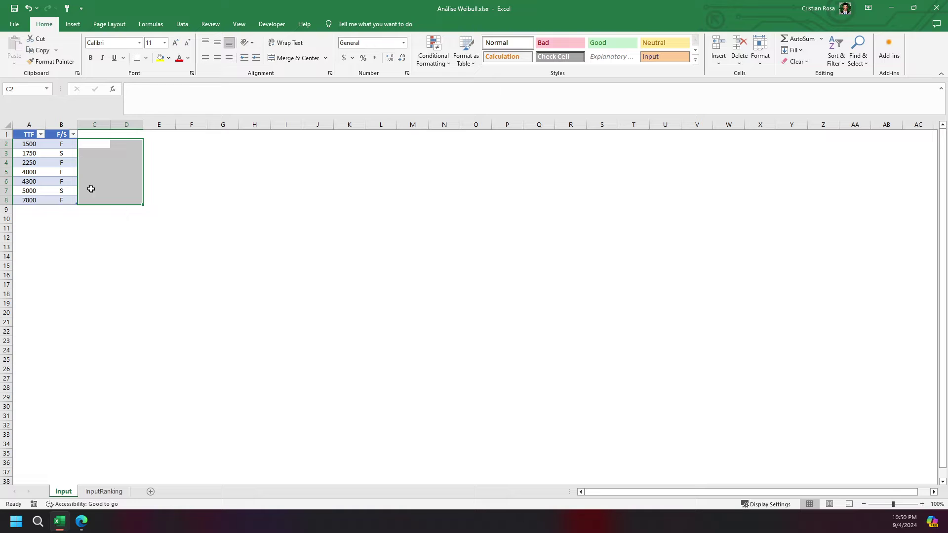
{"action": "left_click", "coordinate": [26, 134]}
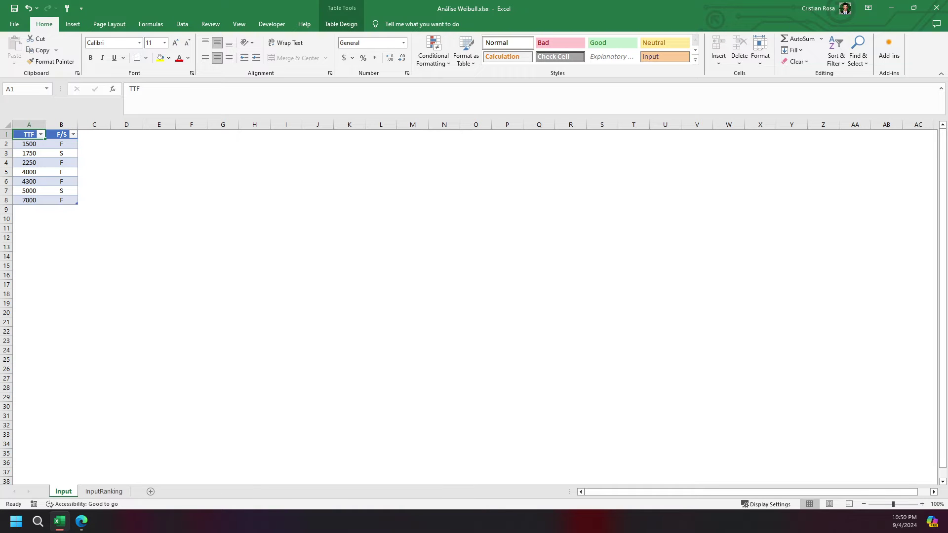
{"action": "left_click", "coordinate": [104, 491]}
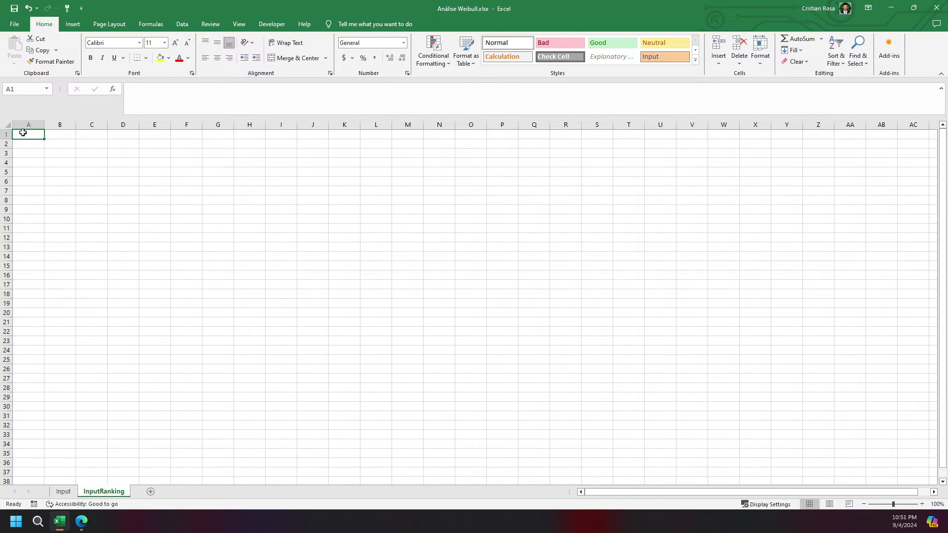
- Load the tbInput table from the Input sheet into the Power Query Editor as a new query
{"action": "left_click", "coordinate": [181, 23]}
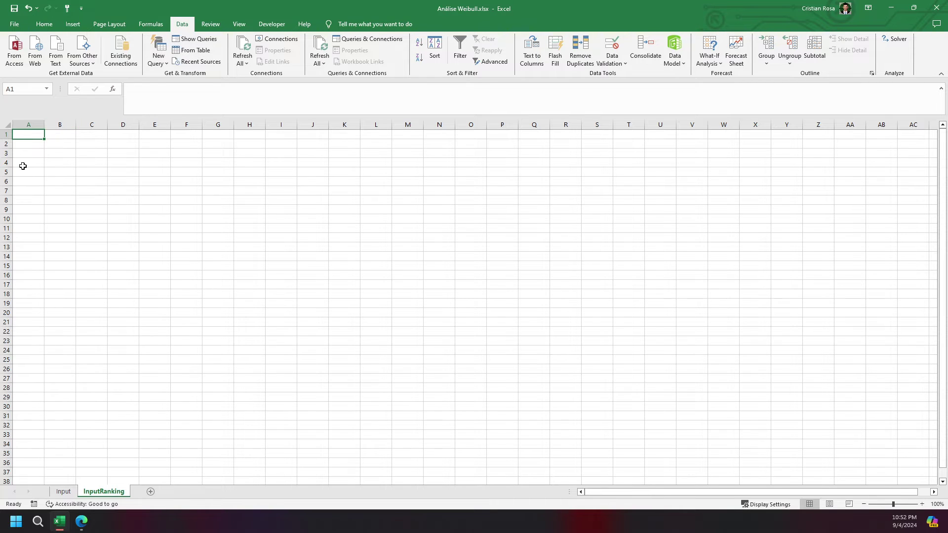
{"action": "left_click", "coordinate": [63, 492]}
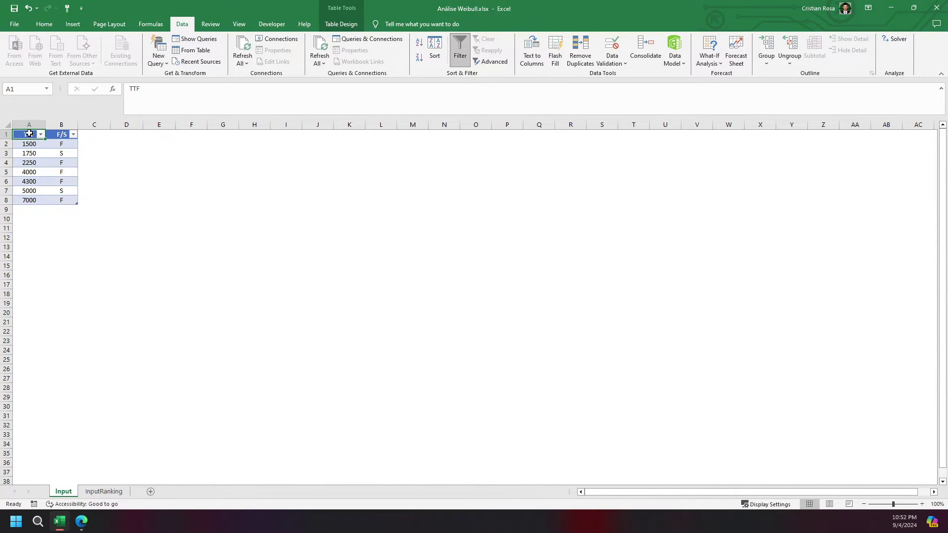
{"action": "left_click_drag", "start_coordinate": [29, 136], "coordinate": [62, 200]}
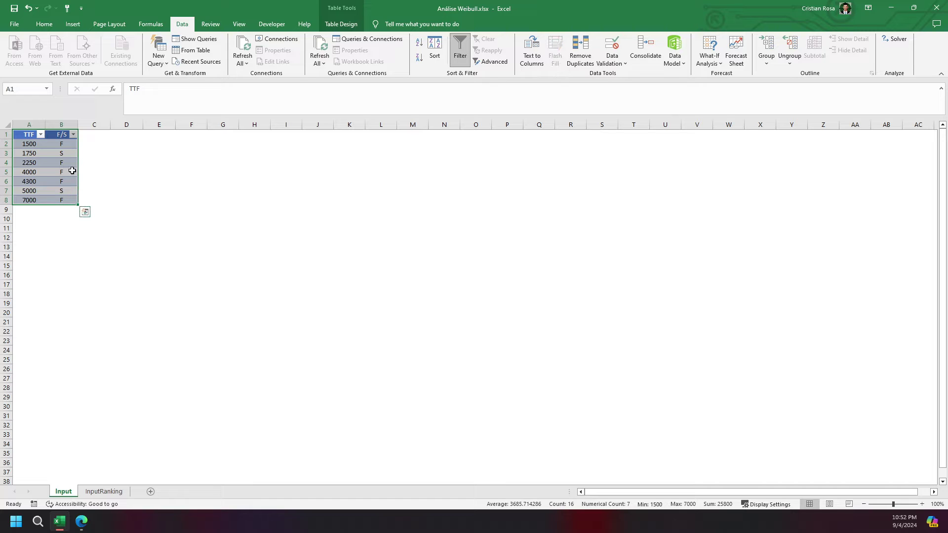
{"action": "left_click", "coordinate": [191, 51]}
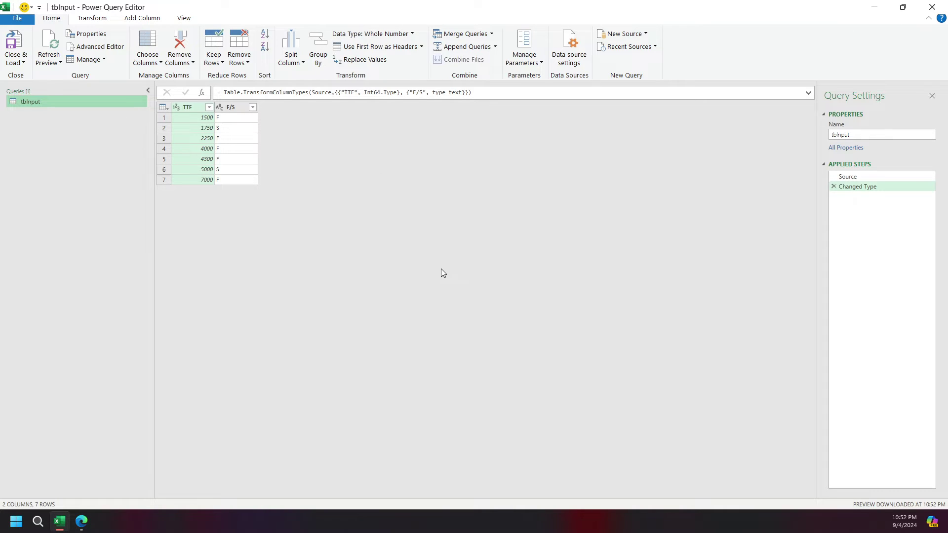
{"action": "double_click", "coordinate": [368, 7]}
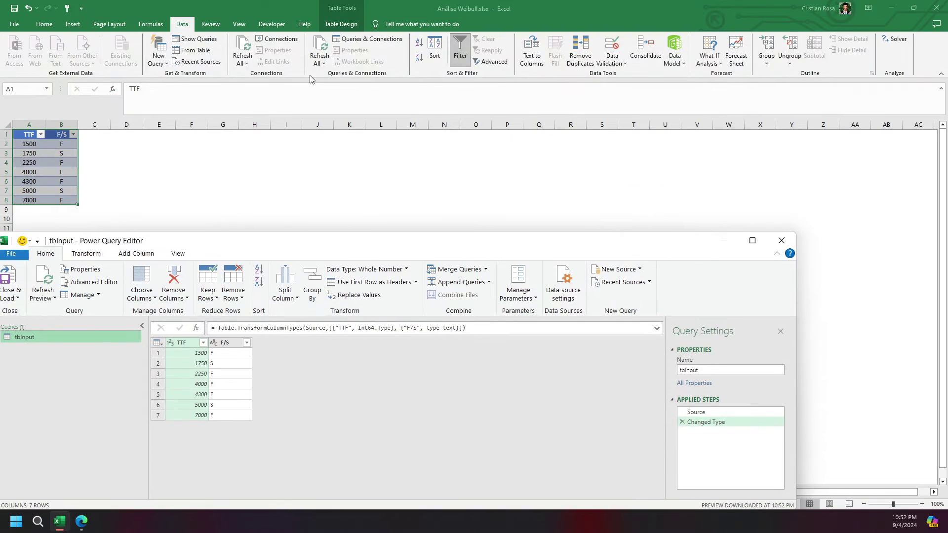
{"action": "left_click_drag", "start_coordinate": [441, 247], "coordinate": [444, 1]}
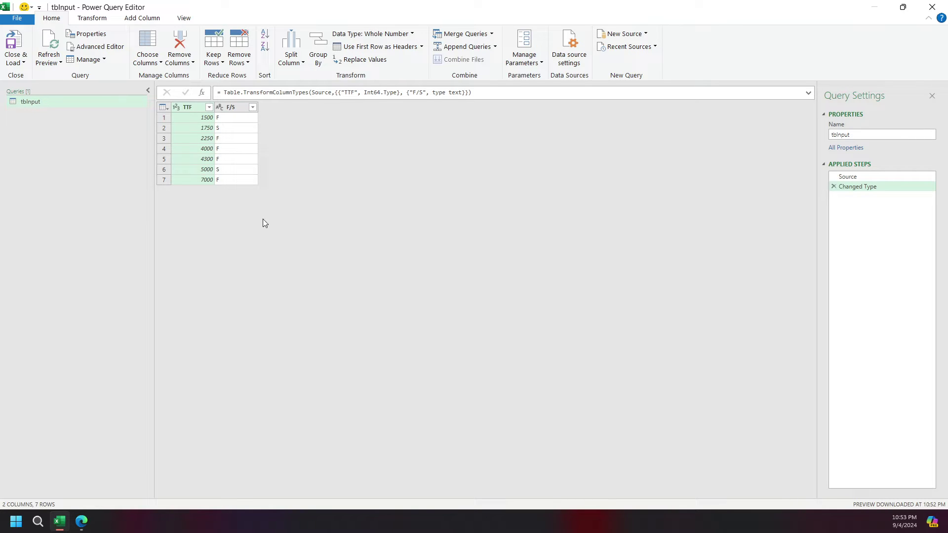
- Add an index column starting from 1 to the tbInput query
{"action": "left_click", "coordinate": [134, 18]}
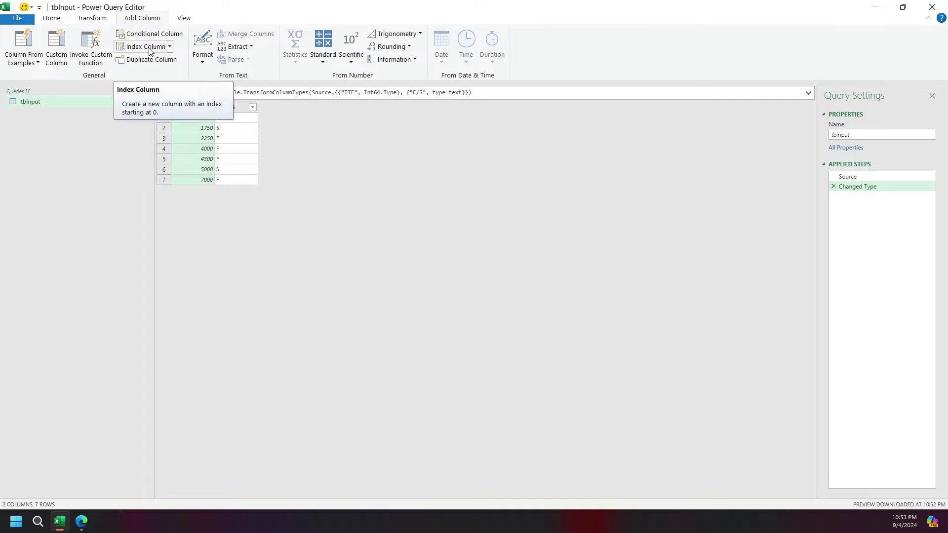
{"action": "left_click", "coordinate": [170, 46]}
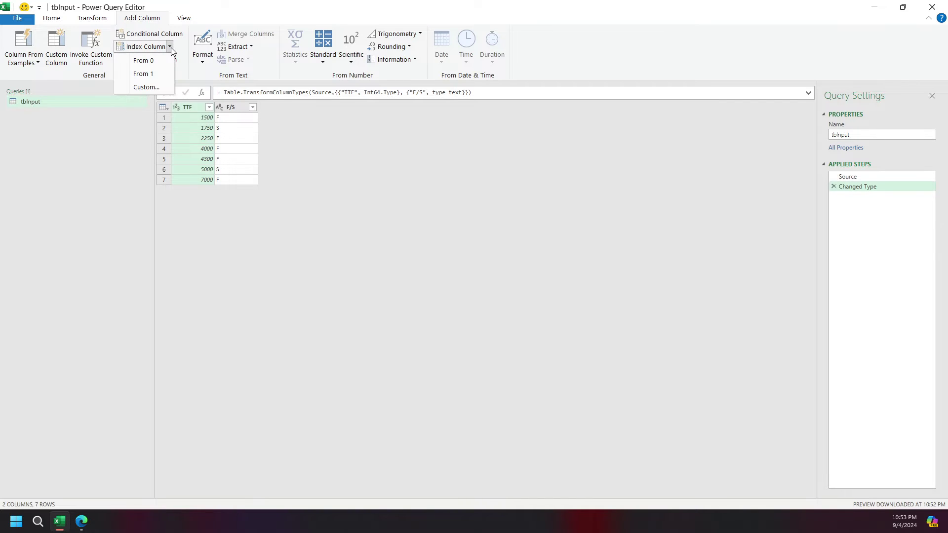
{"action": "left_click", "coordinate": [148, 74]}
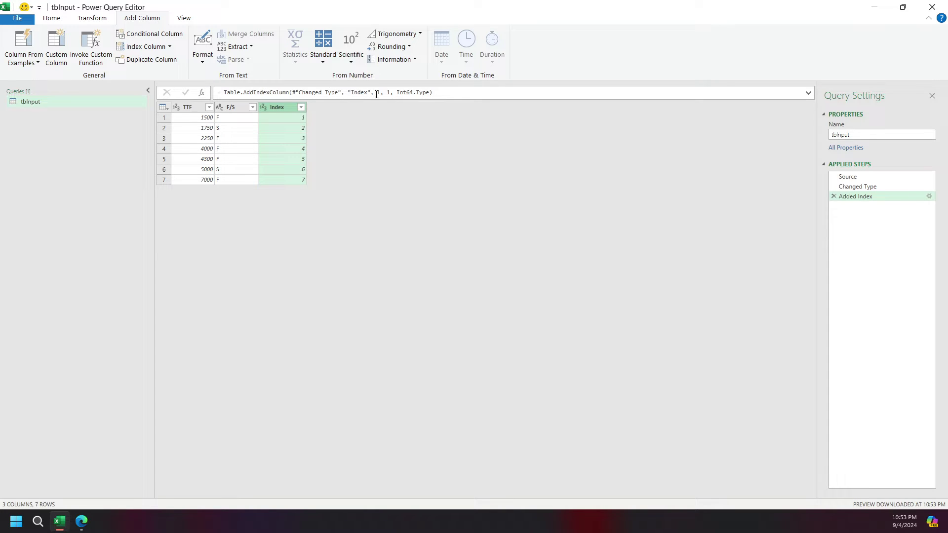
- Rename the new index column to Failure Ranking in its formula
{"action": "double_click", "coordinate": [359, 92]}
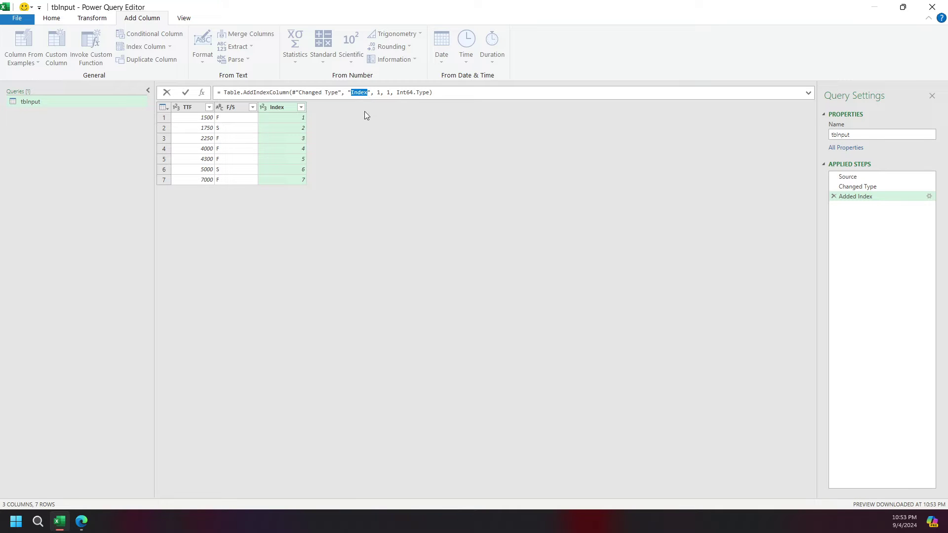
{"action": "type", "text": "Falu"}
{"action": "type", "text": "ure"}
{"action": "type", "text": " Ranking"}
{"action": "key", "text": "Return"}
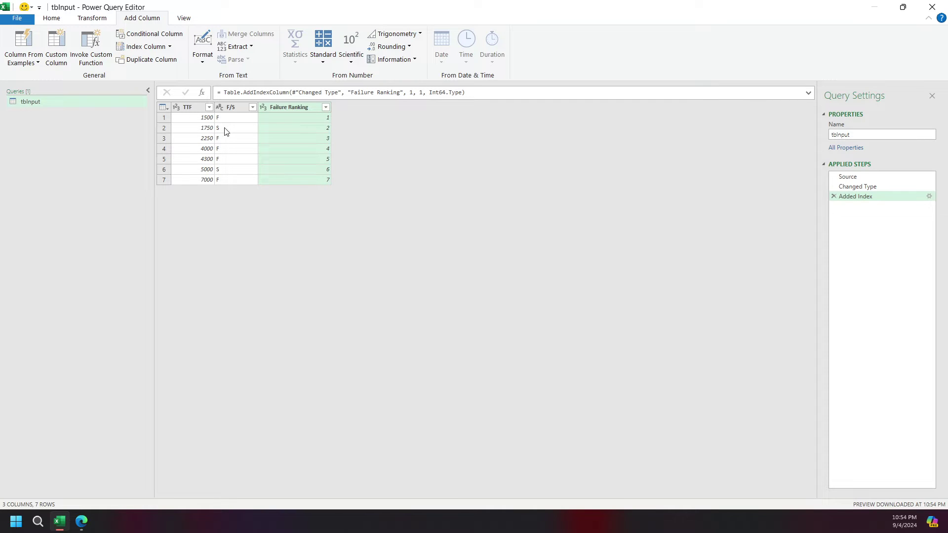
{"action": "left_click", "coordinate": [870, 189]}
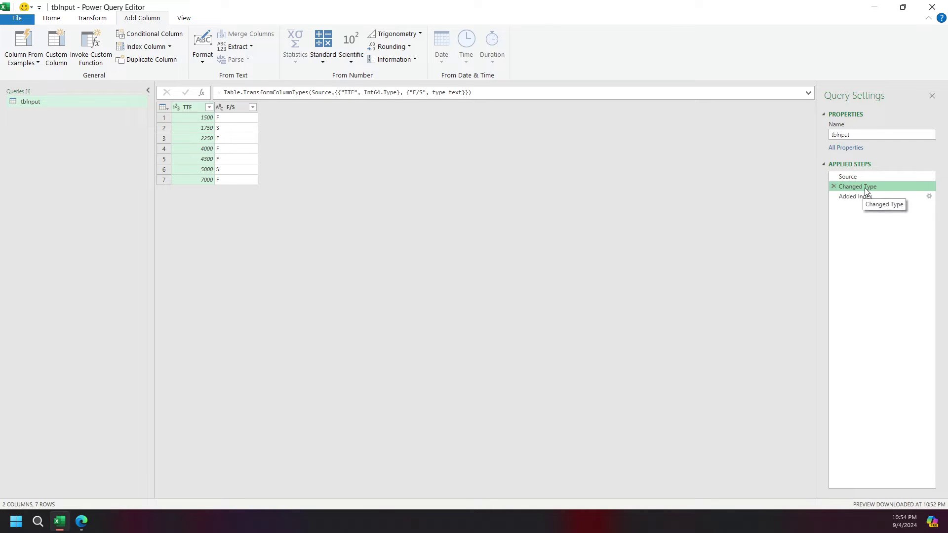
{"action": "left_click", "coordinate": [210, 107]}
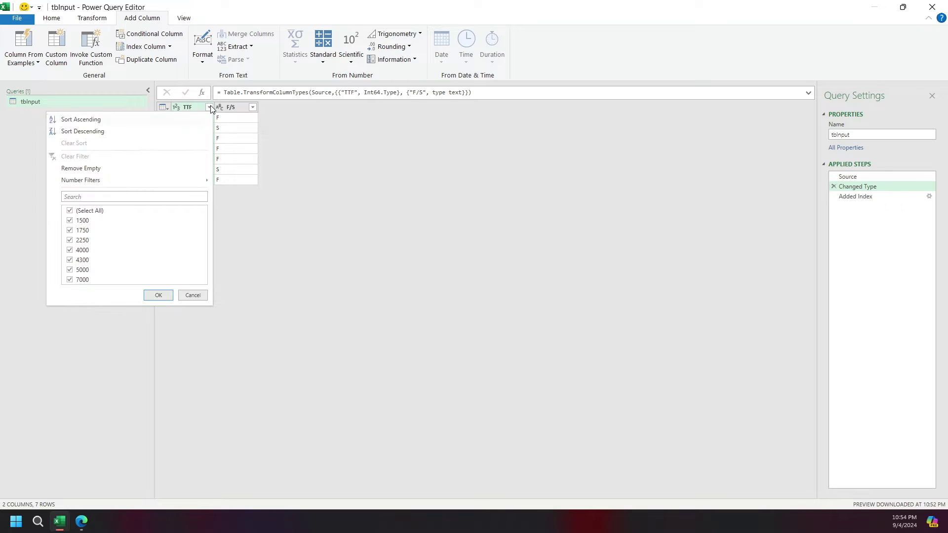
{"action": "left_click", "coordinate": [183, 119]}
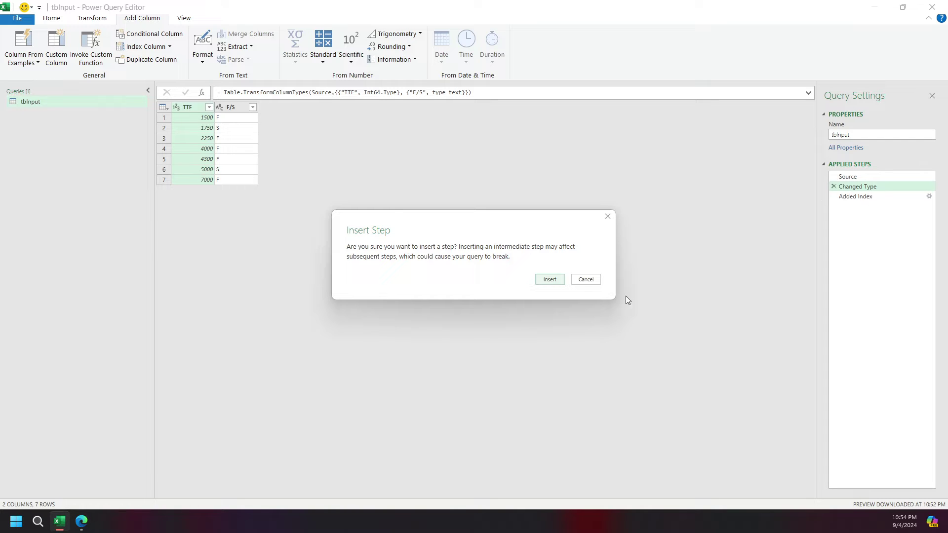
{"action": "left_click", "coordinate": [587, 281]}
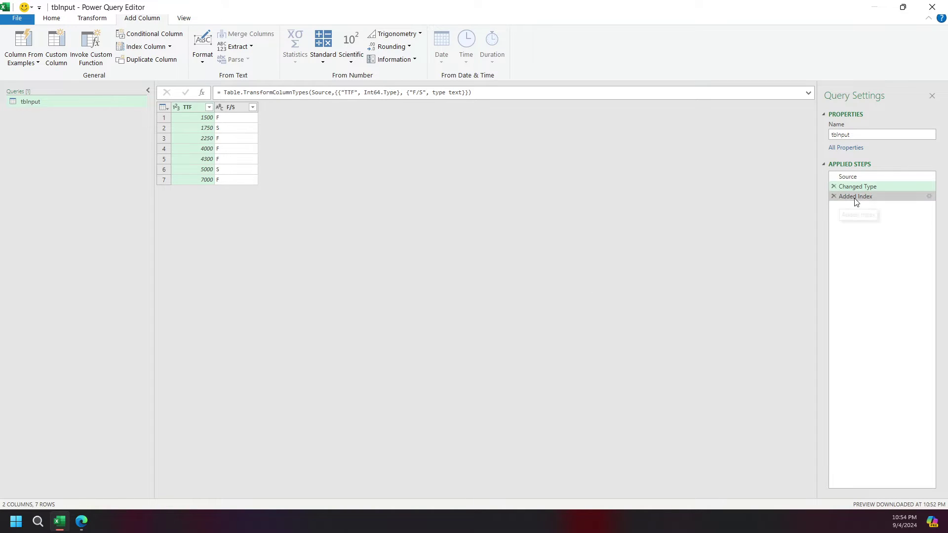
- Delete the Added Index step from the tbInput query and sort the TTF column in ascending order
{"action": "left_click", "coordinate": [837, 199]}
{"action": "left_click", "coordinate": [834, 197]}
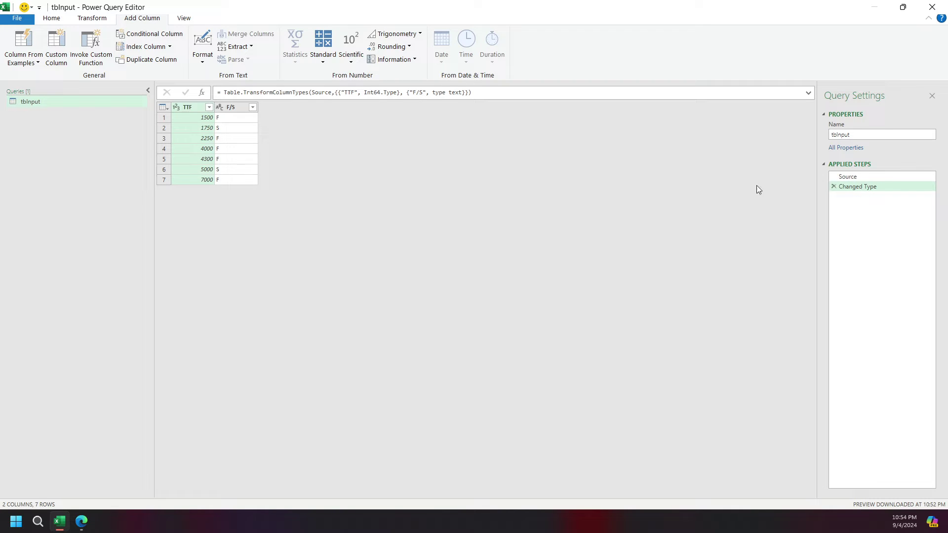
{"action": "left_click", "coordinate": [209, 108]}
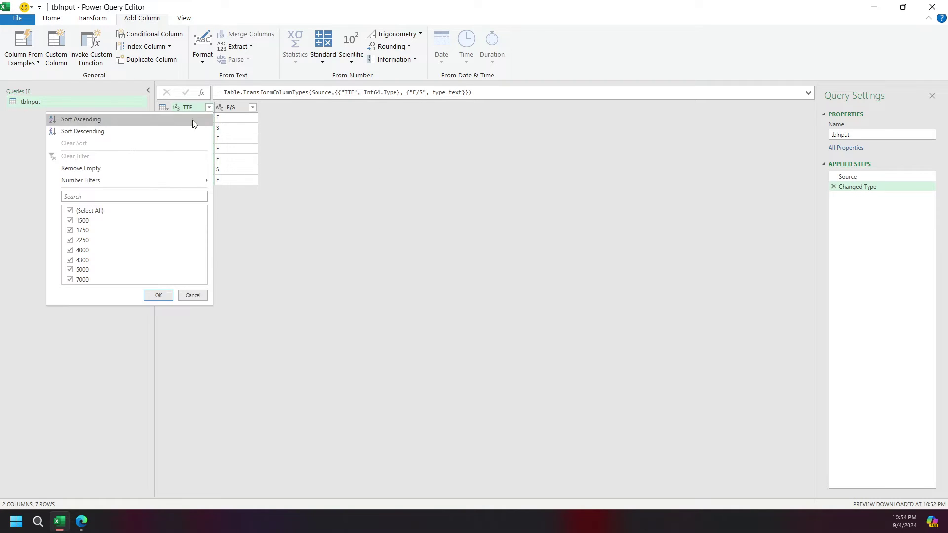
{"action": "left_click", "coordinate": [155, 121]}
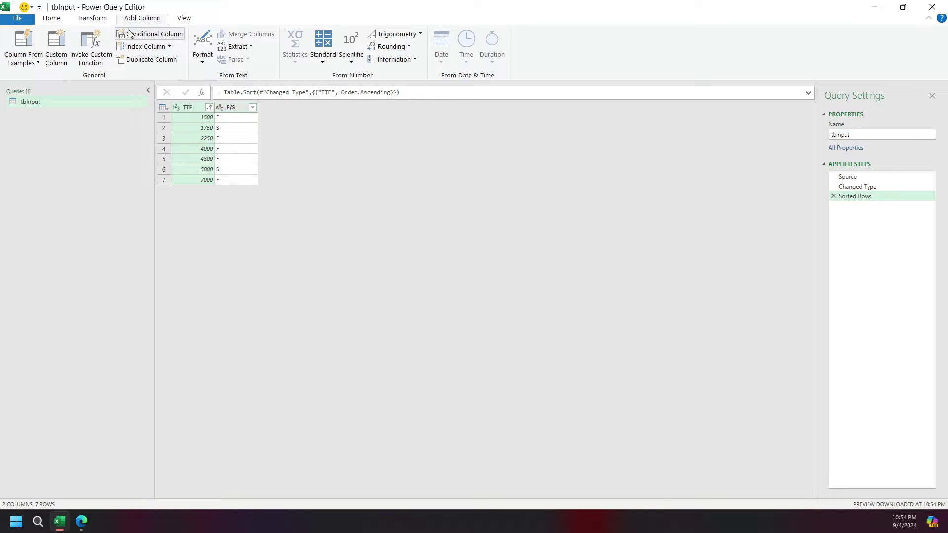
- Add an index column starting from 1 on the sorted rows and name it Failure Ranking in its formula
{"action": "left_click", "coordinate": [147, 48]}
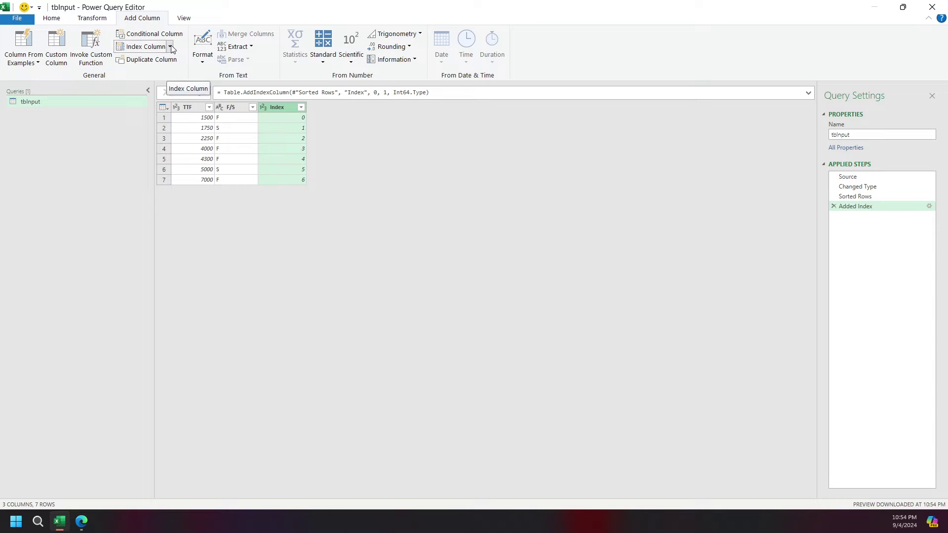
{"action": "left_click", "coordinate": [834, 207]}
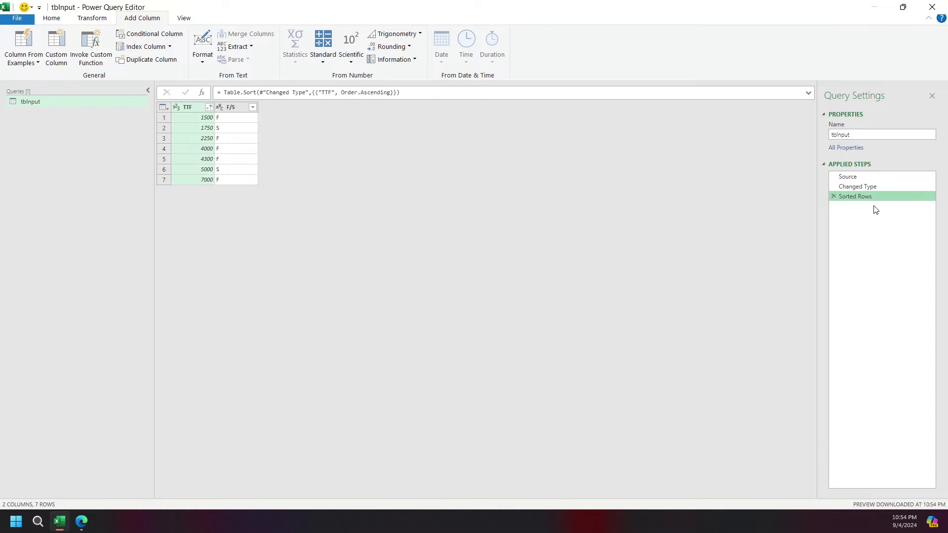
{"action": "left_click", "coordinate": [171, 48]}
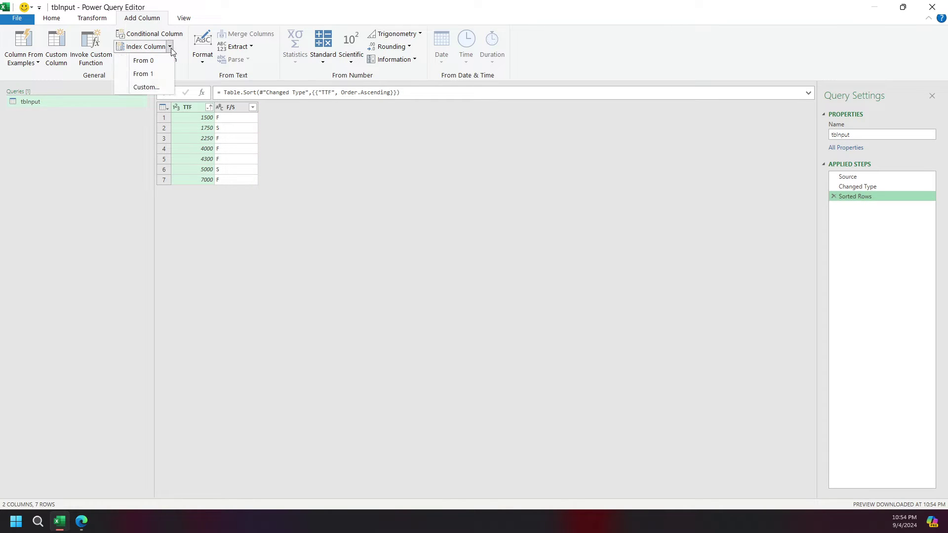
{"action": "left_click", "coordinate": [143, 74]}
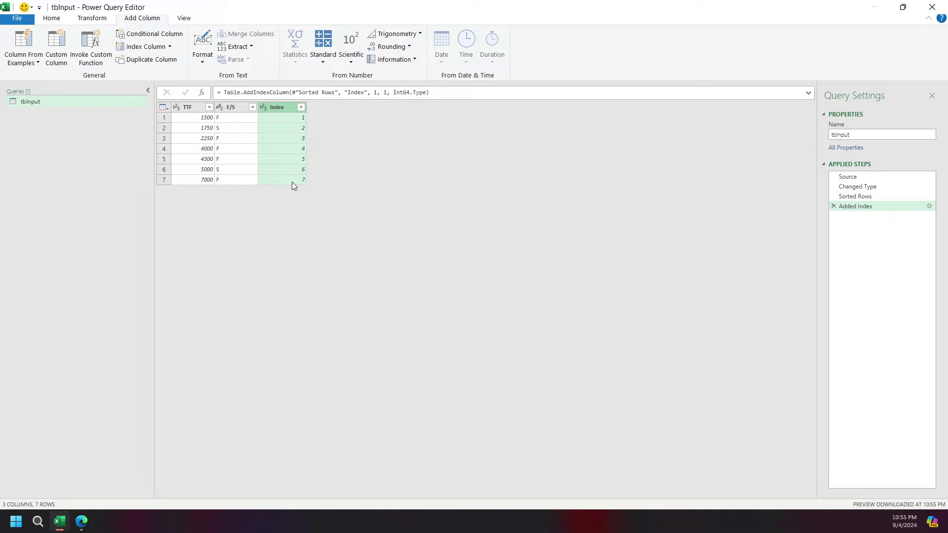
{"action": "double_click", "coordinate": [356, 93]}
{"action": "type", "text": "Failure"}
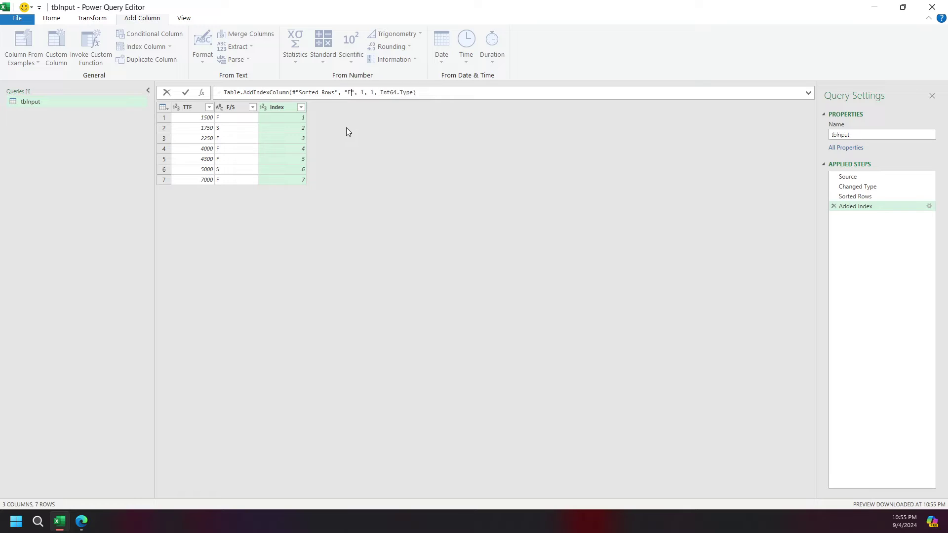
{"action": "type", "text": " Ranking"}
{"action": "key", "text": "Return"}
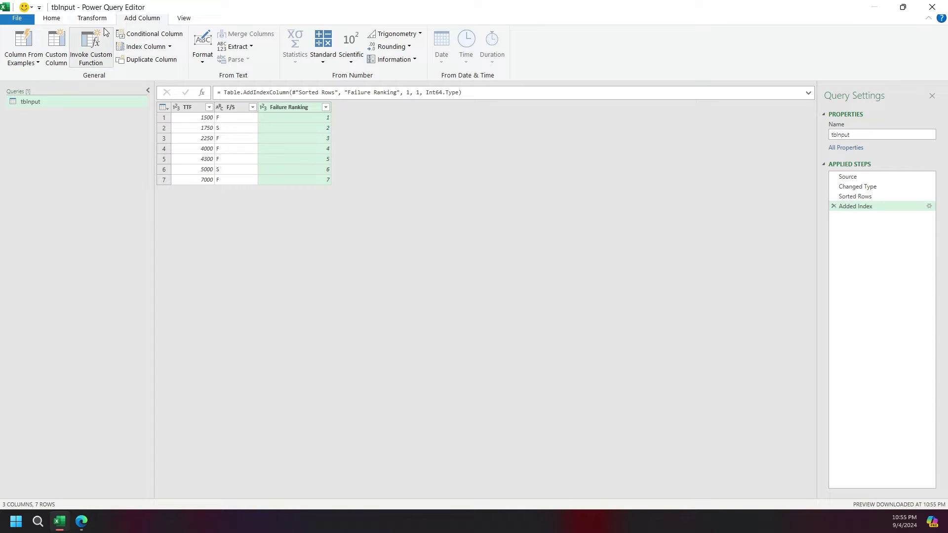
- Start a new custom column in the tbInput query named Reverse Failure Ranking
{"action": "left_click", "coordinate": [54, 53]}
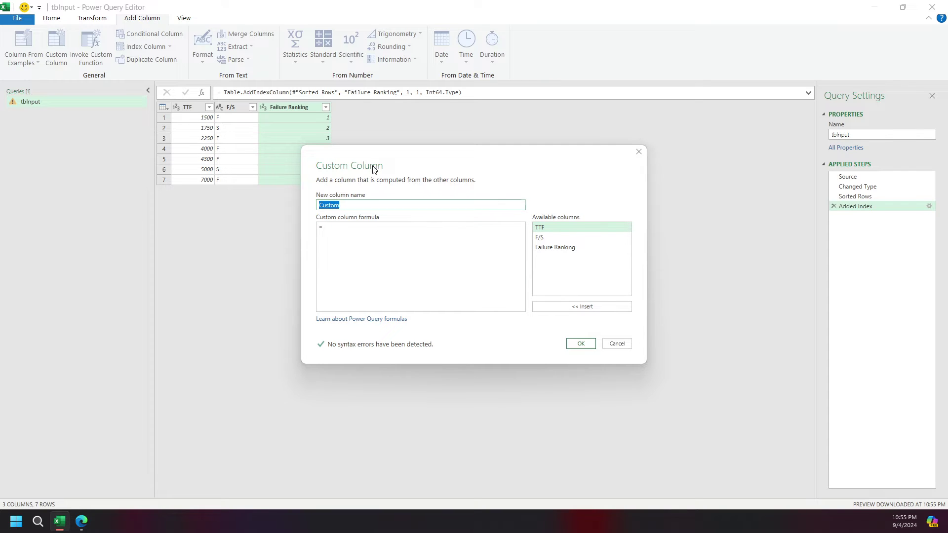
{"action": "left_click_drag", "start_coordinate": [375, 154], "coordinate": [409, 211]}
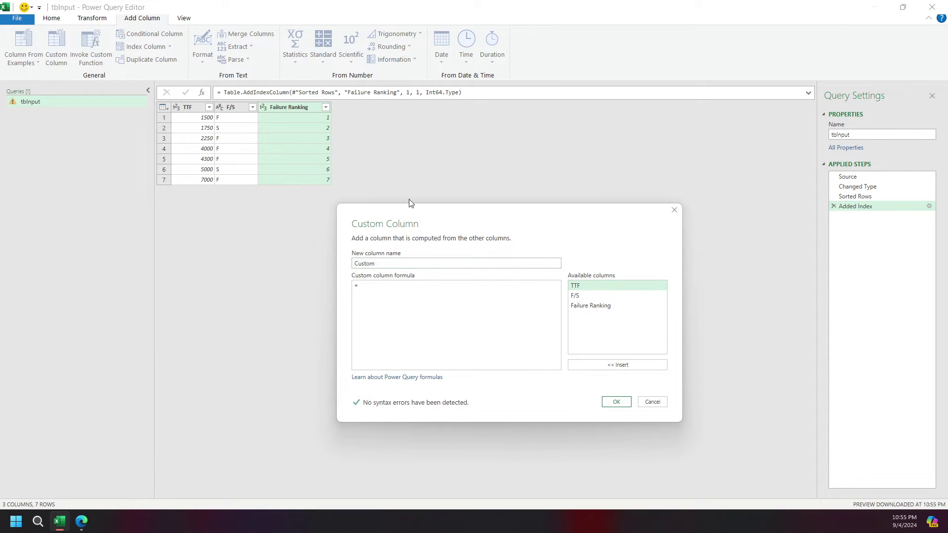
{"action": "double_click", "coordinate": [384, 266]}
{"action": "type", "text": "Reverse Failure Ranking"}
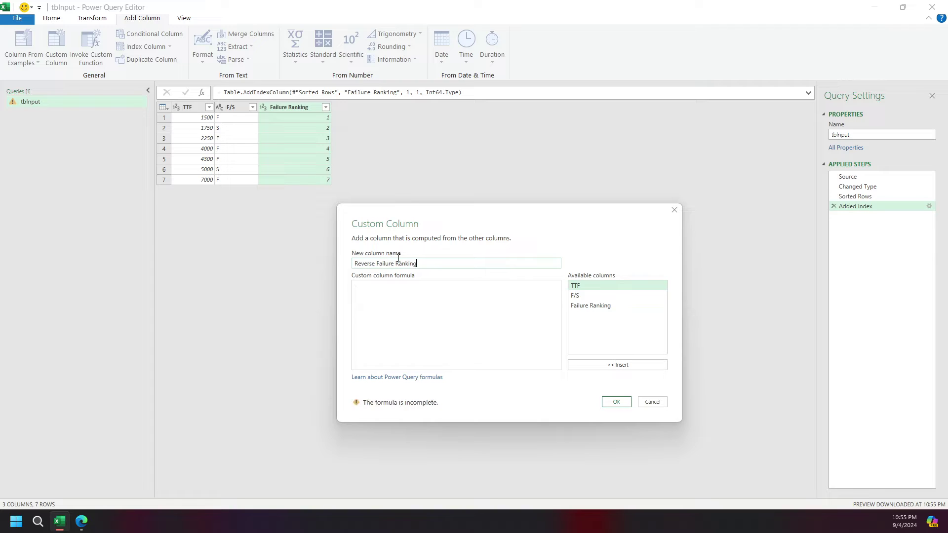
- Enter the first part of the custom column formula as List.Max(#"Added Index"[Failure Ranking])-
{"action": "left_click", "coordinate": [391, 289]}
{"action": "type", "text": "List"}
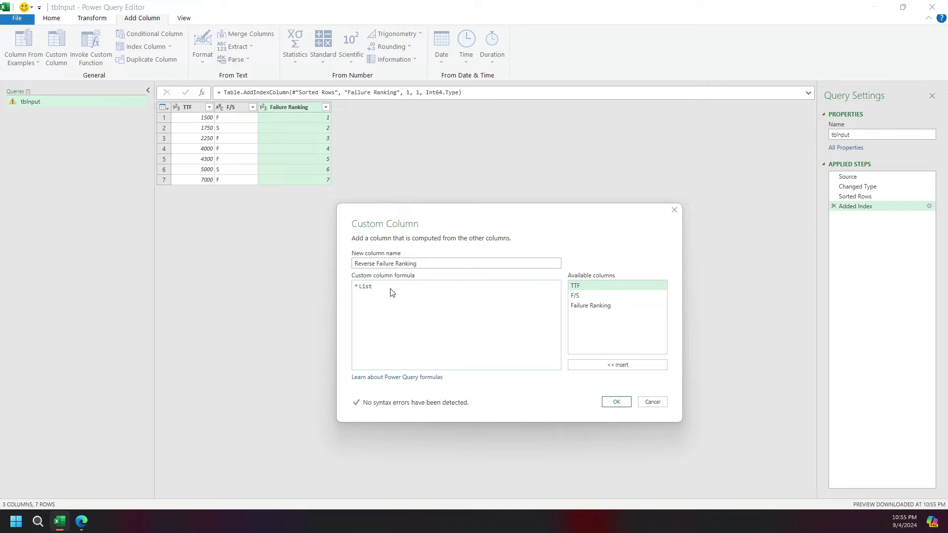
{"action": "type", "text": ".Max("}
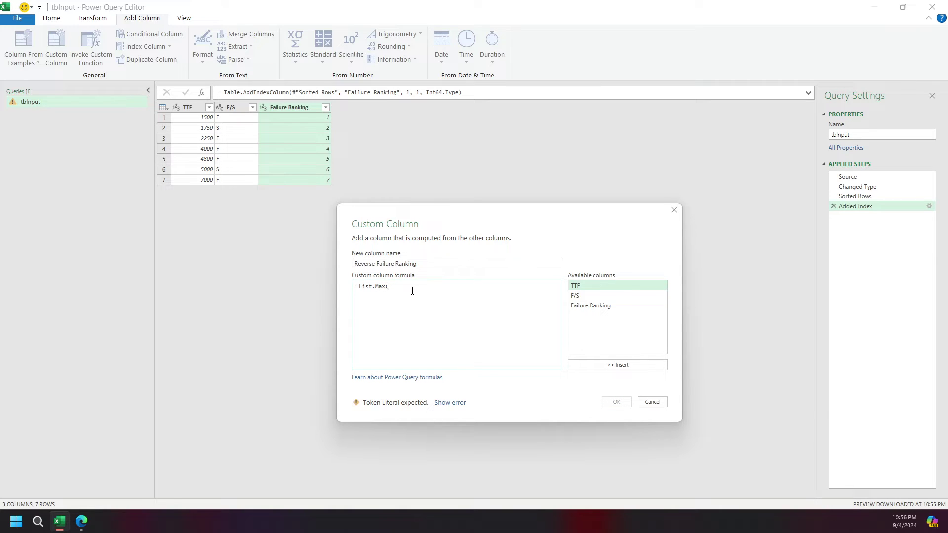
{"action": "type", "text": "#\""}
{"action": "type", "text": "Added"}
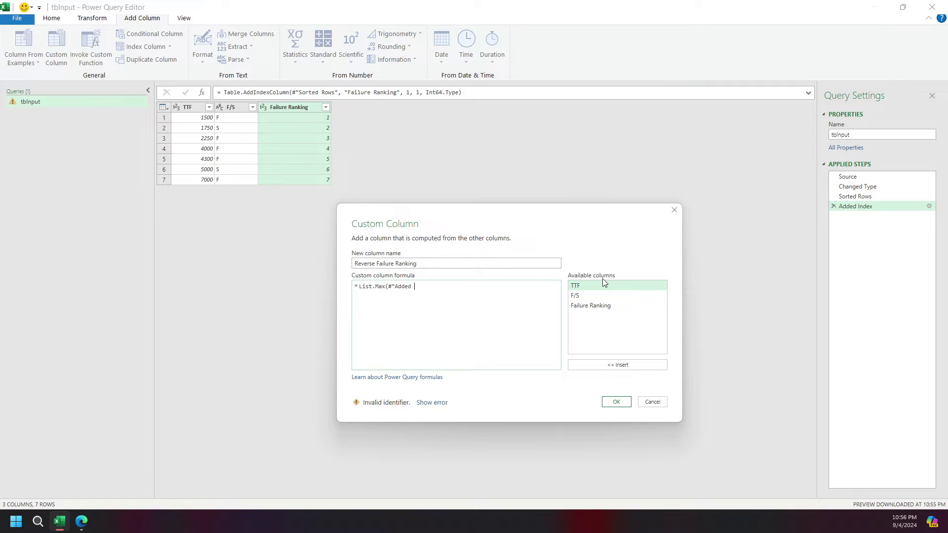
{"action": "type", "text": " Index"}
{"action": "type", "text": "\""}
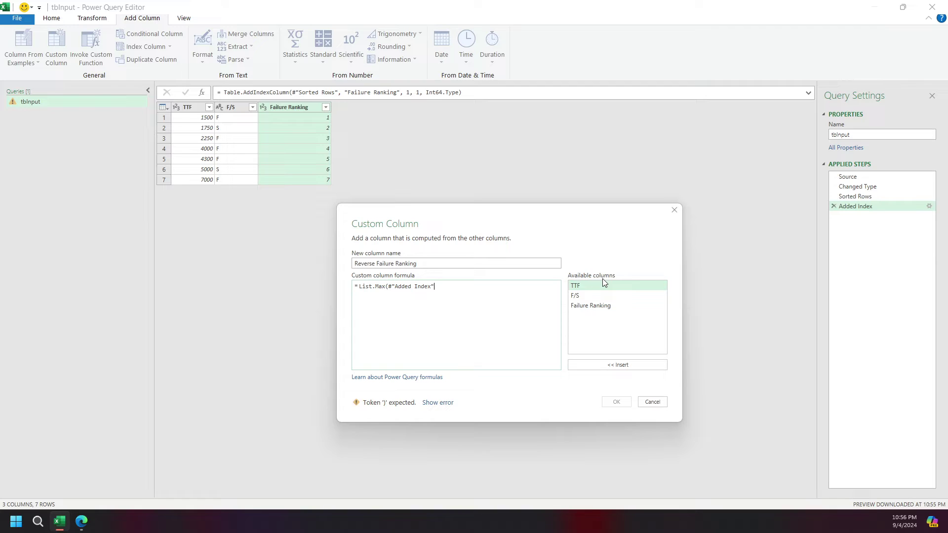
{"action": "type", "text": "["}
{"action": "type", "text": "Failure"}
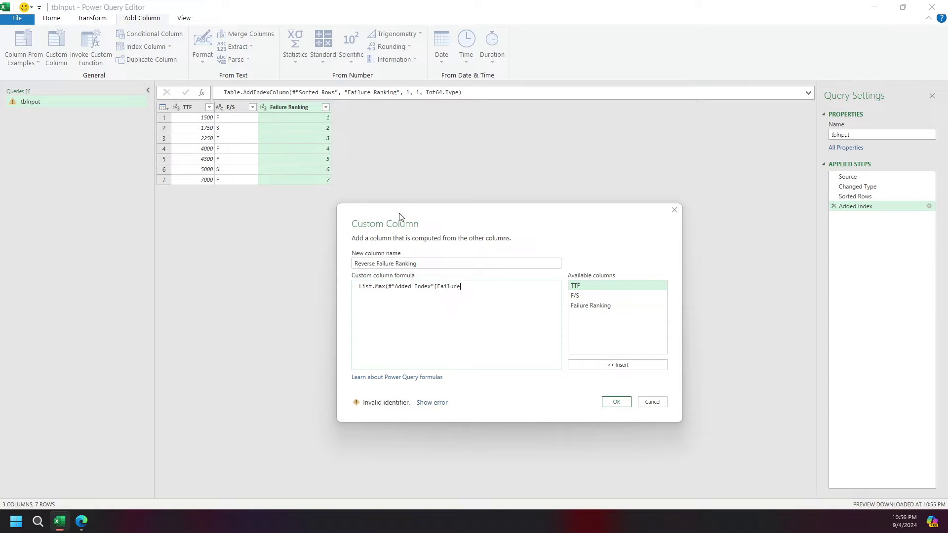
{"action": "type", "text": " RN"}
{"action": "key", "text": "BackSpace"}
{"action": "type", "text": "anking]"}
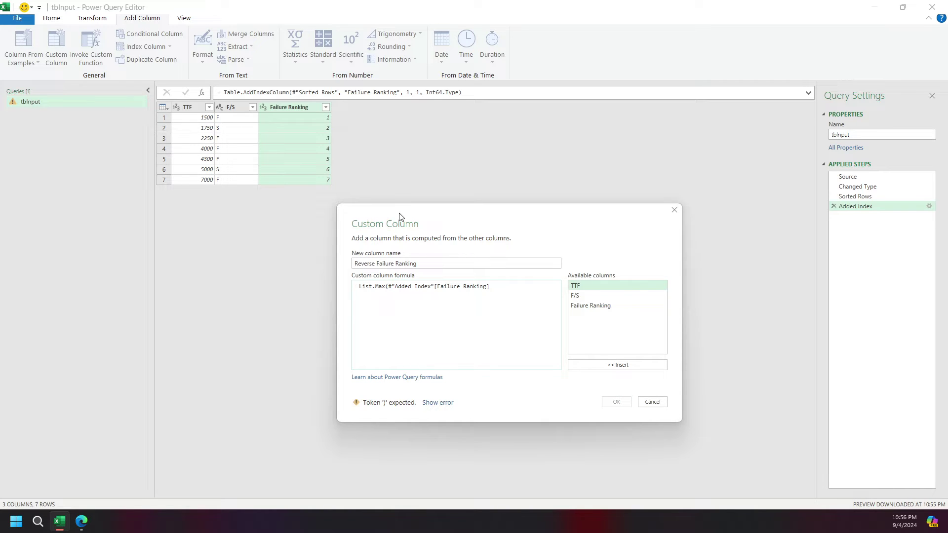
{"action": "type", "text": ")-"}
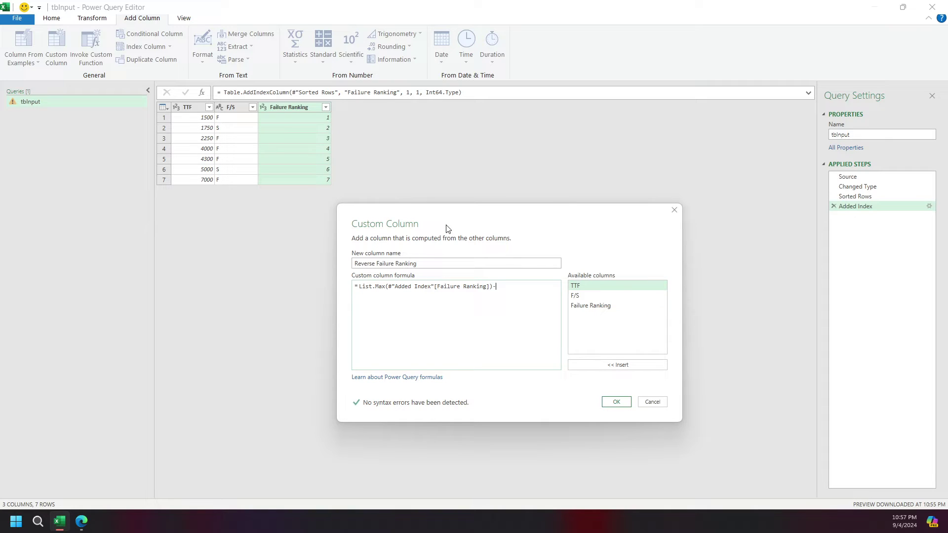
- Complete the custom column formula with [Failure Ranking]+1 and create the column
{"action": "double_click", "coordinate": [595, 306]}
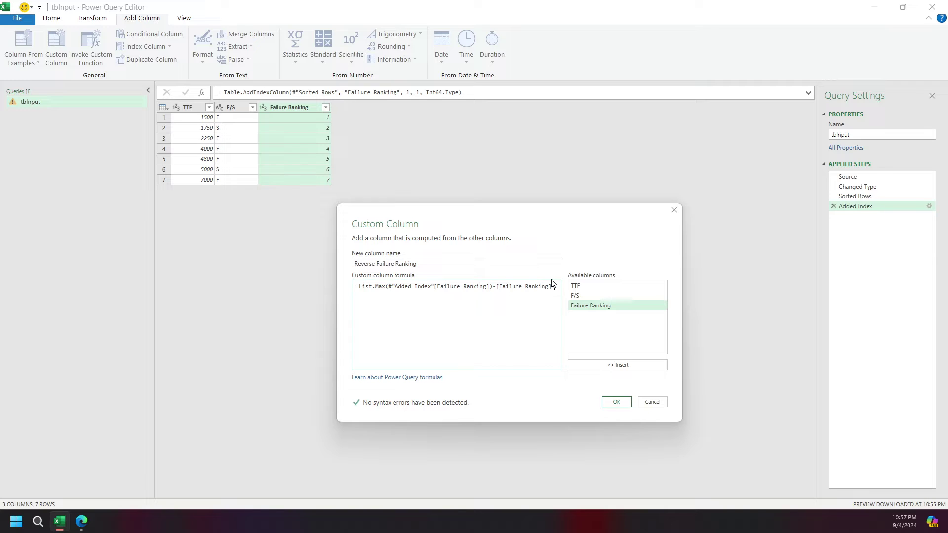
{"action": "type", "text": "+1"}
{"action": "left_click_drag", "start_coordinate": [362, 286], "coordinate": [488, 292]}
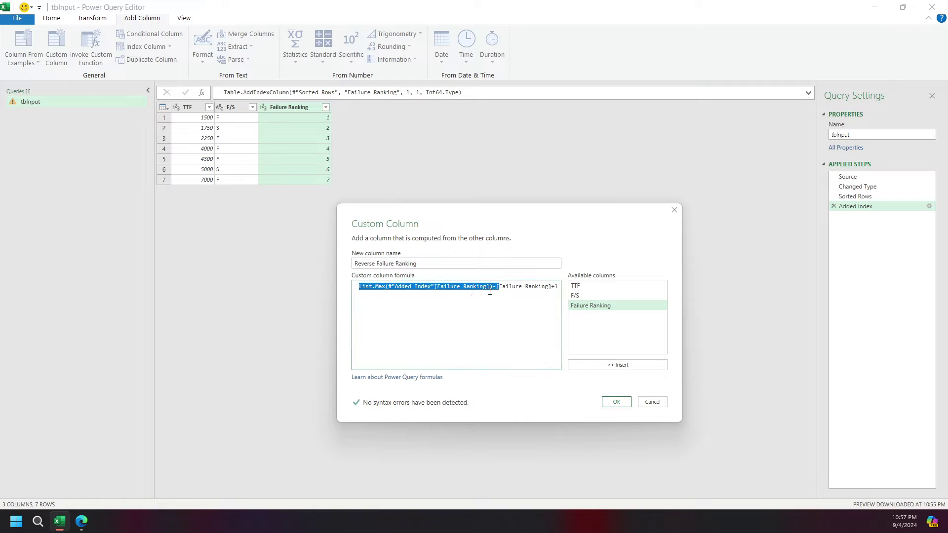
{"action": "left_click", "coordinate": [501, 291]}
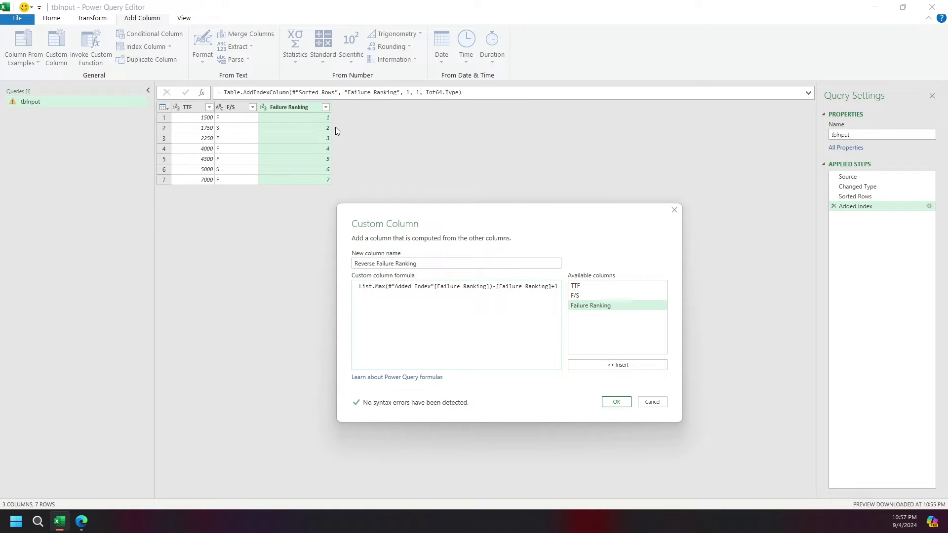
{"action": "left_click", "coordinate": [616, 401]}
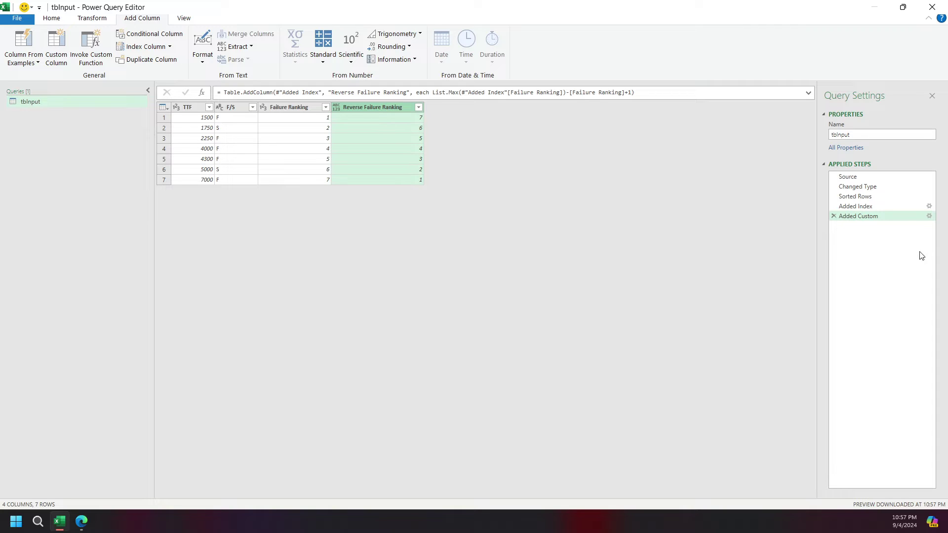
- Rename the Added Index step to Added Fail Rank and select the Added Custom step
{"action": "left_click", "coordinate": [870, 207]}
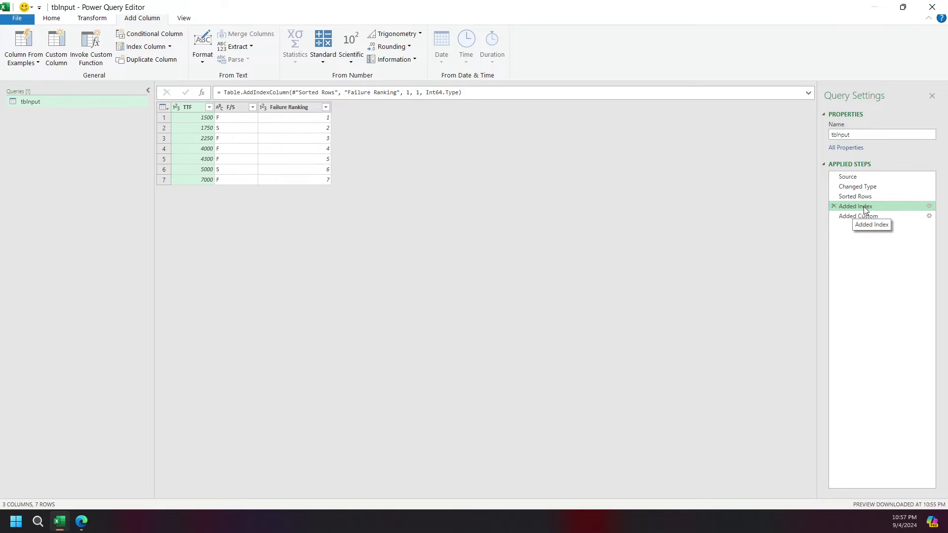
{"action": "double_click", "coordinate": [864, 206]}
{"action": "key", "text": "Escape"}
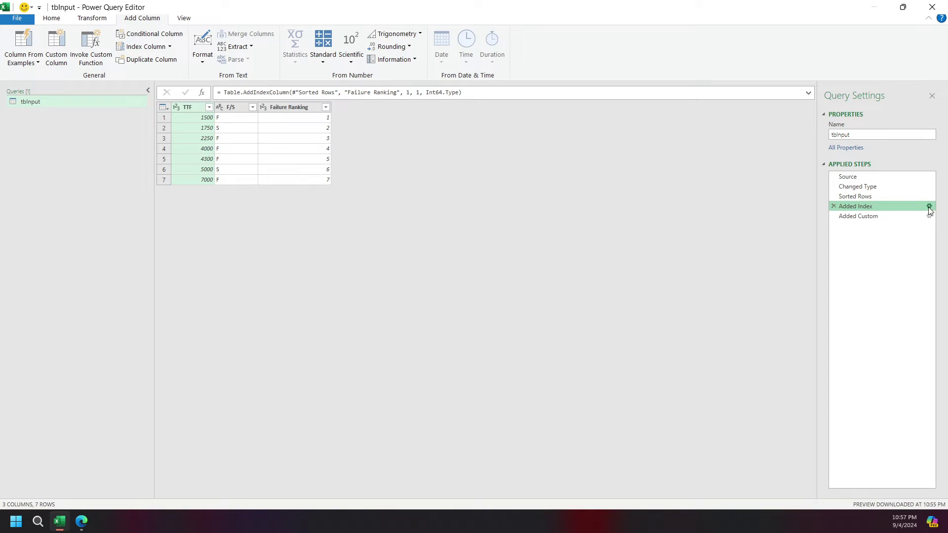
{"action": "right_click", "coordinate": [896, 206]}
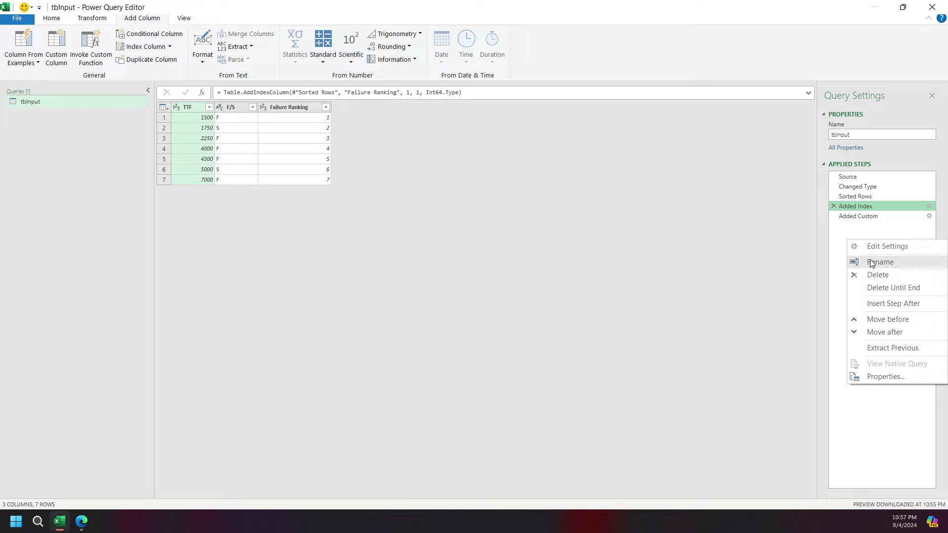
{"action": "left_click", "coordinate": [872, 261]}
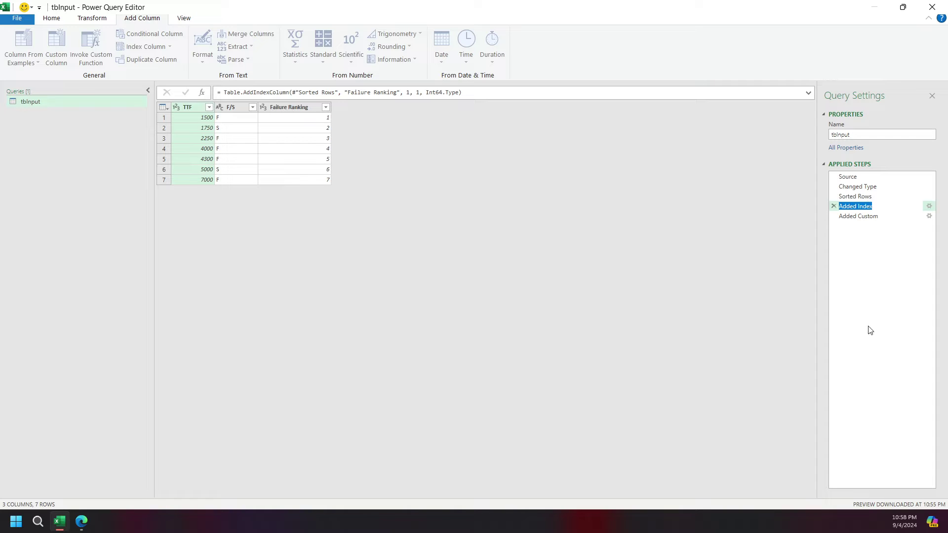
{"action": "type", "text": "Added Fail Rank"}
{"action": "key", "text": "Return"}
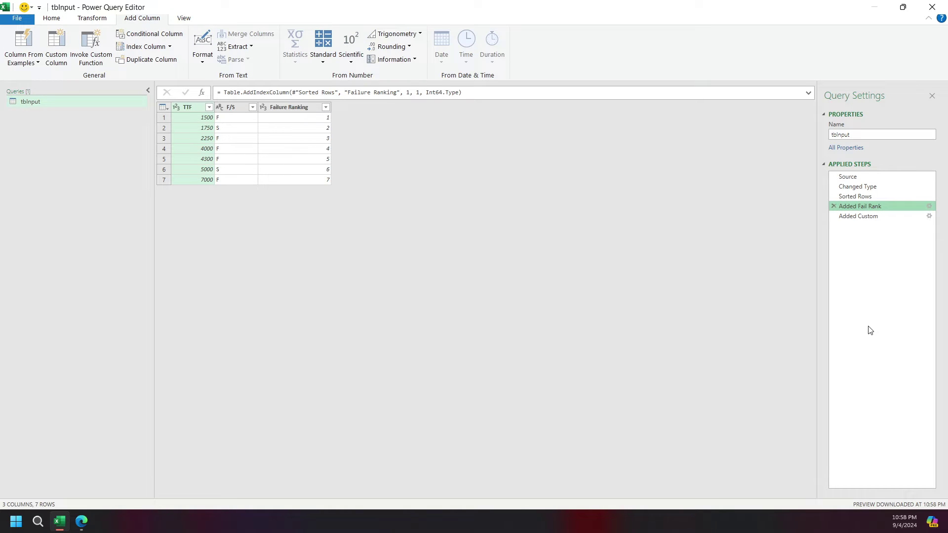
{"action": "left_click", "coordinate": [875, 218]}
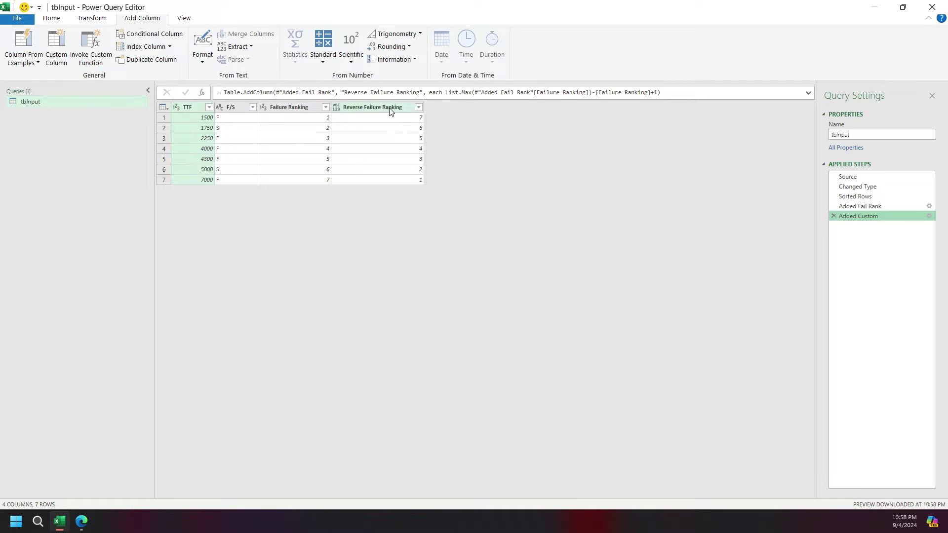
- Rename the Added Custom query step to Added Reverse Fail Rank
{"action": "right_click", "coordinate": [869, 219]}
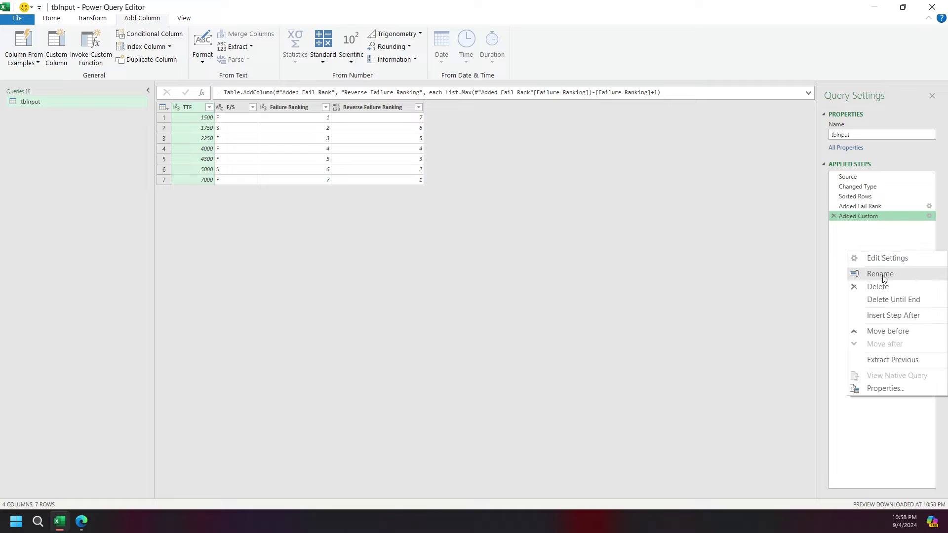
{"action": "left_click", "coordinate": [884, 273]}
{"action": "double_click", "coordinate": [862, 216]}
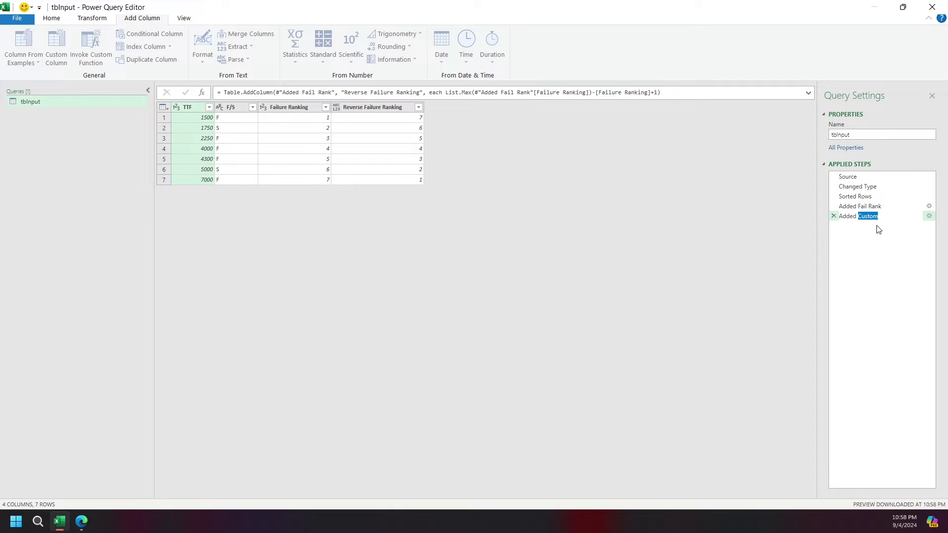
{"action": "type", "text": "Rever"}
{"action": "type", "text": "se Failure"}
{"action": "key", "text": "BackSpace"}
{"action": "key", "text": "BackSpace"}
{"action": "type", "text": "Rank"}
{"action": "key", "text": "Return"}
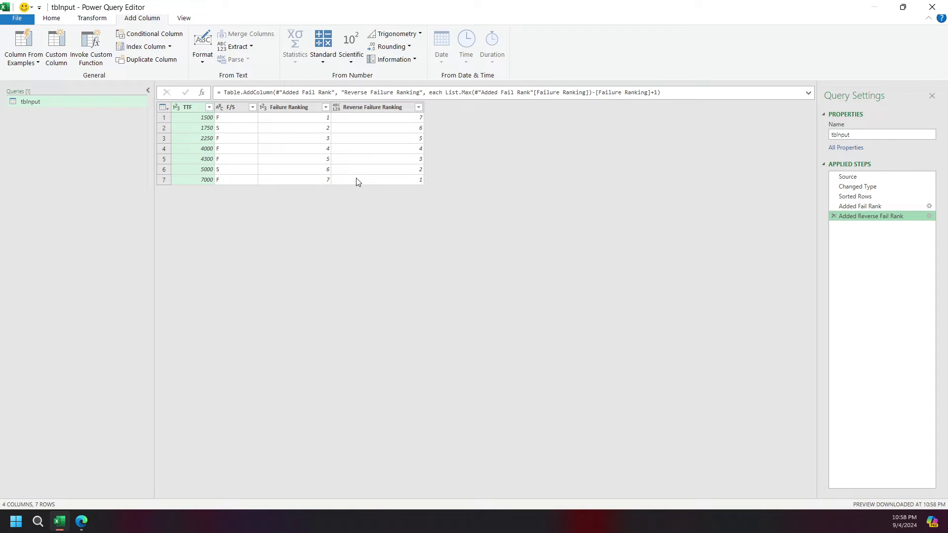
{"action": "left_click", "coordinate": [230, 108]}
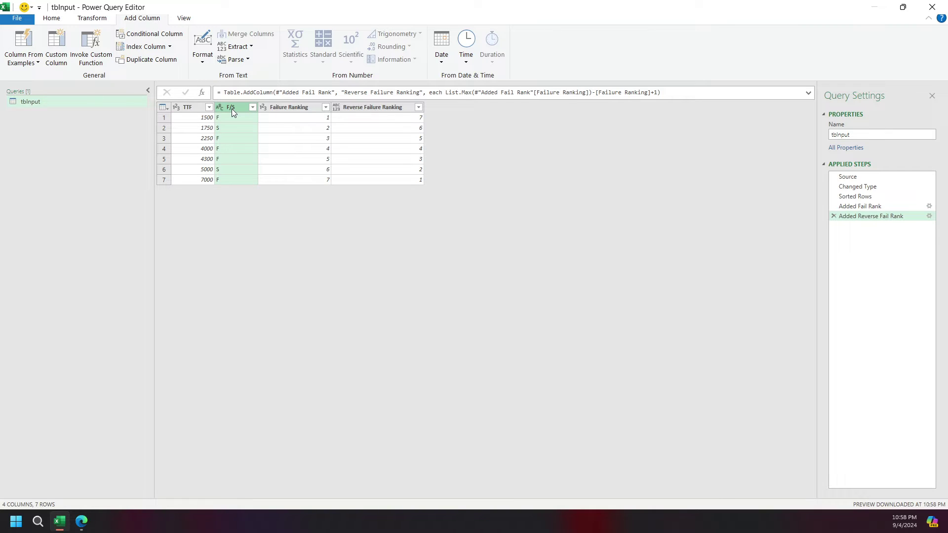
{"action": "right_click", "coordinate": [232, 108]}
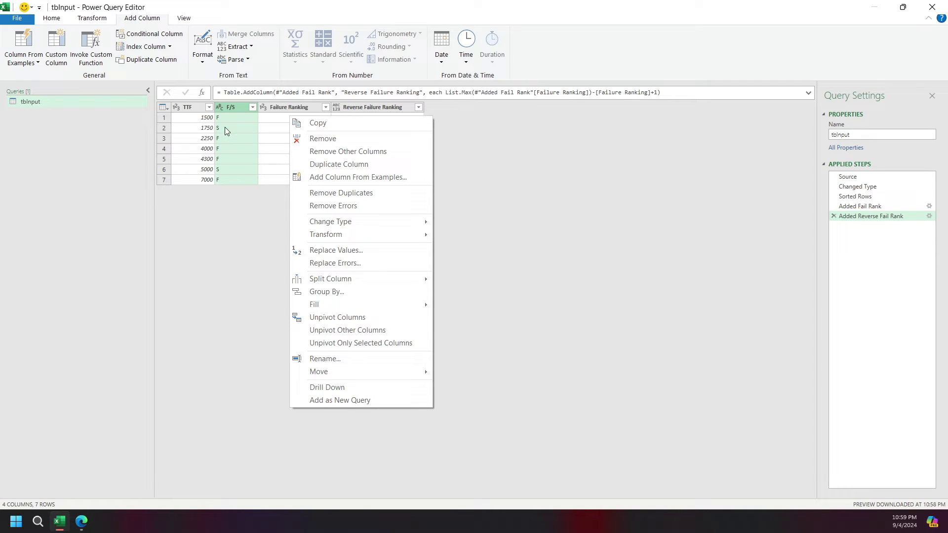
{"action": "mouse_move", "coordinate": [333, 221]}
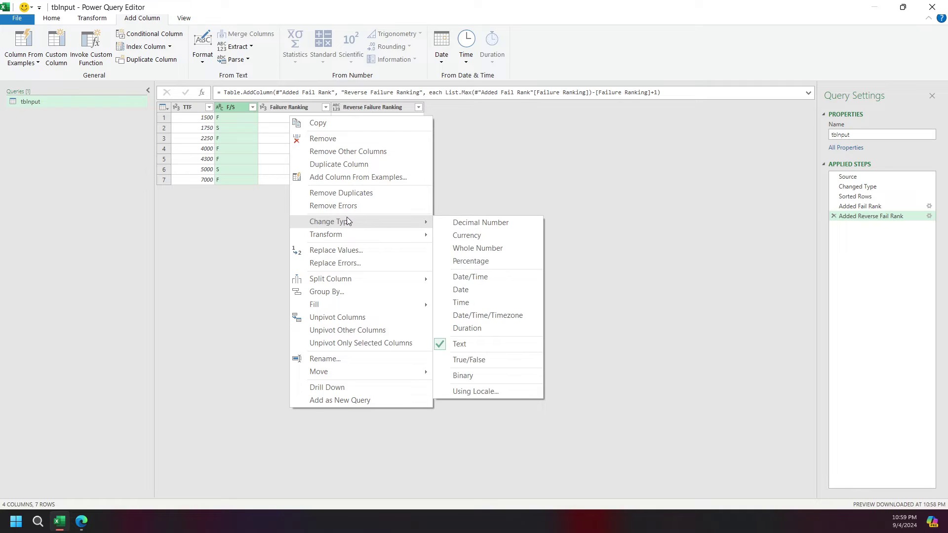
{"action": "left_click", "coordinate": [229, 137]}
{"action": "left_click", "coordinate": [228, 120]}
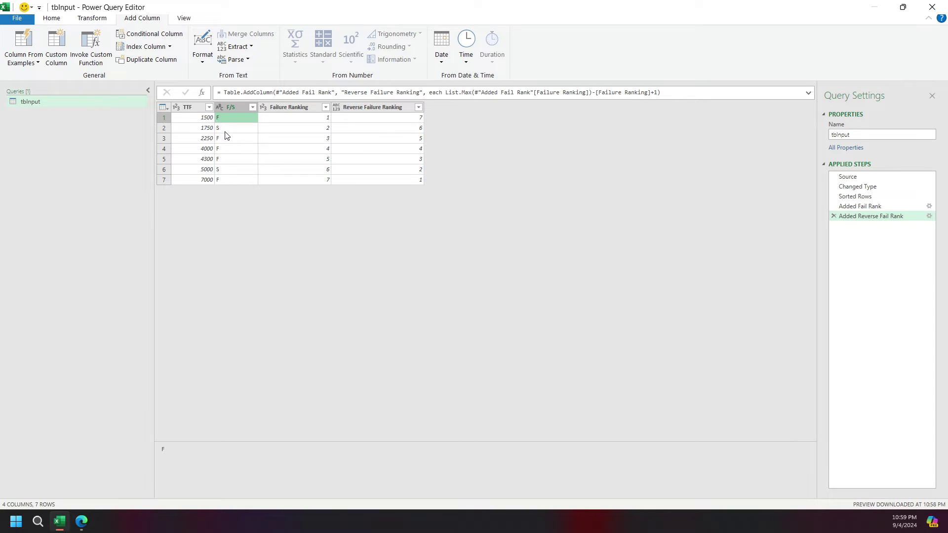
{"action": "left_click", "coordinate": [226, 129]}
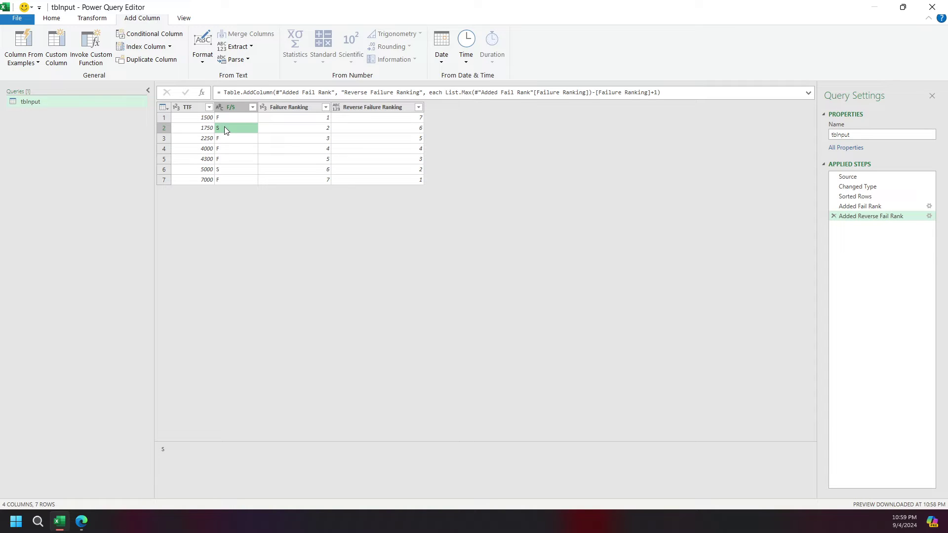
{"action": "left_click", "coordinate": [252, 108]}
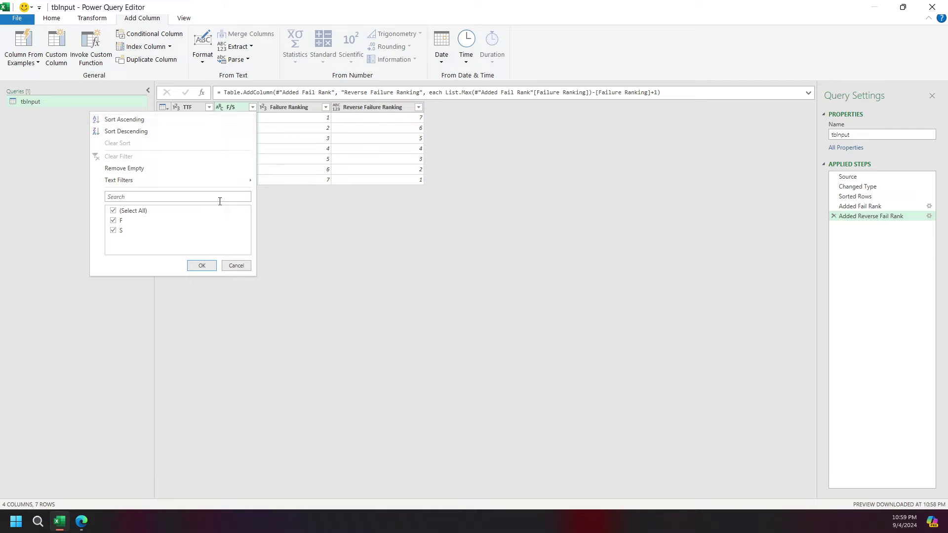
- Transform the text in the F/S column of the tbInput query to UPPERCASE
{"action": "left_click", "coordinate": [239, 108]}
{"action": "right_click", "coordinate": [238, 108]}
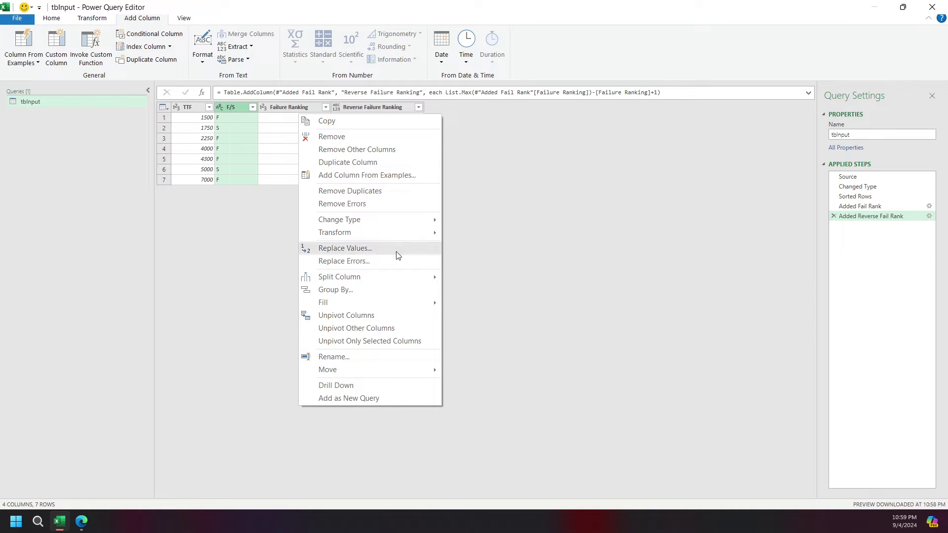
{"action": "mouse_move", "coordinate": [385, 234]}
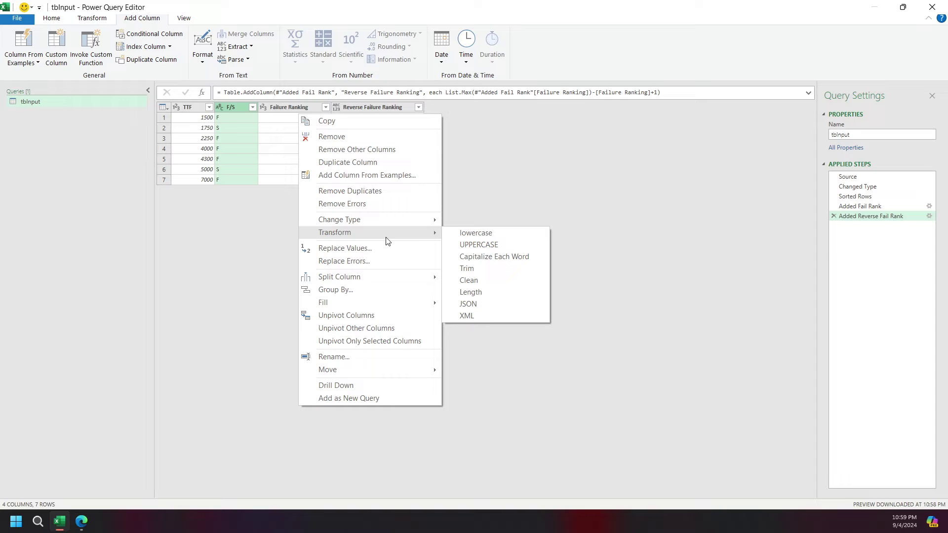
{"action": "left_click", "coordinate": [467, 246]}
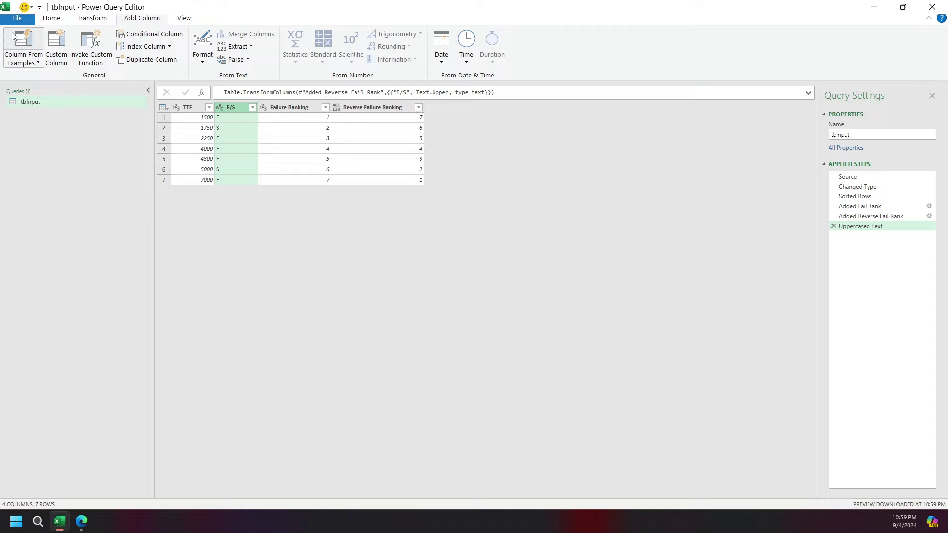
- Close the query editor and load tbInput as a table into the existing InputRanking worksheet at cell A1
{"action": "left_click", "coordinate": [52, 18]}
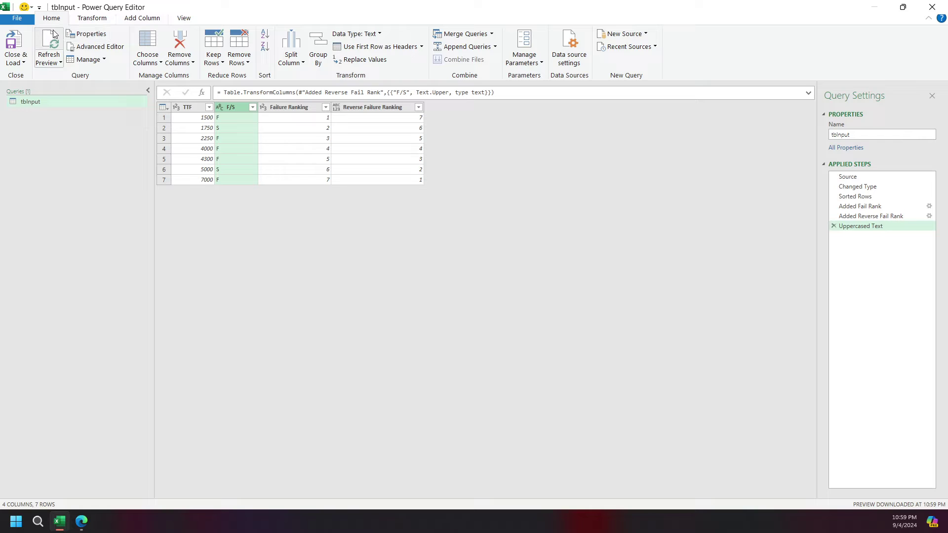
{"action": "left_click", "coordinate": [14, 63]}
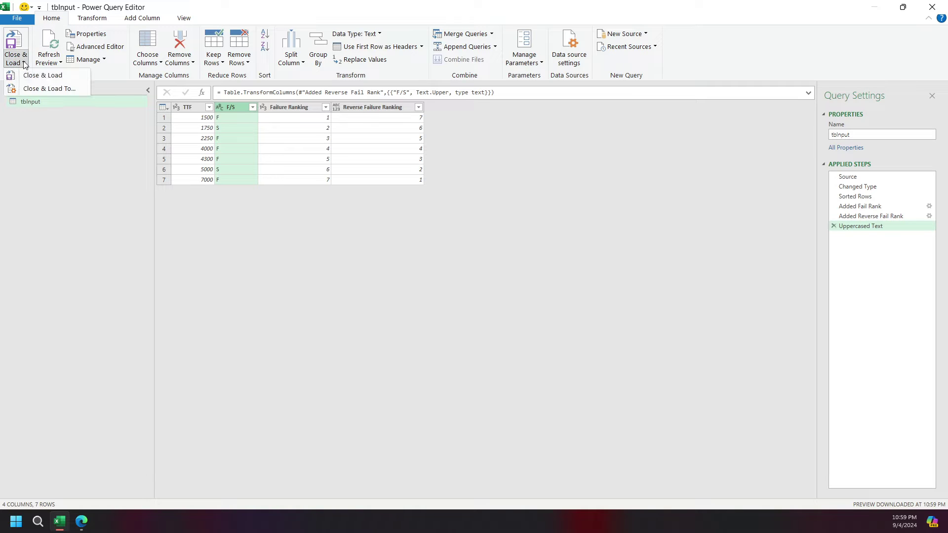
{"action": "left_click", "coordinate": [39, 89]}
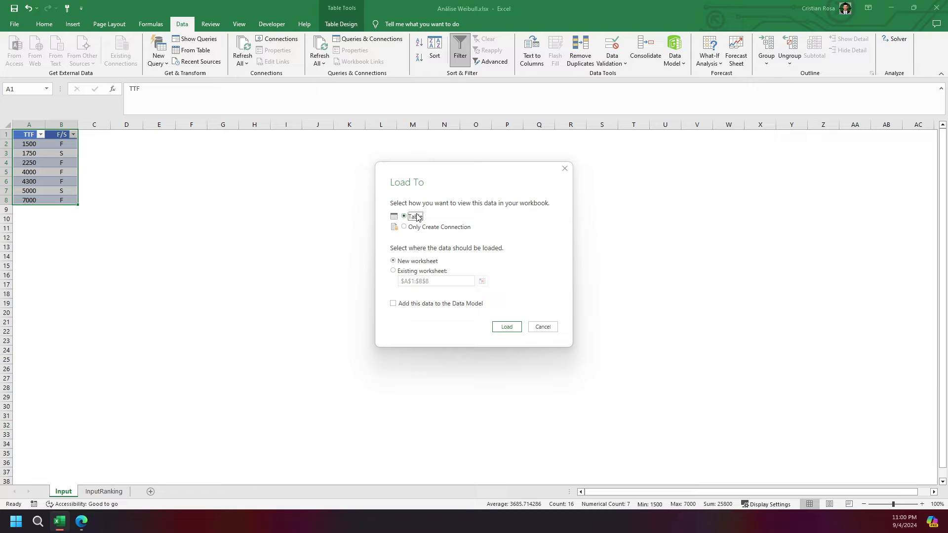
{"action": "left_click", "coordinate": [410, 272]}
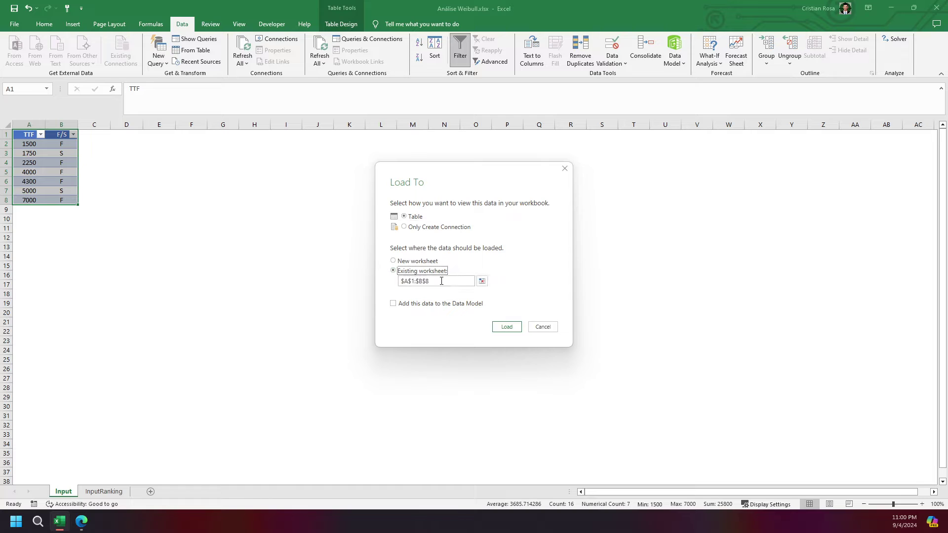
{"action": "left_click", "coordinate": [481, 281]}
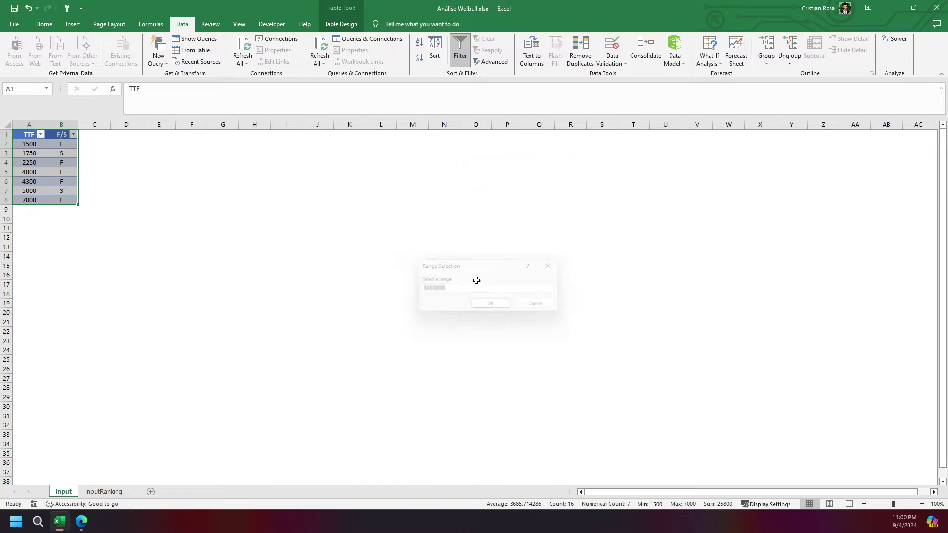
{"action": "left_click", "coordinate": [121, 493]}
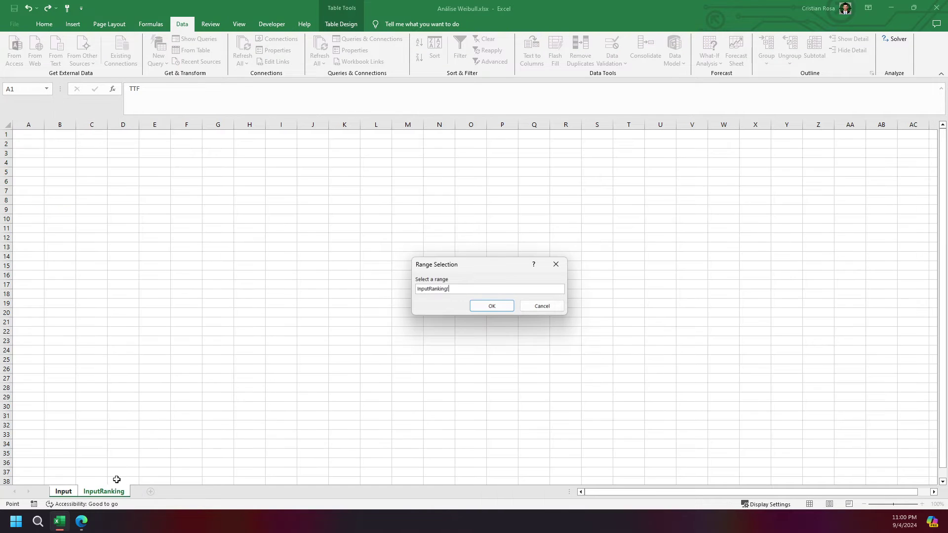
{"action": "left_click", "coordinate": [23, 134]}
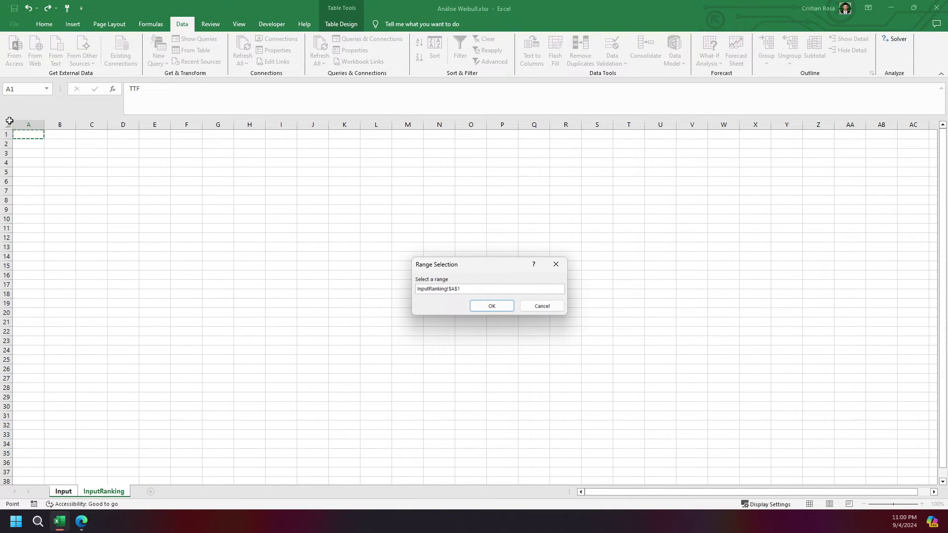
{"action": "left_click", "coordinate": [492, 306]}
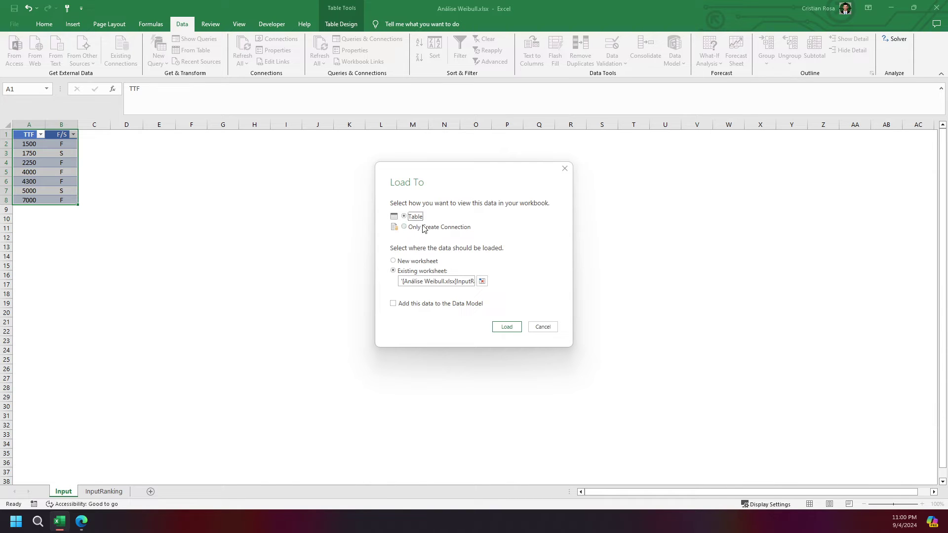
{"action": "left_click", "coordinate": [507, 328]}
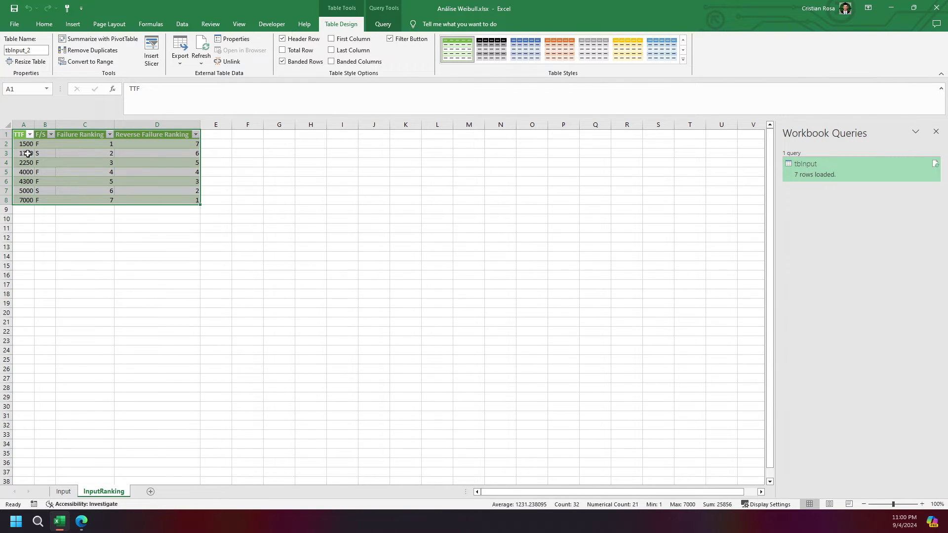
- Widen the TTF and F/S columns on the InputRanking sheet and hide the sheet's gridlines
{"action": "left_click_drag", "start_coordinate": [28, 154], "coordinate": [155, 208]}
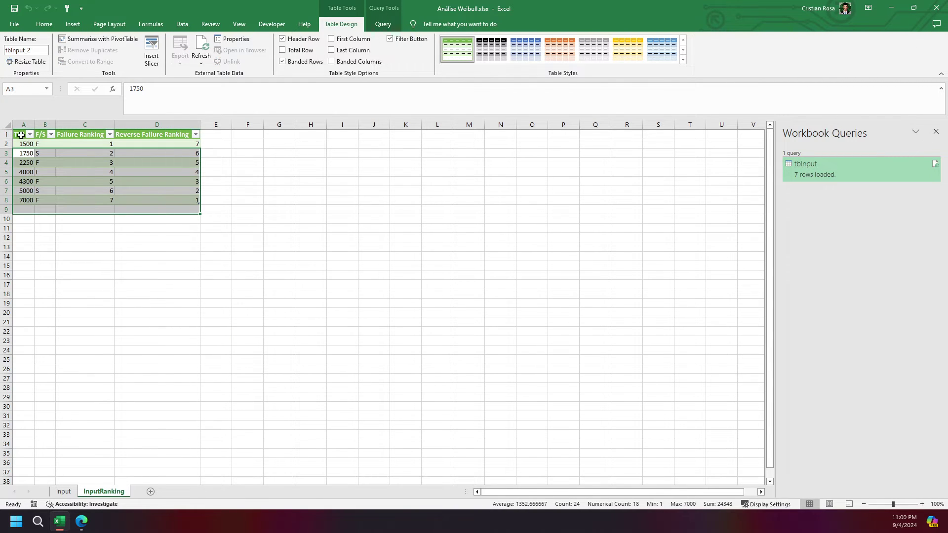
{"action": "left_click", "coordinate": [20, 135]}
{"action": "left_click_drag", "start_coordinate": [23, 124], "coordinate": [66, 127]}
{"action": "left_click", "coordinate": [40, 147]}
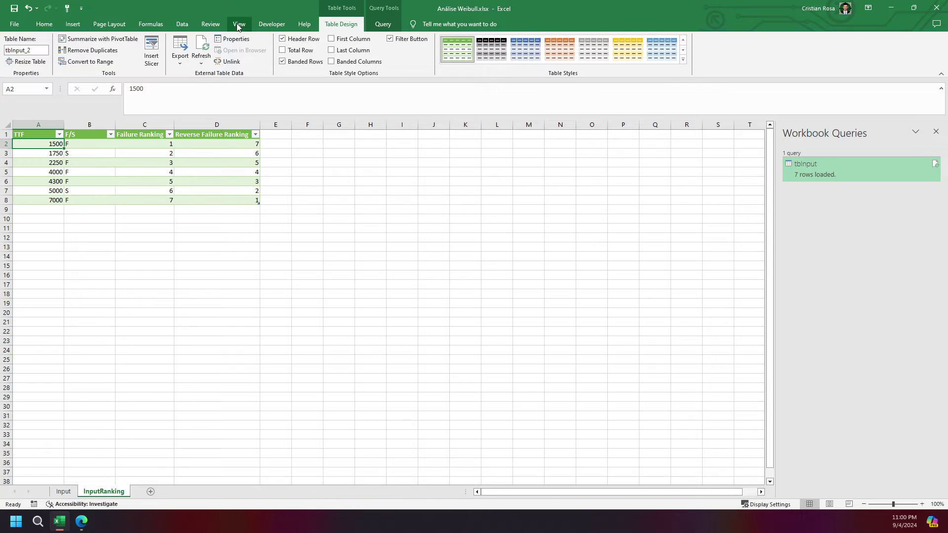
{"action": "left_click", "coordinate": [238, 25]}
{"action": "left_click", "coordinate": [127, 51]}
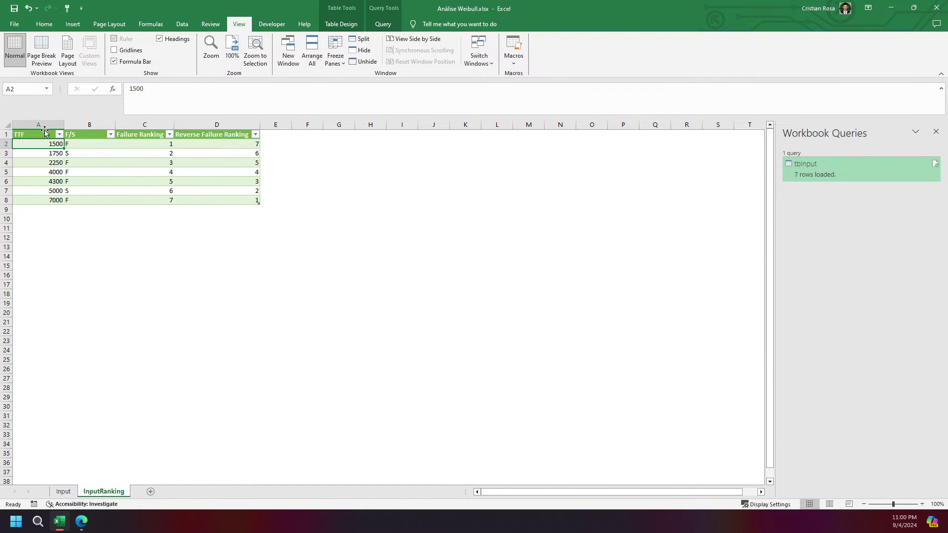
- Center the contents of columns A to D horizontally on the InputRanking sheet
{"action": "left_click_drag", "start_coordinate": [40, 125], "coordinate": [202, 120]}
{"action": "left_click", "coordinate": [44, 25]}
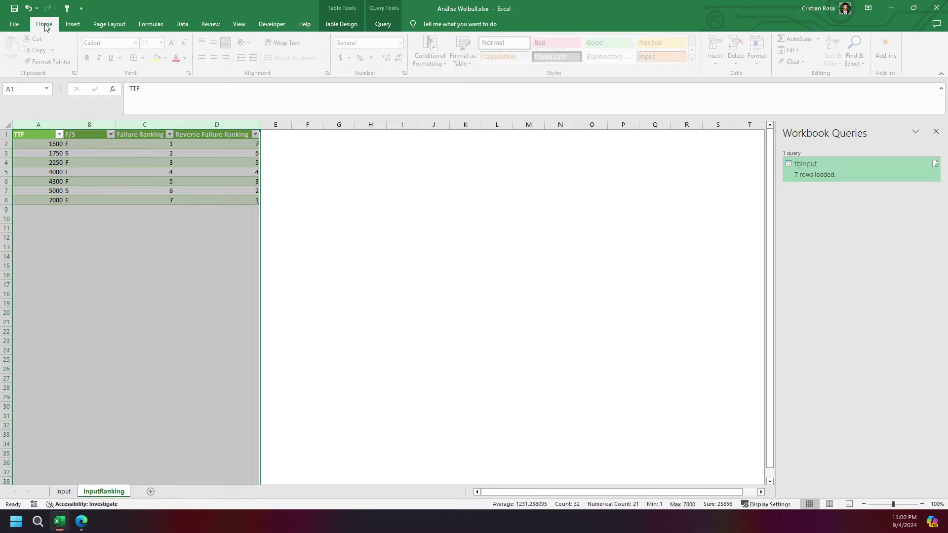
{"action": "left_click", "coordinate": [217, 58]}
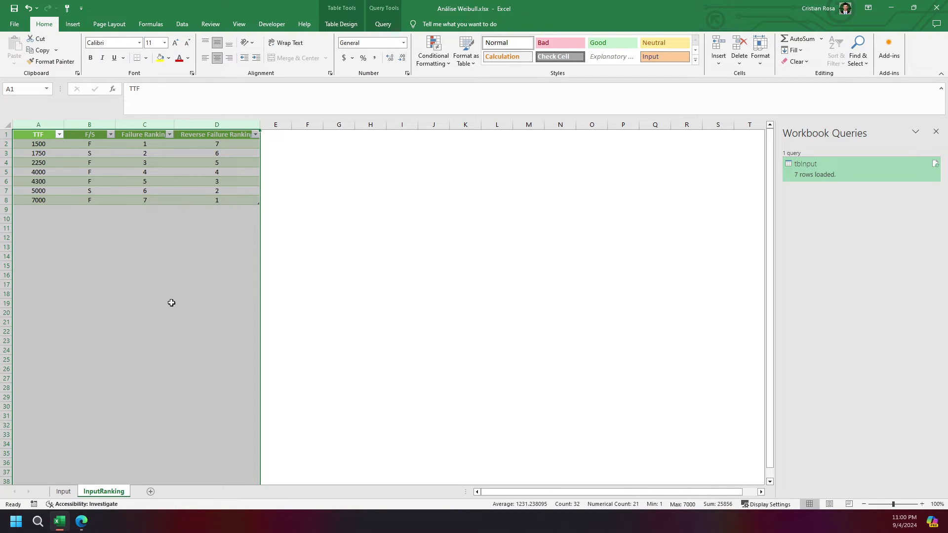
{"action": "left_click", "coordinate": [32, 136]}
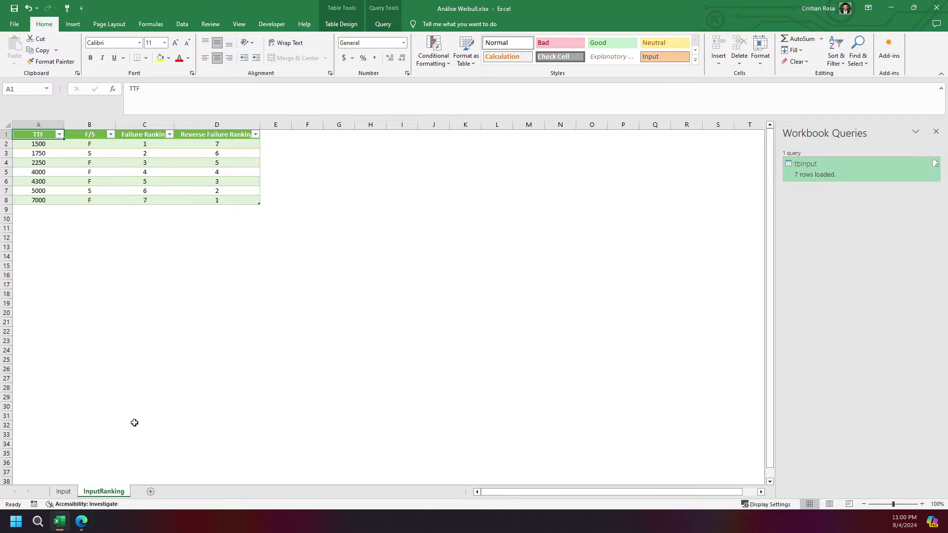
- Add the TTF values 9000 and 15000 in new rows directly below the table on the Input sheet
{"action": "left_click", "coordinate": [64, 493]}
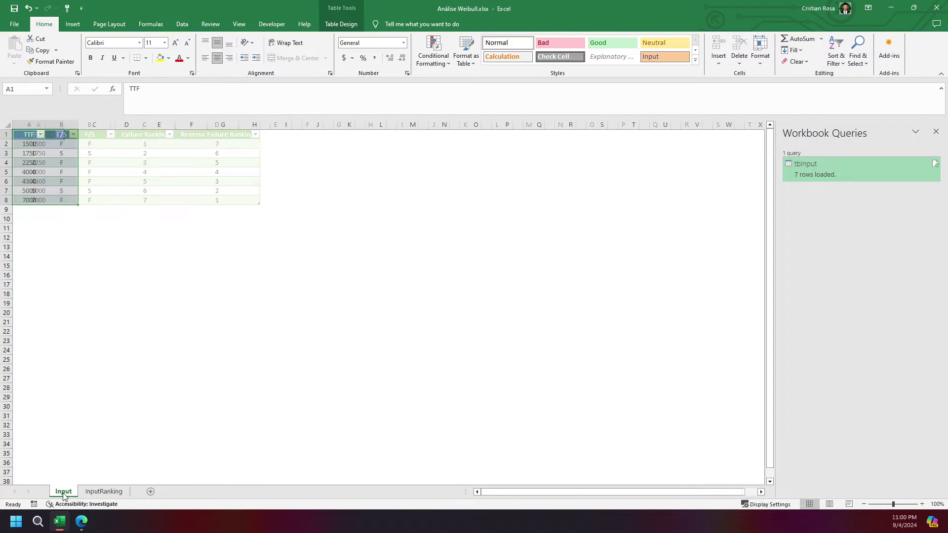
{"action": "left_click", "coordinate": [100, 492]}
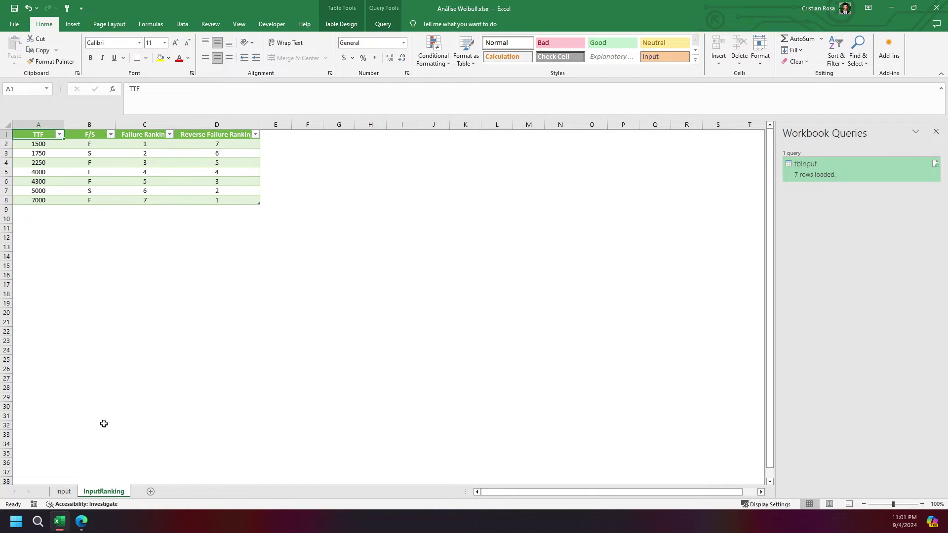
{"action": "left_click", "coordinate": [63, 492]}
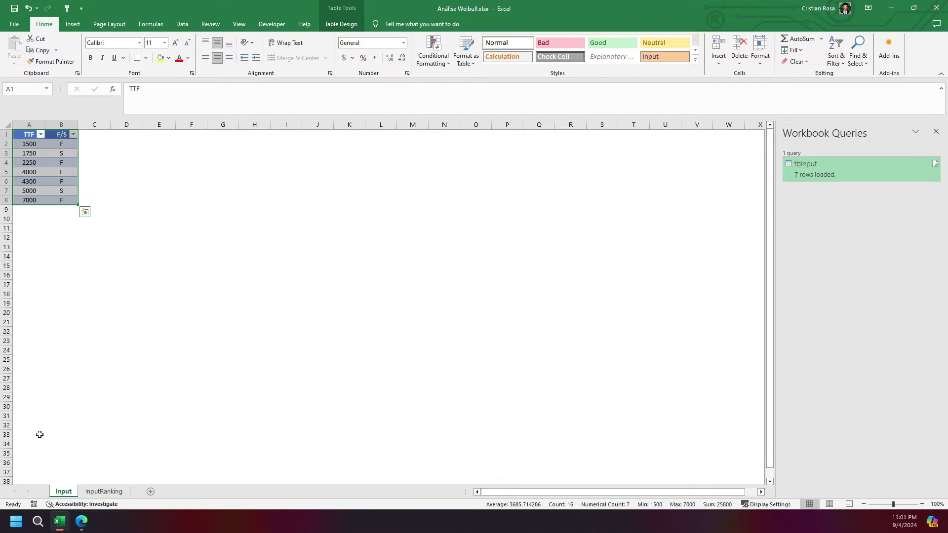
{"action": "left_click", "coordinate": [32, 210]}
{"action": "type", "text": "9000"}
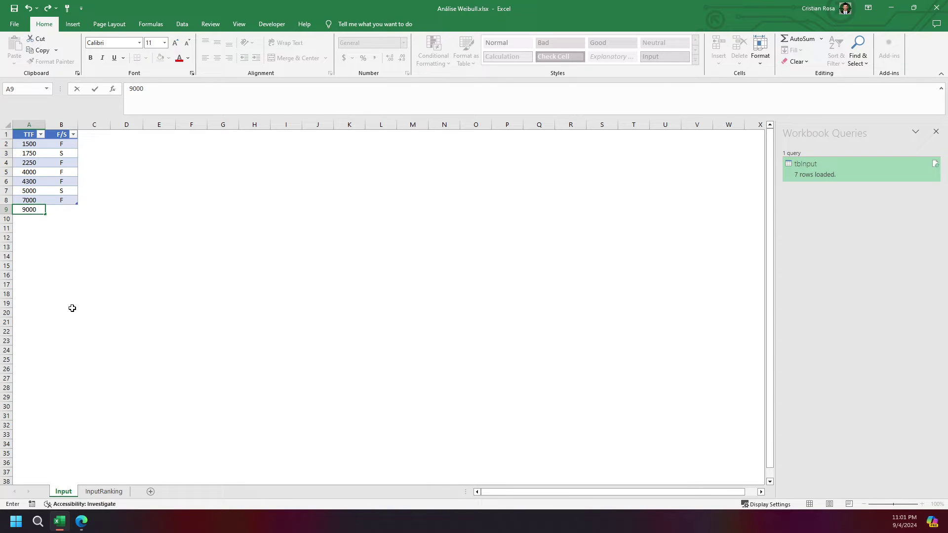
{"action": "key", "text": "Return"}
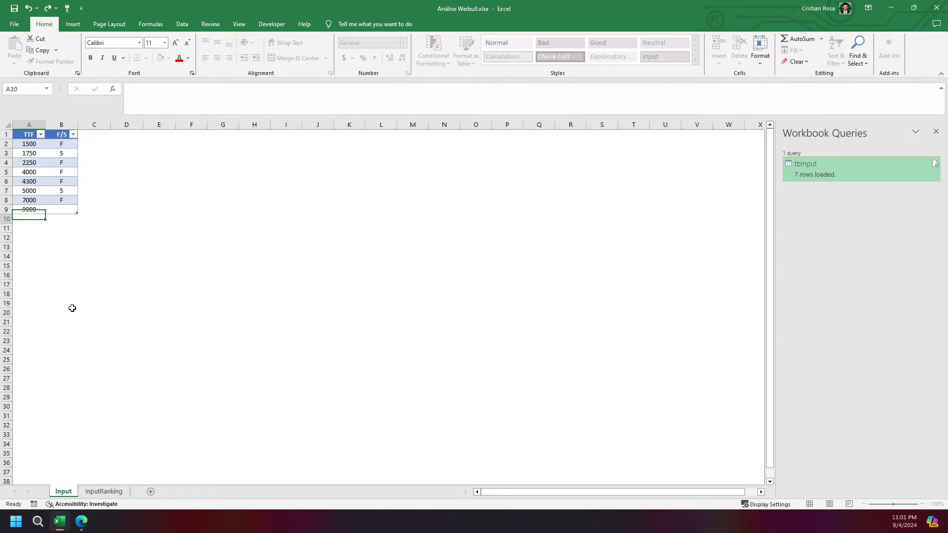
{"action": "type", "text": "15000"}
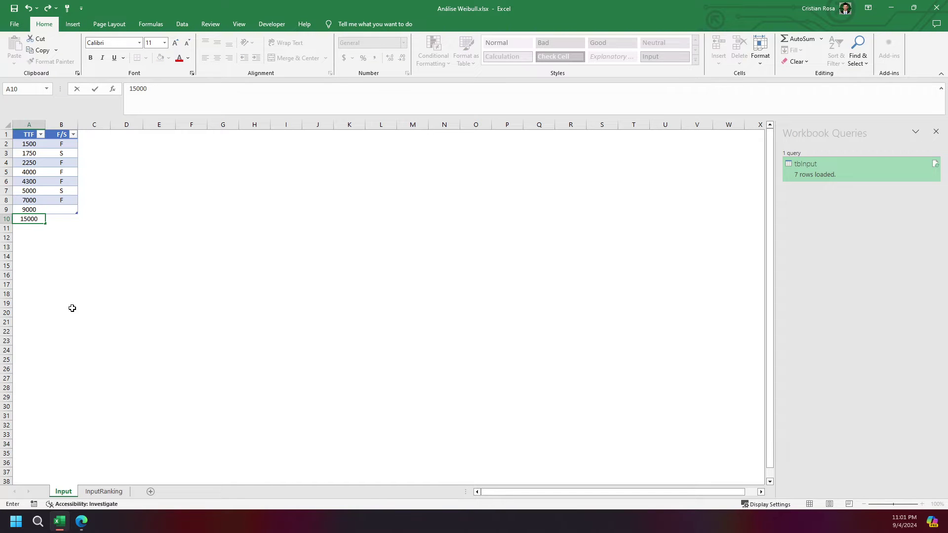
{"action": "key", "text": "Tab"}
- Enter F in the F/S column for the 9000 and 15000 rows of the Input table
{"action": "key", "text": "Up"}
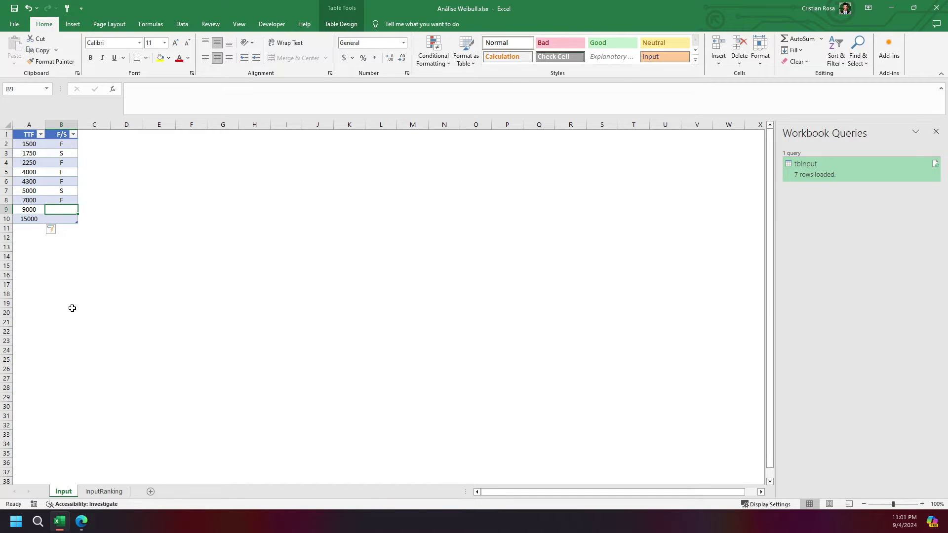
{"action": "type", "text": "F"}
{"action": "key", "text": "Return"}
{"action": "type", "text": "F"}
{"action": "key", "text": "Return"}
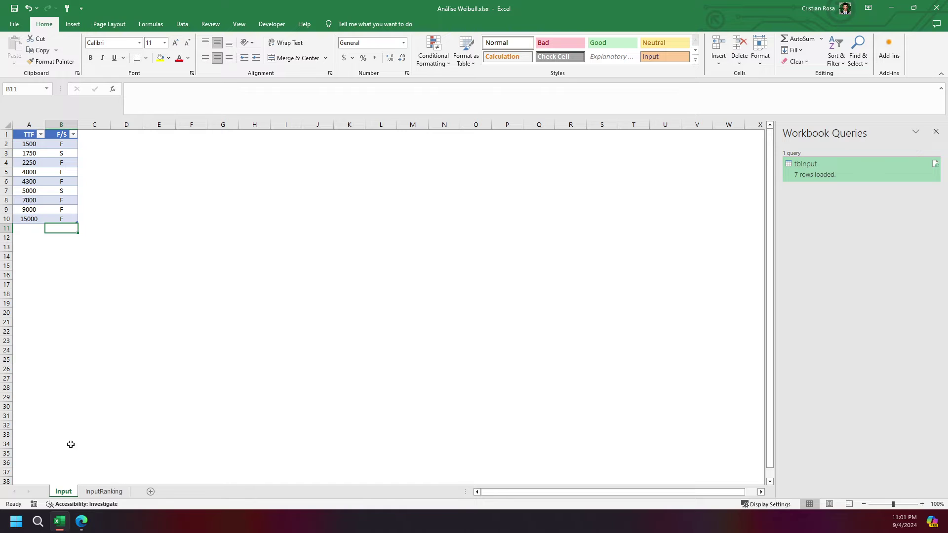
- Refresh the query table on the InputRanking sheet to load the rows added on the Input sheet
{"action": "left_click", "coordinate": [103, 492]}
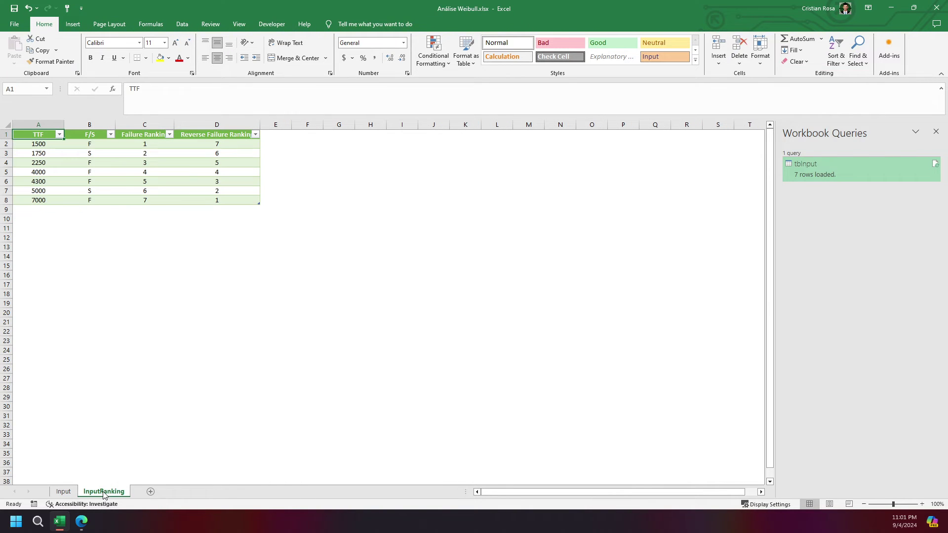
{"action": "left_click", "coordinate": [143, 182]}
{"action": "right_click", "coordinate": [139, 173]}
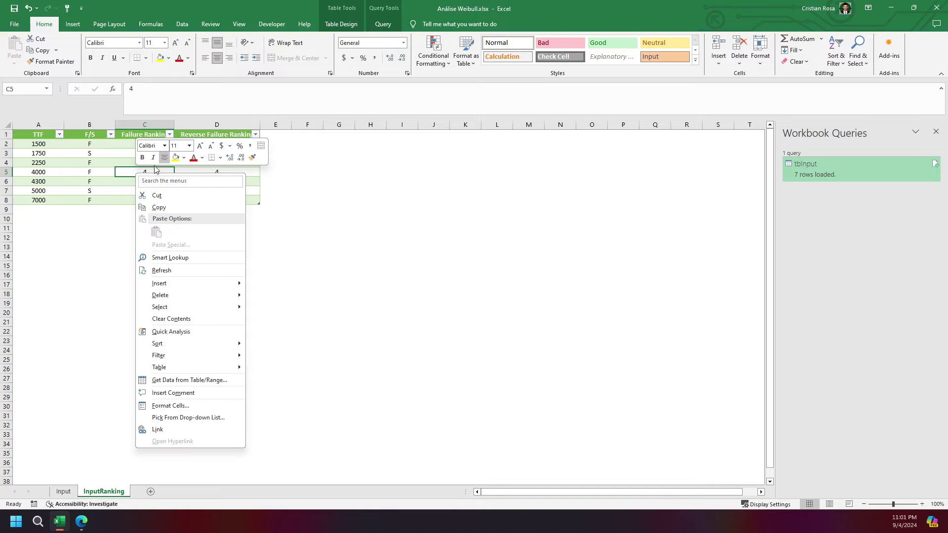
{"action": "left_click", "coordinate": [168, 271]}
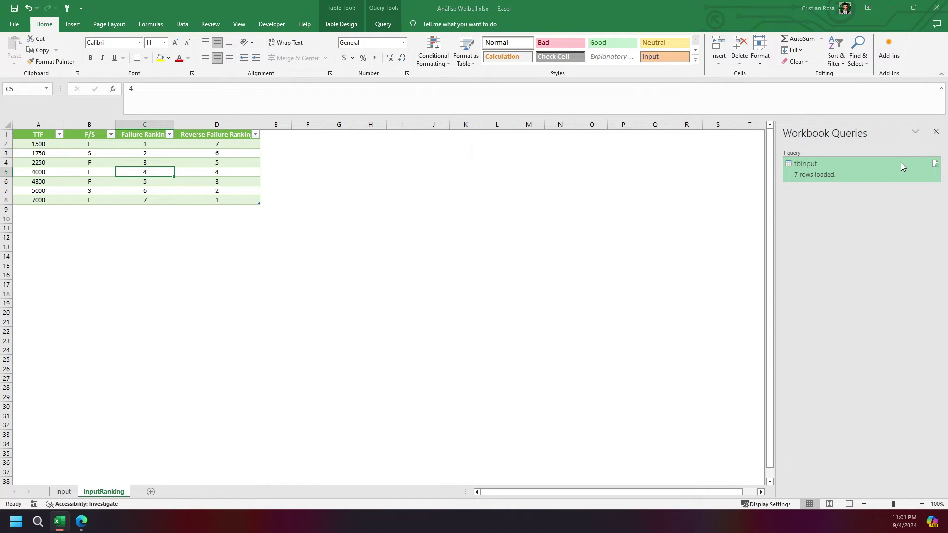
{"action": "mouse_move", "coordinate": [900, 163]}
{"action": "left_click", "coordinate": [182, 25]}
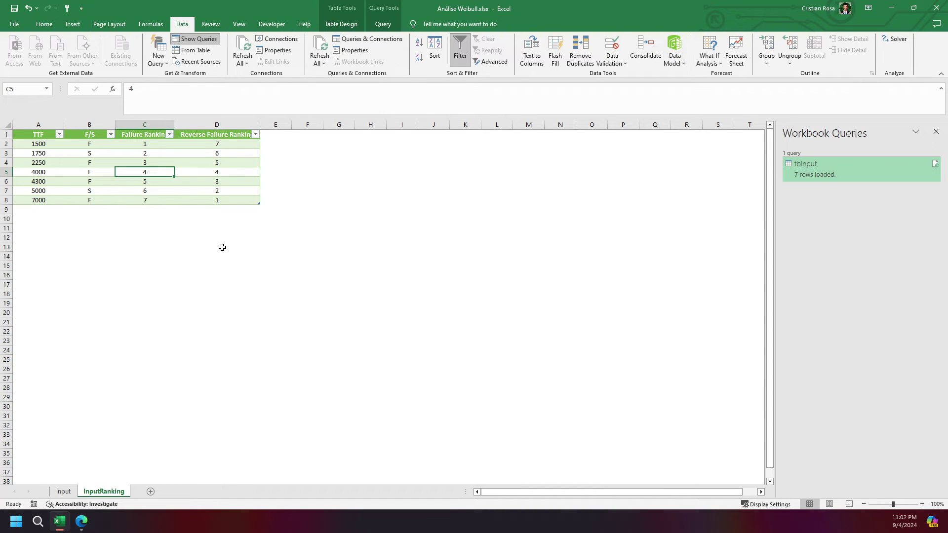
{"action": "right_click", "coordinate": [87, 162]}
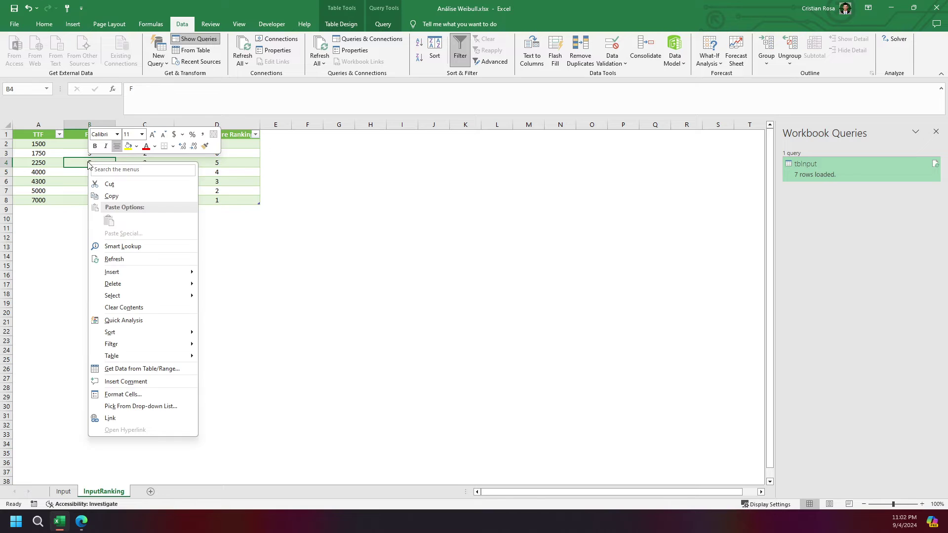
{"action": "left_click", "coordinate": [119, 260]}
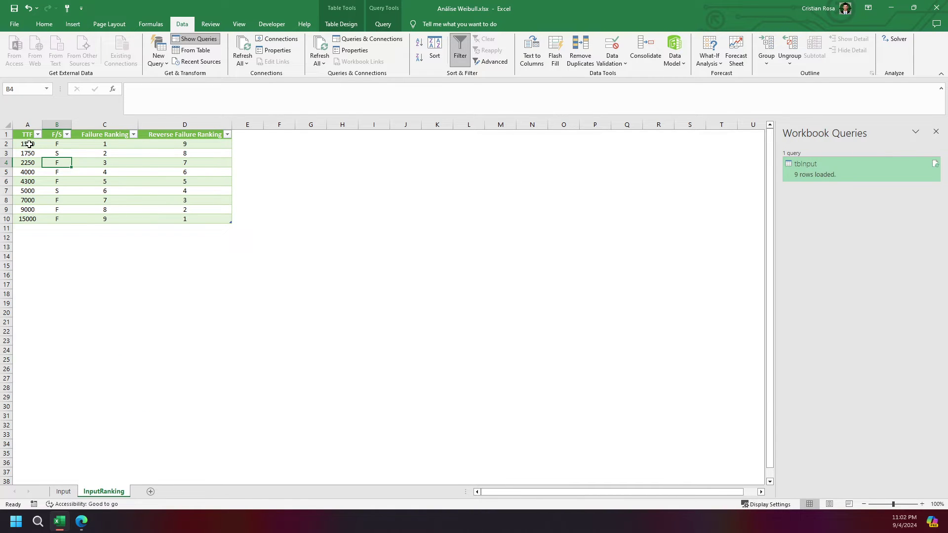
- Compare the Input table with the refreshed InputRanking table, examining the new rows and both ranking columns
{"action": "left_click_drag", "start_coordinate": [28, 136], "coordinate": [195, 214]}
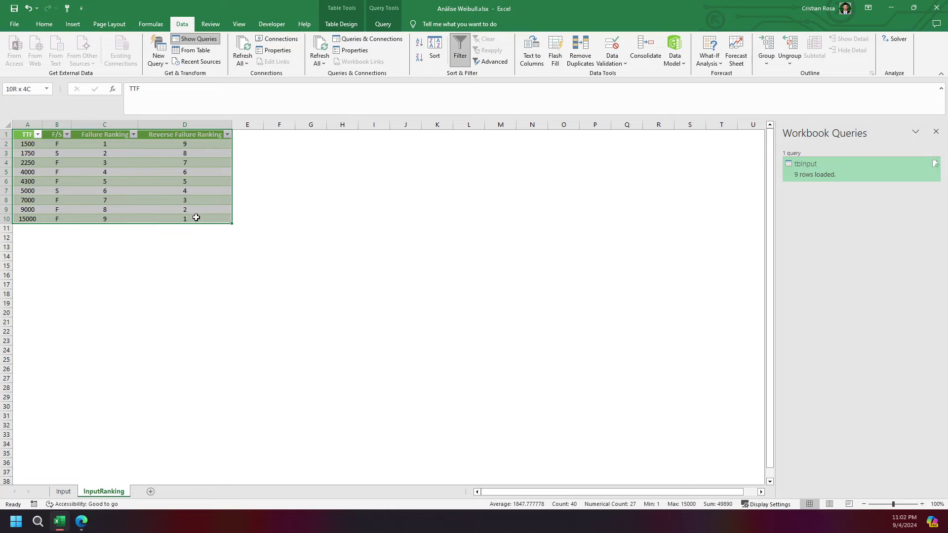
{"action": "left_click", "coordinate": [64, 492]}
{"action": "left_click_drag", "start_coordinate": [33, 137], "coordinate": [74, 219]}
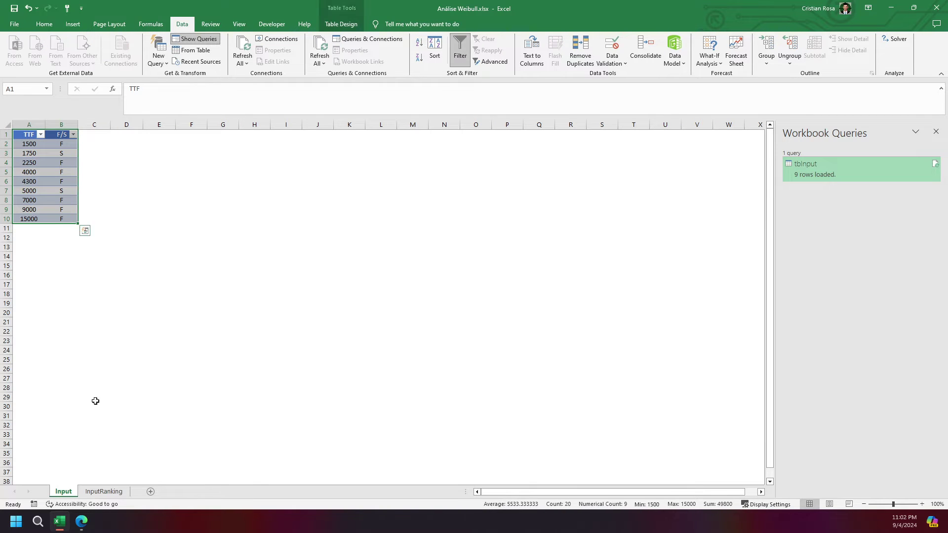
{"action": "left_click", "coordinate": [104, 491]}
{"action": "left_click_drag", "start_coordinate": [27, 134], "coordinate": [200, 222]}
{"action": "left_click_drag", "start_coordinate": [101, 144], "coordinate": [105, 217]}
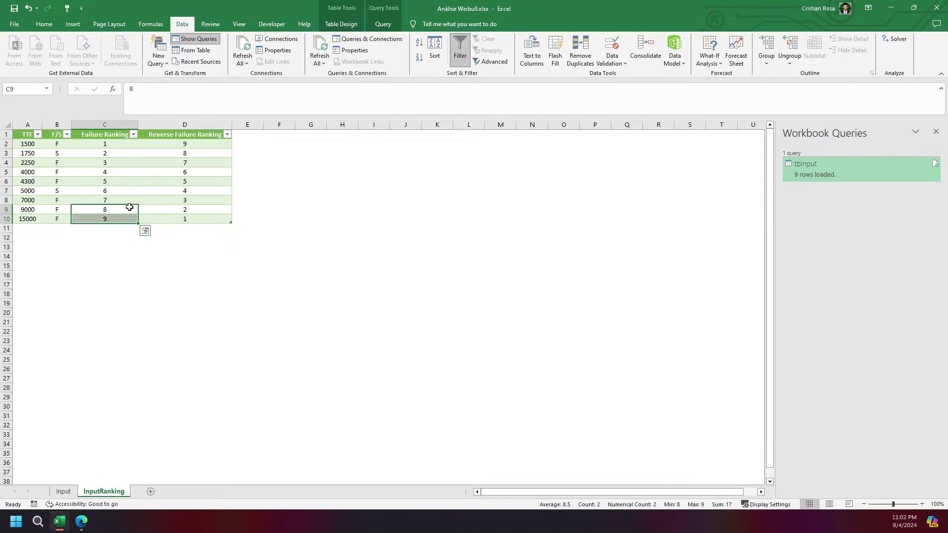
{"action": "left_click_drag", "start_coordinate": [39, 210], "coordinate": [81, 215]}
{"action": "left_click", "coordinate": [106, 212]}
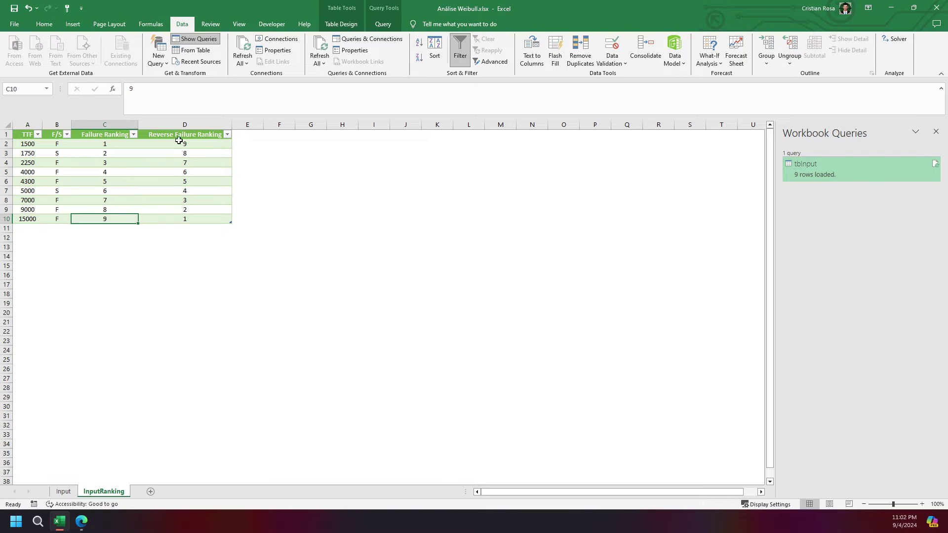
{"action": "left_click_drag", "start_coordinate": [190, 144], "coordinate": [198, 212]}
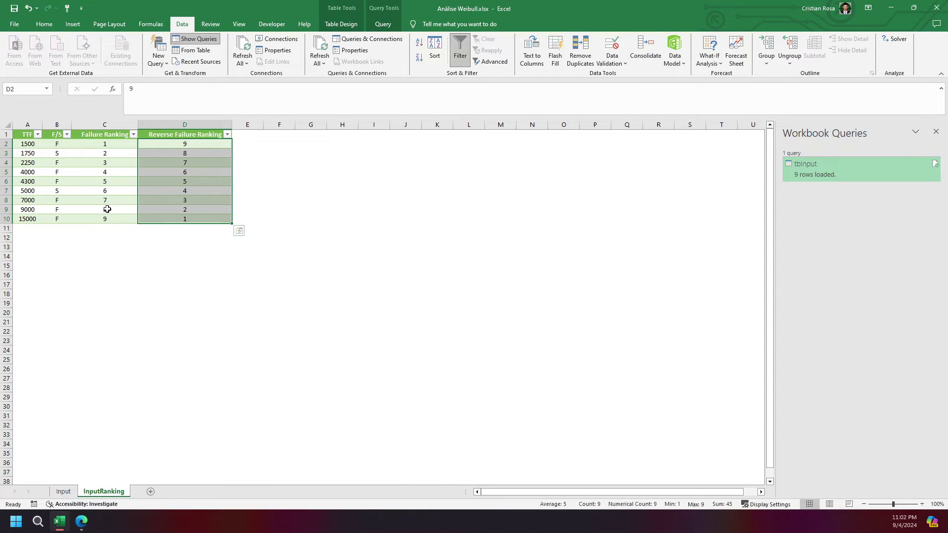
{"action": "left_click", "coordinate": [22, 138]}
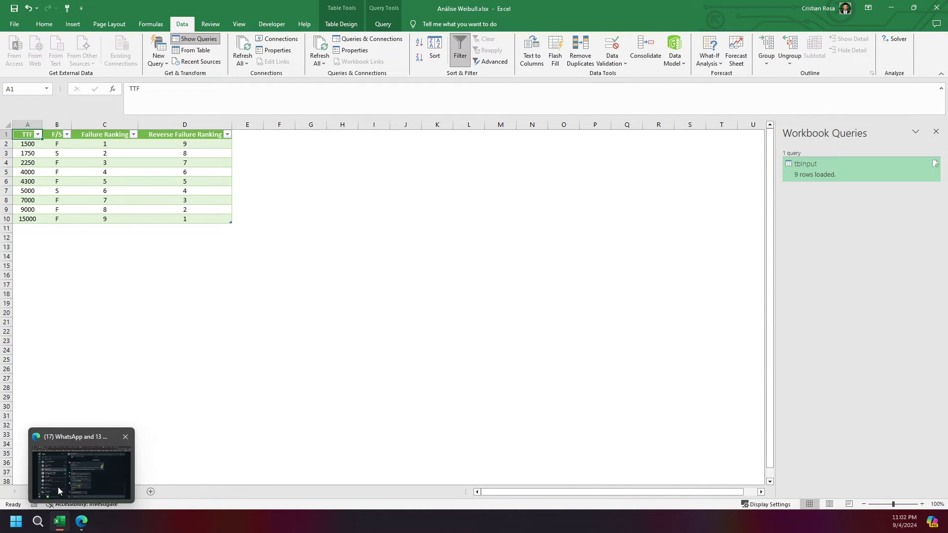
- Delete the 9000 and 15000 rows from the table on the Input sheet
{"action": "left_click", "coordinate": [63, 492]}
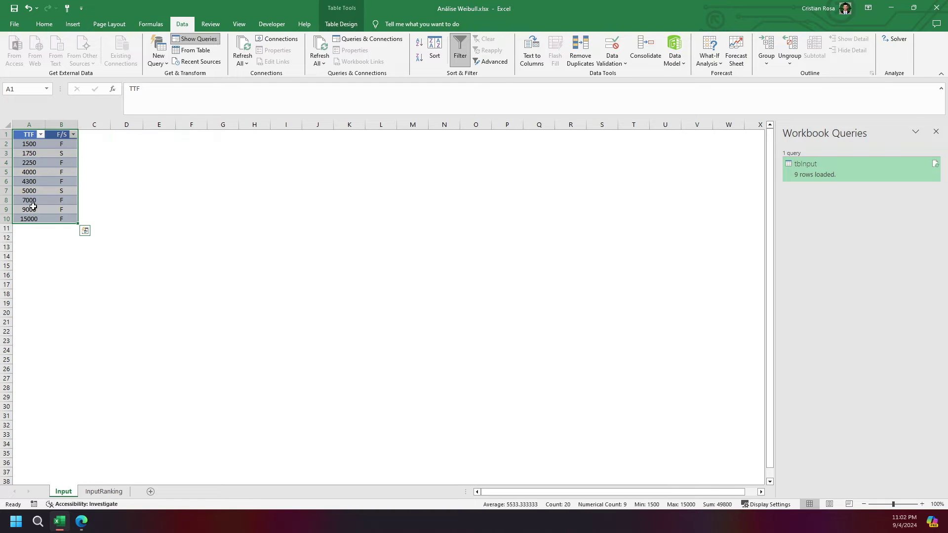
{"action": "left_click_drag", "start_coordinate": [31, 210], "coordinate": [66, 219]}
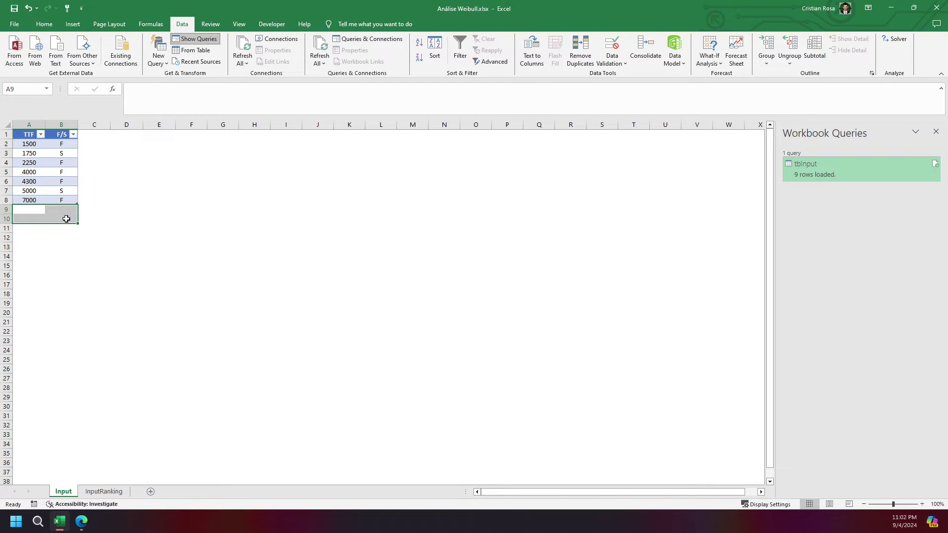
{"action": "left_click", "coordinate": [30, 139]}
- Refresh all queries from the InputRanking sheet and check the updated ranking table
{"action": "left_click", "coordinate": [99, 492]}
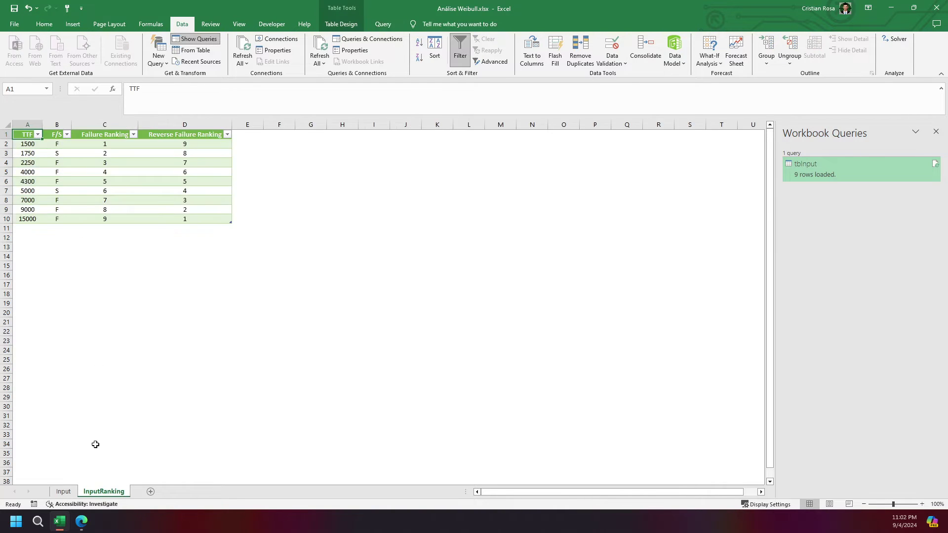
{"action": "left_click", "coordinate": [321, 45]}
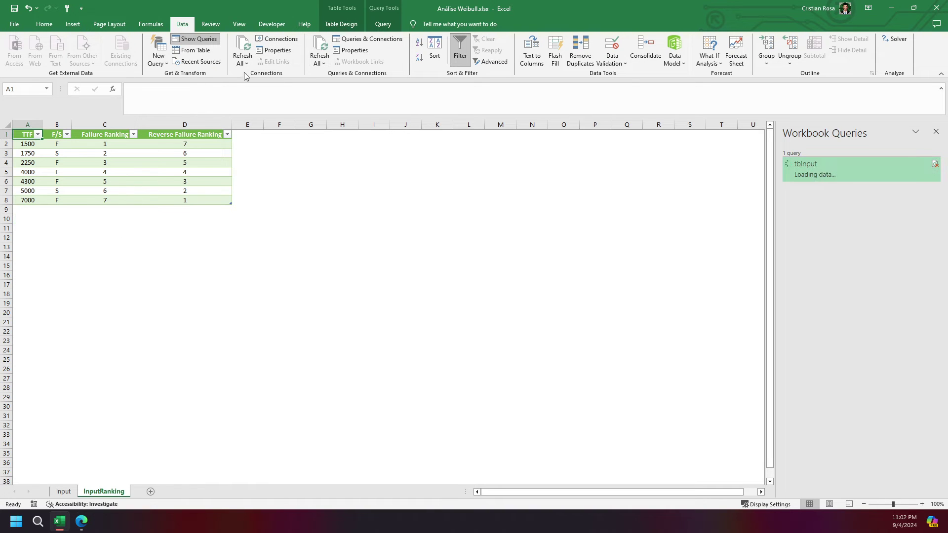
{"action": "left_click_drag", "start_coordinate": [29, 139], "coordinate": [186, 201]}
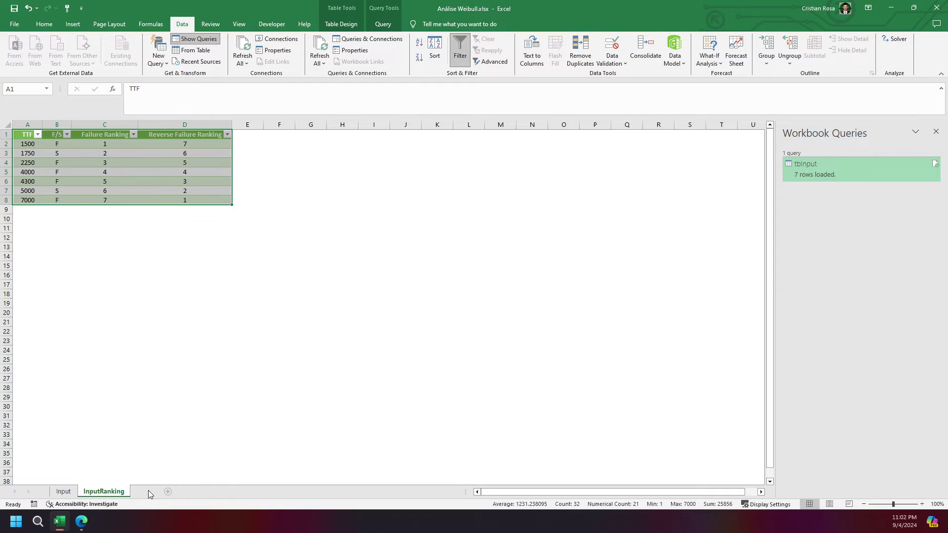
- Add a new worksheet after InputRanking and name it Output
{"action": "left_click", "coordinate": [150, 492]}
{"action": "double_click", "coordinate": [143, 491]}
{"action": "type", "text": "Output"}
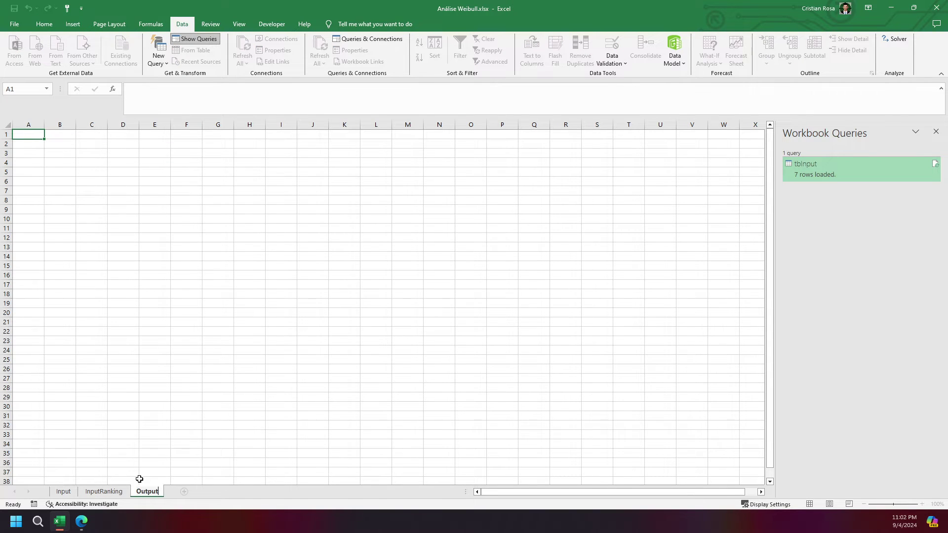
{"action": "key", "text": "Return"}
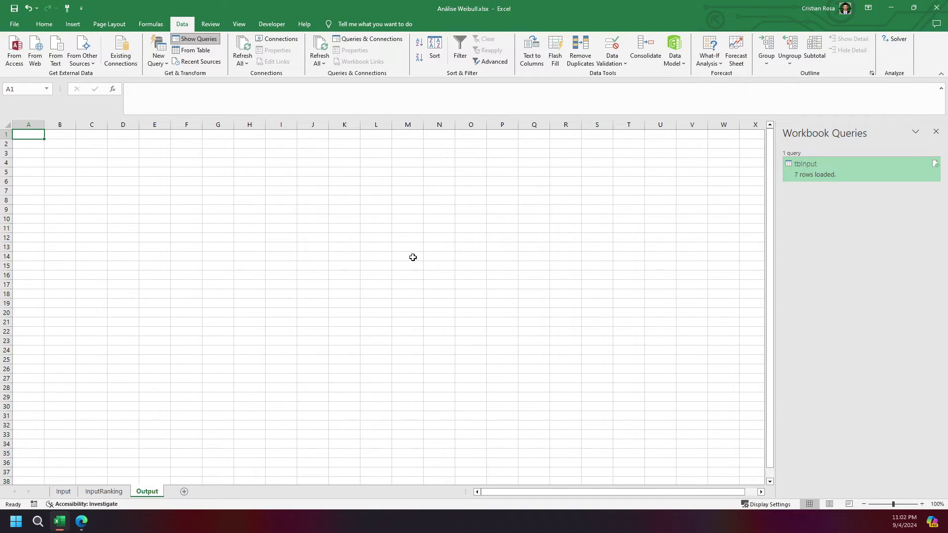
{"action": "left_click", "coordinate": [162, 63]}
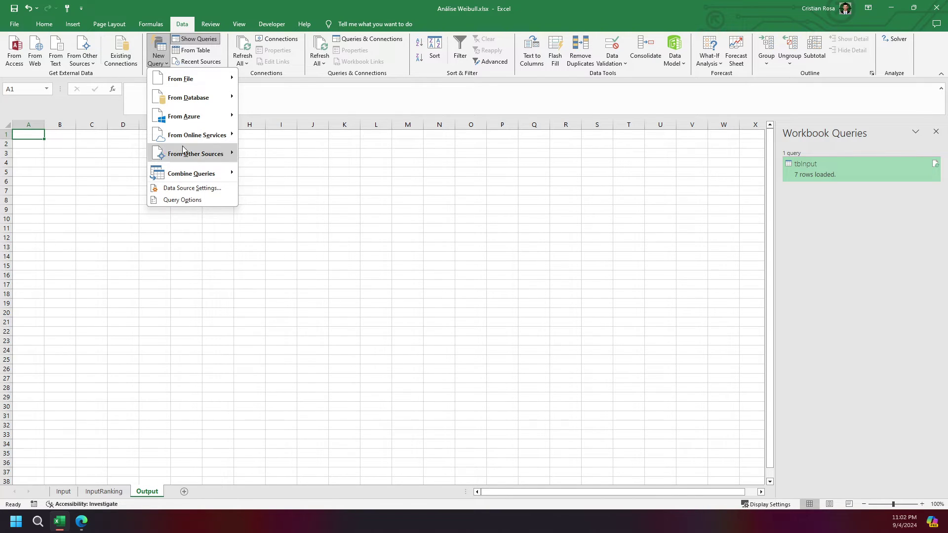
{"action": "mouse_move", "coordinate": [192, 178]}
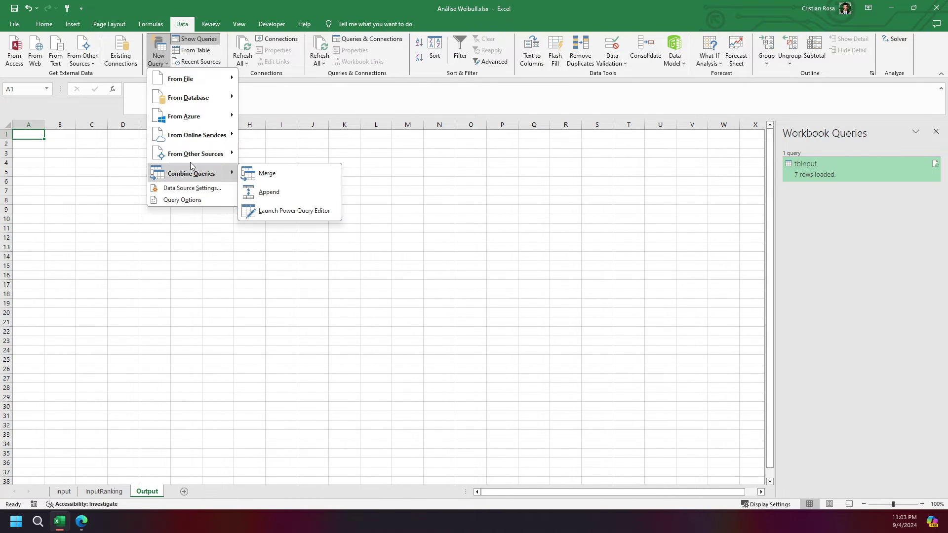
{"action": "mouse_move", "coordinate": [193, 156]}
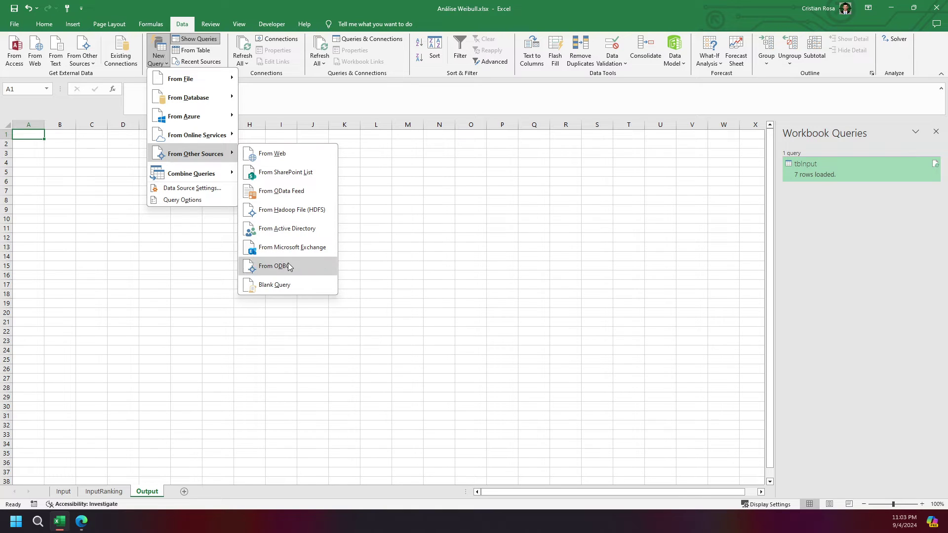
{"action": "left_click", "coordinate": [286, 285]}
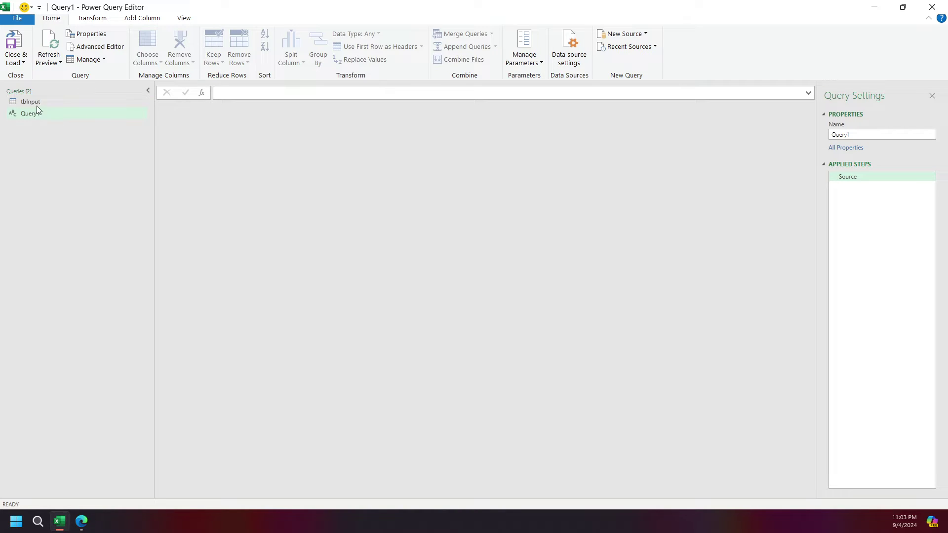
{"action": "left_click", "coordinate": [26, 114]}
{"action": "right_click", "coordinate": [25, 114]}
{"action": "left_click", "coordinate": [42, 157]}
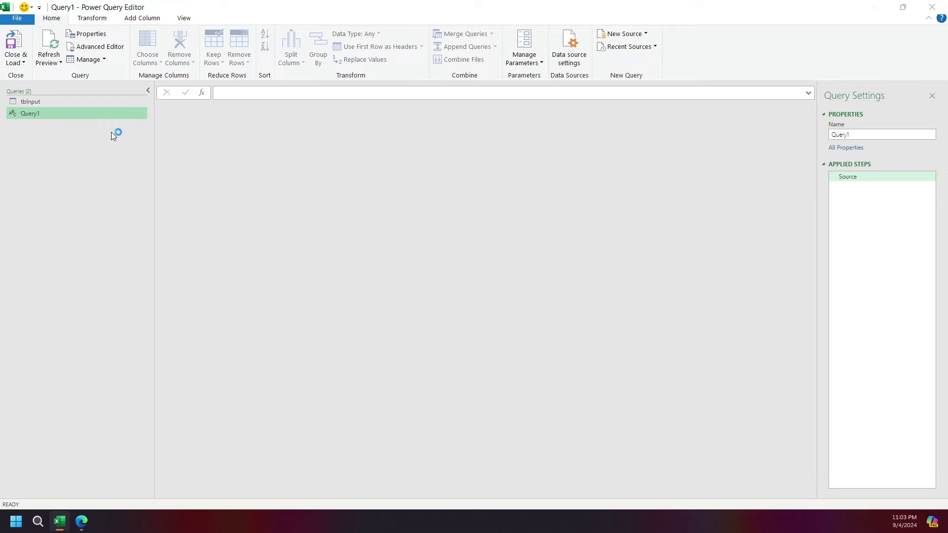
{"action": "left_click", "coordinate": [522, 274]}
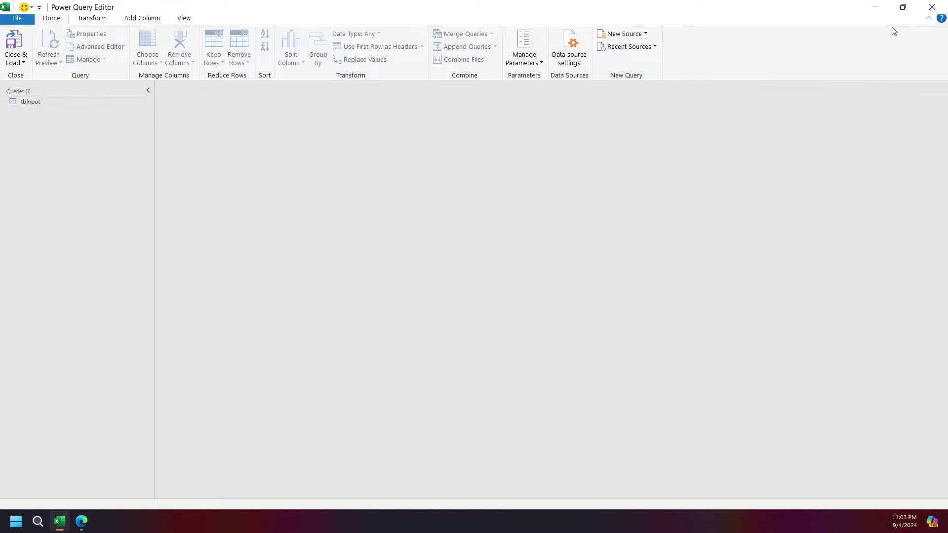
{"action": "left_click", "coordinate": [933, 8]}
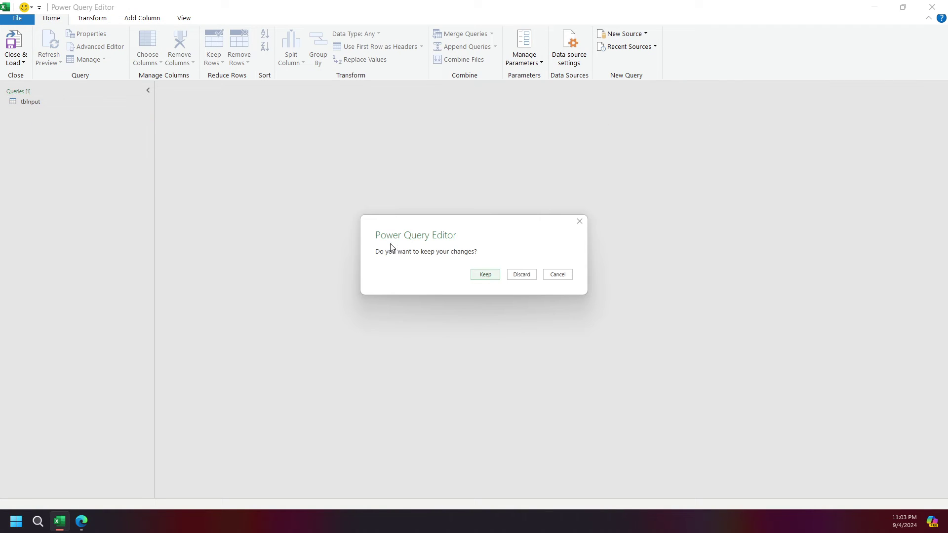
{"action": "left_click", "coordinate": [522, 274]}
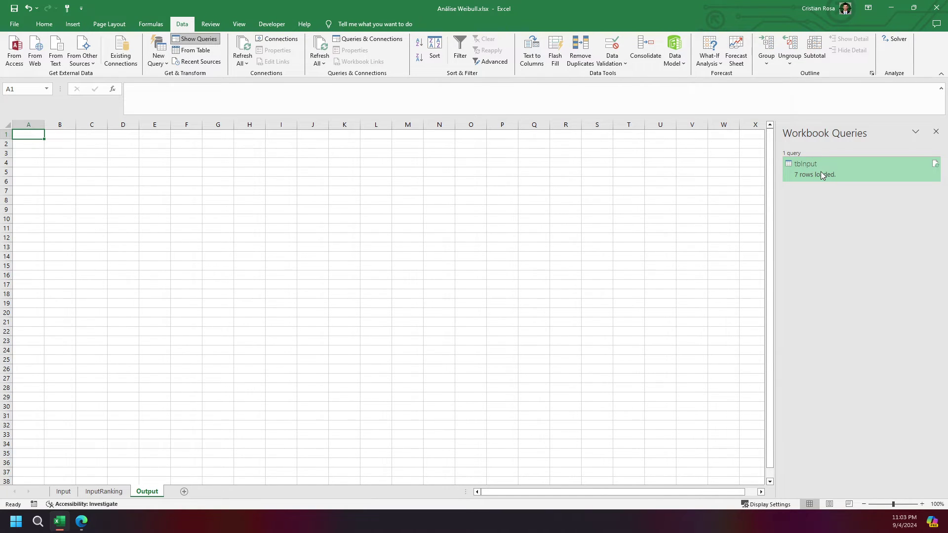
- Open the tbInput query in the Power Query Editor and rename it tbInputRanking
{"action": "mouse_move", "coordinate": [823, 172]}
{"action": "right_click", "coordinate": [825, 172]}
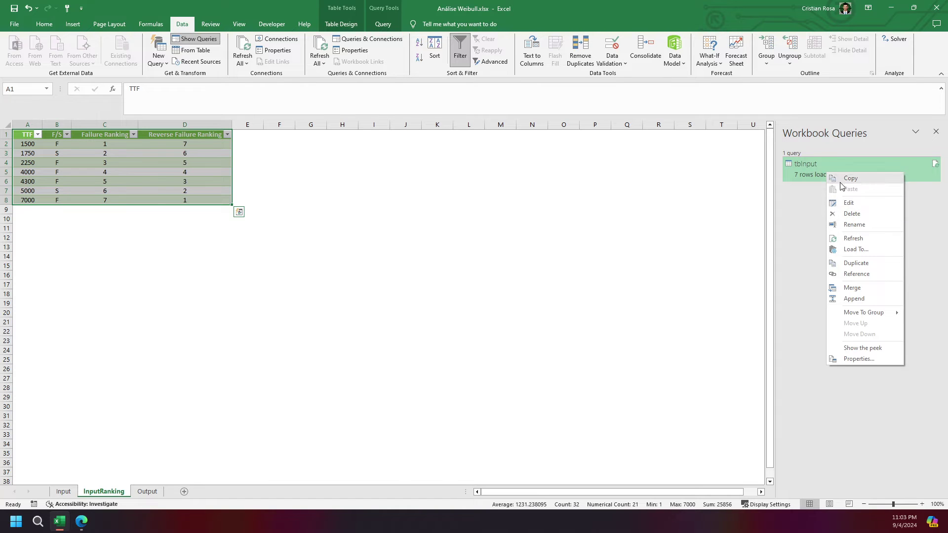
{"action": "double_click", "coordinate": [802, 171]}
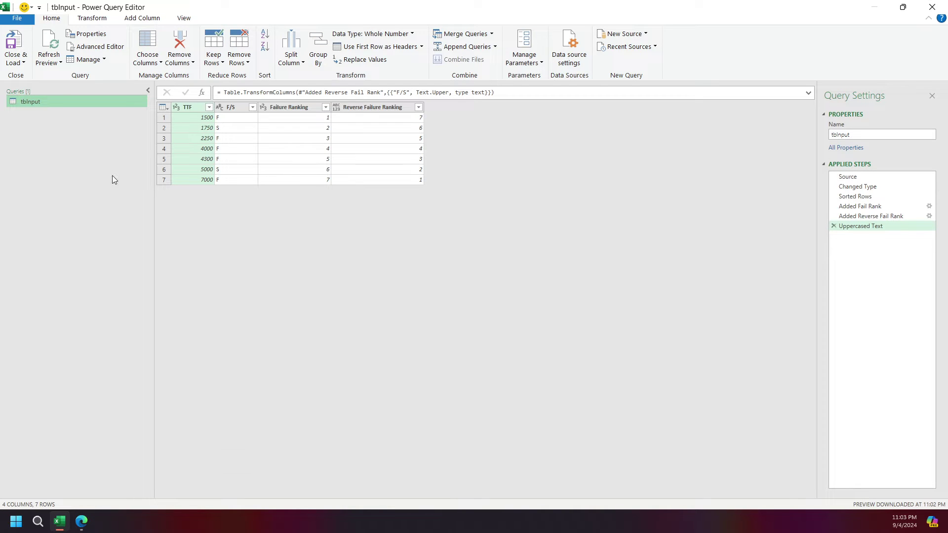
{"action": "left_click", "coordinate": [36, 100]}
{"action": "left_click", "coordinate": [872, 135]}
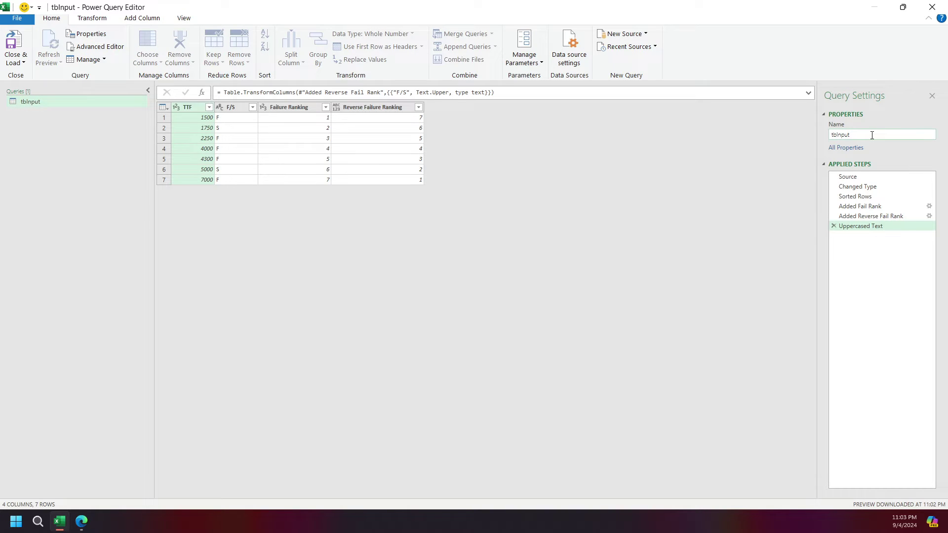
{"action": "type", "text": "Ranking"}
{"action": "key", "text": "Return"}
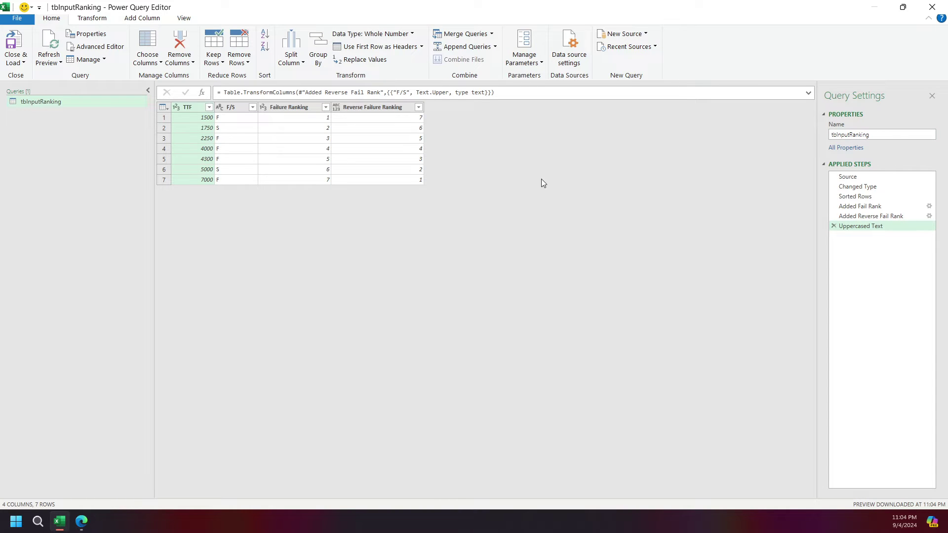
- Create a new query that references tbInputRanking and inspect its source formula
{"action": "left_click", "coordinate": [49, 103]}
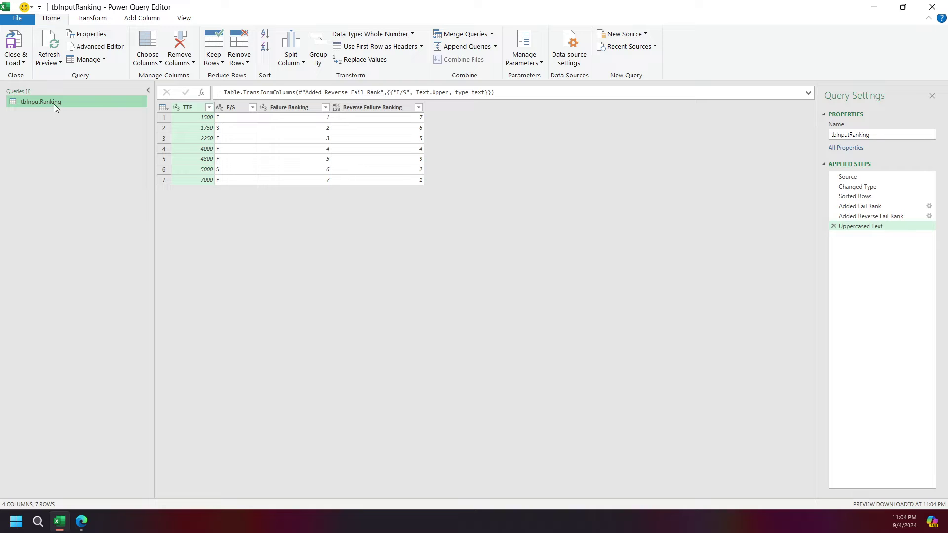
{"action": "right_click", "coordinate": [38, 101]}
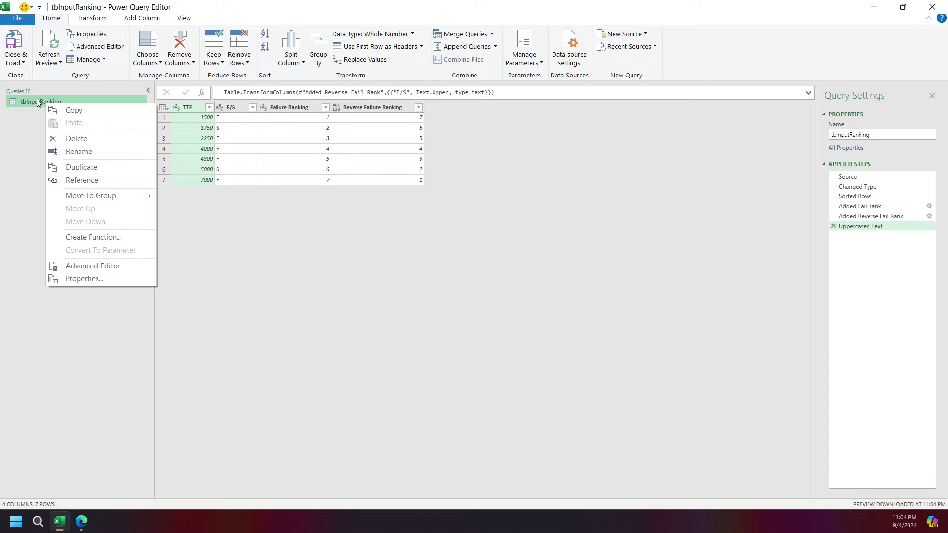
{"action": "left_click", "coordinate": [69, 180]}
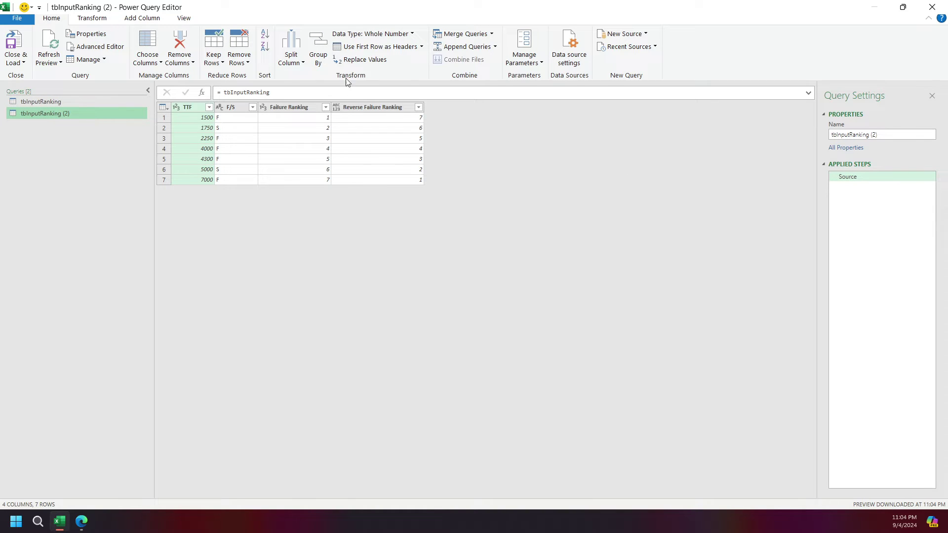
{"action": "left_click", "coordinate": [242, 93]}
{"action": "key", "text": "ctrl+a"}
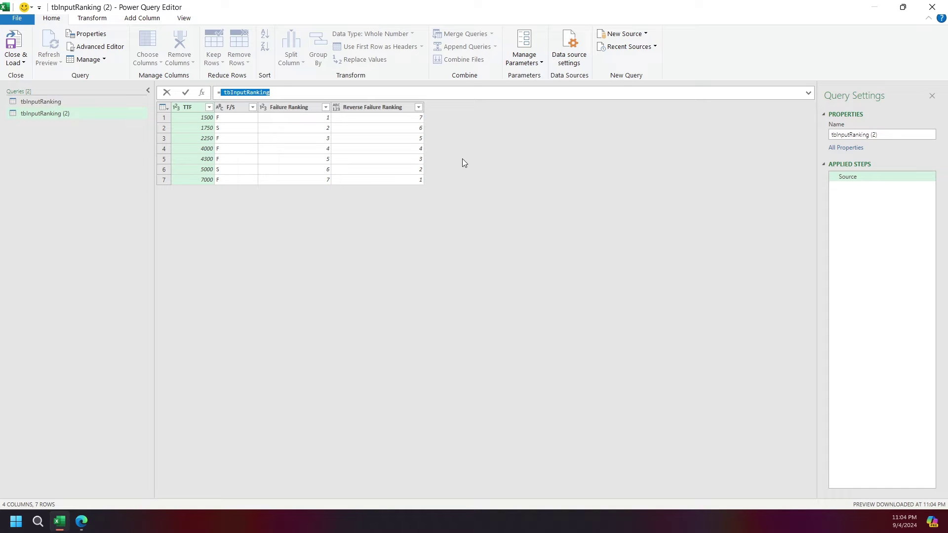
- Rename the new query that references tbInputRanking as tbOutput
{"action": "right_click", "coordinate": [58, 112]}
{"action": "left_click", "coordinate": [100, 168]}
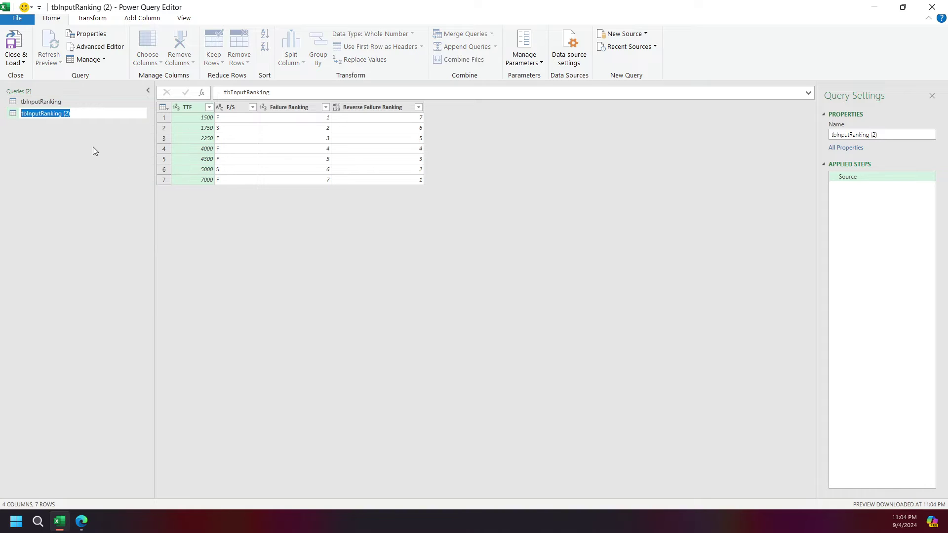
{"action": "type", "text": "tbOutput"}
{"action": "key", "text": "Return"}
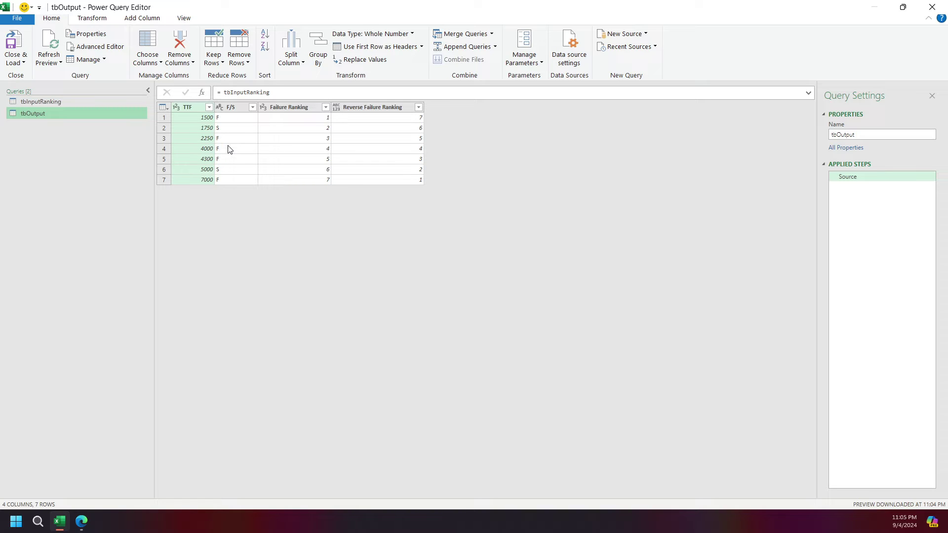
- Filter the F/S column of tbOutput to exclude the S rows and keep only F
{"action": "left_click", "coordinate": [252, 107]}
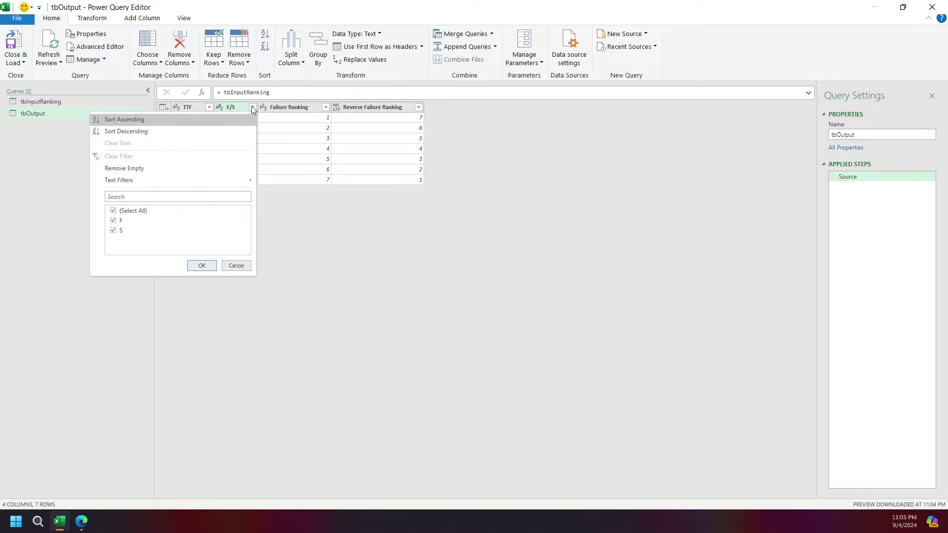
{"action": "left_click", "coordinate": [113, 231]}
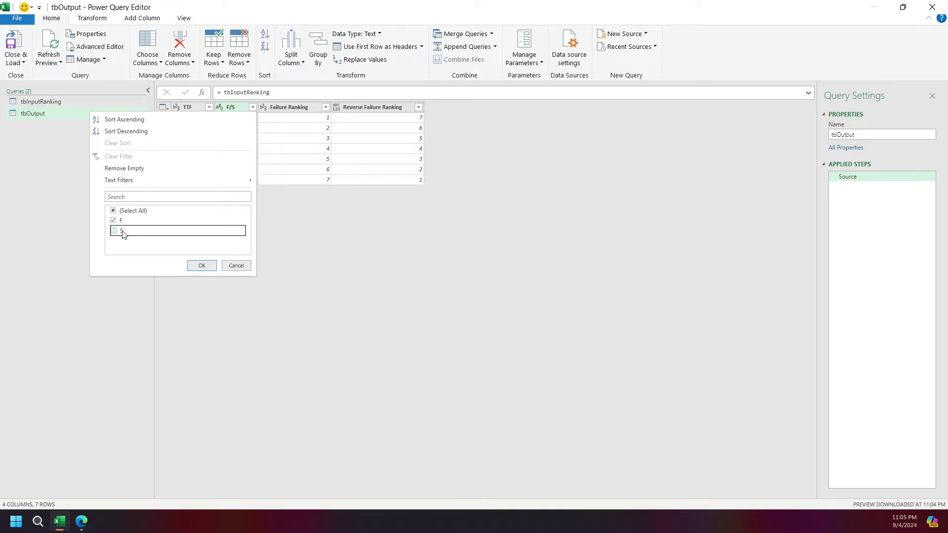
{"action": "left_click", "coordinate": [198, 269]}
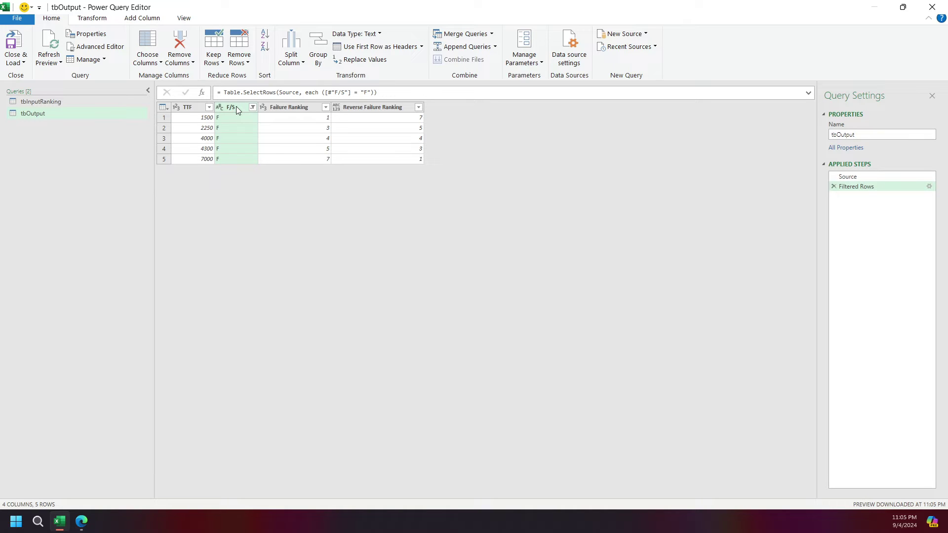
{"action": "left_click", "coordinate": [284, 108]}
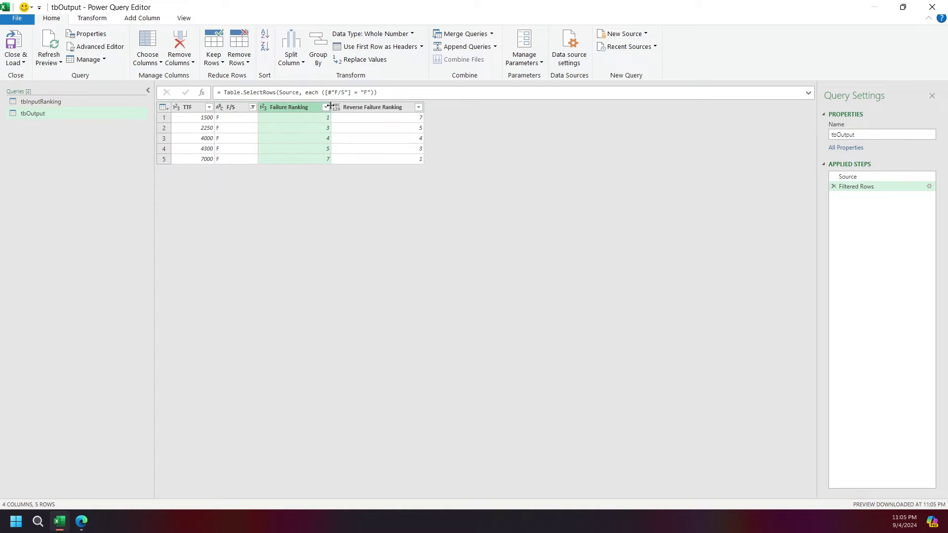
{"action": "left_click", "coordinate": [370, 107], "text": "ctrl"}
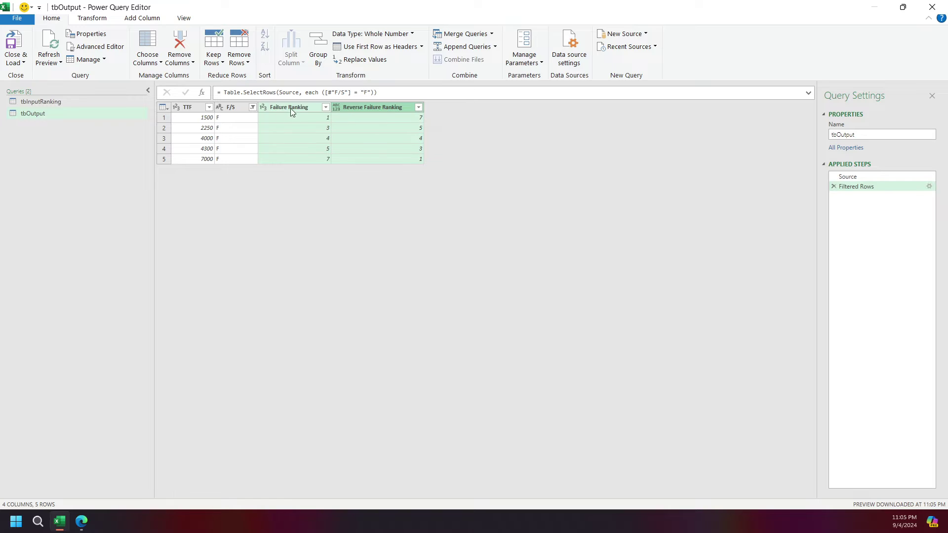
{"action": "right_click", "coordinate": [363, 109]}
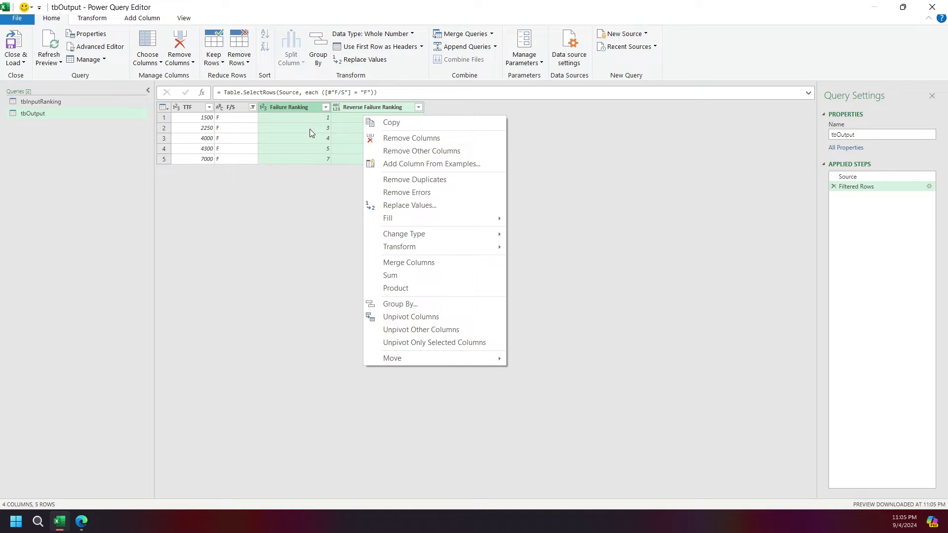
{"action": "key", "text": "Escape"}
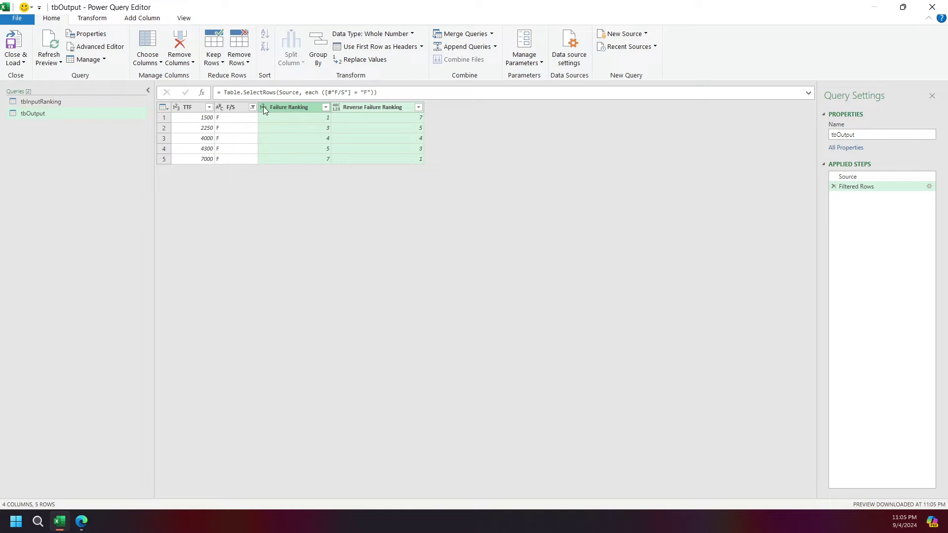
- Remove the F/S and Reverse Failure Ranking columns from tbOutput together
{"action": "left_click", "coordinate": [233, 108]}
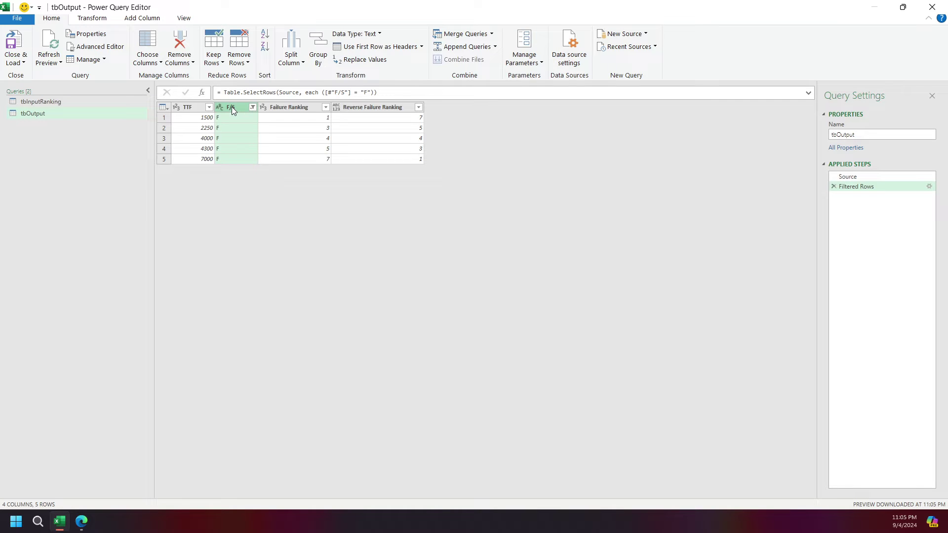
{"action": "right_click", "coordinate": [232, 106]}
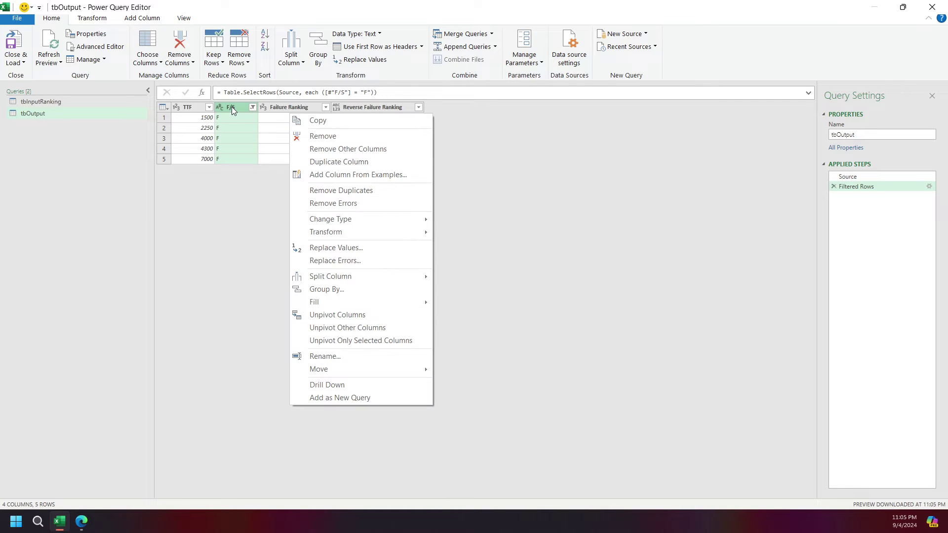
{"action": "left_click", "coordinate": [323, 137]}
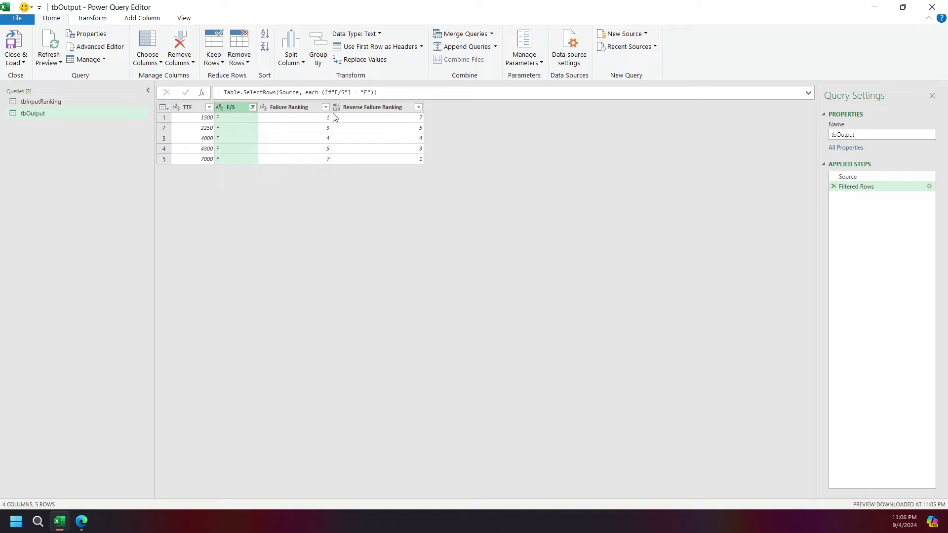
{"action": "left_click", "coordinate": [364, 108], "text": "ctrl"}
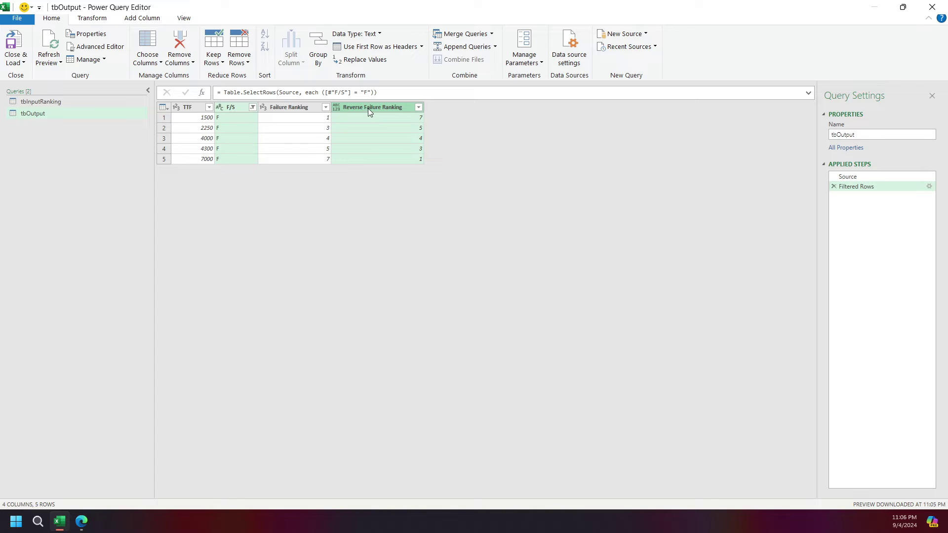
{"action": "right_click", "coordinate": [368, 108]}
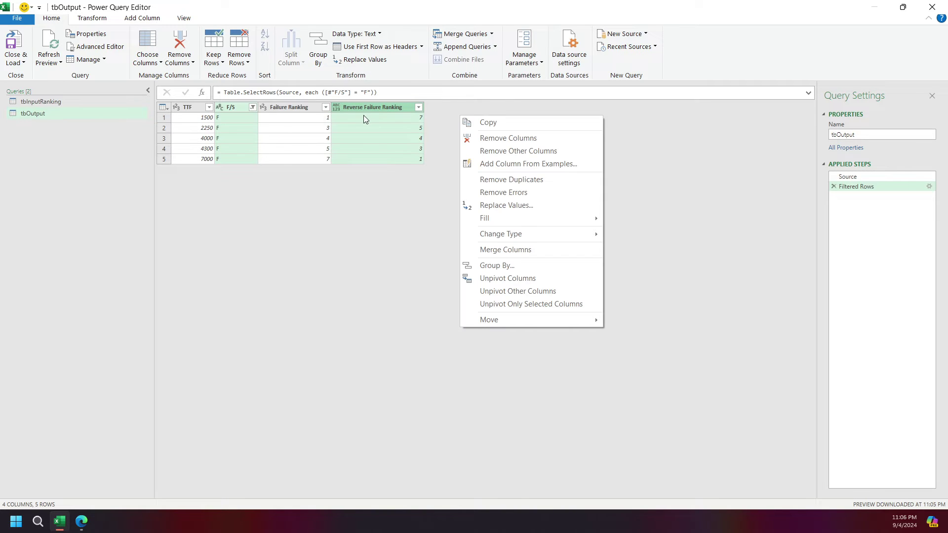
{"action": "left_click", "coordinate": [494, 139]}
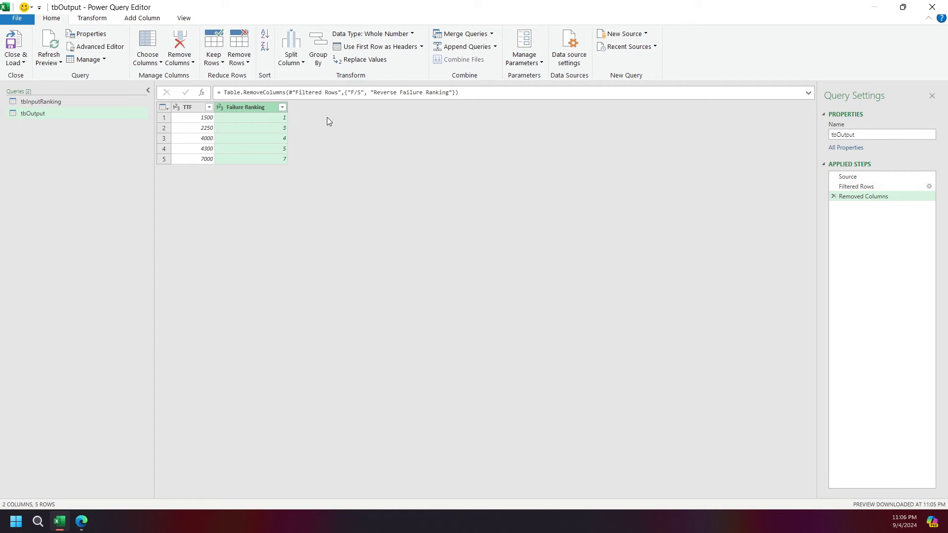
- Rename the Failure Ranking column of tbOutput as Failure ID
{"action": "double_click", "coordinate": [254, 106]}
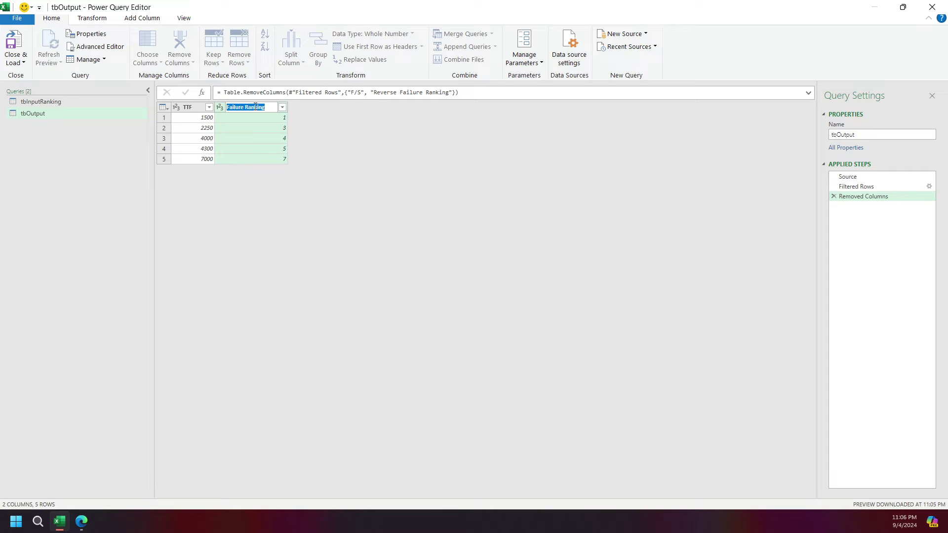
{"action": "type", "text": "Failure ID"}
{"action": "key", "text": "Return"}
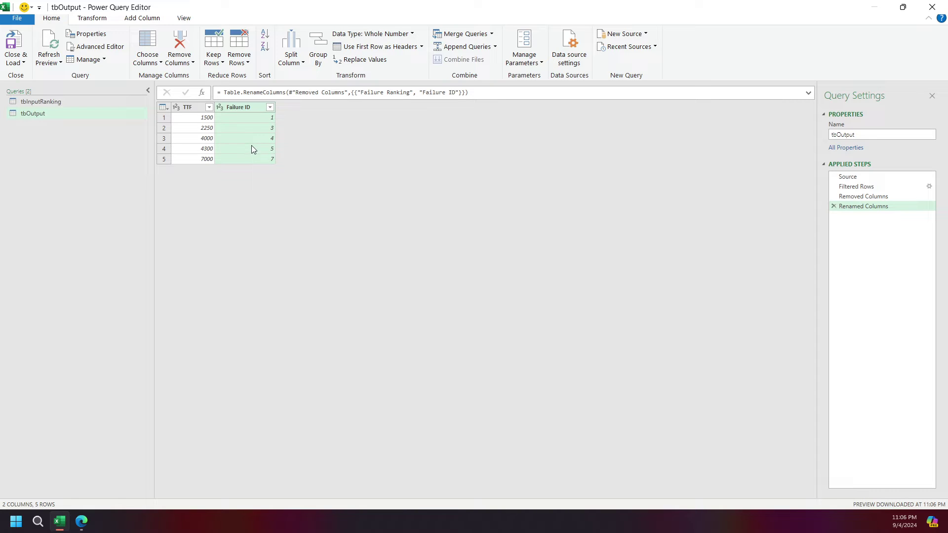
- Close the query editor and load tbOutput as a table into the existing Output worksheet, starting at cell A1
{"action": "left_click", "coordinate": [16, 62]}
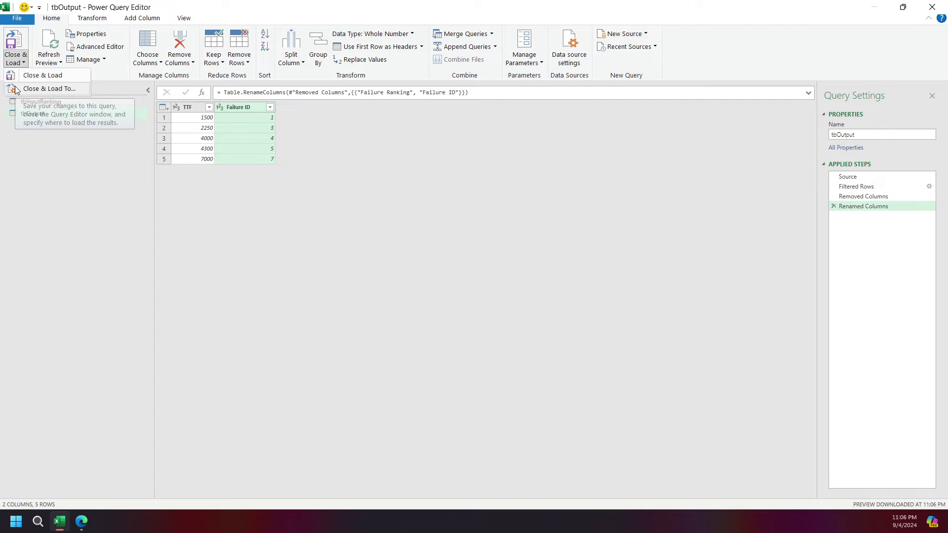
{"action": "left_click", "coordinate": [48, 88]}
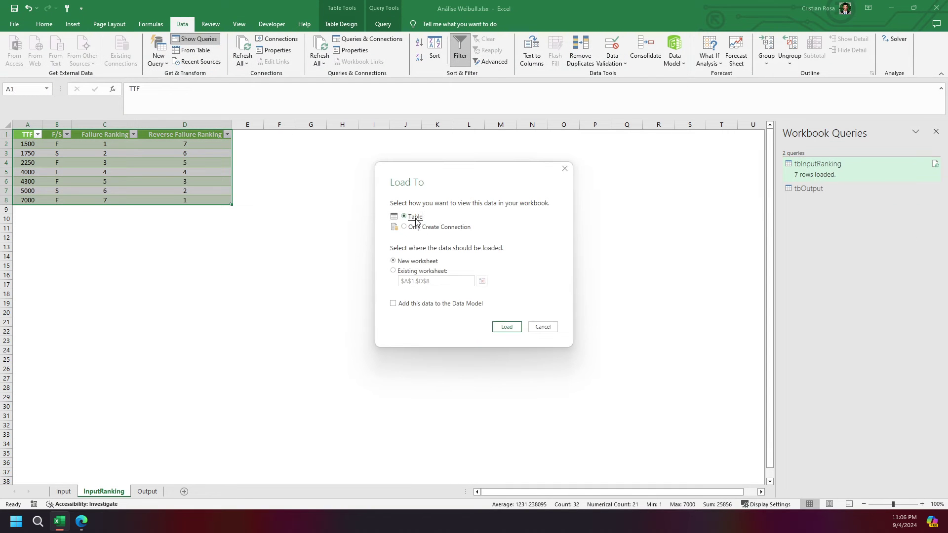
{"action": "left_click", "coordinate": [411, 271]}
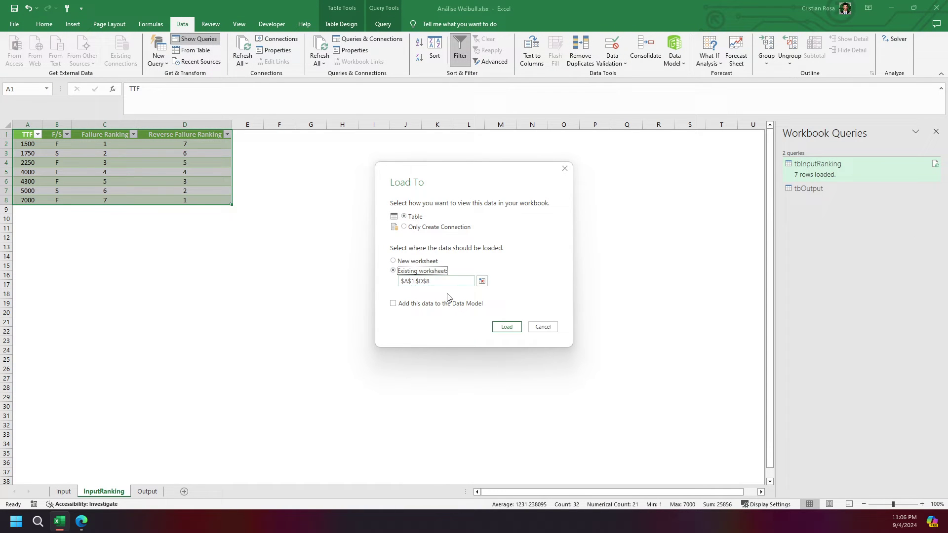
{"action": "left_click", "coordinate": [481, 281]}
{"action": "left_click", "coordinate": [147, 491]}
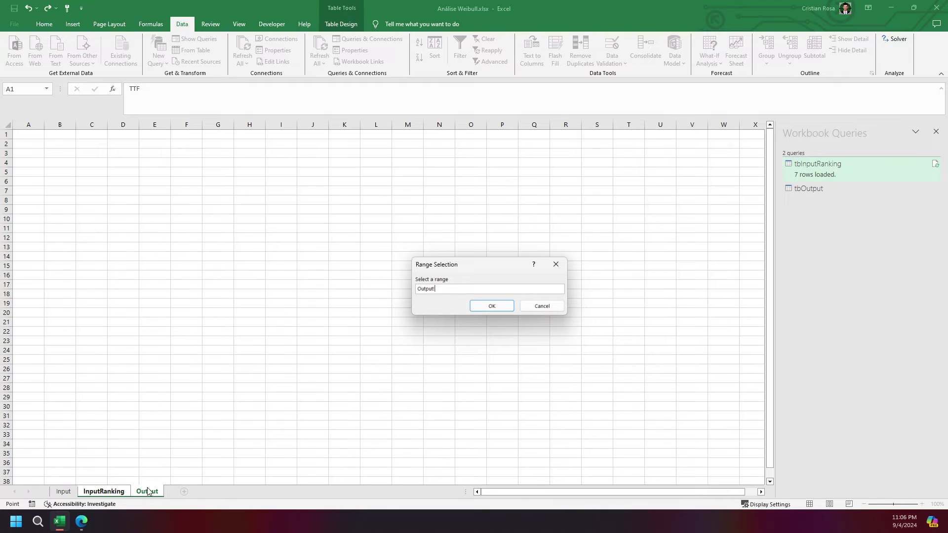
{"action": "left_click", "coordinate": [35, 134]}
{"action": "left_click", "coordinate": [482, 307]}
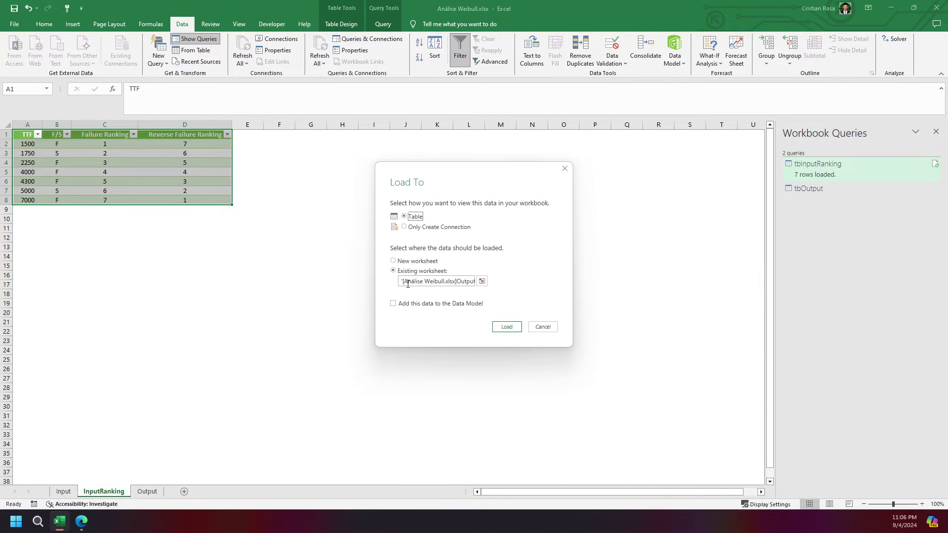
{"action": "left_click", "coordinate": [507, 326]}
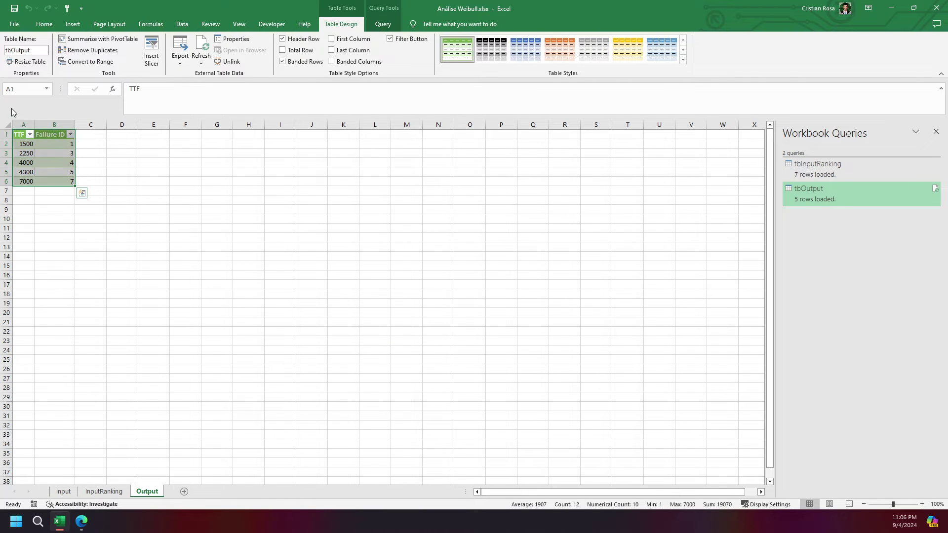
- Widen column A on the Output sheet and apply the gray banded table style to the tbOutput table
{"action": "left_click_drag", "start_coordinate": [34, 123], "coordinate": [52, 123]}
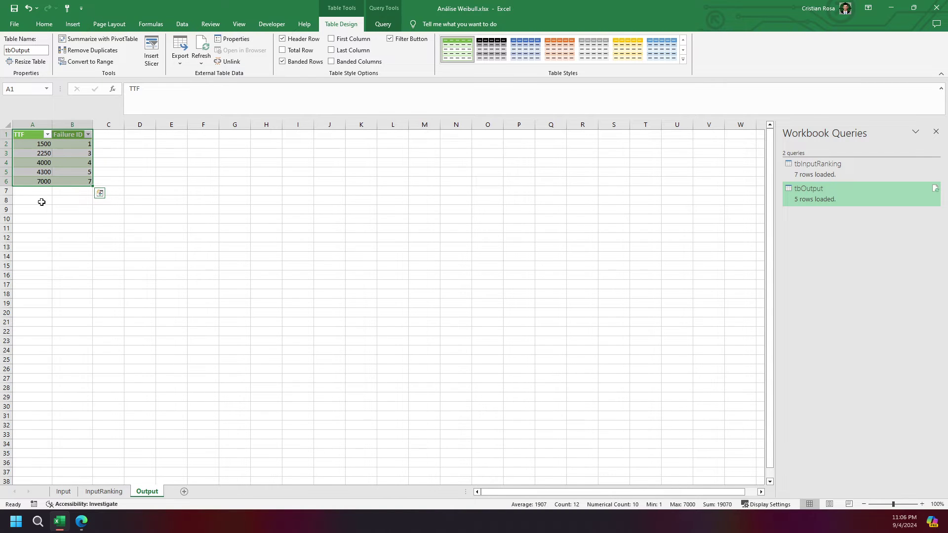
{"action": "left_click", "coordinate": [585, 51]}
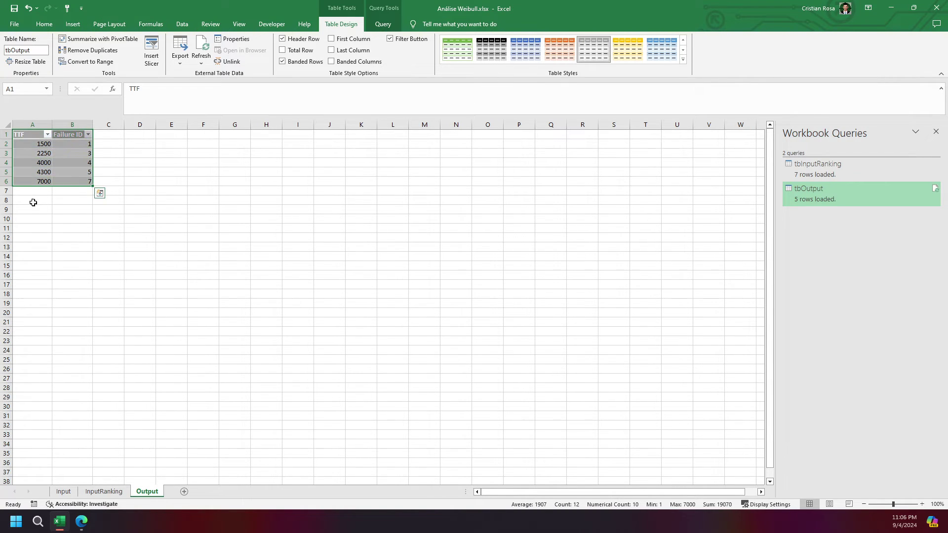
{"action": "left_click", "coordinate": [103, 491]}
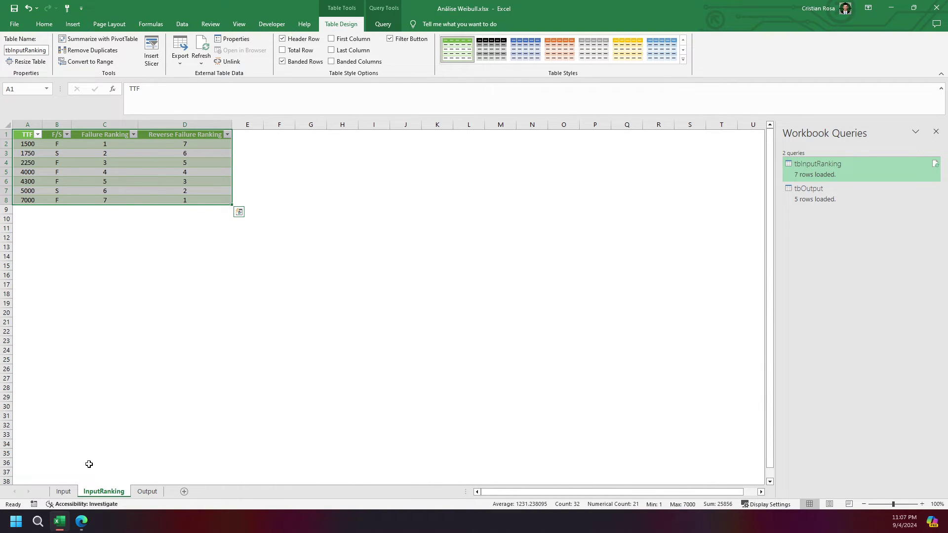
{"action": "left_click", "coordinate": [64, 491]}
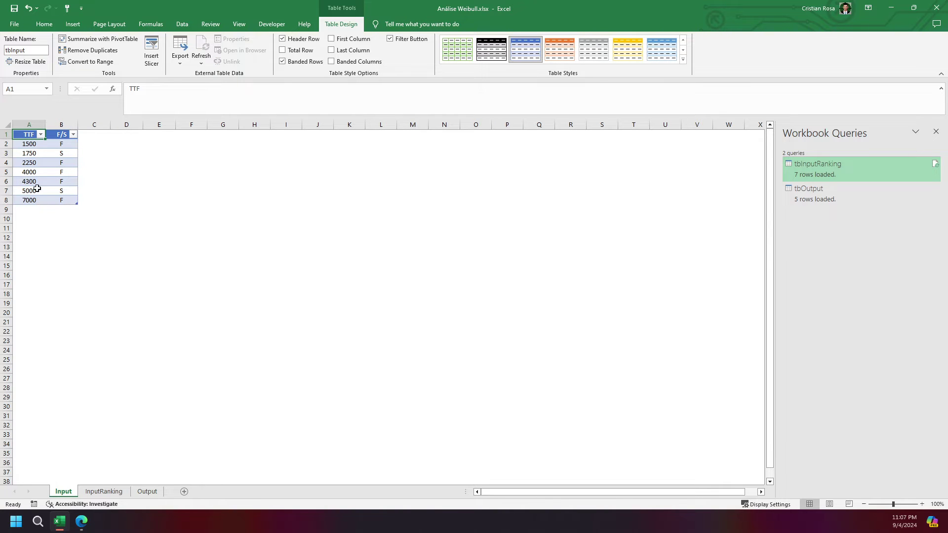
{"action": "left_click", "coordinate": [148, 491]}
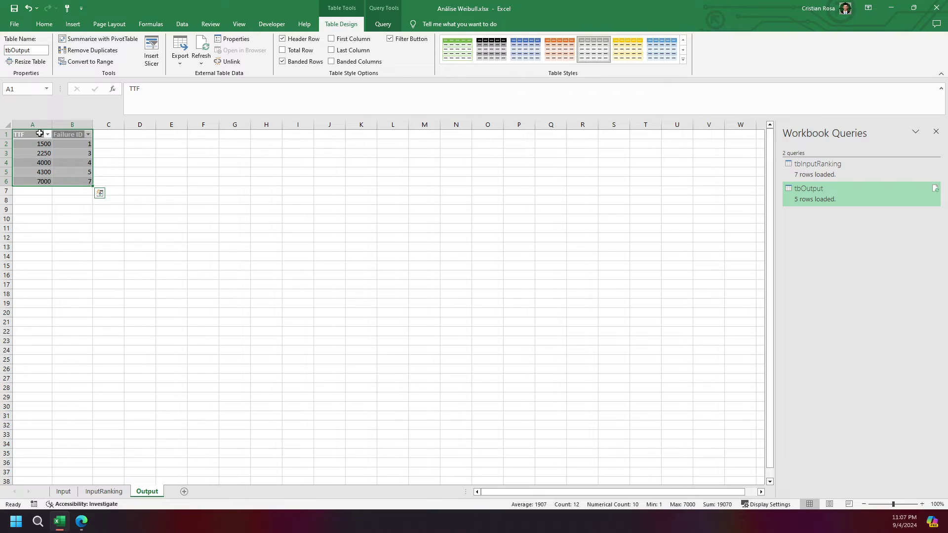
- Center the contents of columns A and B on the Output sheet horizontally
{"action": "left_click_drag", "start_coordinate": [33, 124], "coordinate": [71, 123]}
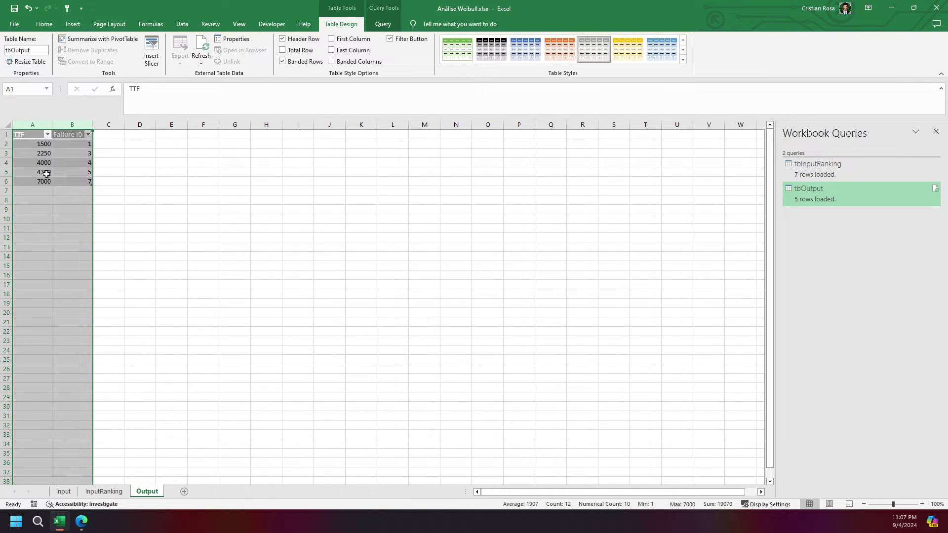
{"action": "left_click", "coordinate": [104, 491]}
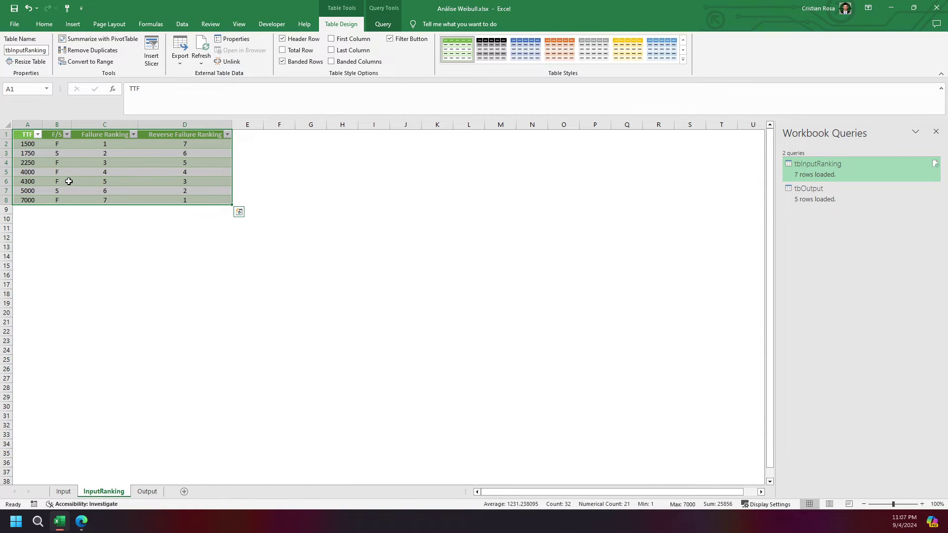
{"action": "left_click", "coordinate": [147, 491]}
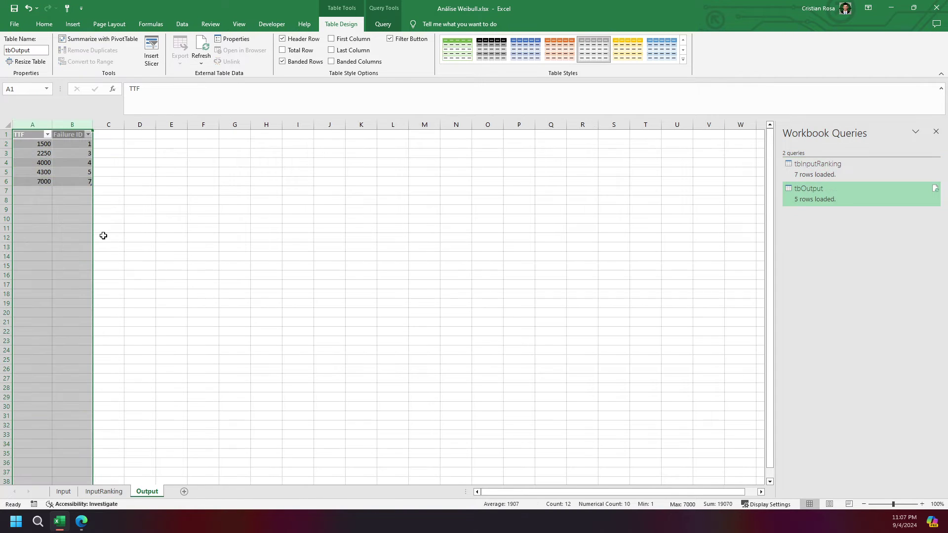
{"action": "left_click", "coordinate": [55, 25]}
{"action": "left_click", "coordinate": [217, 58]}
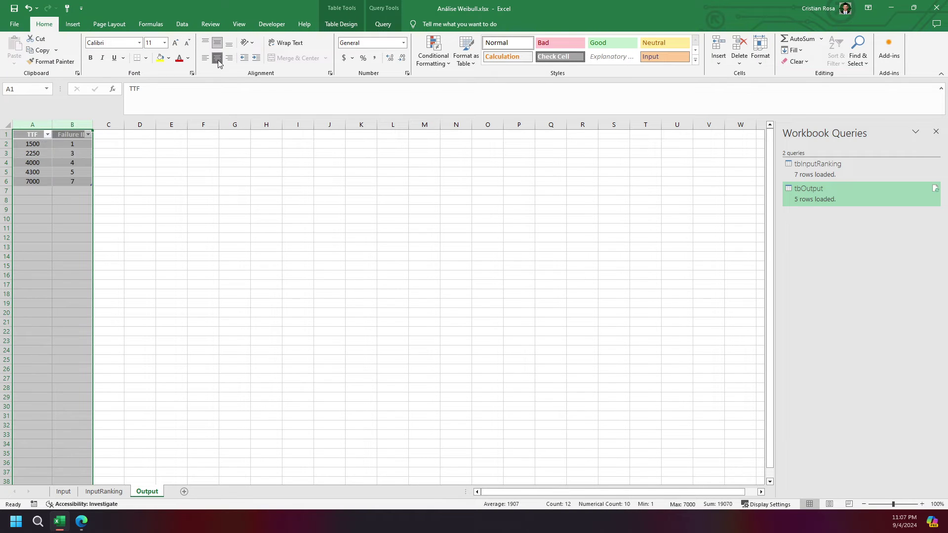
- Hide the gridlines on the Output sheet and return to the InputRanking sheet
{"action": "left_click", "coordinate": [239, 24]}
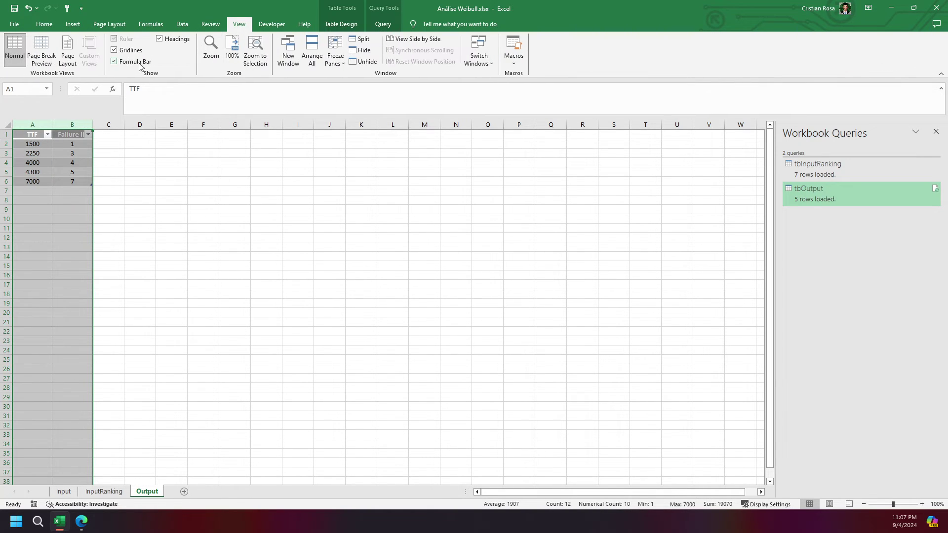
{"action": "left_click", "coordinate": [114, 50]}
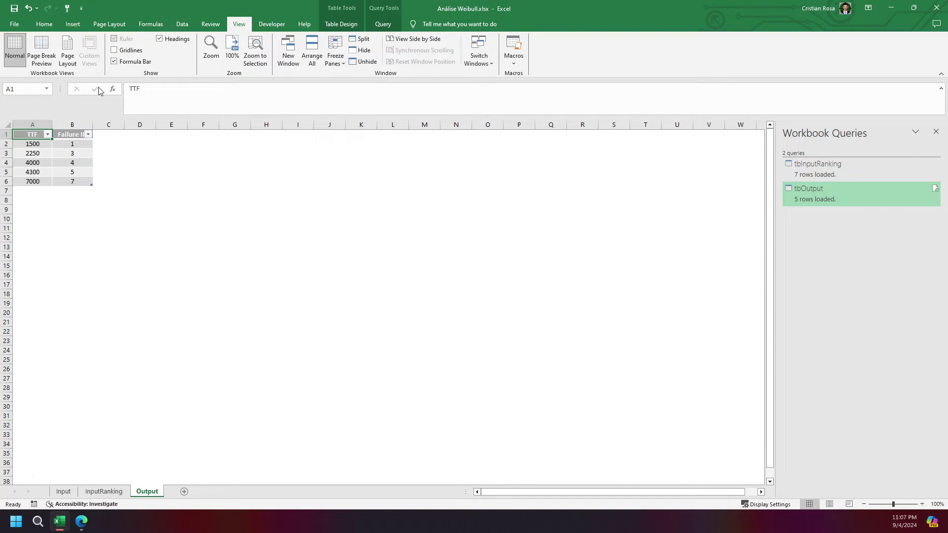
{"action": "left_click", "coordinate": [101, 491]}
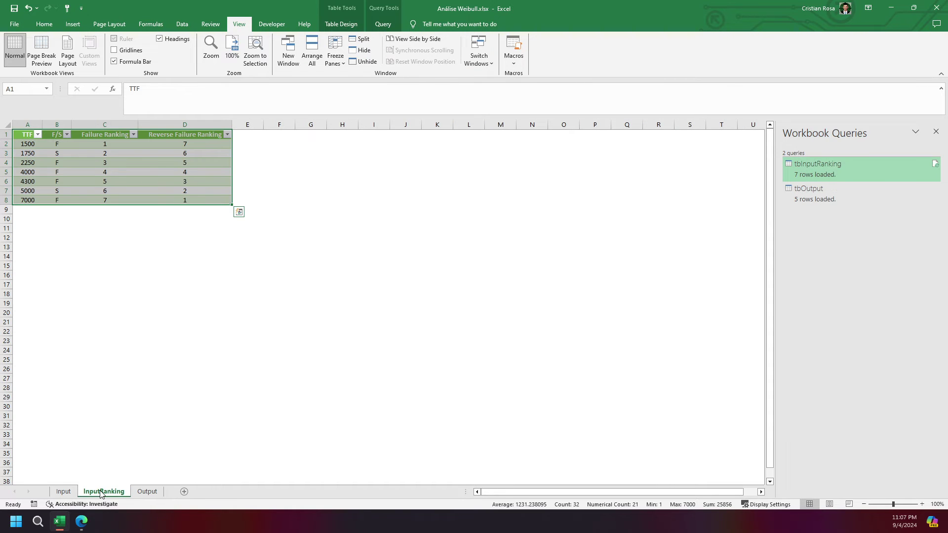
- Widen column B on the Output sheet to fit its header and paste the Adjusted Rank formula picture beside the table
{"action": "left_click", "coordinate": [146, 491]}
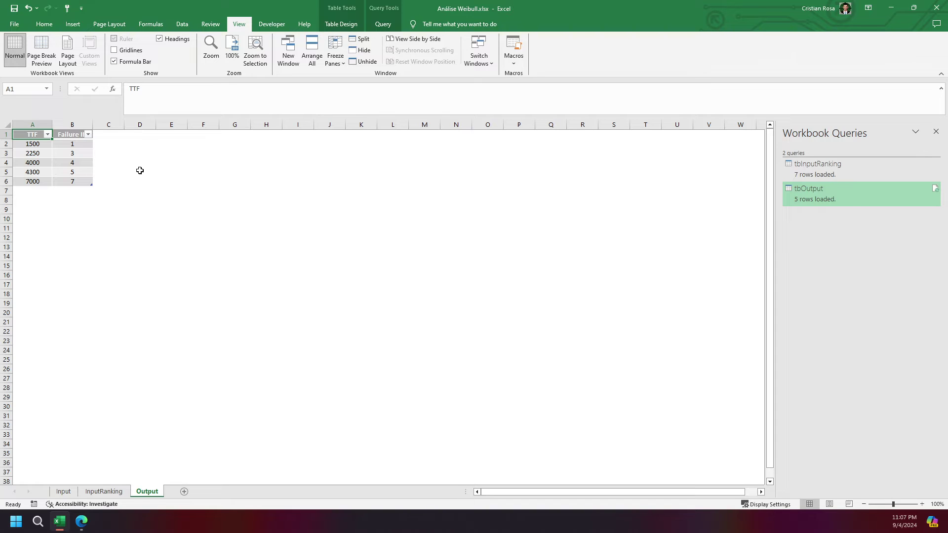
{"action": "left_click_drag", "start_coordinate": [93, 124], "coordinate": [122, 181]}
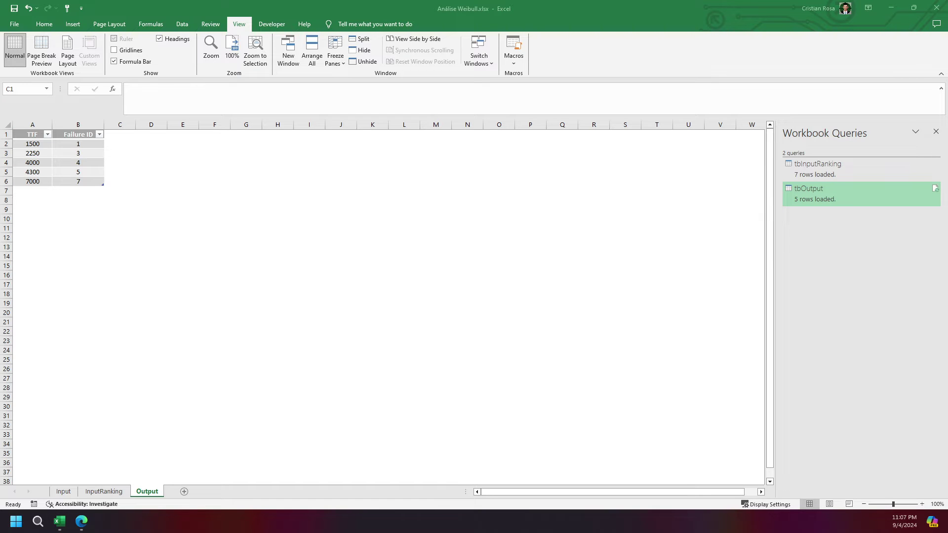
{"action": "key", "text": "ctrl+v"}
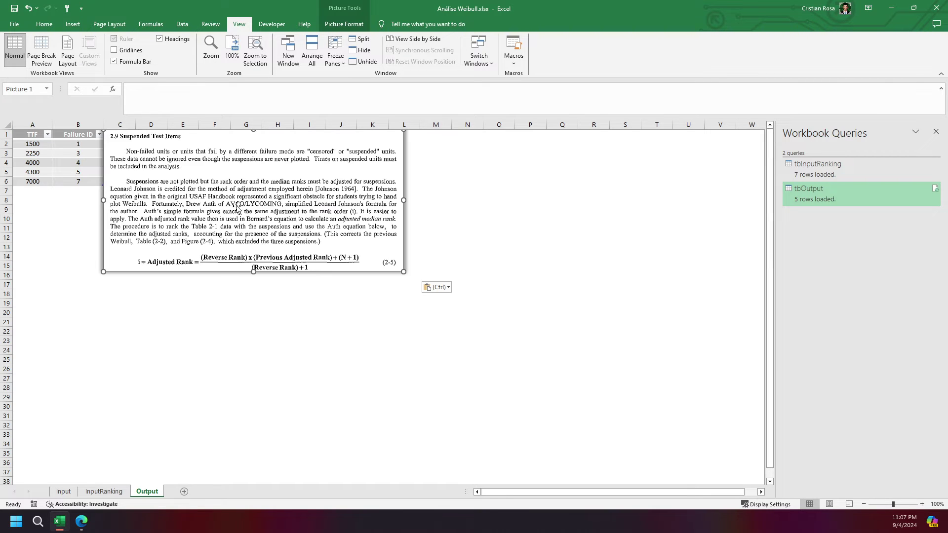
{"action": "left_click_drag", "start_coordinate": [225, 200], "coordinate": [324, 224]}
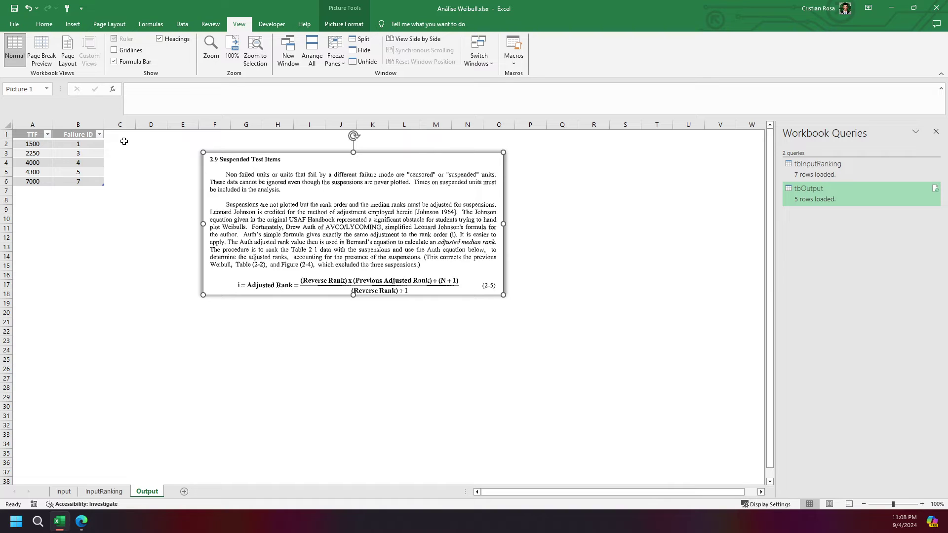
{"action": "left_click_drag", "start_coordinate": [287, 292], "coordinate": [398, 291]}
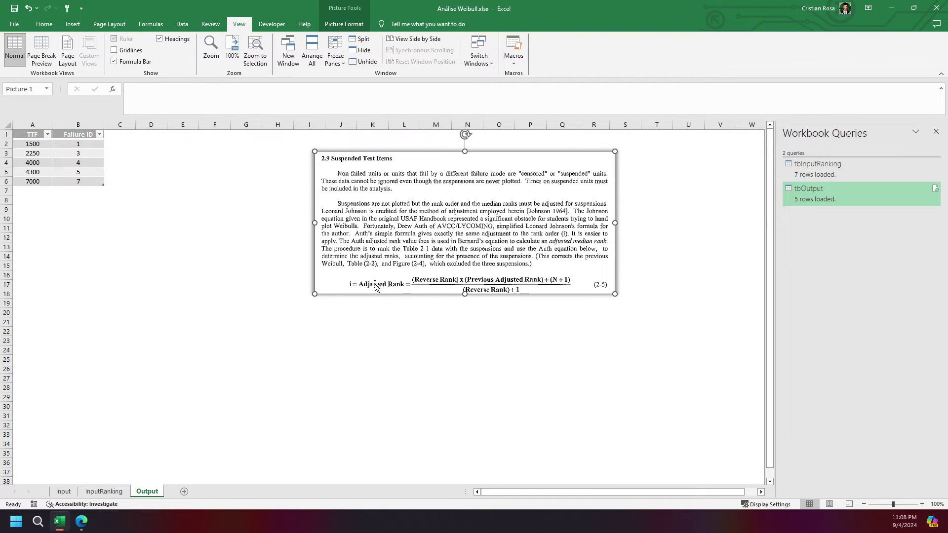
- Add an AdjustedRank column to the tbOutput table in column C and widen it to fit the header
{"action": "left_click", "coordinate": [124, 136]}
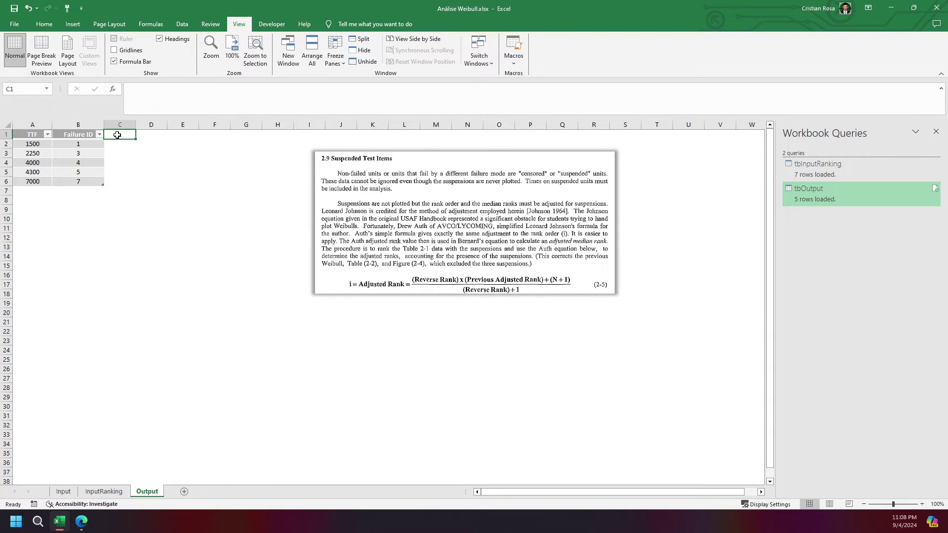
{"action": "type", "text": "Adjus"}
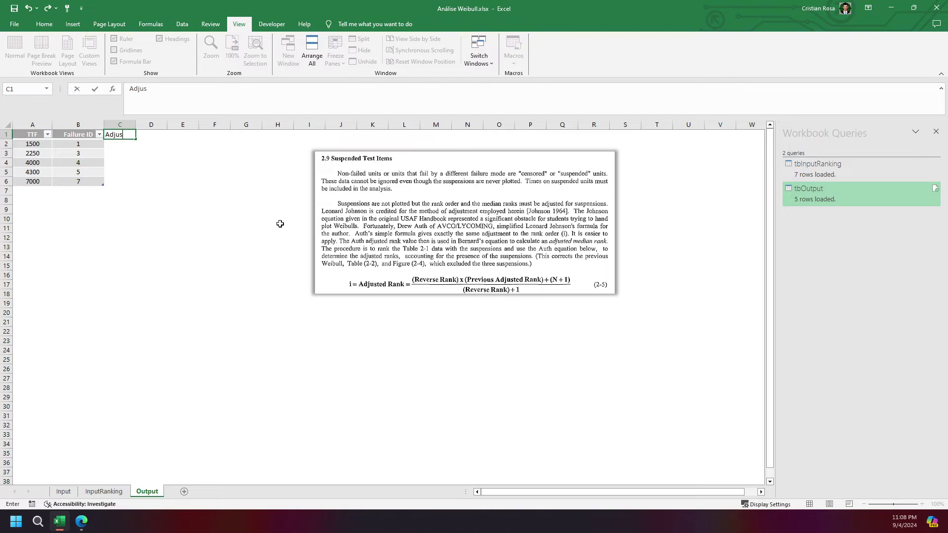
{"action": "type", "text": "tedTestItems"}
{"action": "key", "text": "BackSpace"}
{"action": "key", "text": "BackSpace"}
{"action": "key", "text": "BackSpace"}
{"action": "key", "text": "BackSpace"}
{"action": "key", "text": "BackSpace"}
{"action": "key", "text": "Return"}
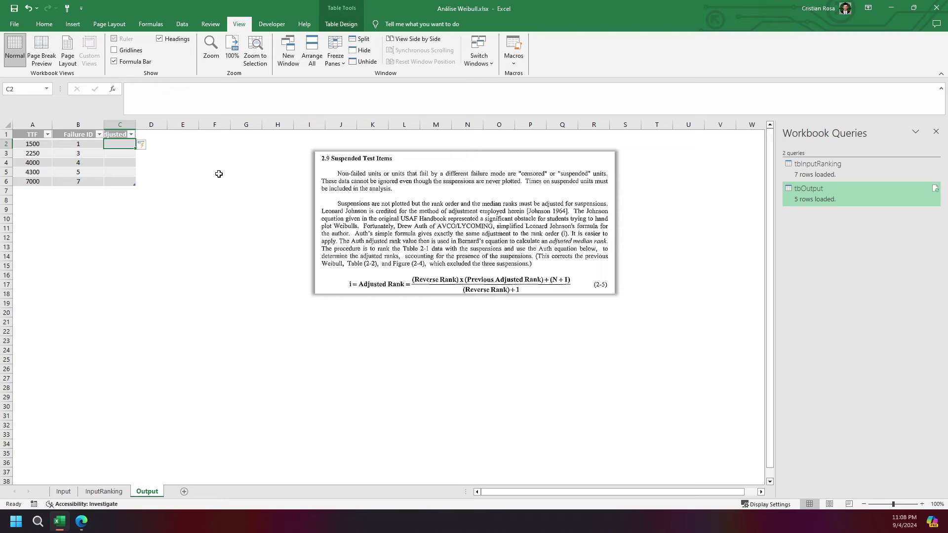
{"action": "left_click_drag", "start_coordinate": [136, 124], "coordinate": [168, 124]}
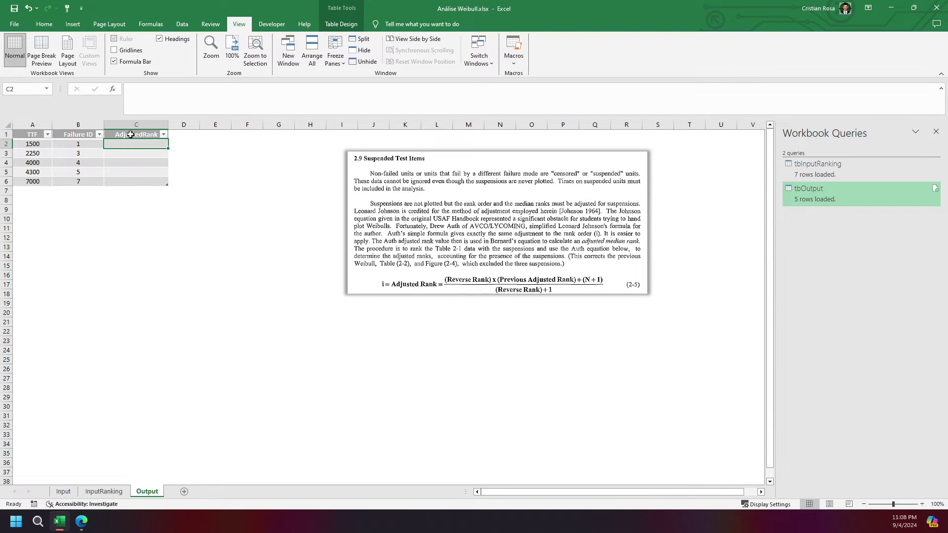
- Review the Output table's TTF, Failure ID and AdjustedRank columns against the source data on the Input and InputRanking sheets
{"action": "left_click", "coordinate": [130, 135]}
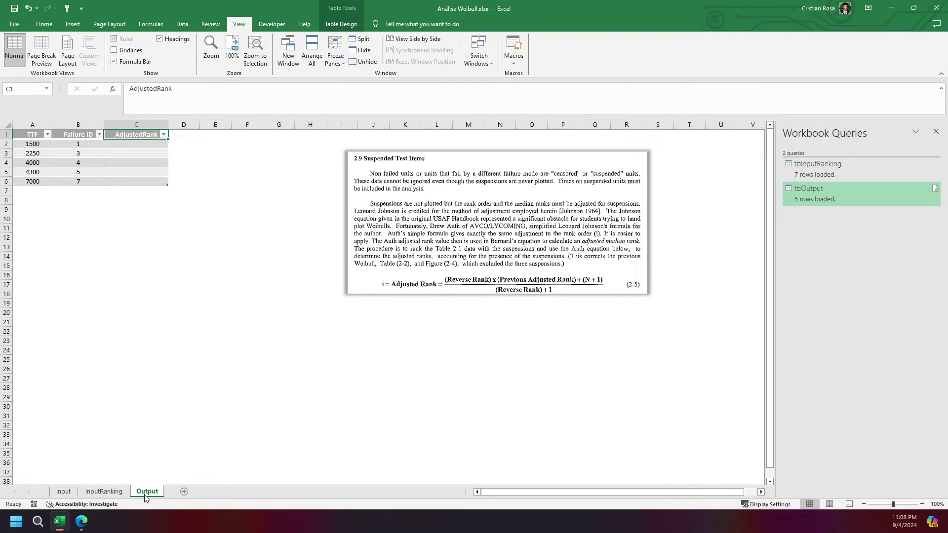
{"action": "left_click_drag", "start_coordinate": [40, 134], "coordinate": [73, 180]}
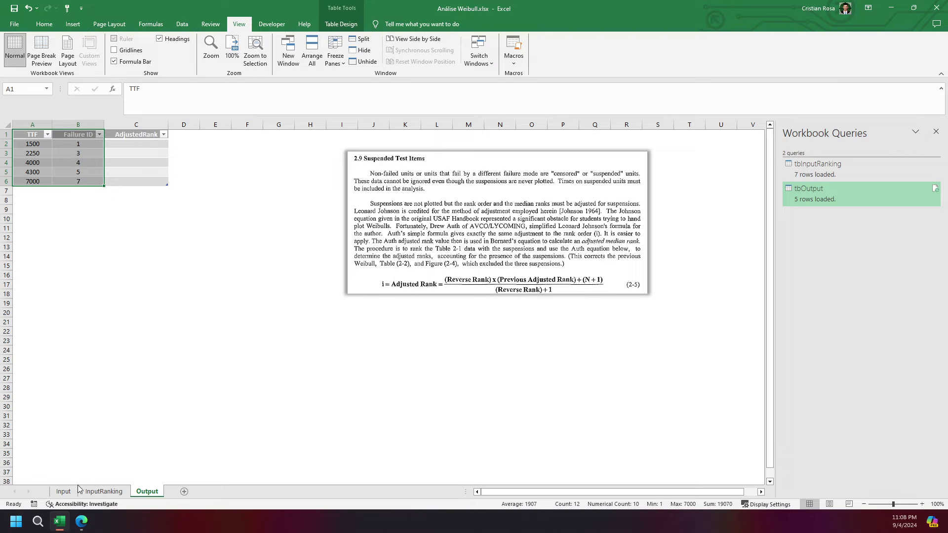
{"action": "left_click", "coordinate": [98, 493]}
{"action": "left_click", "coordinate": [63, 492]}
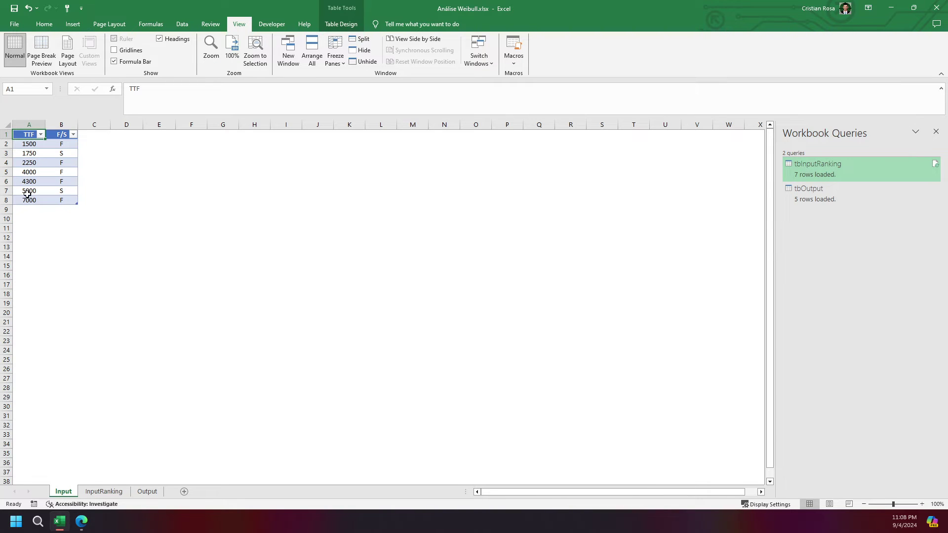
{"action": "left_click", "coordinate": [147, 492]}
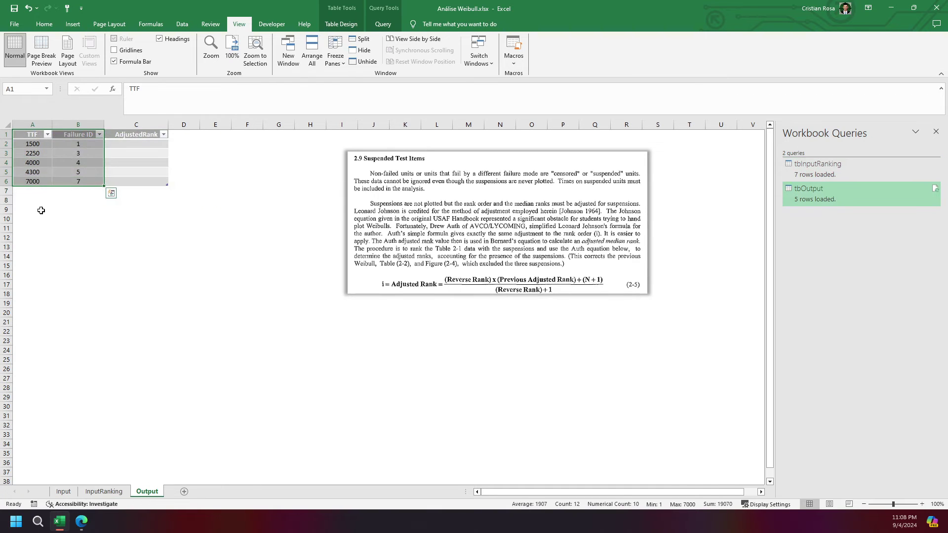
{"action": "left_click_drag", "start_coordinate": [33, 189], "coordinate": [88, 258]}
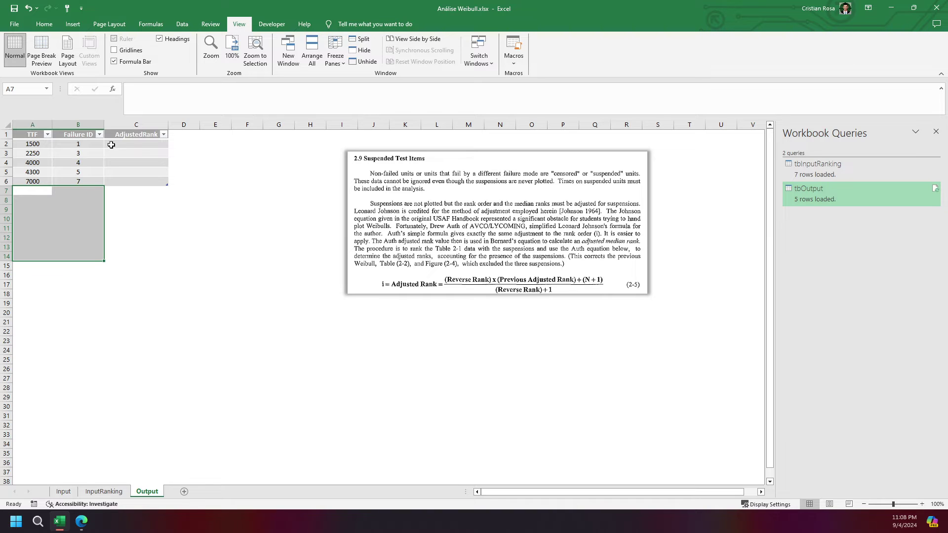
{"action": "left_click_drag", "start_coordinate": [136, 144], "coordinate": [138, 200]}
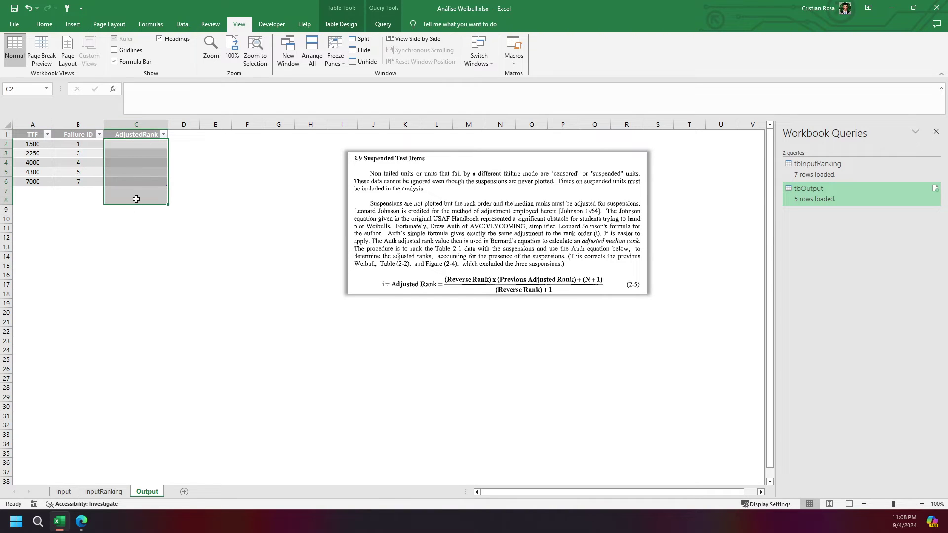
{"action": "left_click", "coordinate": [136, 144]}
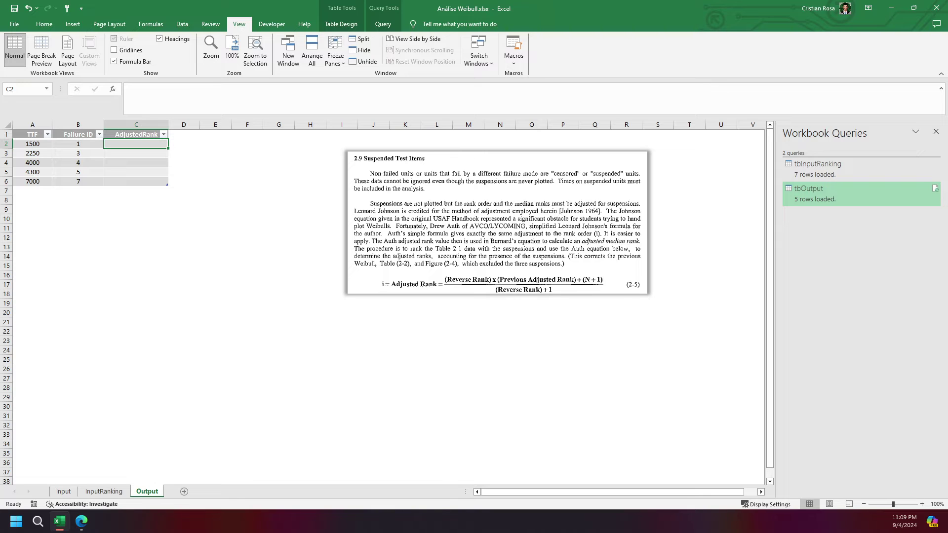
- Nudge the formula picture slightly and examine the Failure Ranking and Reverse Failure Ranking columns on the InputRanking sheet
{"action": "left_click_drag", "start_coordinate": [444, 291], "coordinate": [447, 285]}
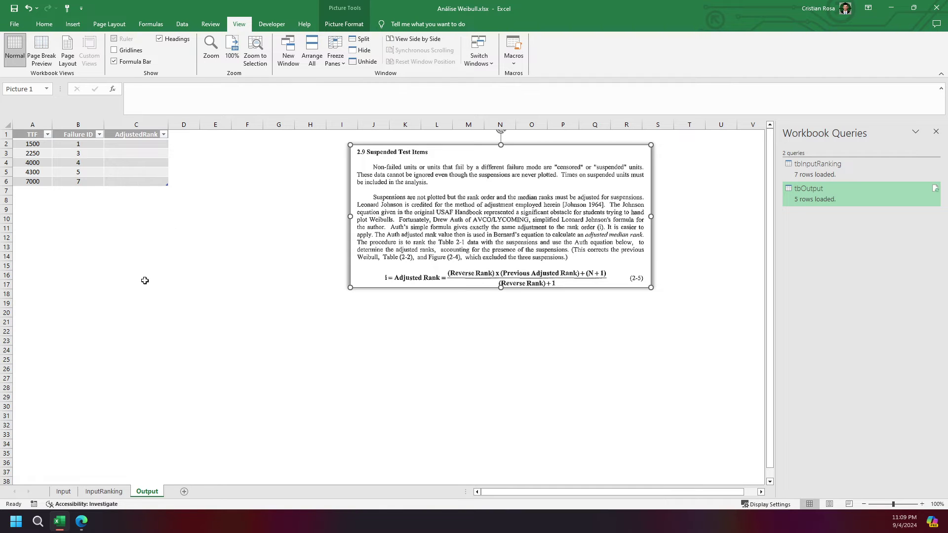
{"action": "left_click", "coordinate": [104, 492]}
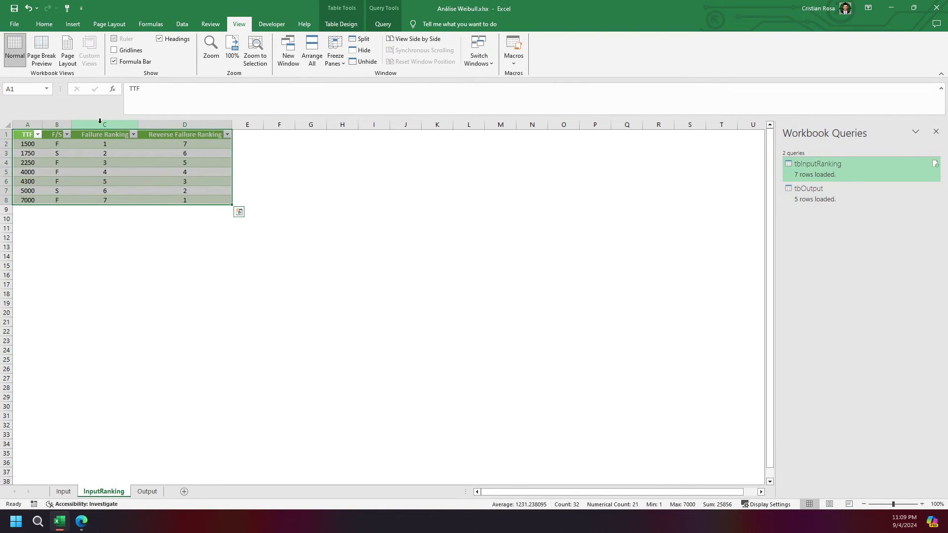
{"action": "left_click_drag", "start_coordinate": [101, 124], "coordinate": [165, 123]}
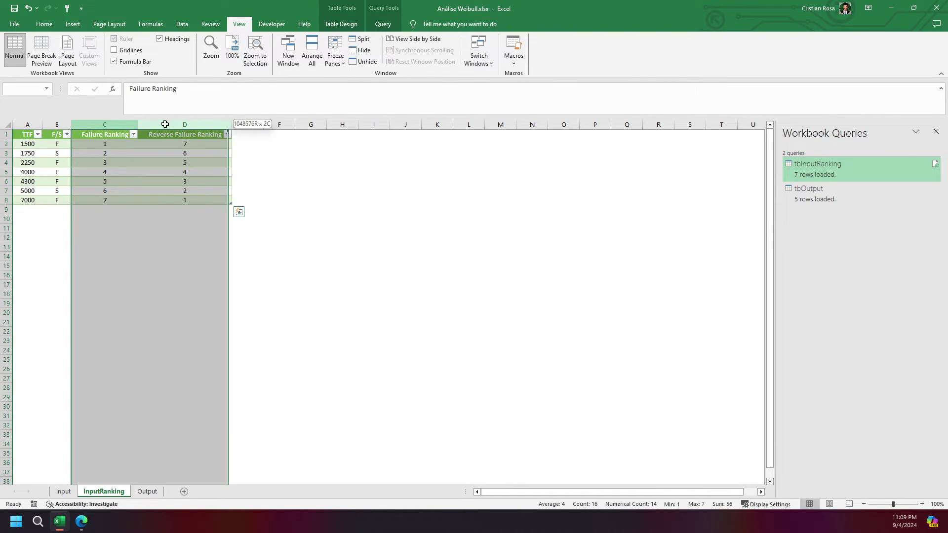
{"action": "left_click", "coordinate": [105, 137]}
{"action": "left_click_drag", "start_coordinate": [105, 137], "coordinate": [102, 197]}
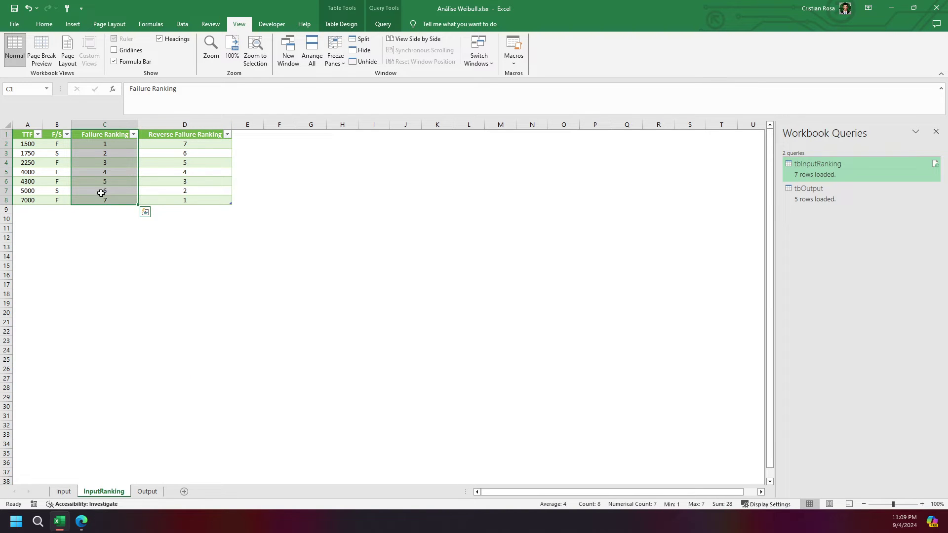
{"action": "left_click", "coordinate": [146, 493]}
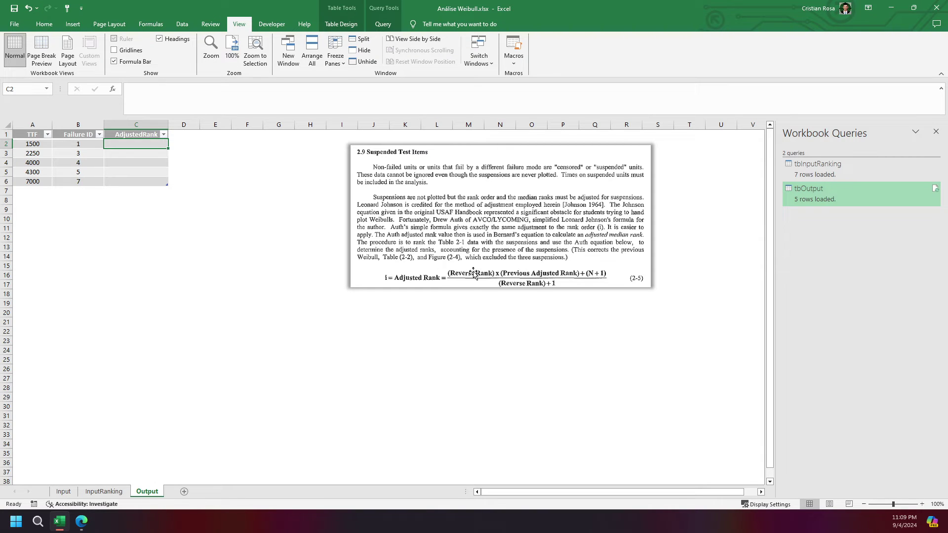
- Look up the reverse failure ranking for the 1500 TTF from the Output table on the InputRanking sheet
{"action": "left_click", "coordinate": [38, 145]}
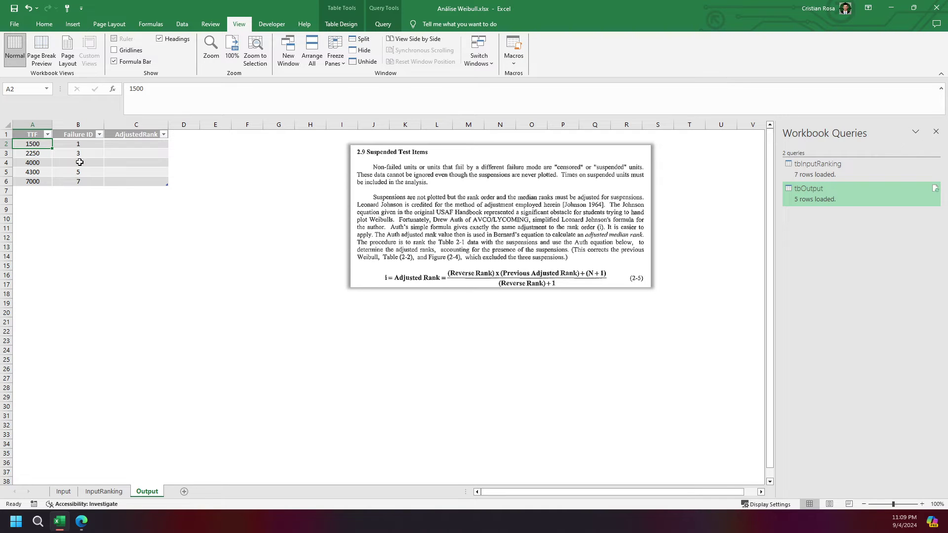
{"action": "left_click", "coordinate": [127, 144]}
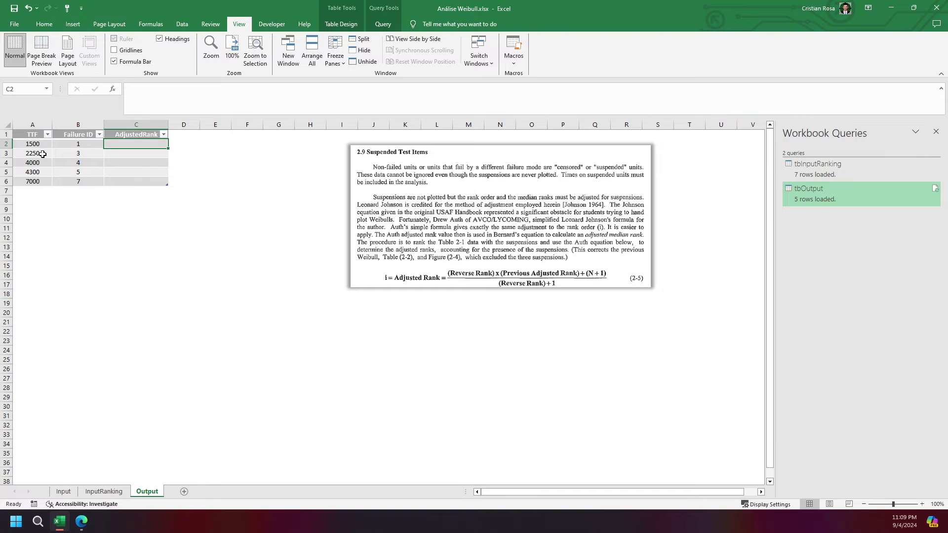
{"action": "left_click", "coordinate": [42, 146]}
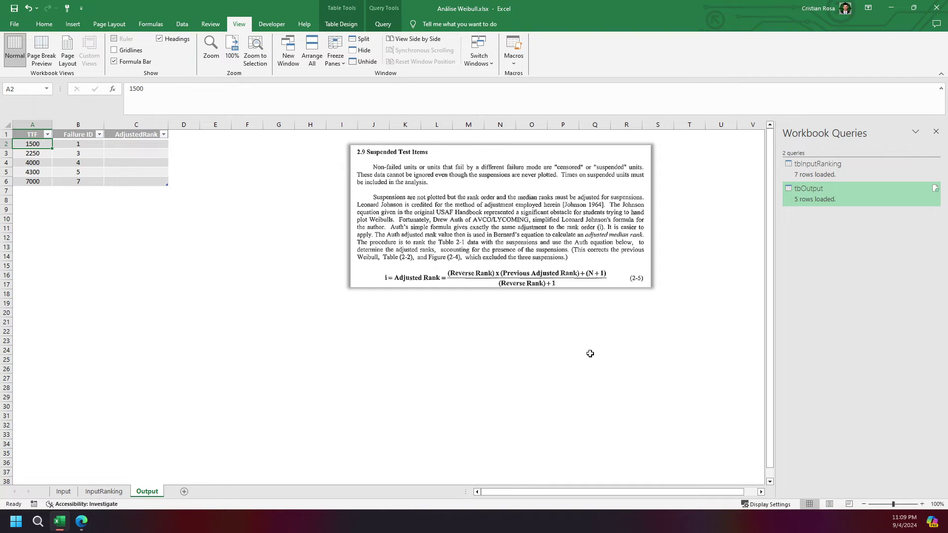
{"action": "left_click", "coordinate": [105, 493]}
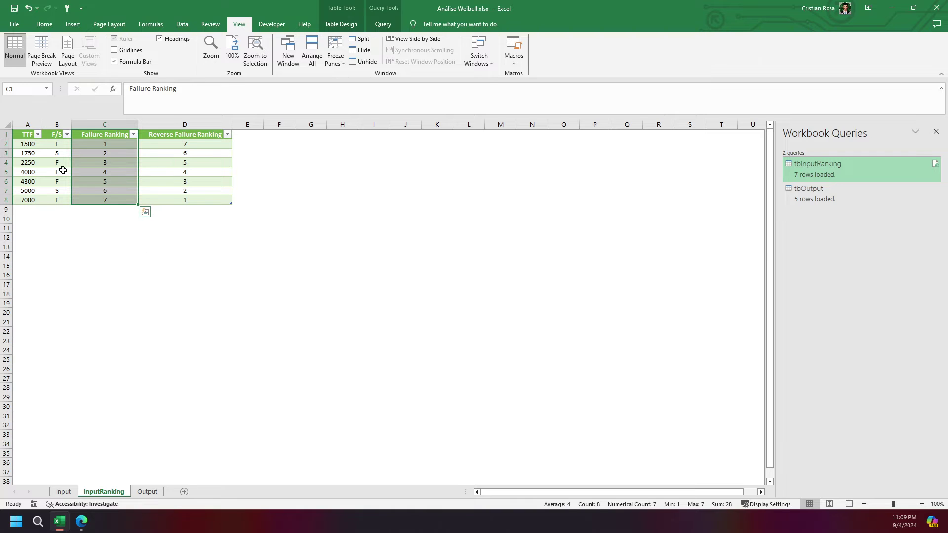
{"action": "left_click", "coordinate": [32, 145]}
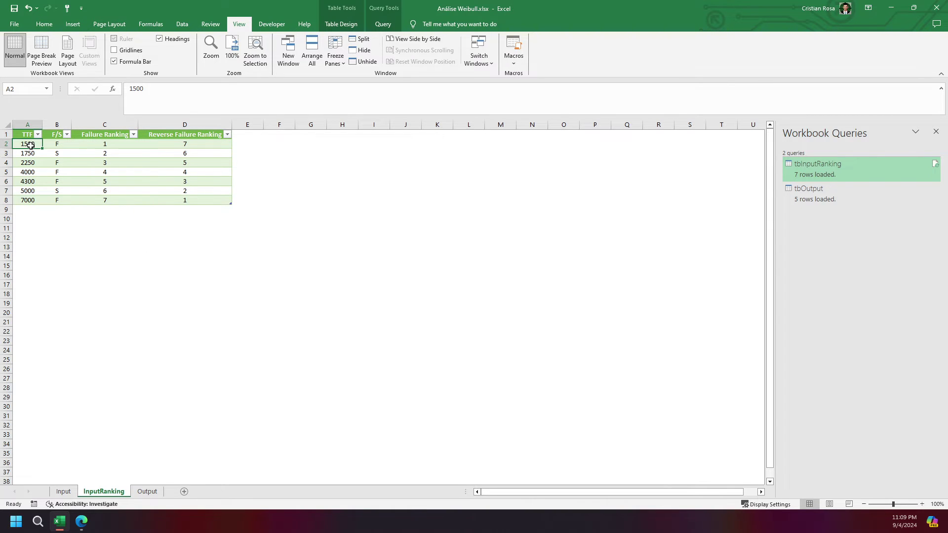
{"action": "left_click", "coordinate": [185, 143]}
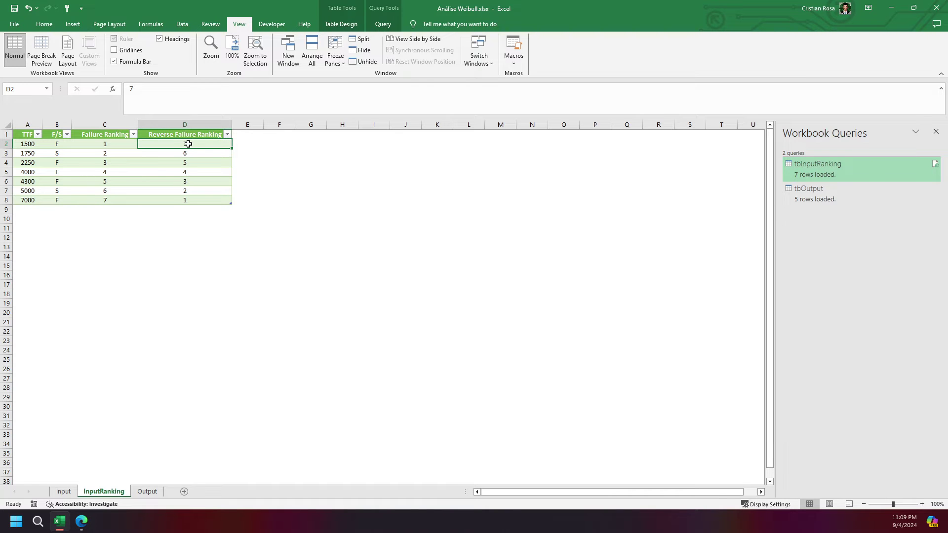
{"action": "left_click", "coordinate": [148, 491]}
- Compare the first AdjustedRank rows and the TTF values on the Output sheet with the terms of the Adjusted Rank formula
{"action": "left_click", "coordinate": [144, 144]}
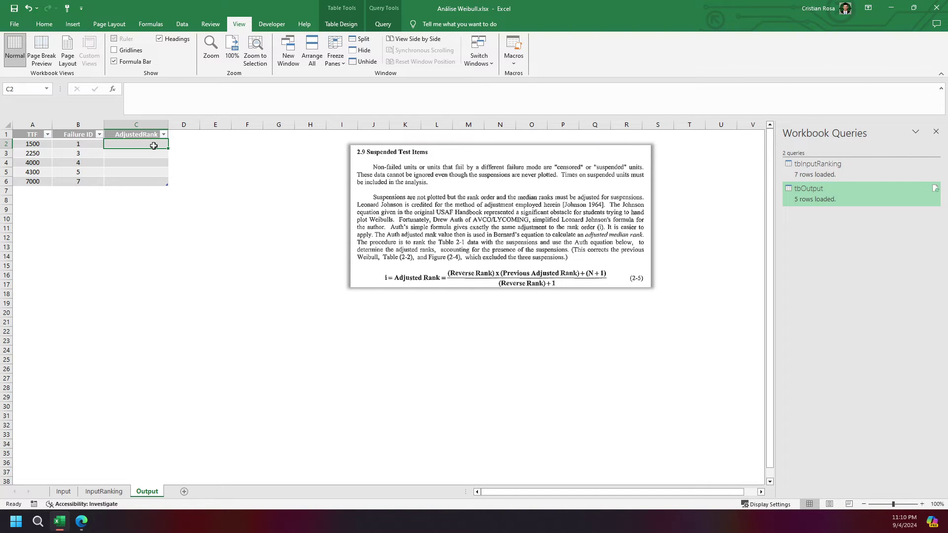
{"action": "left_click_drag", "start_coordinate": [148, 143], "coordinate": [34, 144]}
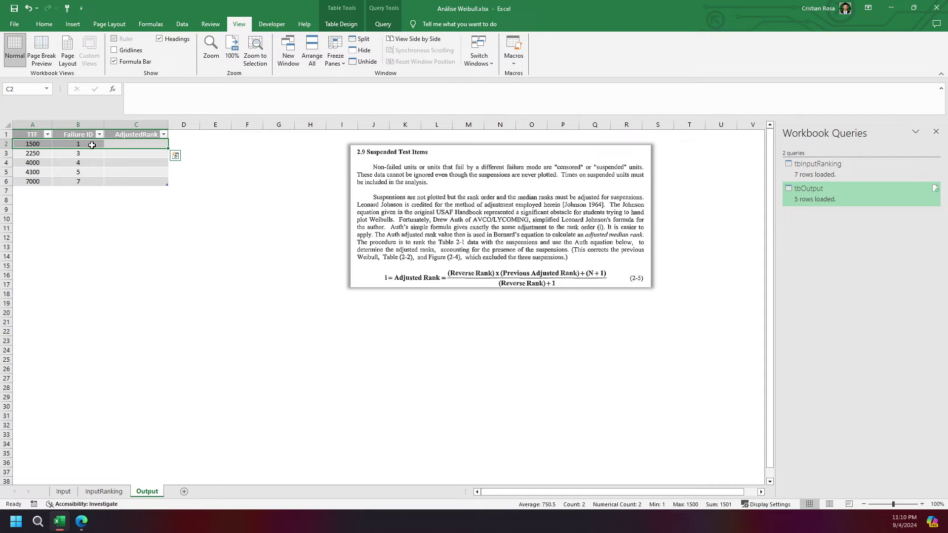
{"action": "left_click", "coordinate": [124, 145]}
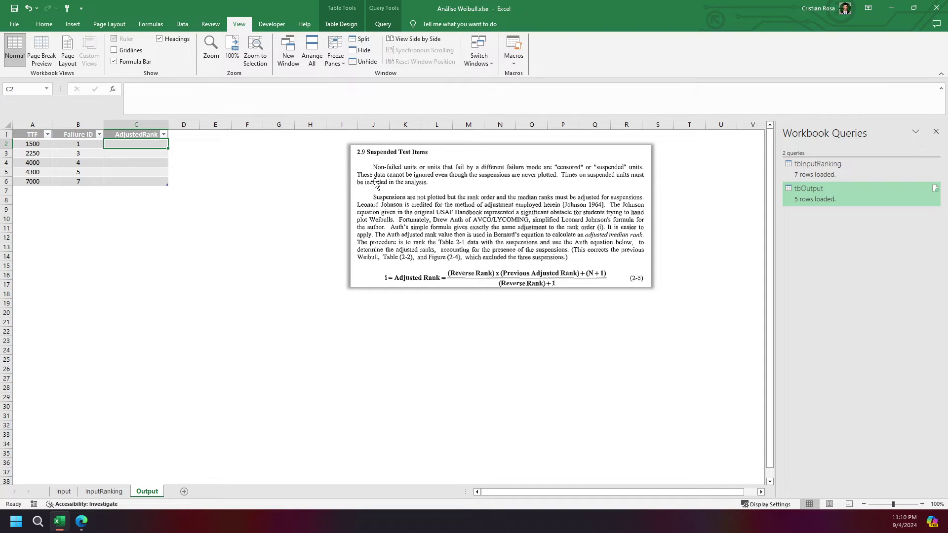
{"action": "left_click", "coordinate": [138, 155]}
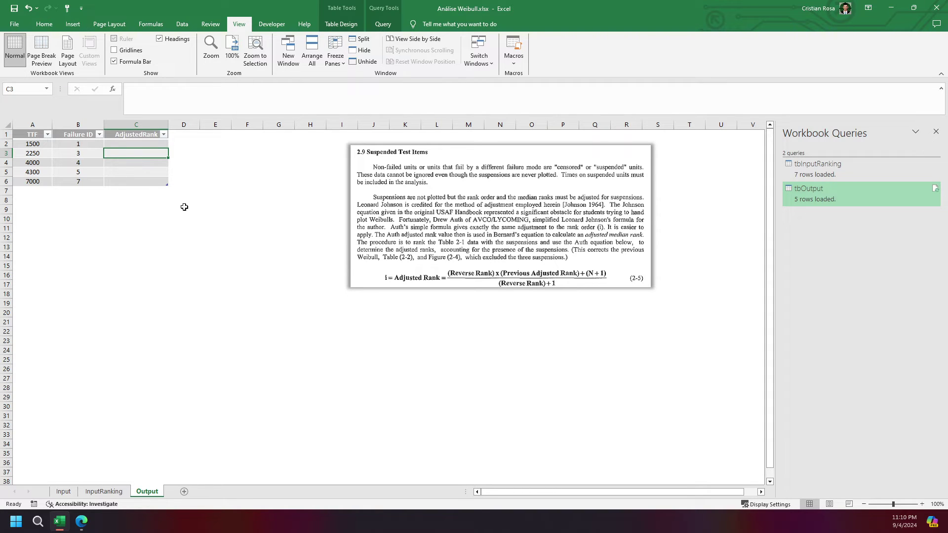
{"action": "left_click", "coordinate": [135, 145]}
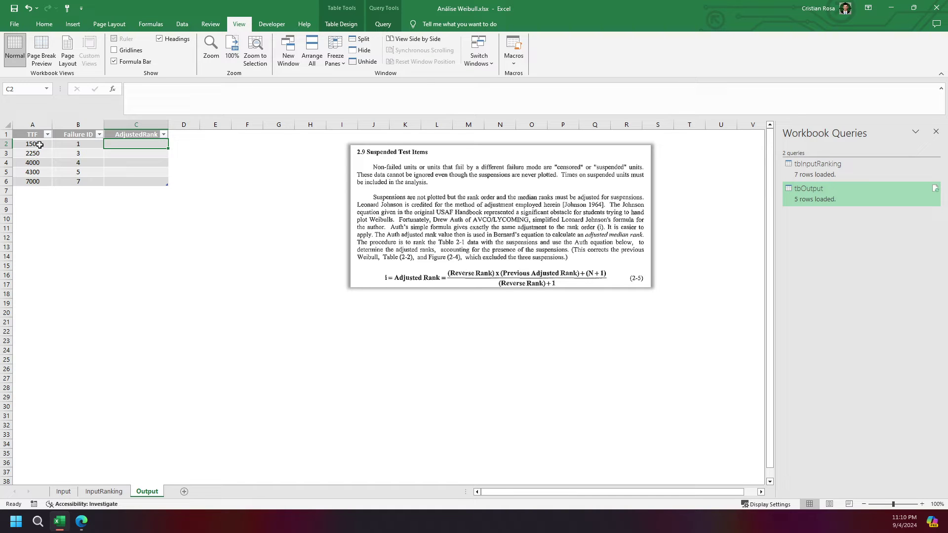
{"action": "left_click_drag", "start_coordinate": [39, 144], "coordinate": [31, 181]}
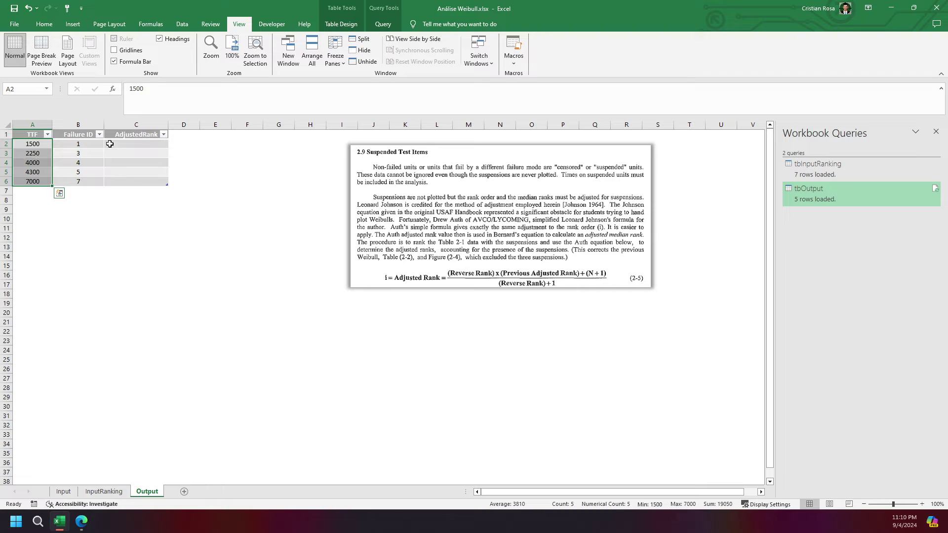
{"action": "left_click", "coordinate": [36, 143]}
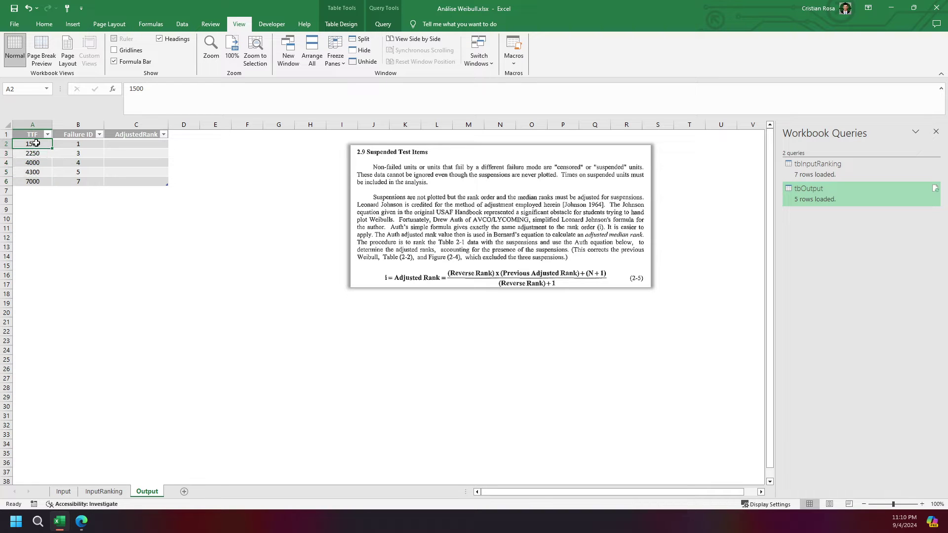
{"action": "left_click_drag", "start_coordinate": [36, 143], "coordinate": [36, 181]}
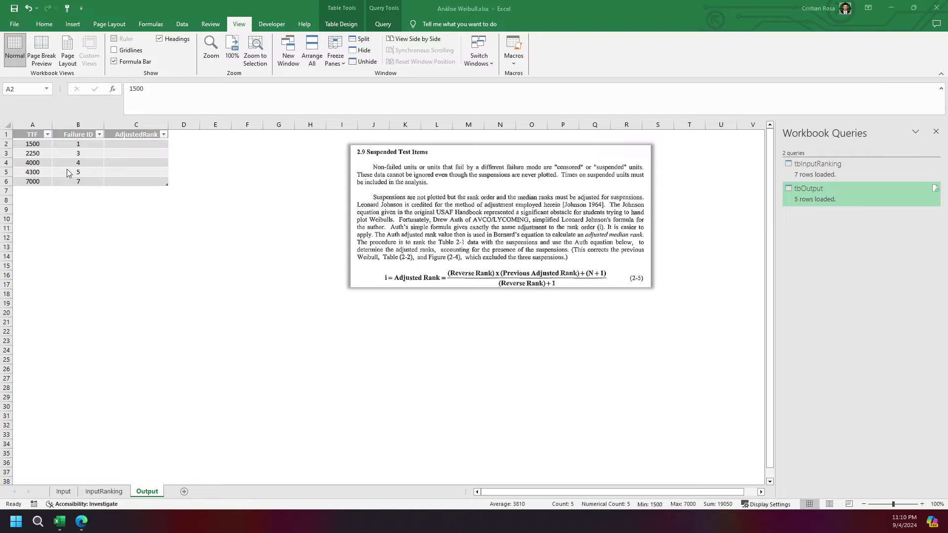
- Compare the Output table's TTF values with the TTF and Reverse Failure Ranking columns on the InputRanking sheet
{"action": "left_click", "coordinate": [58, 150]}
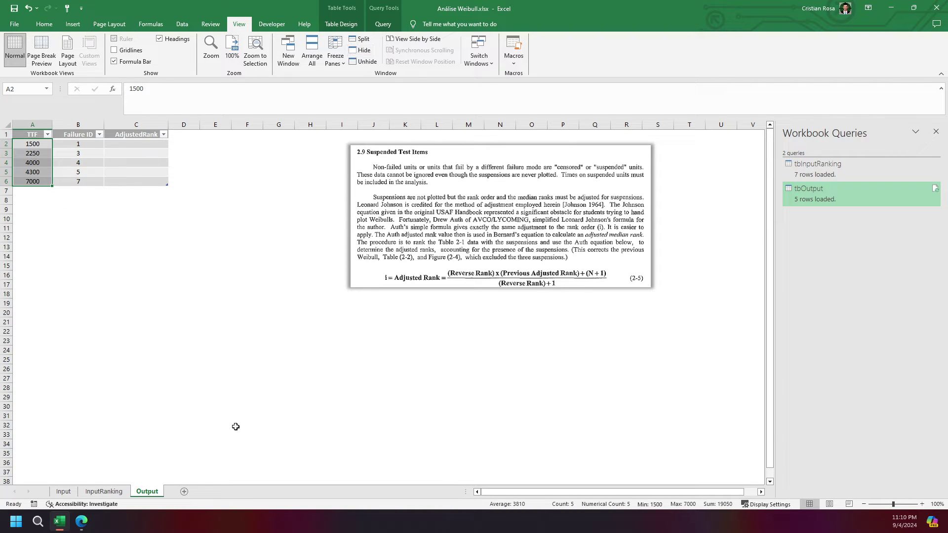
{"action": "left_click", "coordinate": [118, 495]}
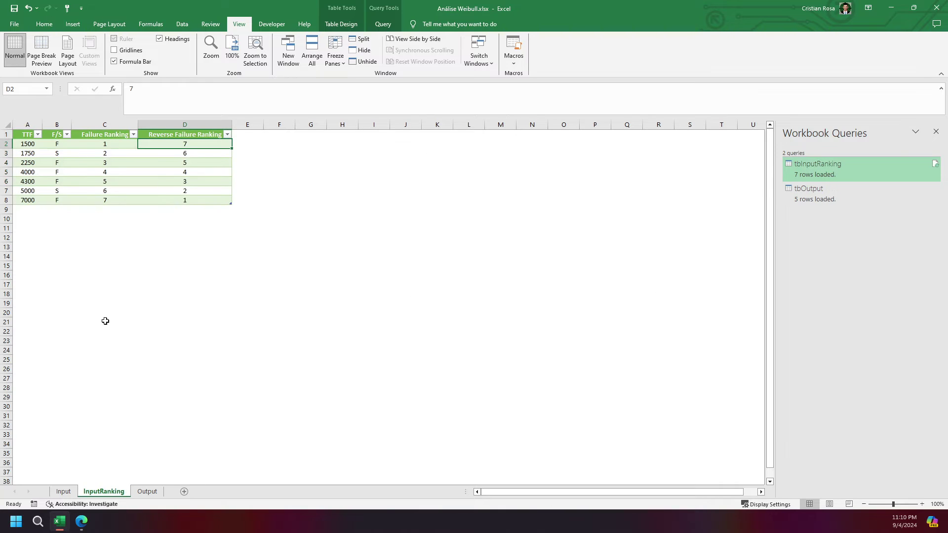
{"action": "left_click_drag", "start_coordinate": [30, 147], "coordinate": [28, 200]}
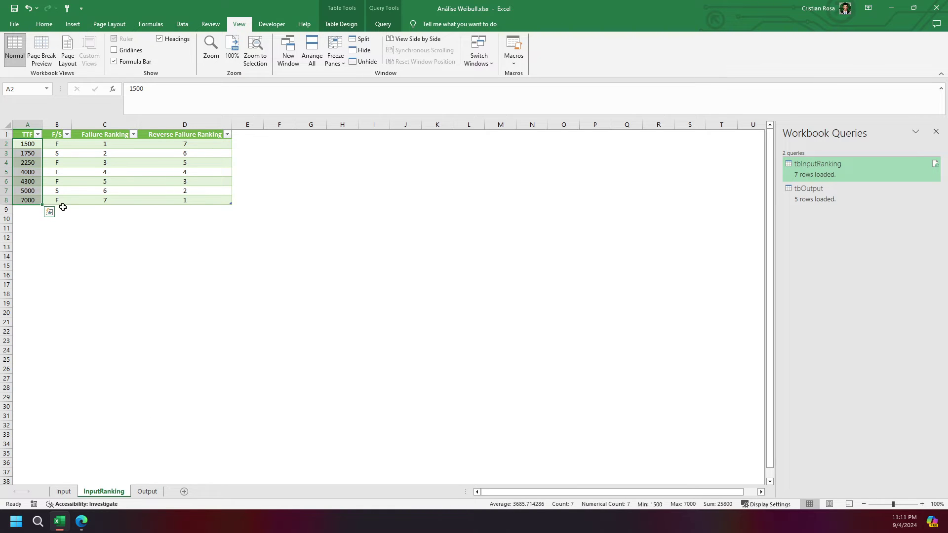
{"action": "left_click", "coordinate": [147, 492]}
{"action": "left_click", "coordinate": [143, 146]}
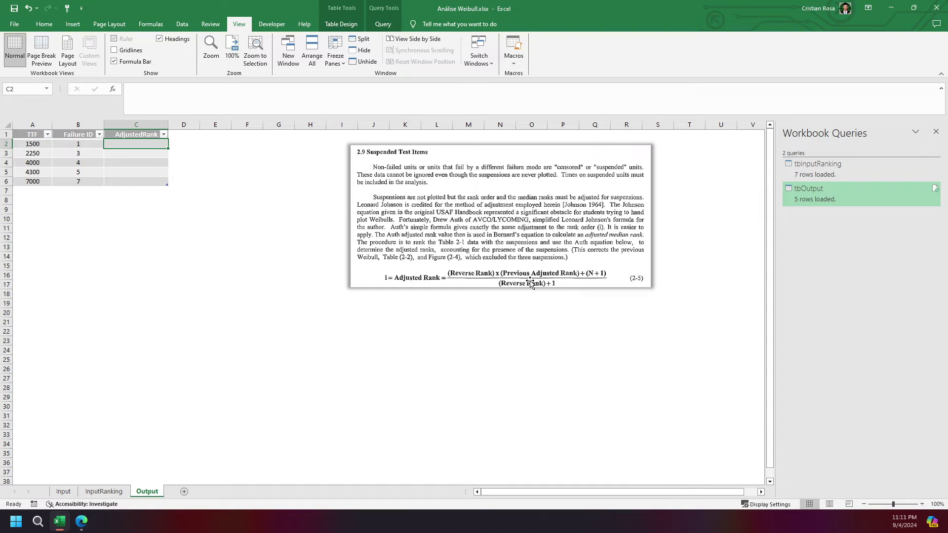
{"action": "left_click", "coordinate": [98, 492]}
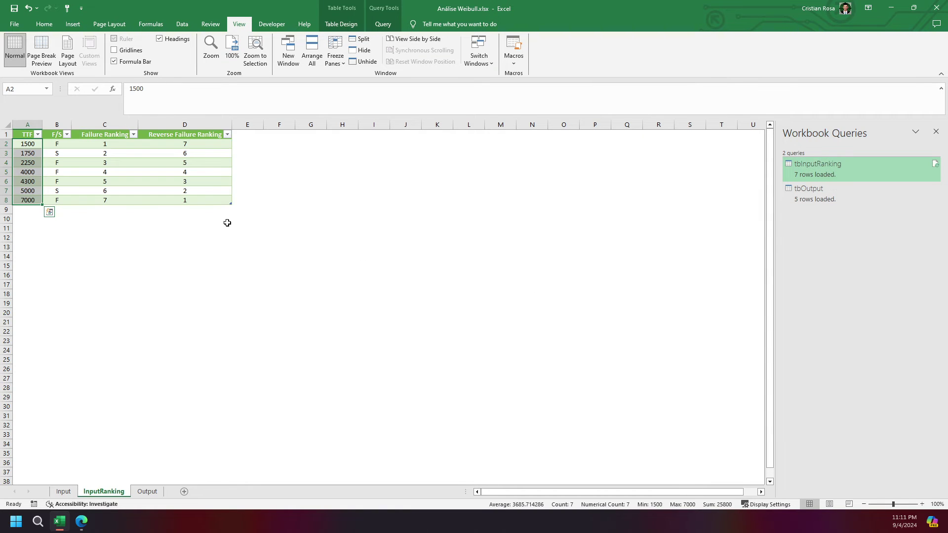
{"action": "left_click_drag", "start_coordinate": [200, 144], "coordinate": [197, 200]}
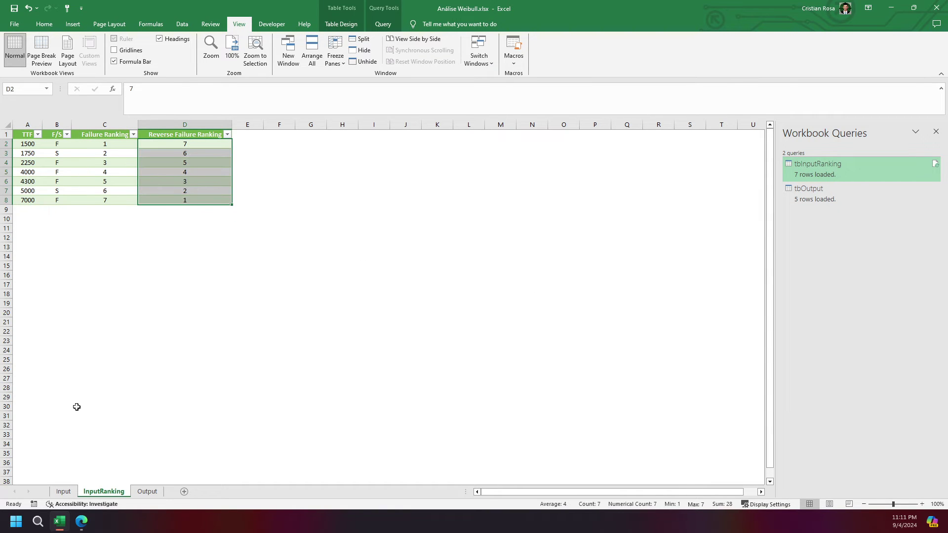
- Start the first AdjustedRank formula on the Output sheet as =(INDEX( with tbInputRanking[Reverse Failure Ranking] as its array
{"action": "left_click", "coordinate": [148, 492]}
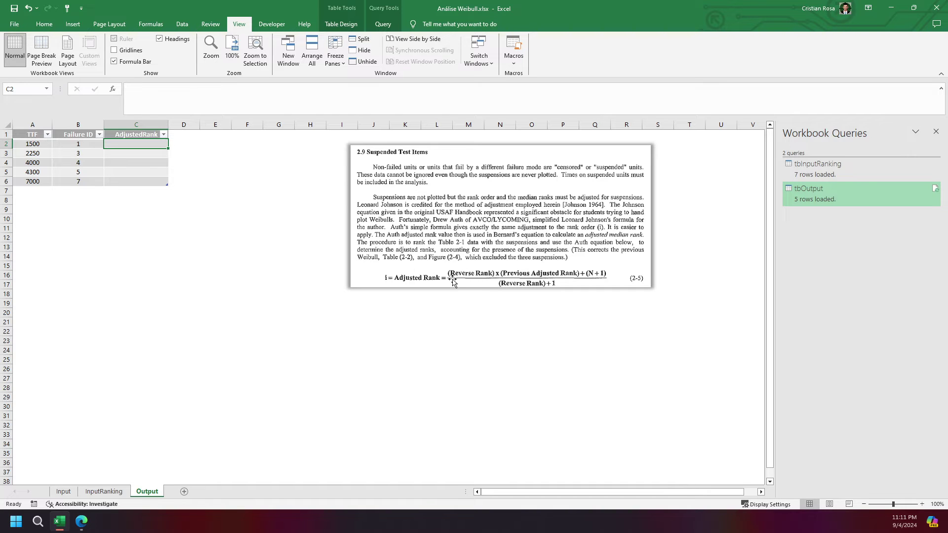
{"action": "type", "text": "("}
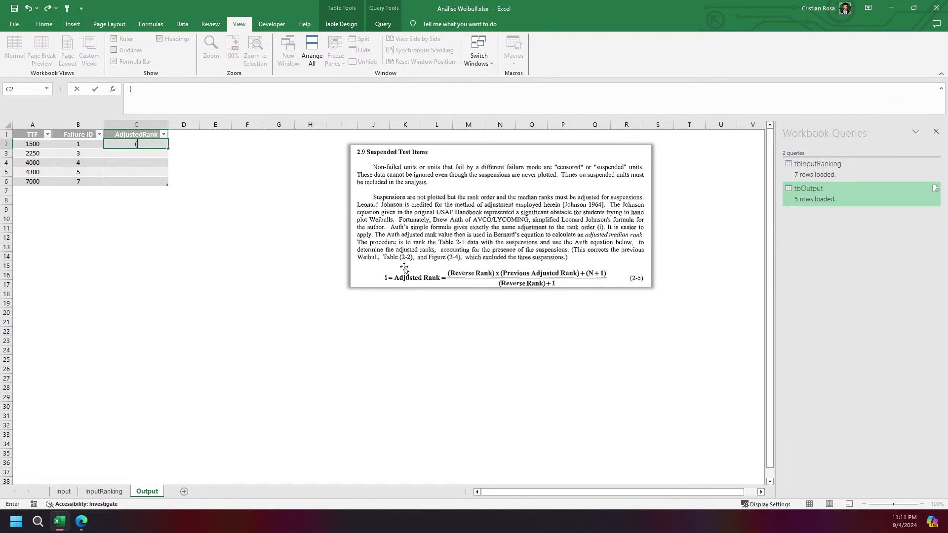
{"action": "type", "text": "="}
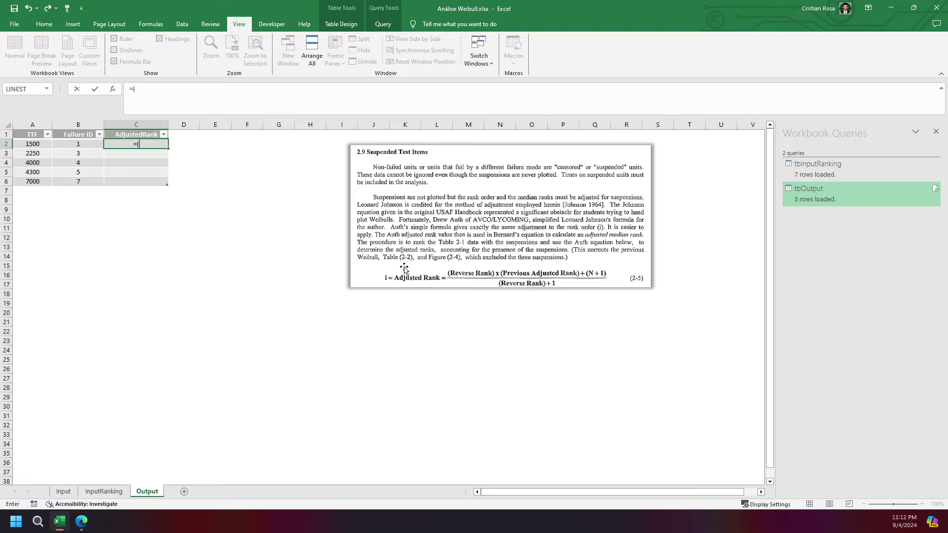
{"action": "type", "text": "INDEX("}
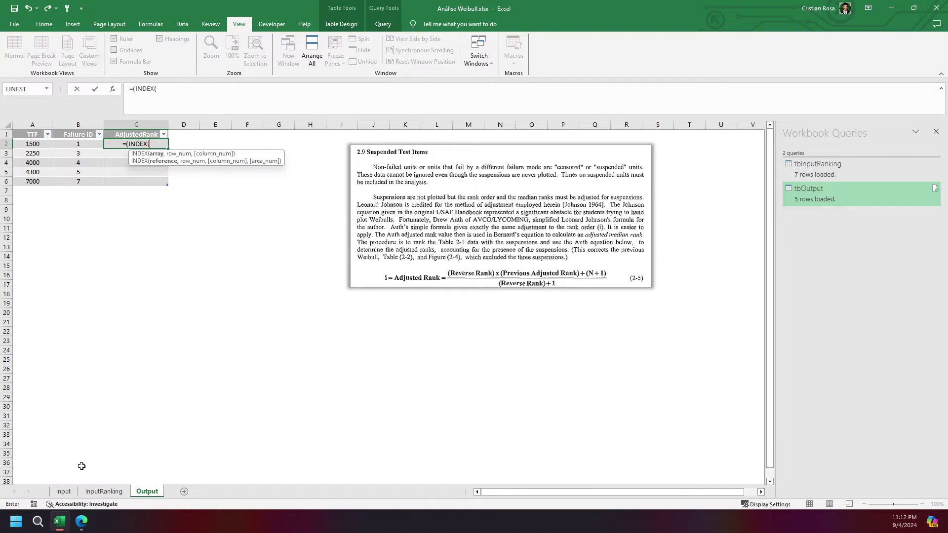
{"action": "left_click", "coordinate": [102, 492]}
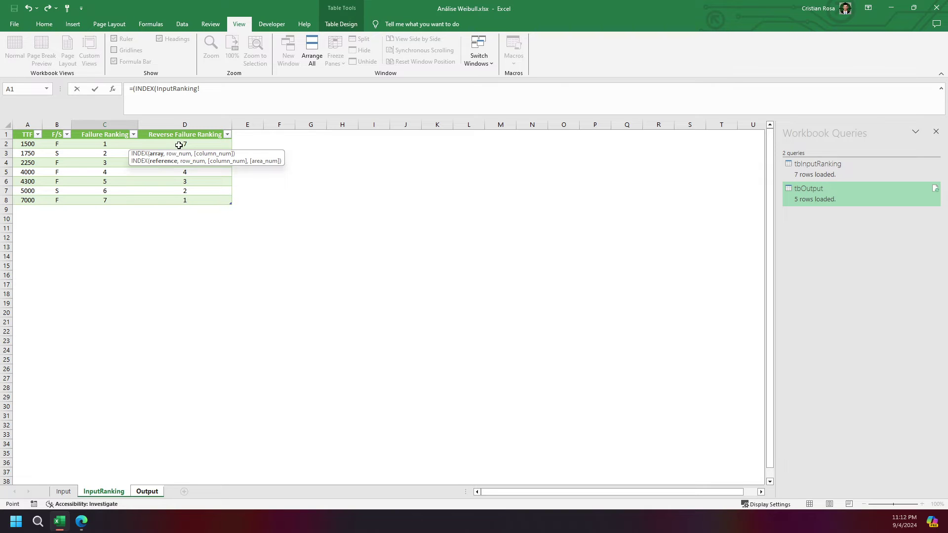
{"action": "left_click_drag", "start_coordinate": [179, 144], "coordinate": [189, 200]}
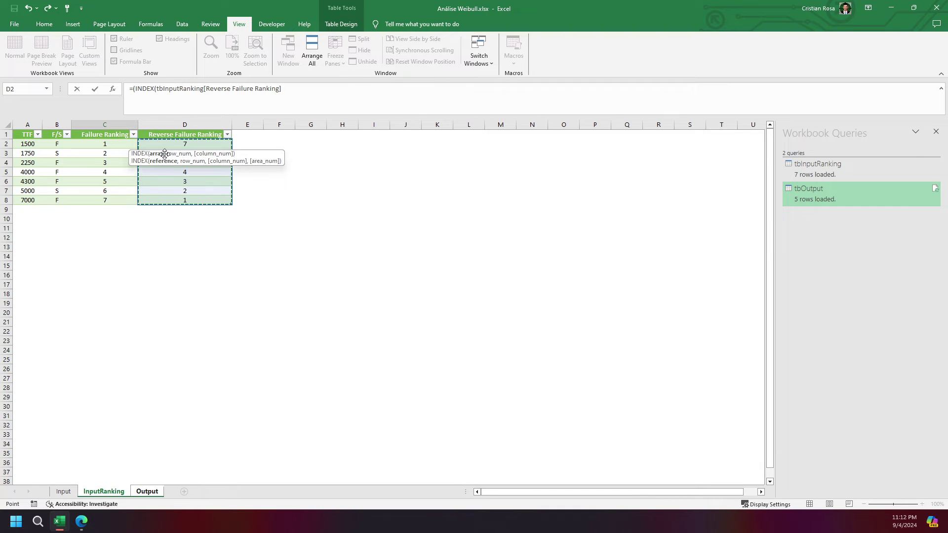
{"action": "type", "text": ","}
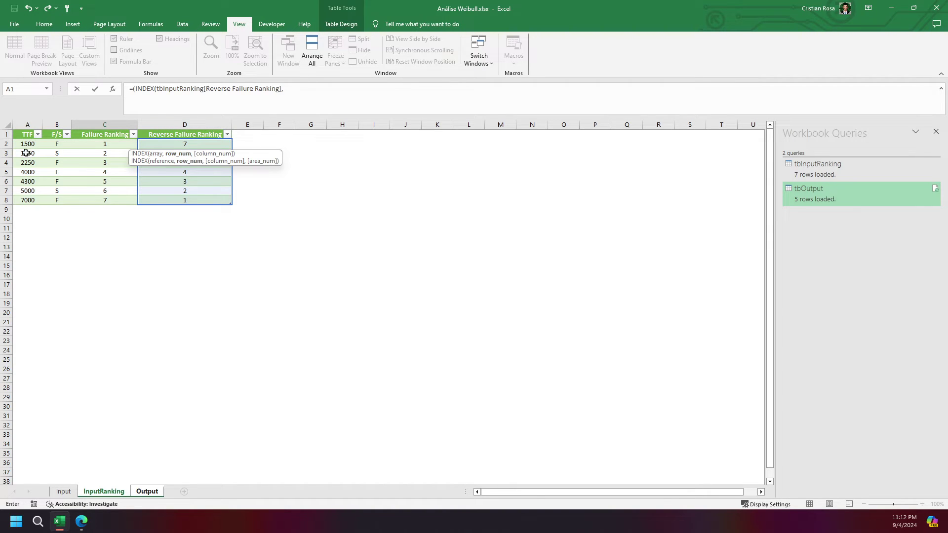
{"action": "left_click", "coordinate": [147, 492]}
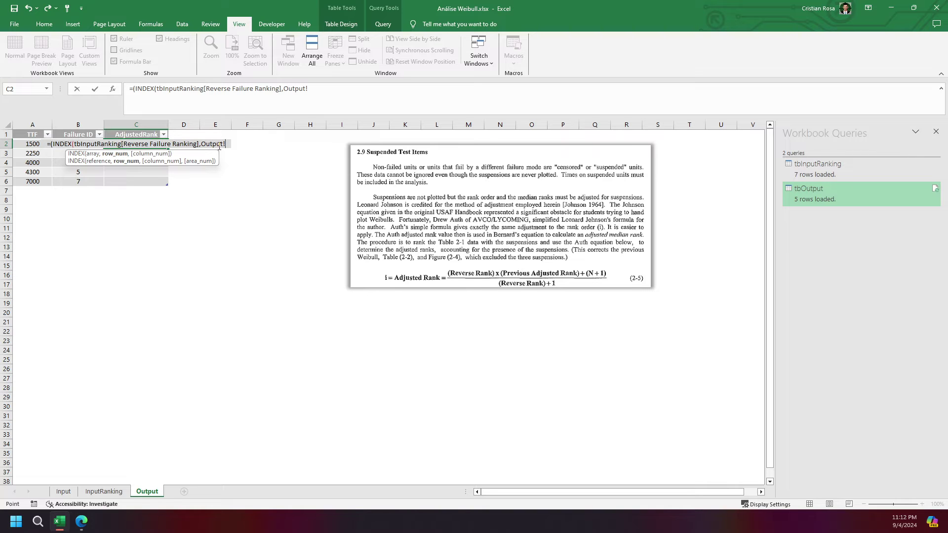
{"action": "left_click_drag", "start_coordinate": [308, 89], "coordinate": [284, 89]}
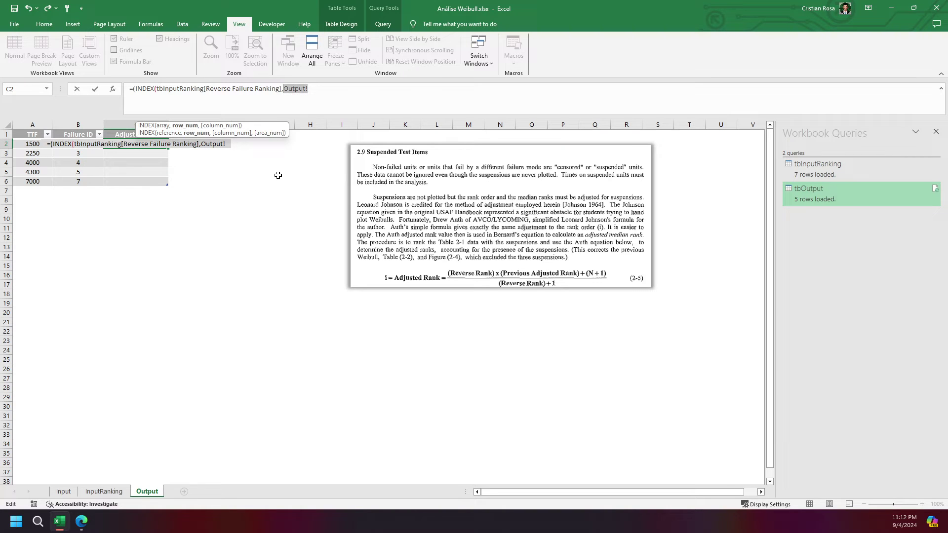
{"action": "left_click", "coordinate": [34, 149]}
{"action": "left_click", "coordinate": [33, 143]}
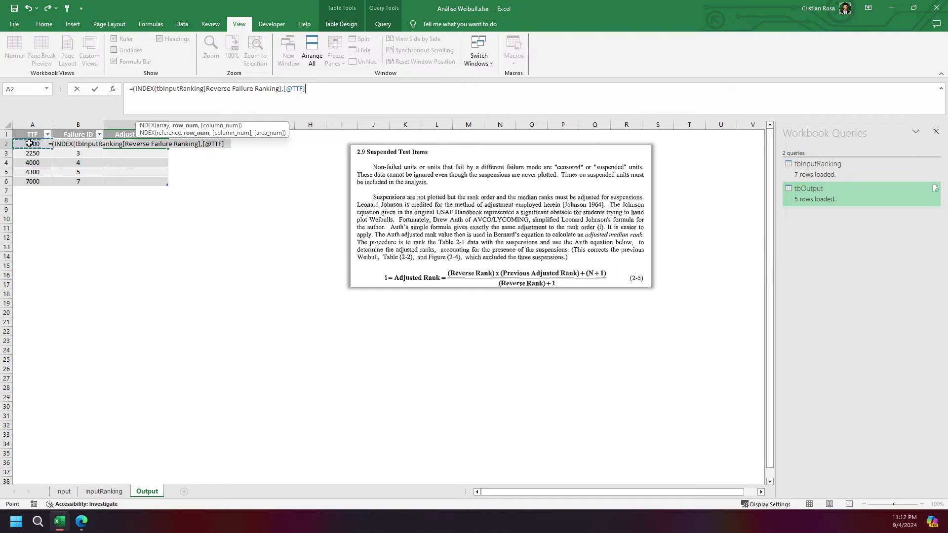
{"action": "type", "text": ","}
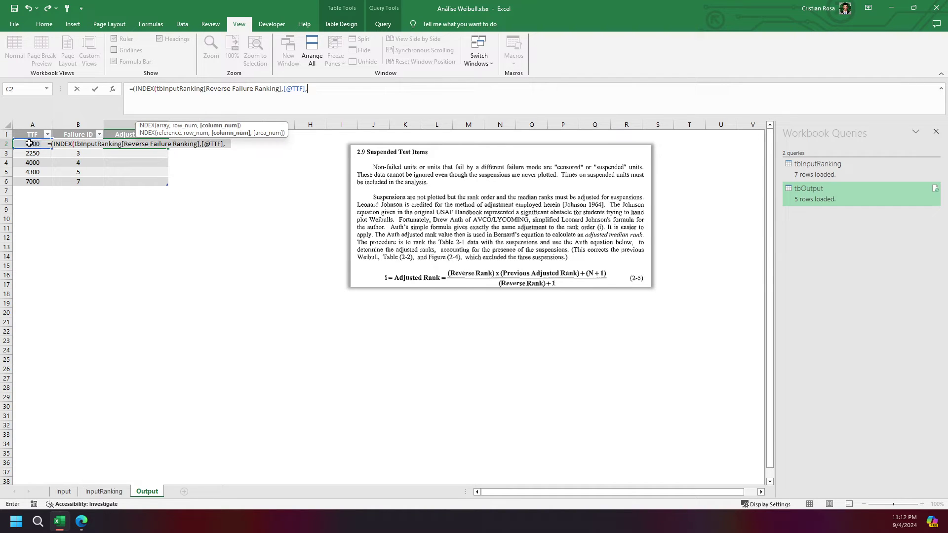
{"action": "type", "text": "0"}
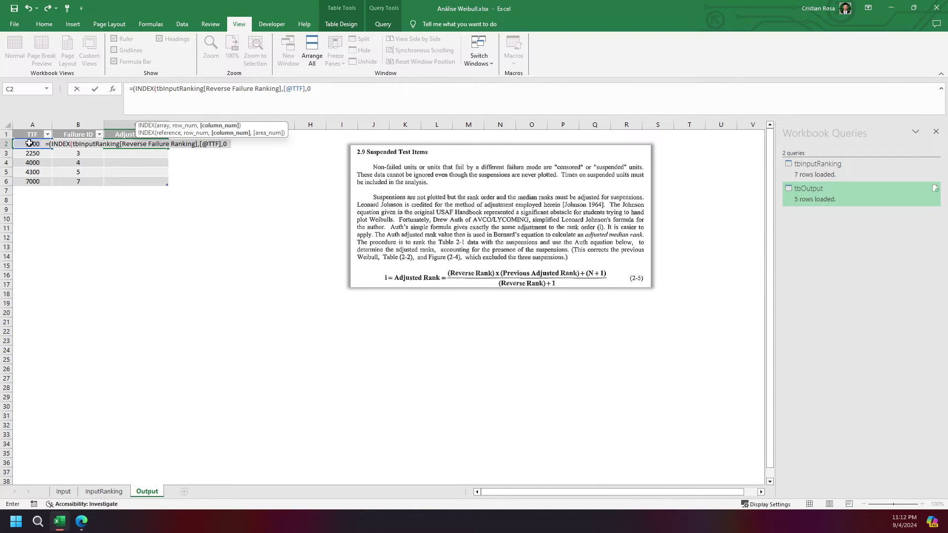
{"action": "type", "text": ")"}
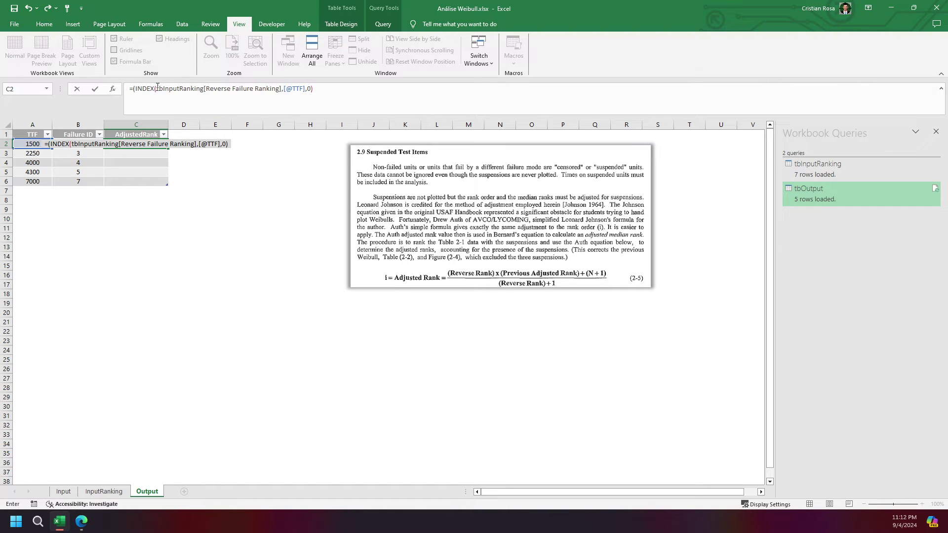
{"action": "left_click_drag", "start_coordinate": [158, 87], "coordinate": [280, 88]}
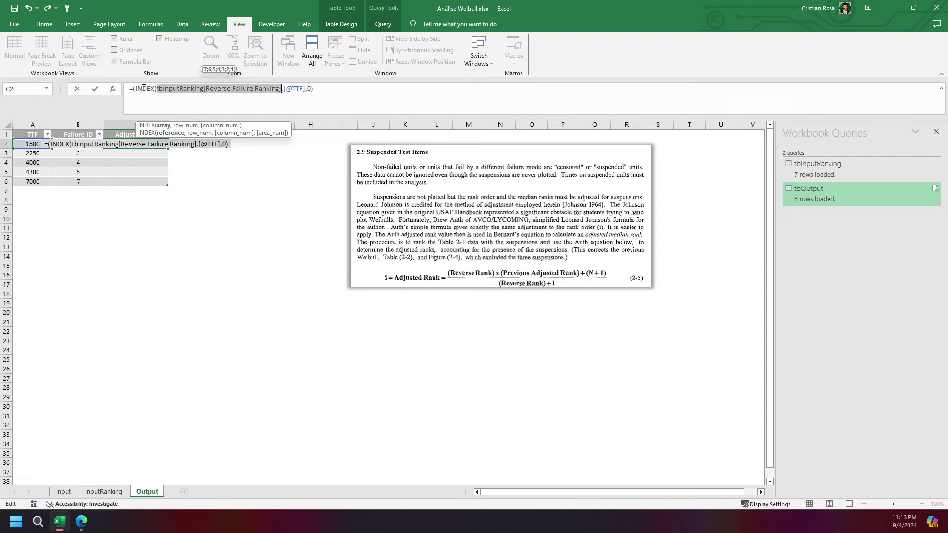
{"action": "left_click", "coordinate": [355, 92]}
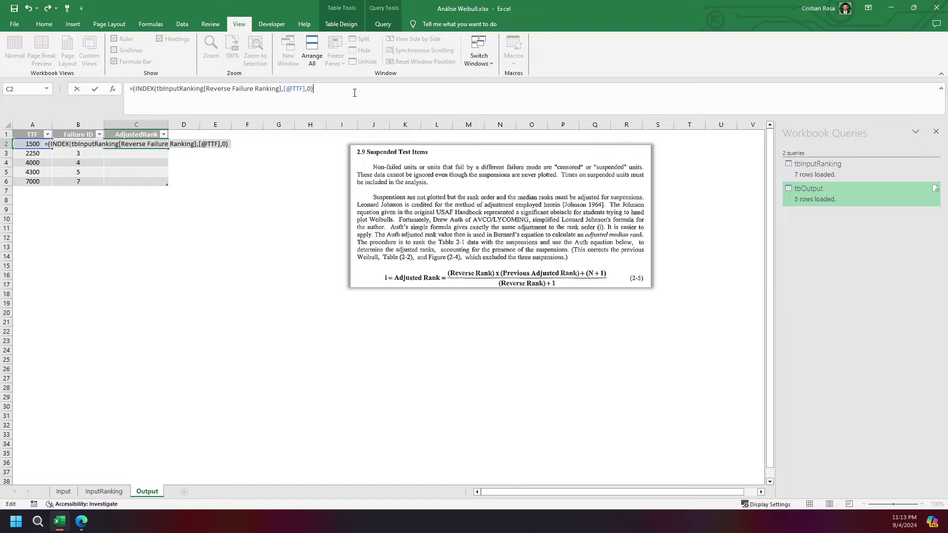
{"action": "type", "text": ")"}
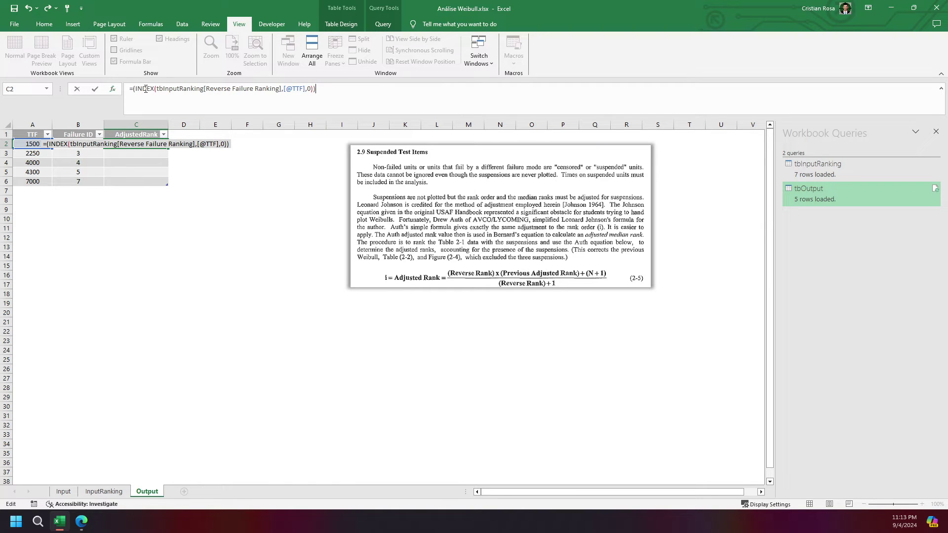
{"action": "left_click", "coordinate": [291, 89]}
{"action": "left_click_drag", "start_coordinate": [320, 87], "coordinate": [286, 89]}
{"action": "left_click", "coordinate": [288, 87]}
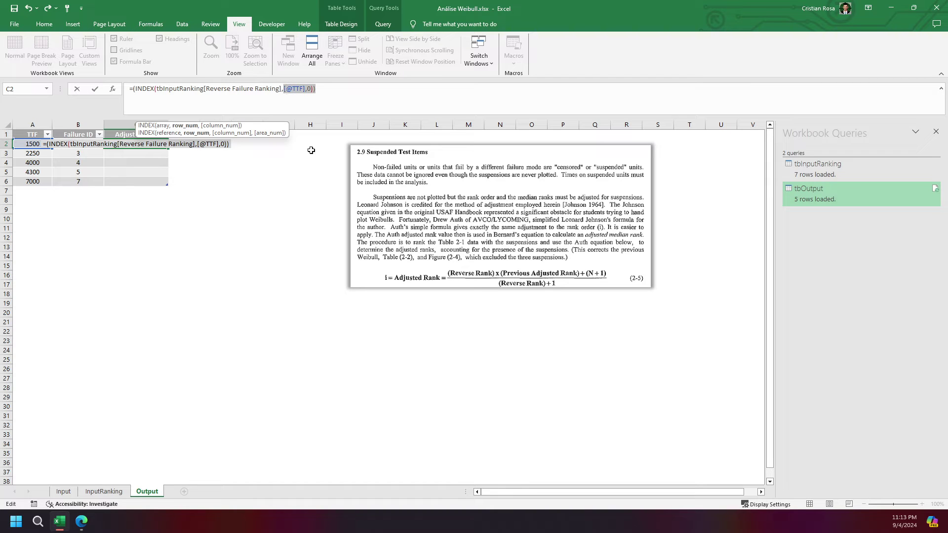
{"action": "key", "text": "BackSpace"}
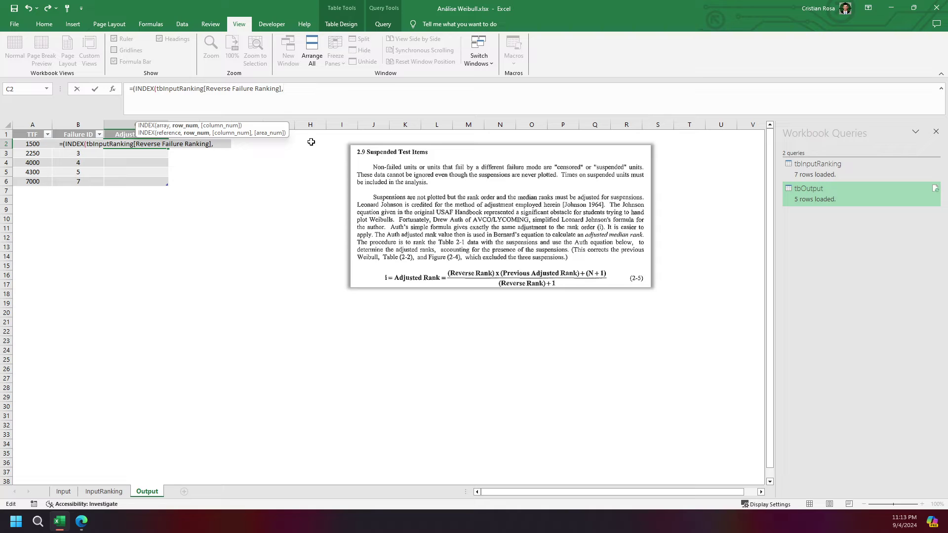
{"action": "left_click_drag", "start_coordinate": [143, 89], "coordinate": [282, 88]}
{"action": "left_click_drag", "start_coordinate": [156, 88], "coordinate": [267, 87]}
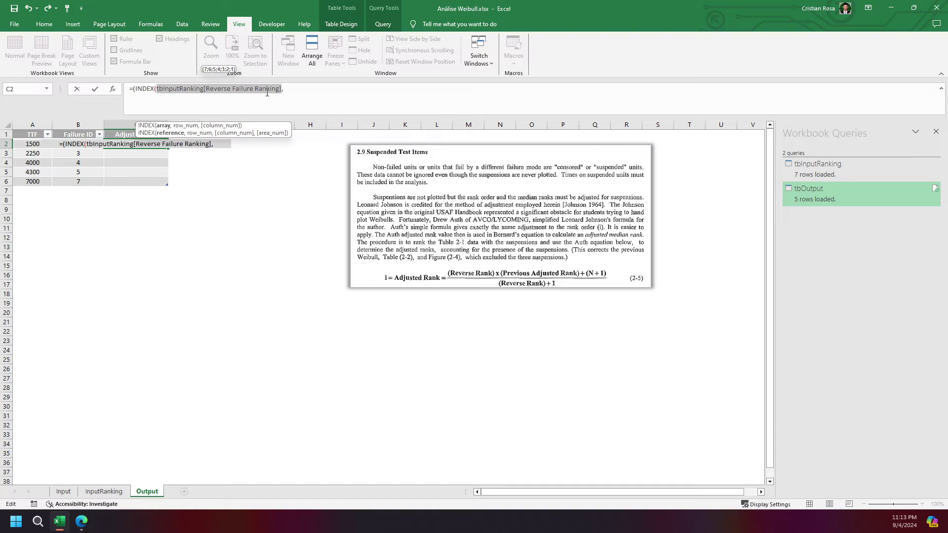
{"action": "left_click", "coordinate": [309, 91]}
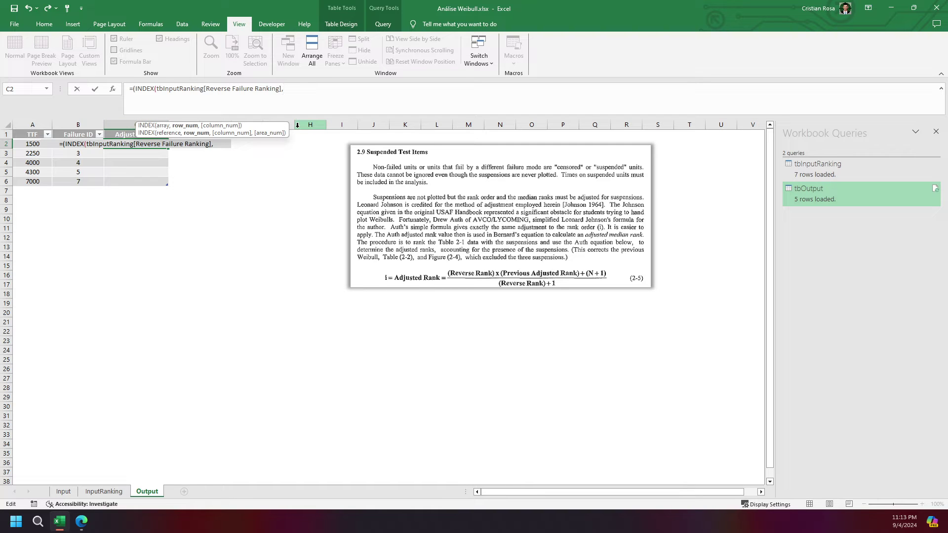
{"action": "type", "text": "match"}
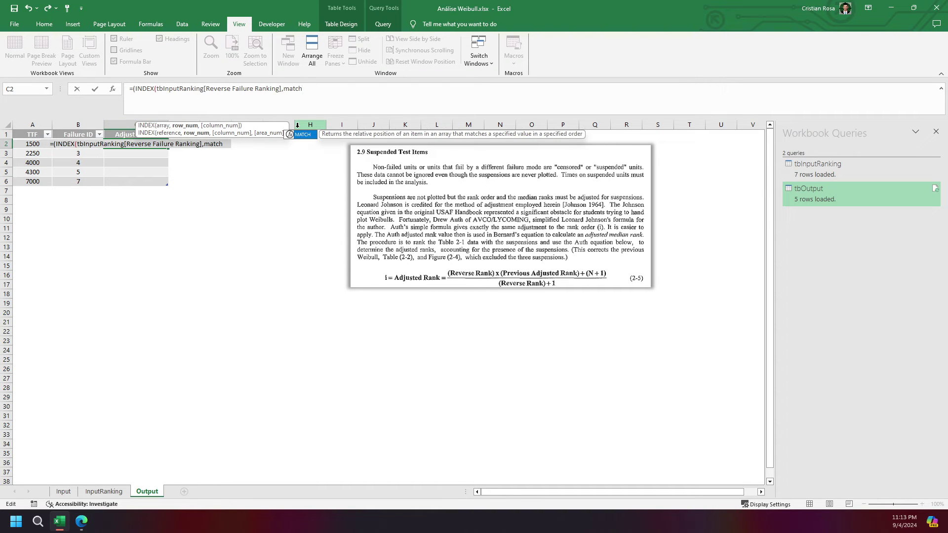
{"action": "double_click", "coordinate": [299, 133]}
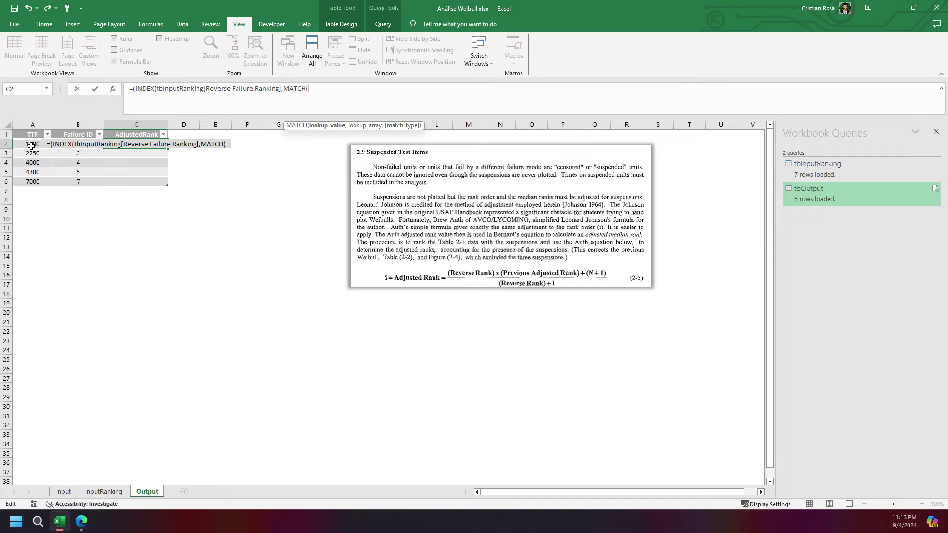
{"action": "left_click", "coordinate": [31, 145]}
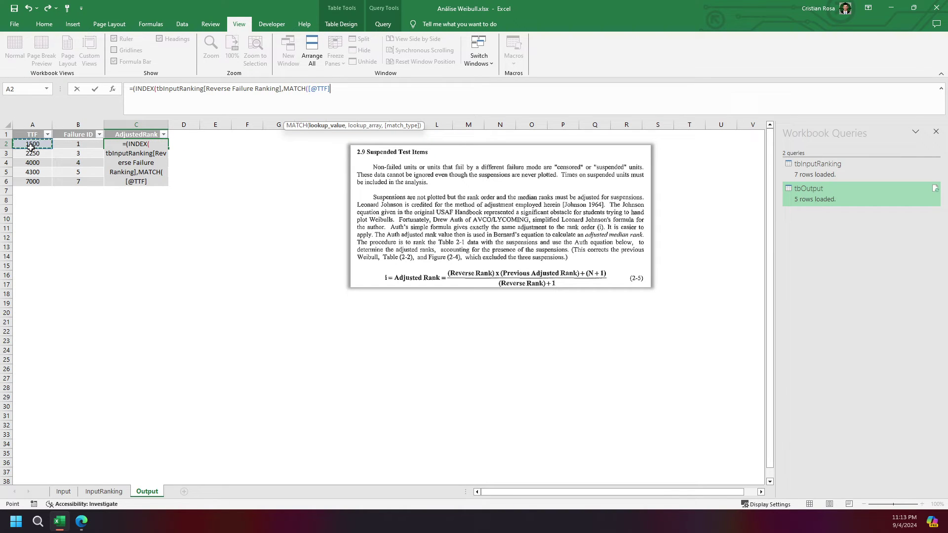
{"action": "type", "text": ","}
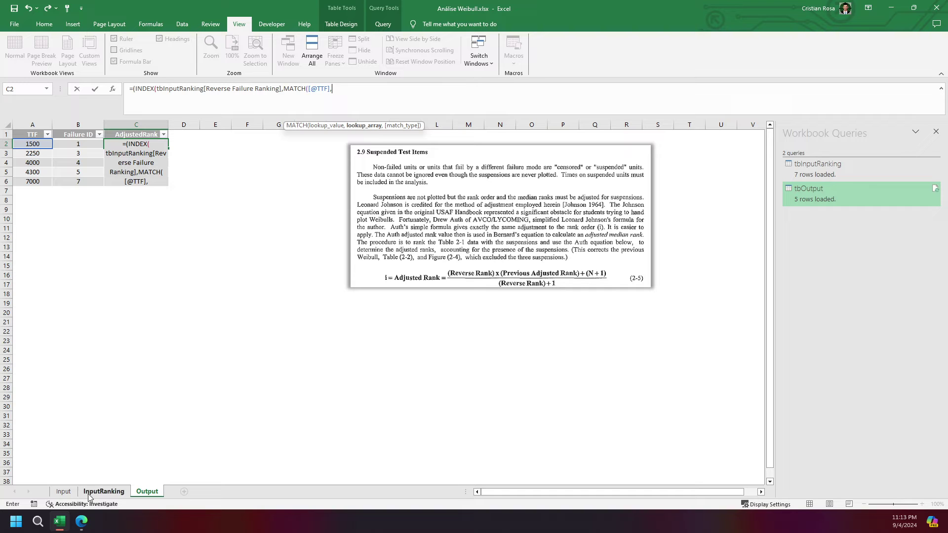
- Complete MATCH with tbInputRanking[TTF] as the lookup array and match type 0, and return to the Output sheet
{"action": "left_click", "coordinate": [104, 492]}
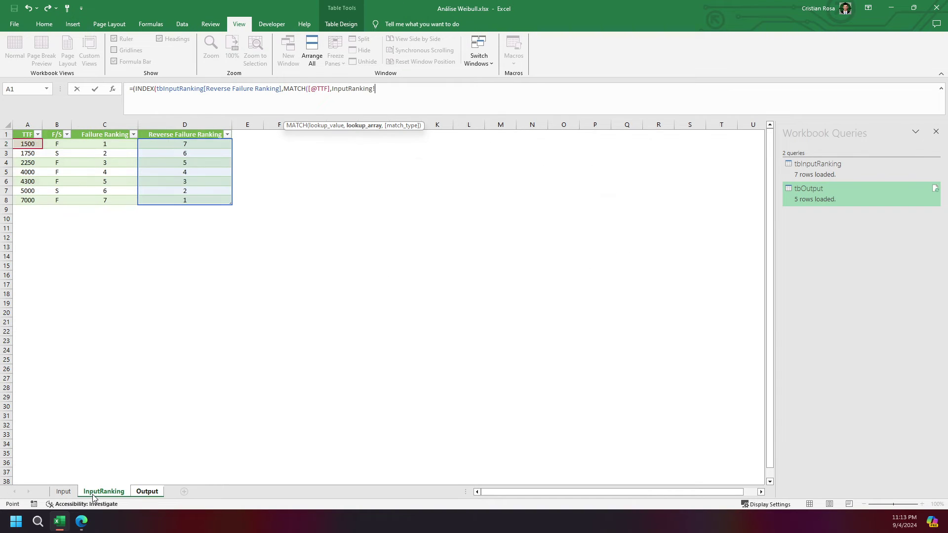
{"action": "left_click", "coordinate": [28, 132]}
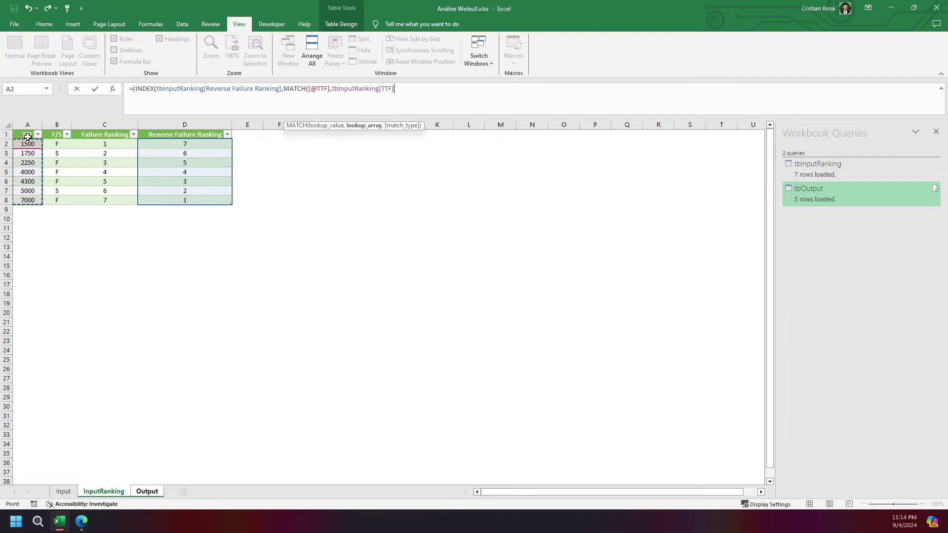
{"action": "type", "text": ",0"}
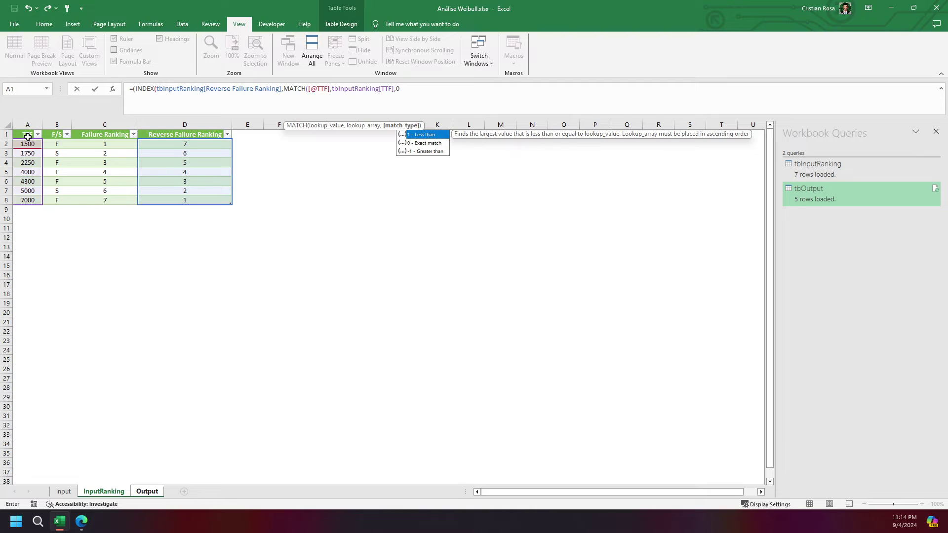
{"action": "type", "text": ")"}
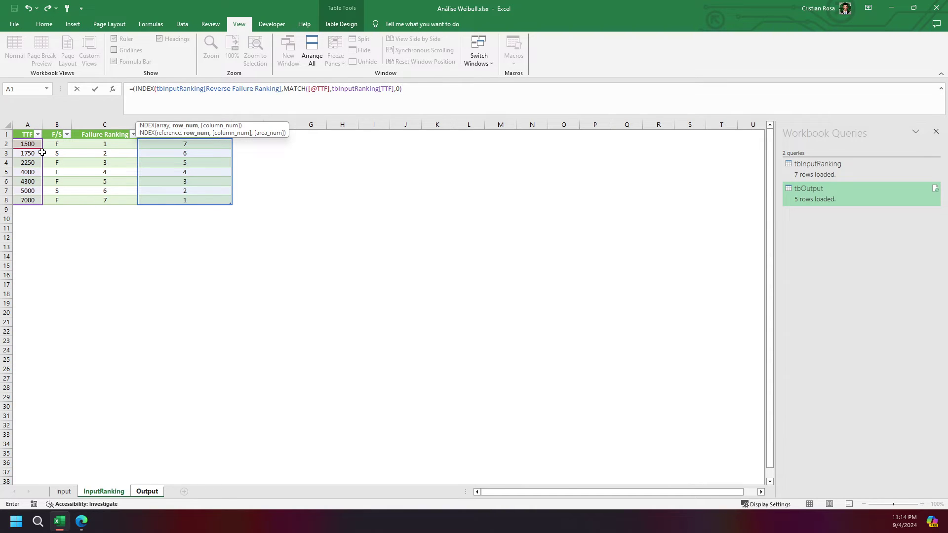
{"action": "left_click", "coordinate": [147, 491]}
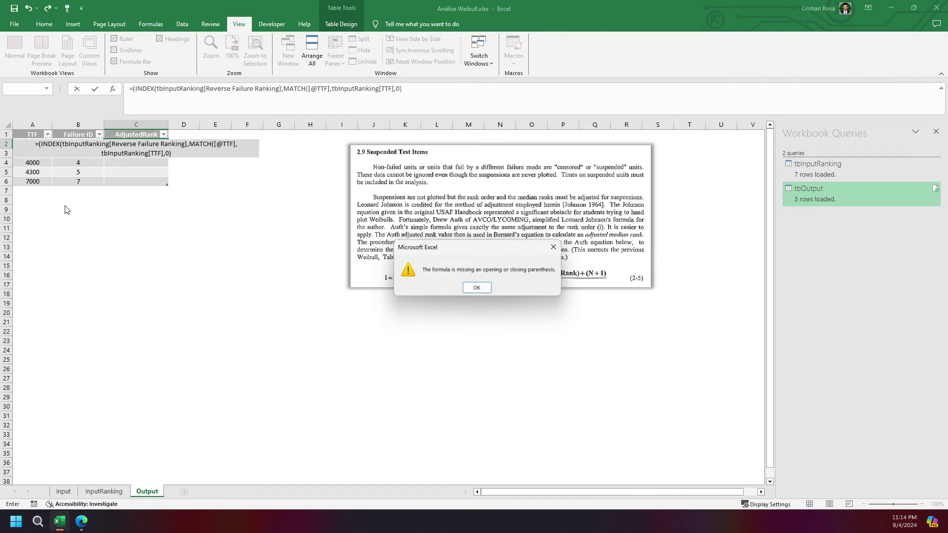
- Try to close the INDEX function directly after MATCH with one more parenthesis and enter the formula
{"action": "left_click", "coordinate": [476, 288]}
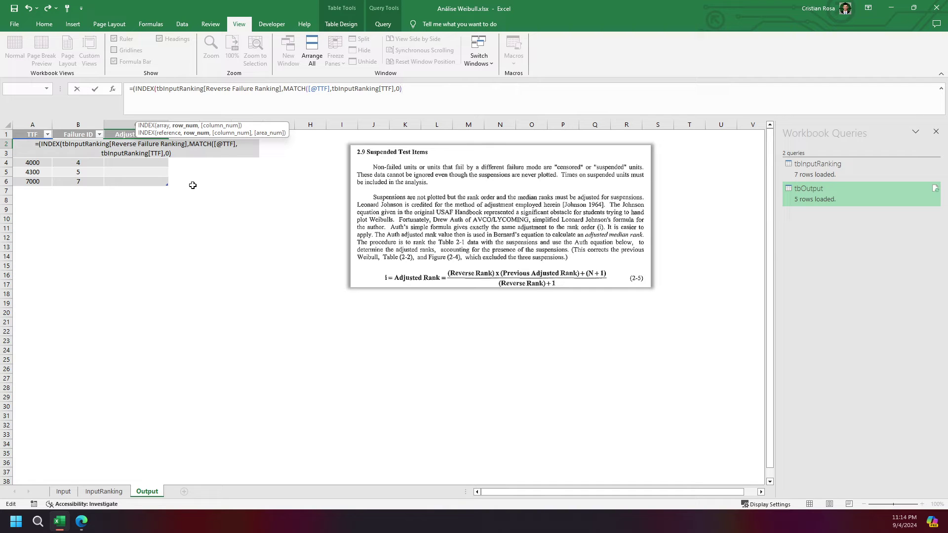
{"action": "left_click", "coordinate": [417, 90]}
{"action": "type", "text": ")"}
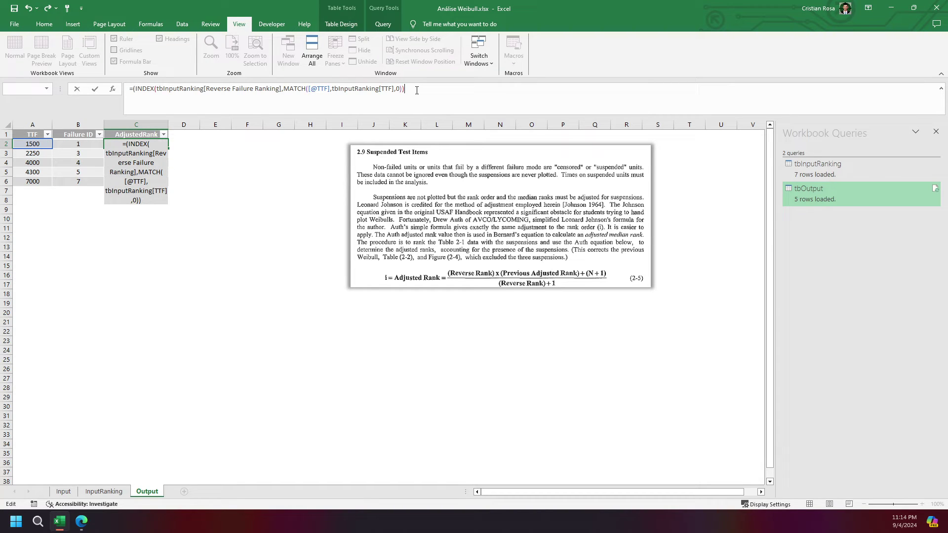
{"action": "key", "text": "Return"}
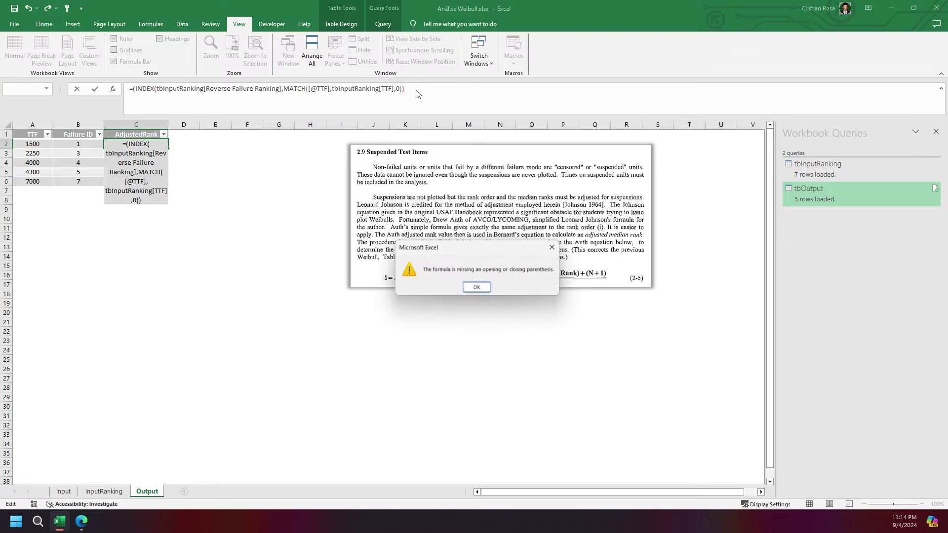
{"action": "key", "text": "Return"}
{"action": "left_click", "coordinate": [427, 92]}
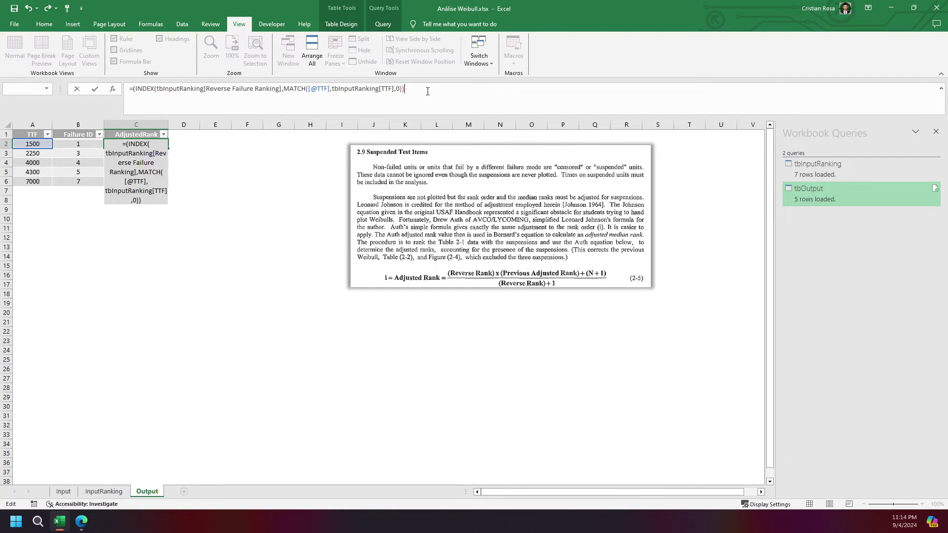
{"action": "key", "text": "BackSpace"}
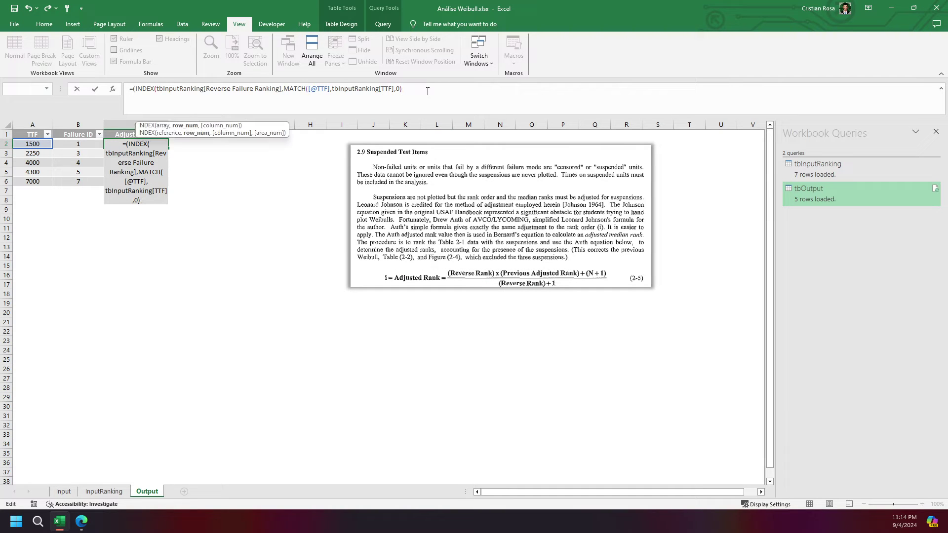
- Add 0 as the INDEX column number, close all parentheses, and enter the formula in the AdjustedRank column
{"action": "type", "text": ","}
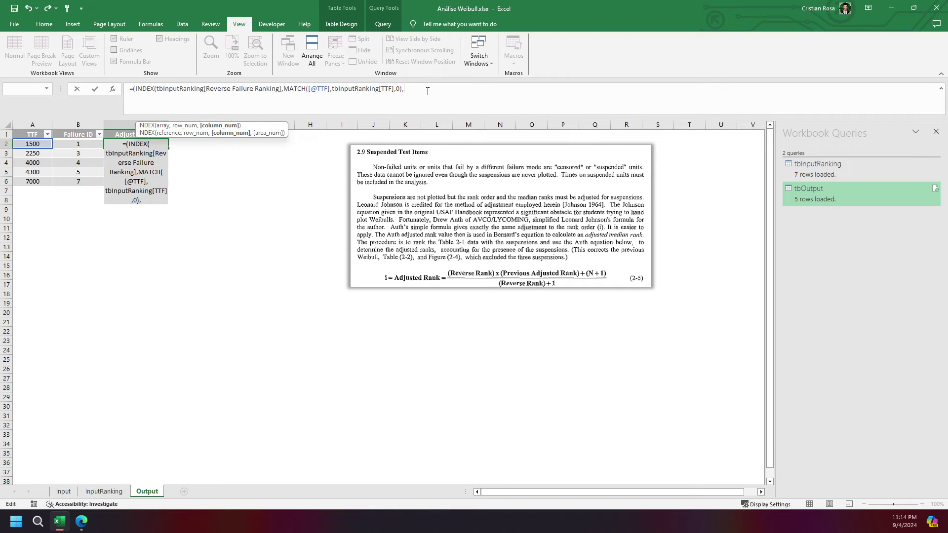
{"action": "type", "text": "0"}
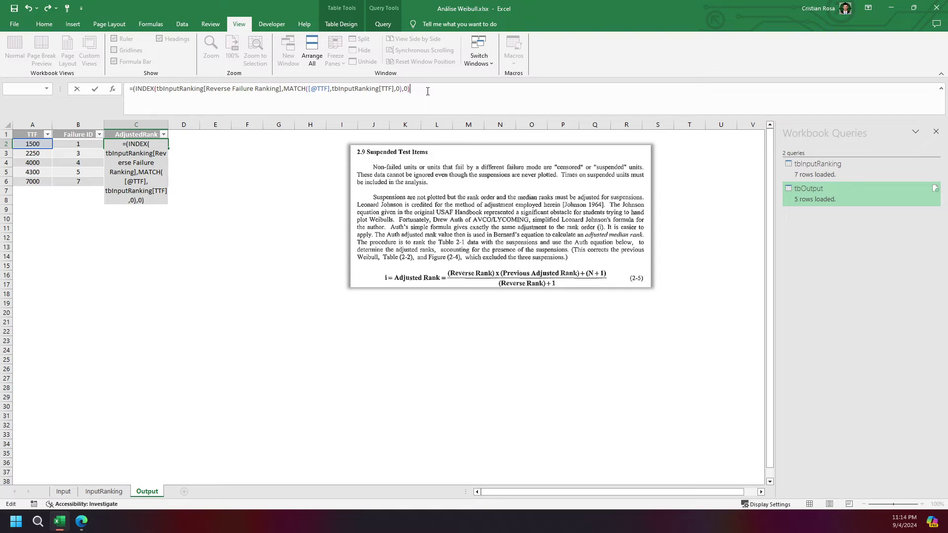
{"action": "key", "text": "Return"}
{"action": "key", "text": "Return"}
{"action": "type", "text": ")"}
{"action": "type", "text": ")"}
{"action": "key", "text": "Return"}
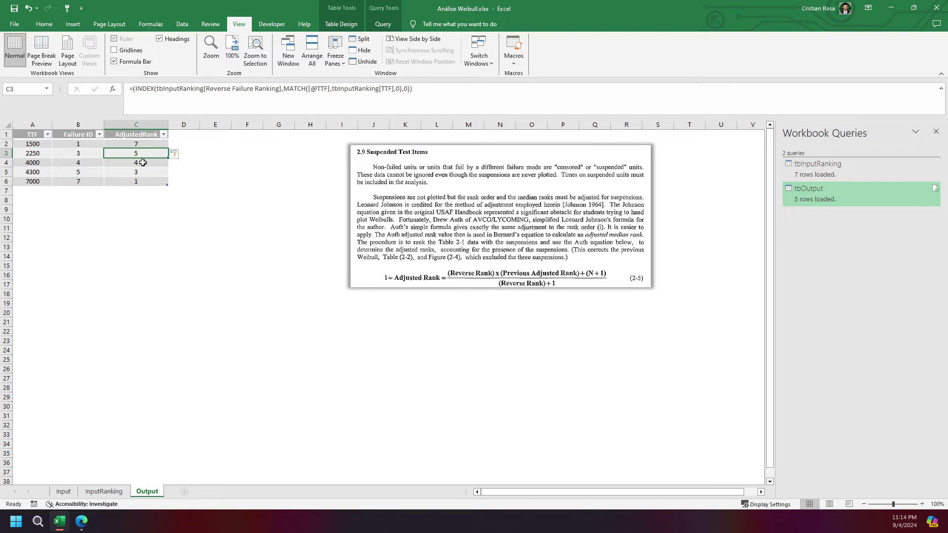
- Reopen the AdjustedRank formula in C2 and append a multiplication by an IF function after the reverse rank lookup
{"action": "left_click", "coordinate": [39, 154]}
{"action": "left_click", "coordinate": [41, 165]}
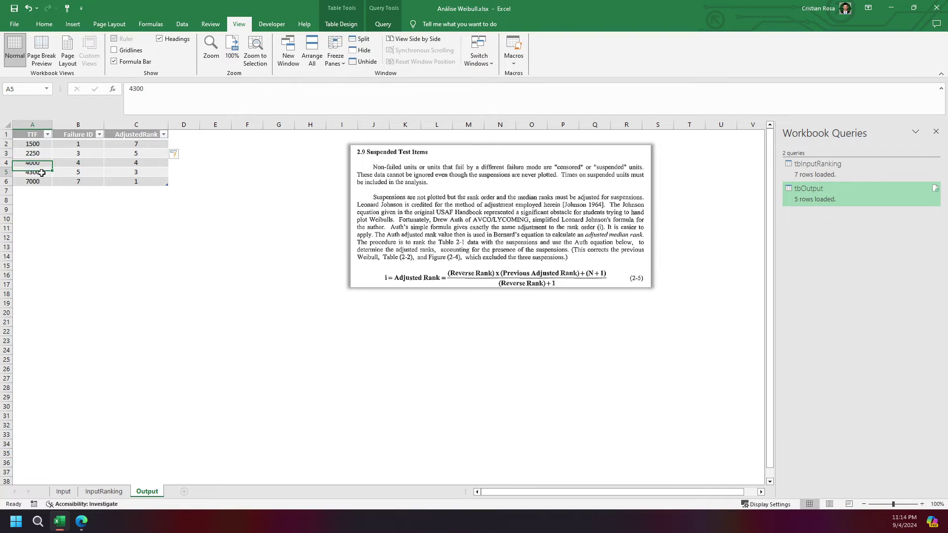
{"action": "left_click", "coordinate": [40, 181]}
{"action": "left_click_drag", "start_coordinate": [137, 144], "coordinate": [137, 181]}
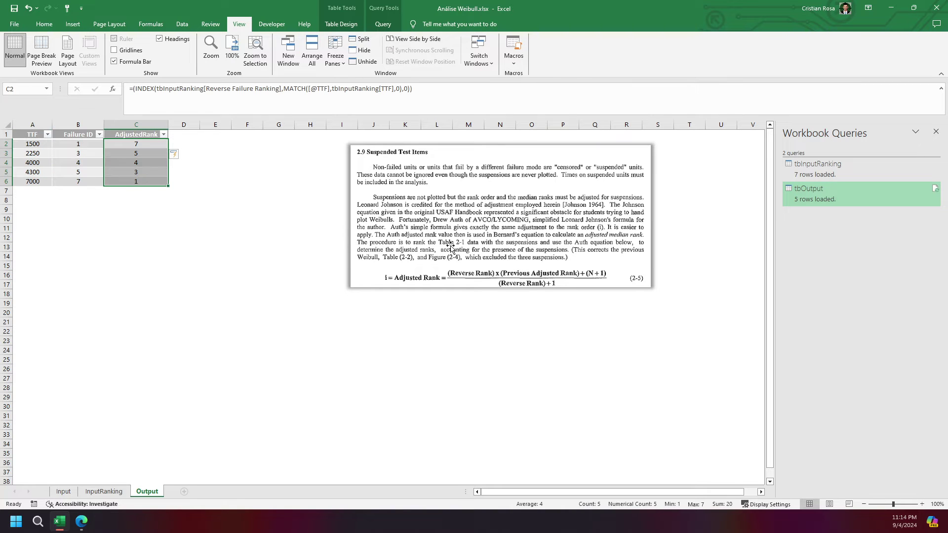
{"action": "left_click", "coordinate": [447, 95]}
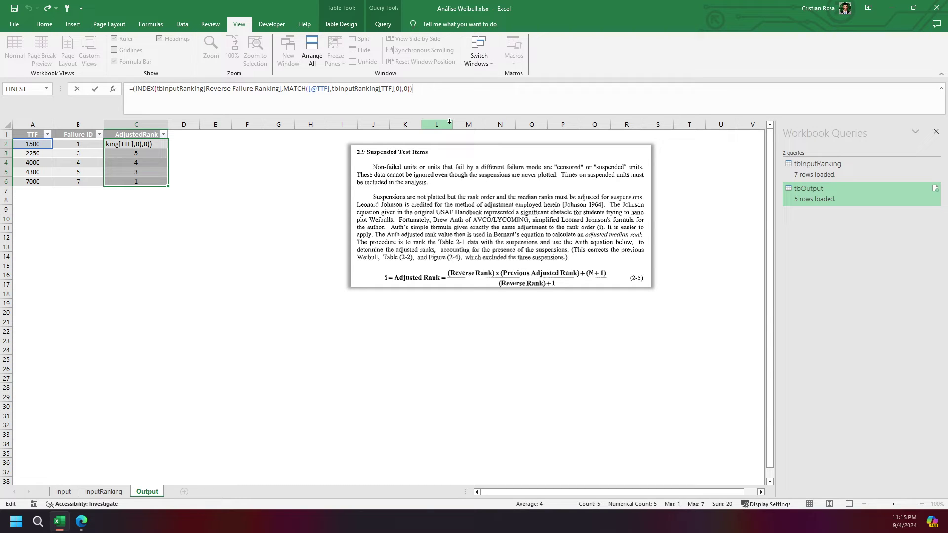
{"action": "type", "text": "*"}
{"action": "left_click", "coordinate": [128, 134]}
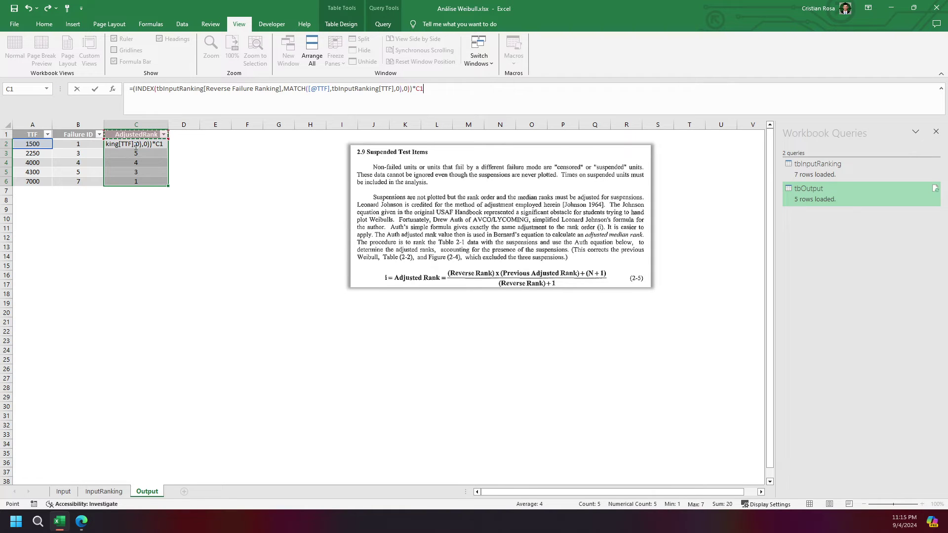
{"action": "key", "text": "BackSpace"}
{"action": "key", "text": "BackSpace"}
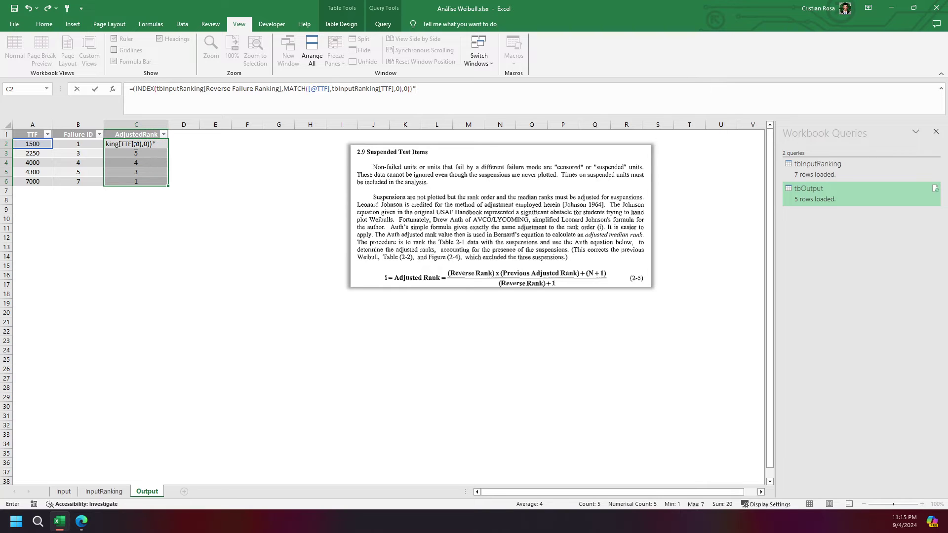
{"action": "type", "text": "if"}
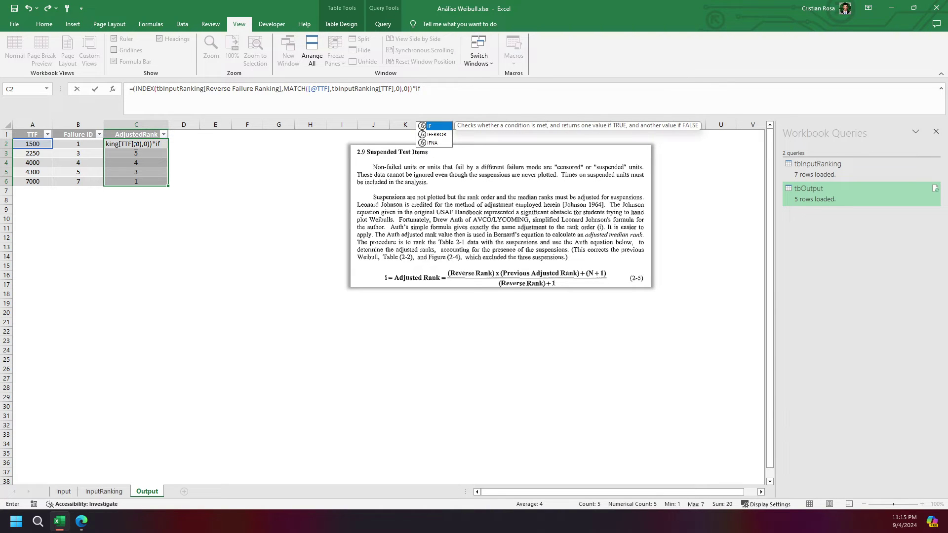
{"action": "key", "text": "Tab"}
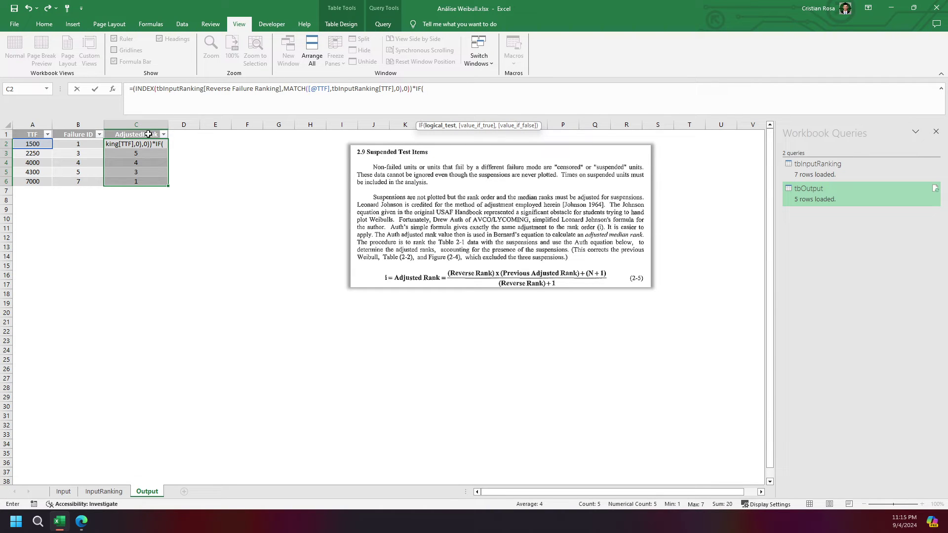
- Use ISNUMBER(C1) as the IF function's logical test and C1, the cell above, as its value if true
{"action": "left_click", "coordinate": [148, 135]}
{"action": "type", "text": "ISNUM"}
{"action": "key", "text": "Tab"}
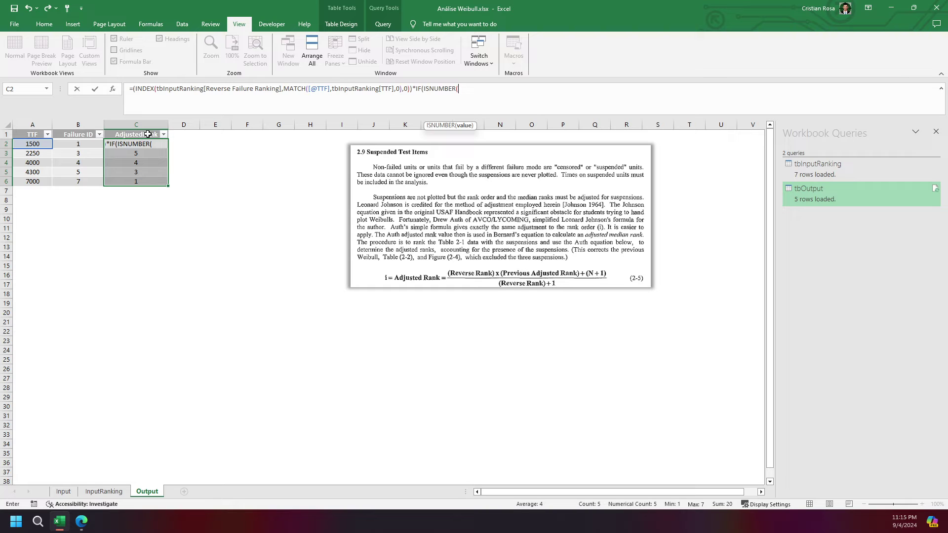
{"action": "left_click", "coordinate": [147, 135]}
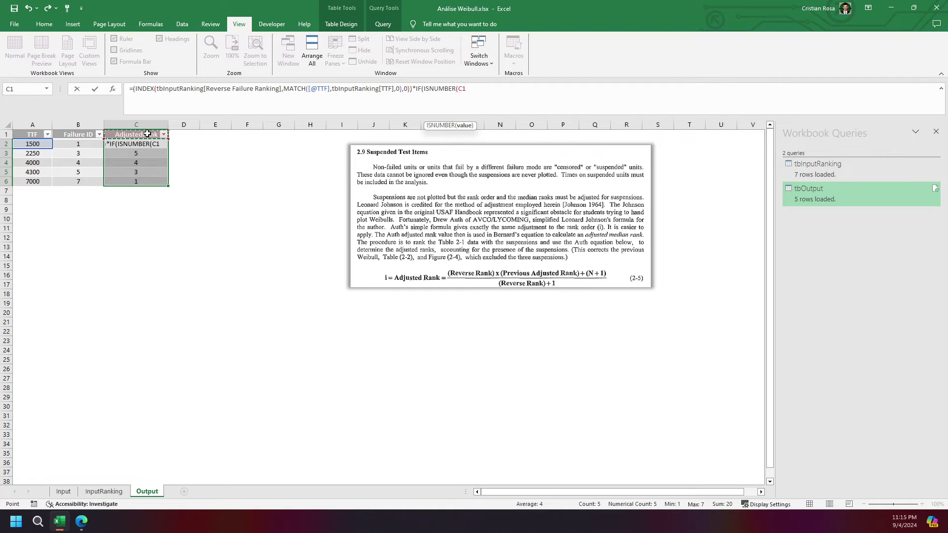
{"action": "type", "text": "),"}
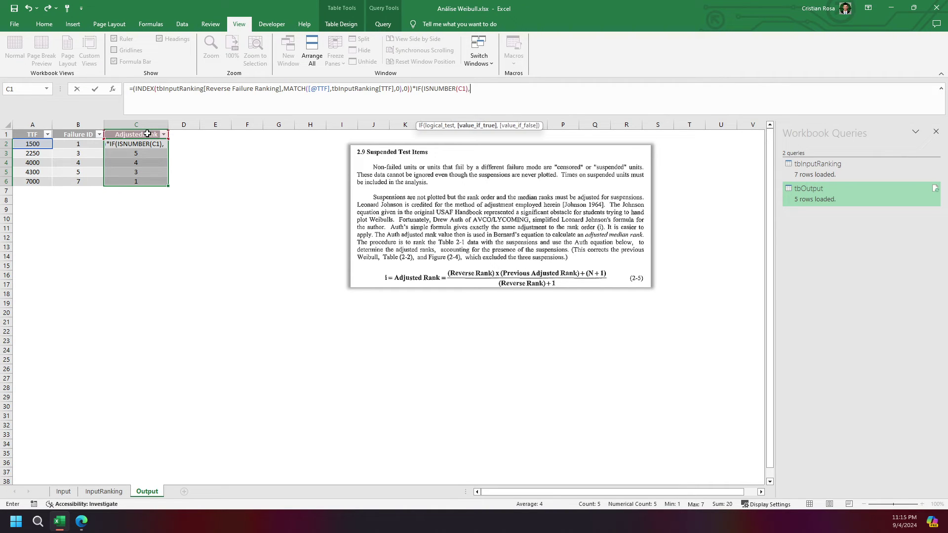
{"action": "left_click", "coordinate": [148, 134]}
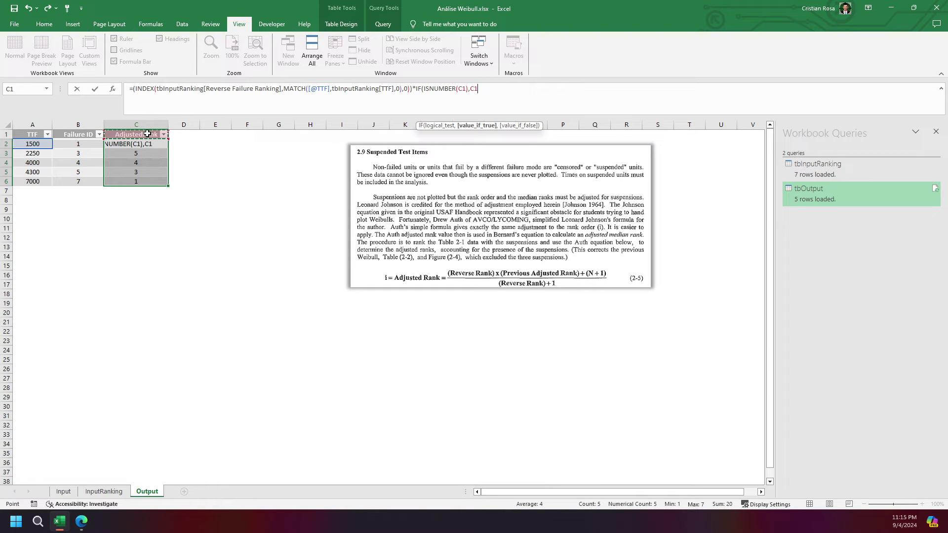
- Complete the IF function in C2's AdjustedRank formula with 0 as the value when C1 is not a number
{"action": "type", "text": ",0)+"}
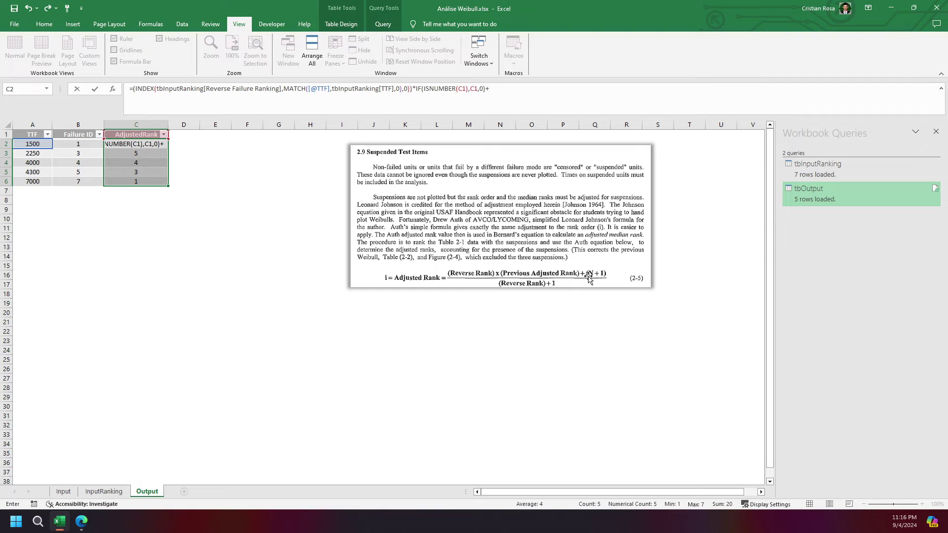
{"action": "type", "text": "counta"}
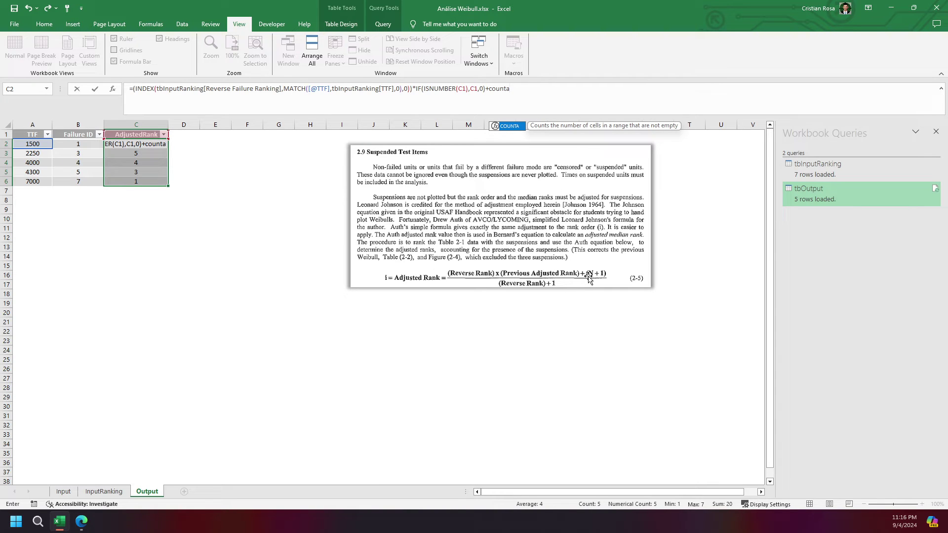
{"action": "double_click", "coordinate": [518, 126]}
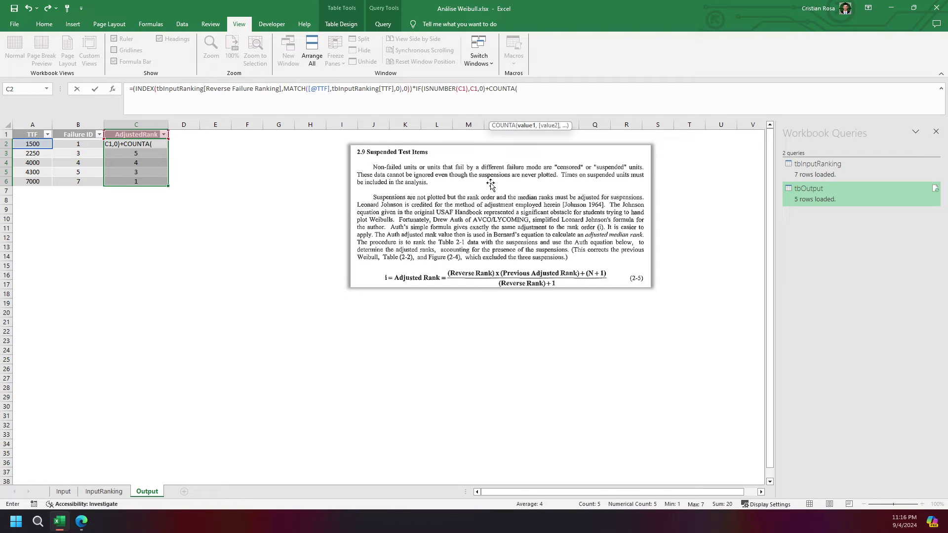
{"action": "left_click", "coordinate": [104, 491]}
{"action": "left_click", "coordinate": [33, 176]}
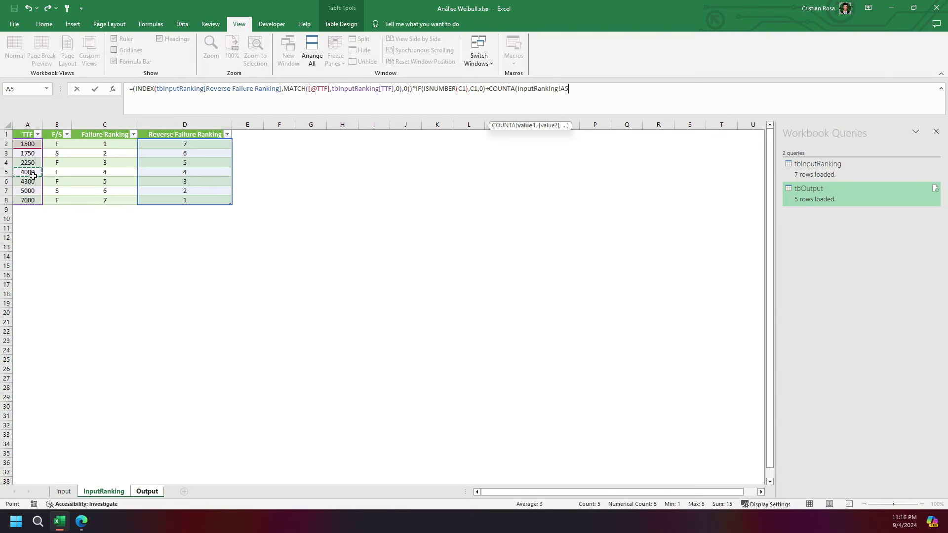
{"action": "key", "text": "ctrl+space"}
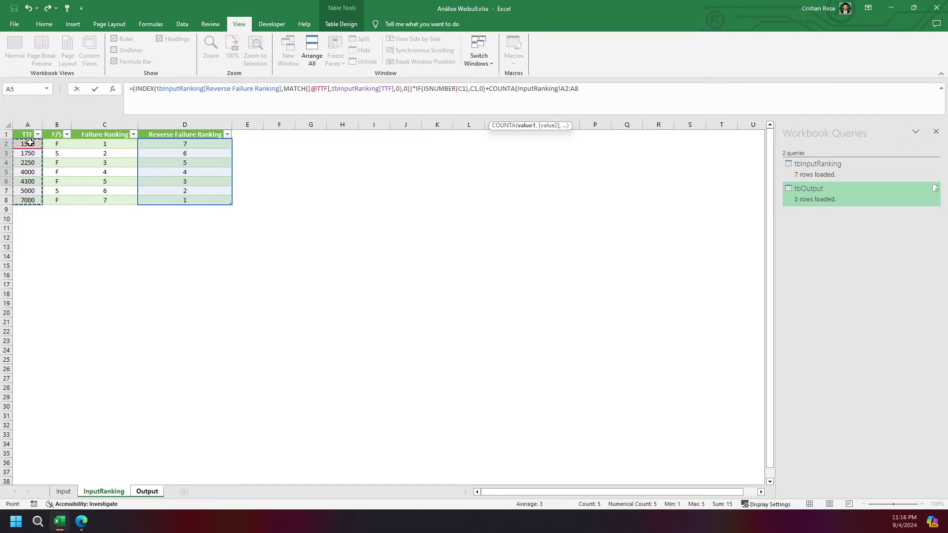
{"action": "left_click", "coordinate": [26, 129]}
{"action": "left_click", "coordinate": [32, 154]}
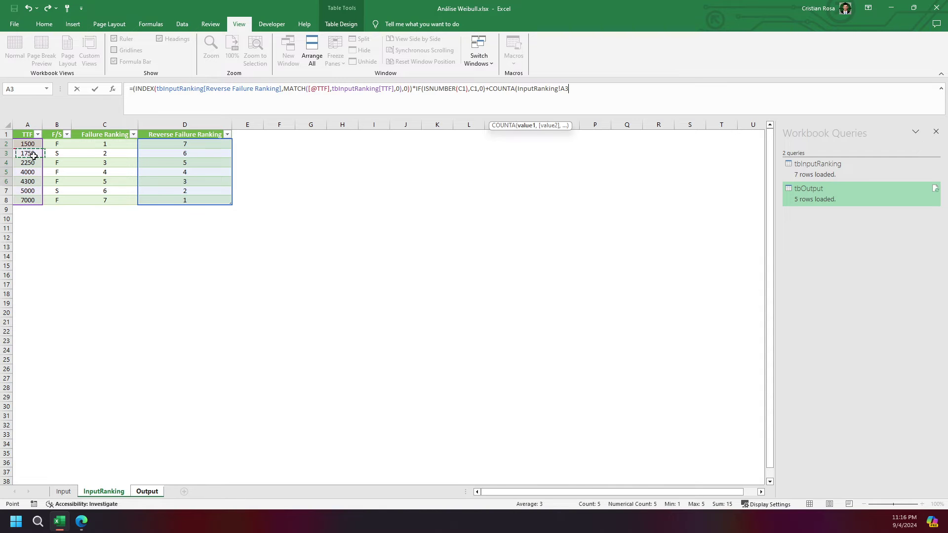
{"action": "key", "text": "ctrl+space"}
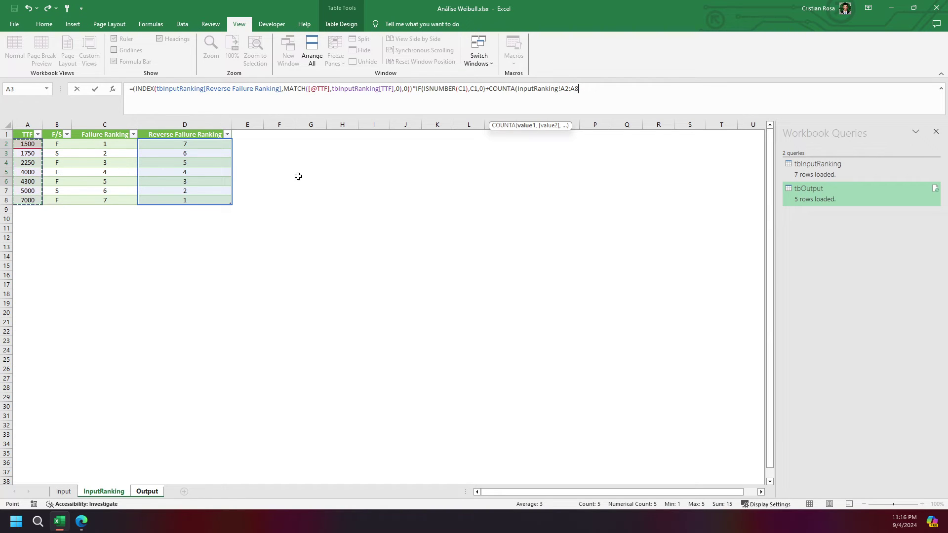
{"action": "left_click", "coordinate": [83, 155]}
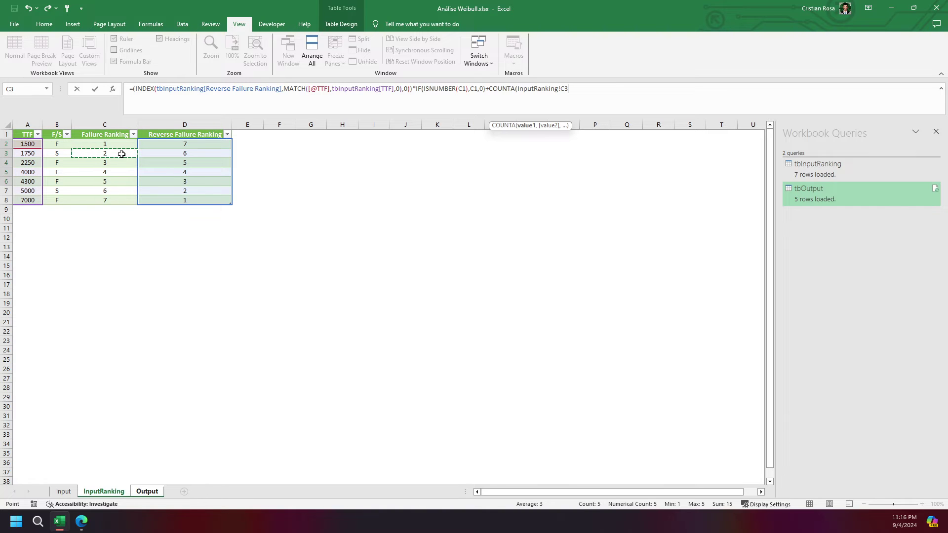
{"action": "left_click", "coordinate": [123, 144]}
{"action": "key", "text": "ctrl+space"}
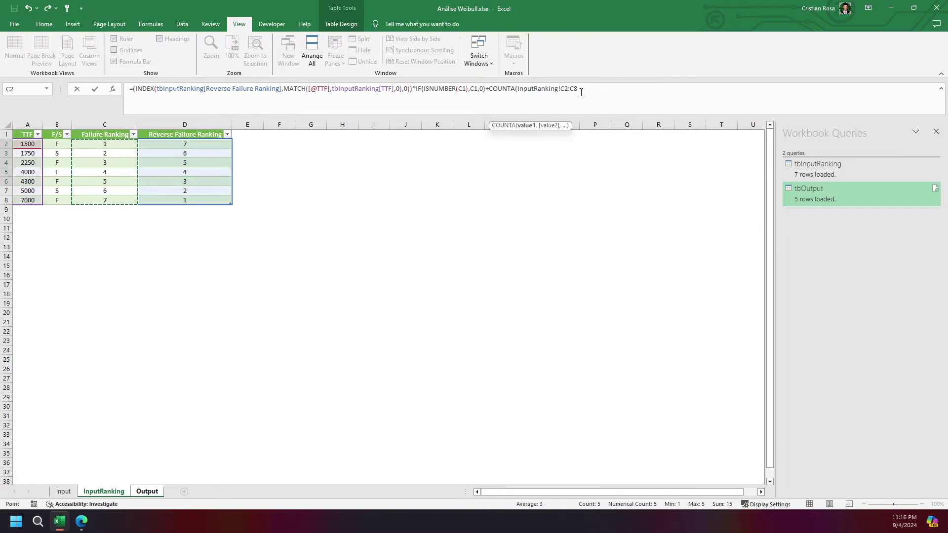
{"action": "left_click_drag", "start_coordinate": [582, 92], "coordinate": [490, 91]}
{"action": "key", "text": "BackSpace"}
{"action": "key", "text": "BackSpace"}
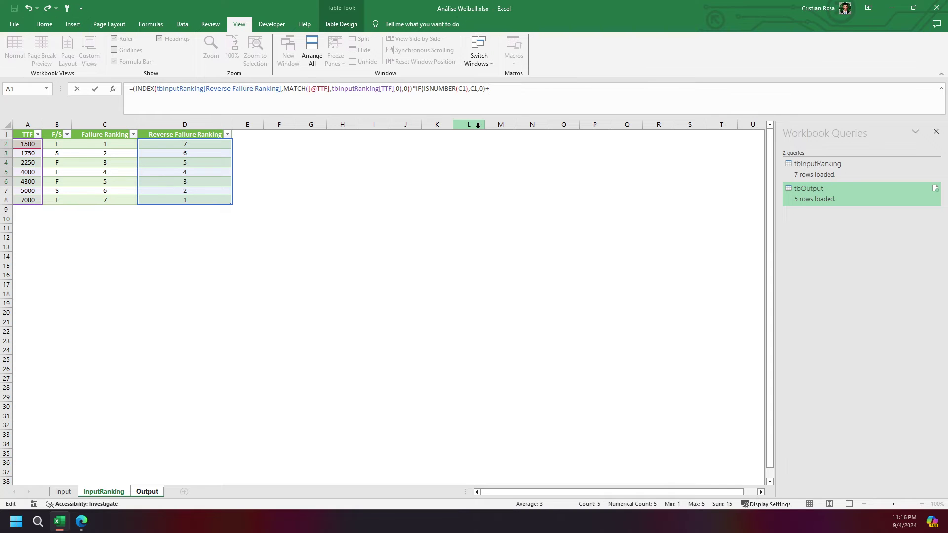
- Append the N+1 term to C2's AdjustedRank formula using +(COUNTA over tbInputRanking[TTF] and +1)
{"action": "key", "text": "Return"}
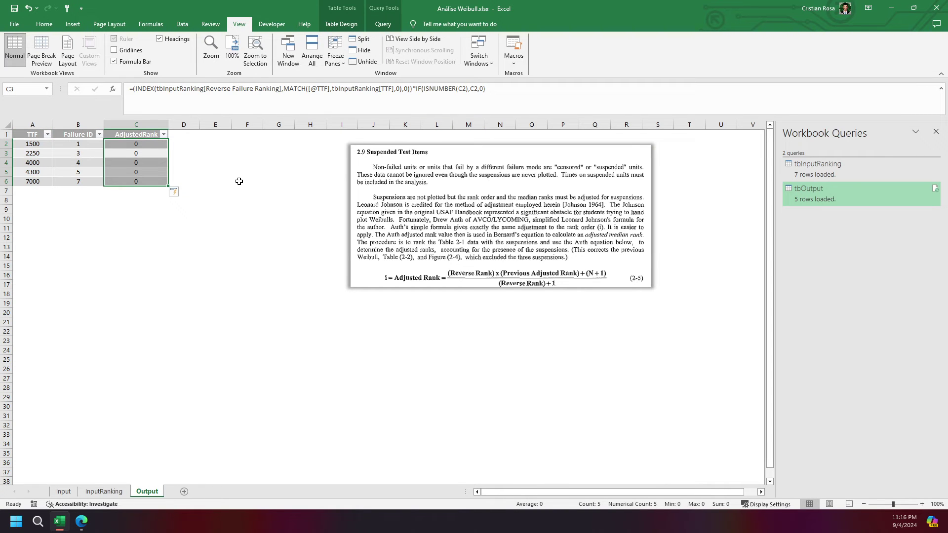
{"action": "left_click", "coordinate": [136, 146]}
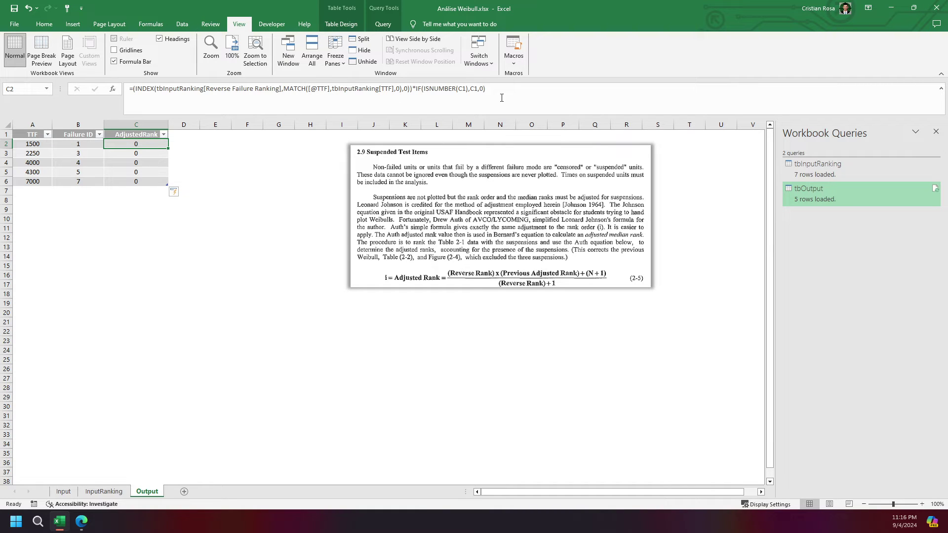
{"action": "key", "text": "F2"}
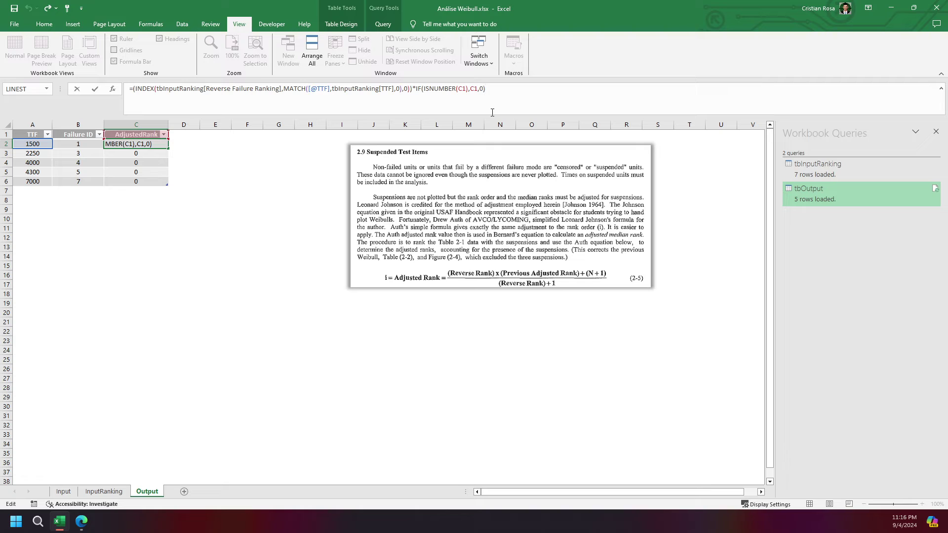
{"action": "type", "text": "+(counta"}
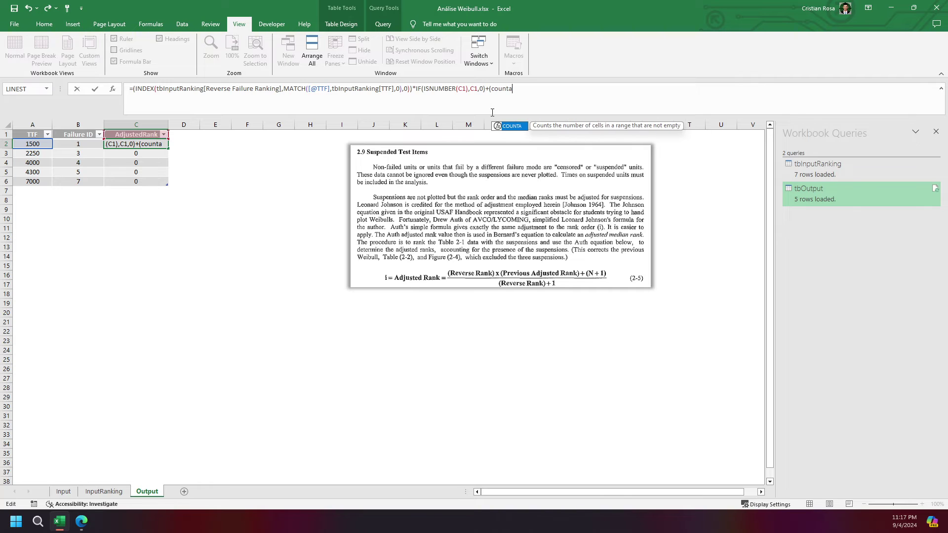
{"action": "key", "text": "Tab"}
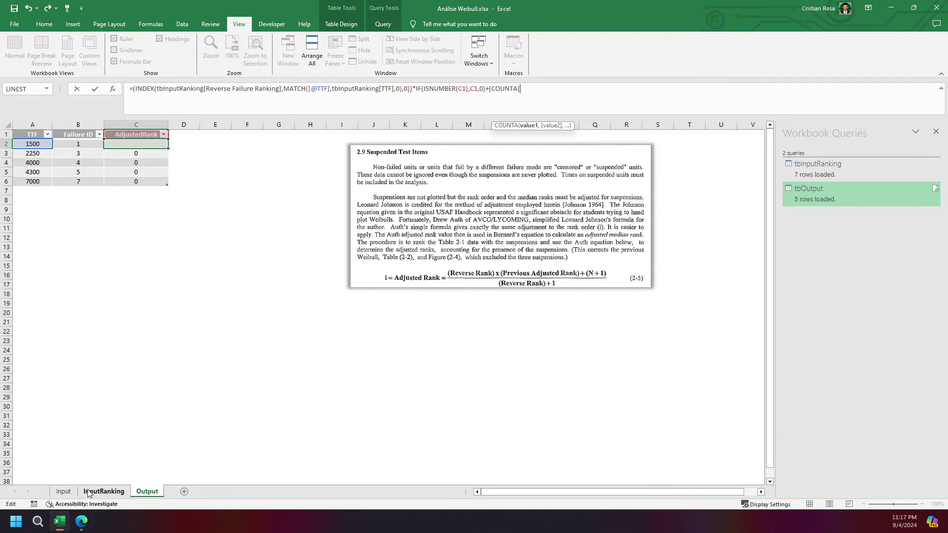
{"action": "left_click", "coordinate": [91, 491]}
{"action": "left_click", "coordinate": [31, 181]}
{"action": "key", "text": "ctrl+space"}
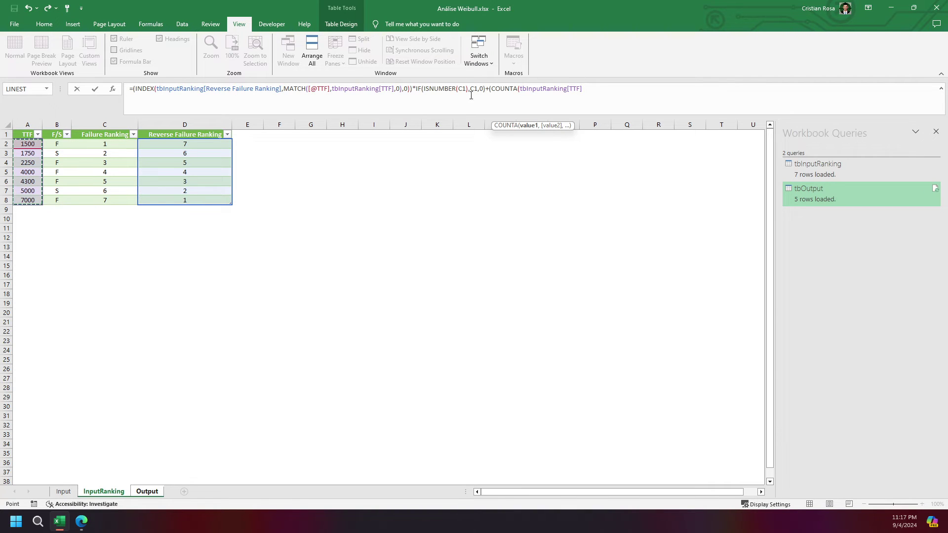
{"action": "left_click", "coordinate": [620, 98]}
{"action": "type", "text": "+1)"}
{"action": "key", "text": "Return"}
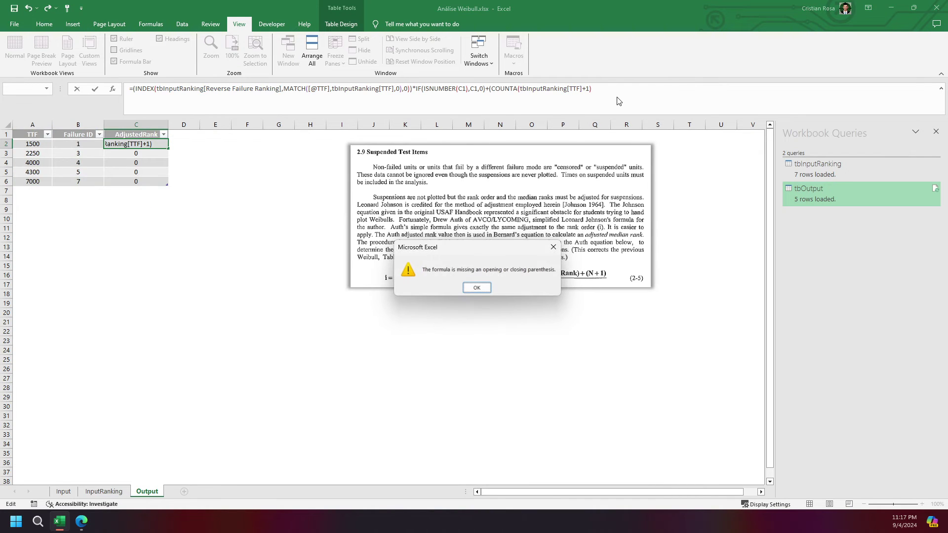
- Insert the missing closing parenthesis after tbInputRanking[TTF] in the COUNTA term and commit the formula
{"action": "left_click", "coordinate": [473, 290]}
{"action": "left_click", "coordinate": [583, 88]}
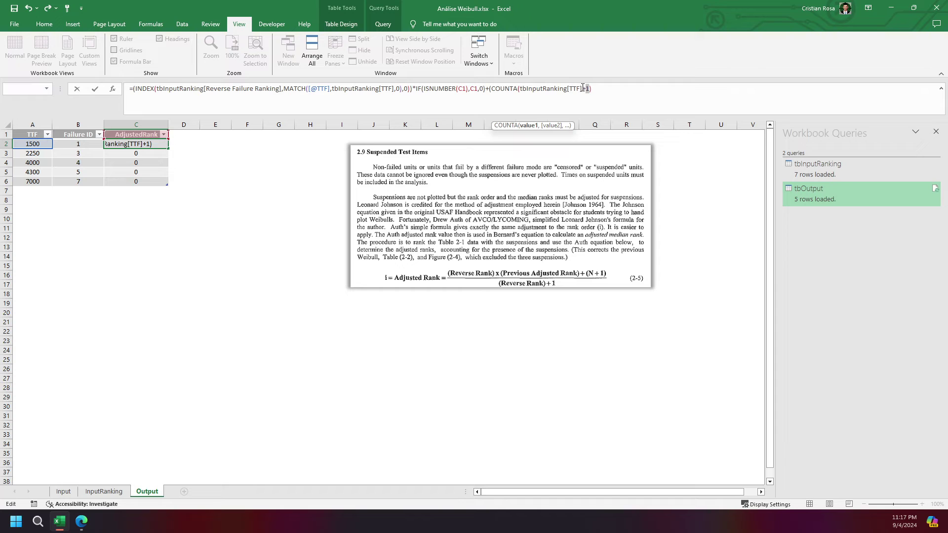
{"action": "type", "text": ")"}
{"action": "key", "text": "Return"}
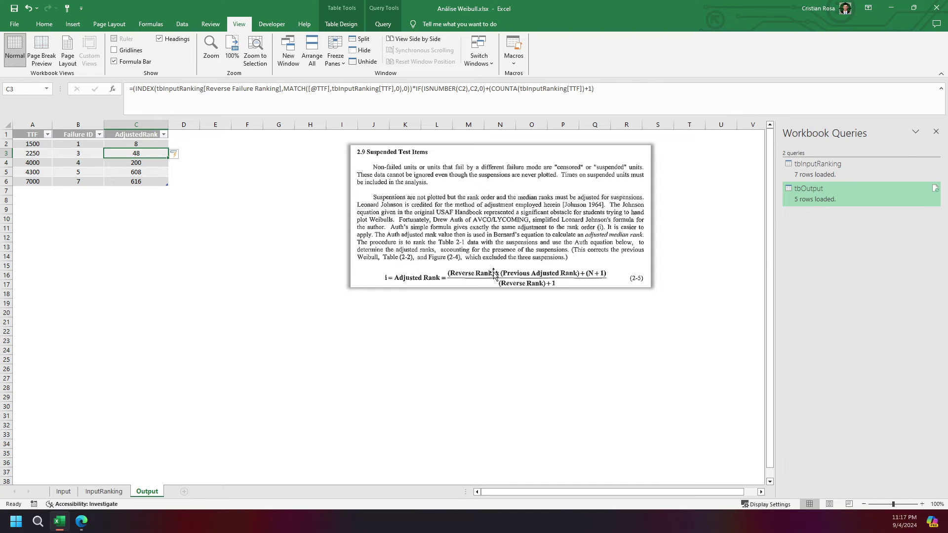
- Enclose C2's whole AdjustedRank expression in parentheses as the numerator and add a division operator after it
{"action": "left_click", "coordinate": [142, 144]}
{"action": "left_click", "coordinate": [617, 93]}
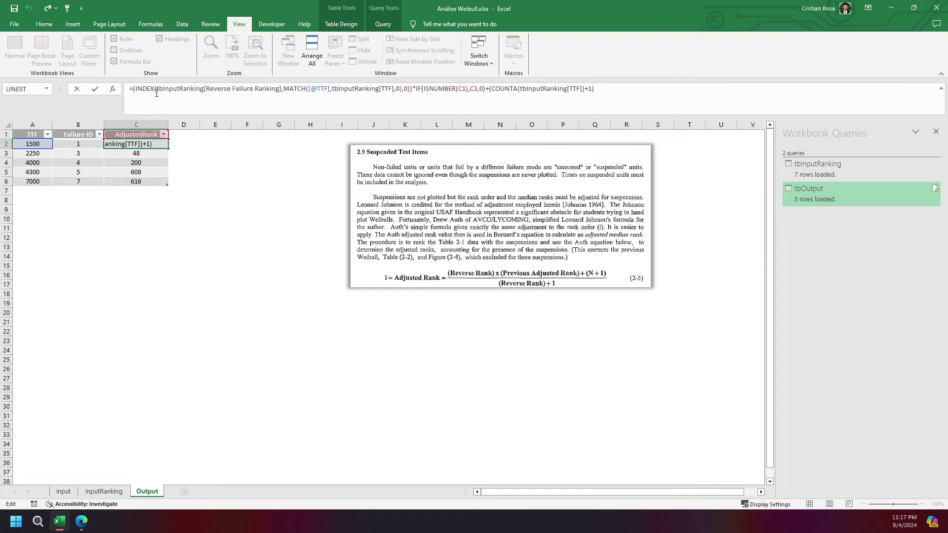
{"action": "left_click", "coordinate": [132, 89]}
{"action": "type", "text": "("}
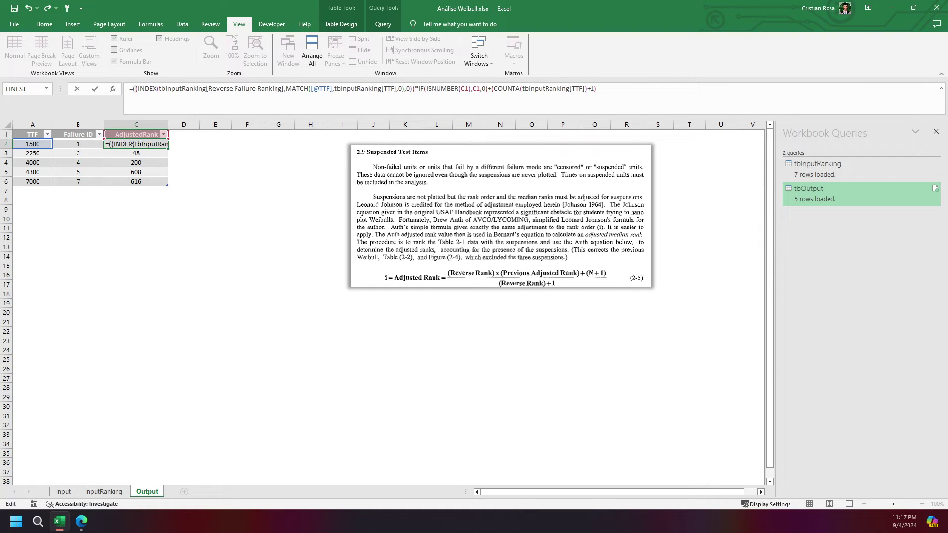
{"action": "left_click", "coordinate": [613, 96]}
{"action": "type", "text": "/"}
- Reuse the INDEX/MATCH reverse-ranking lookup as the divisor, add 1 to it within parentheses, and commit the AdjustedRank formula
{"action": "left_click_drag", "start_coordinate": [135, 89], "coordinate": [414, 87]}
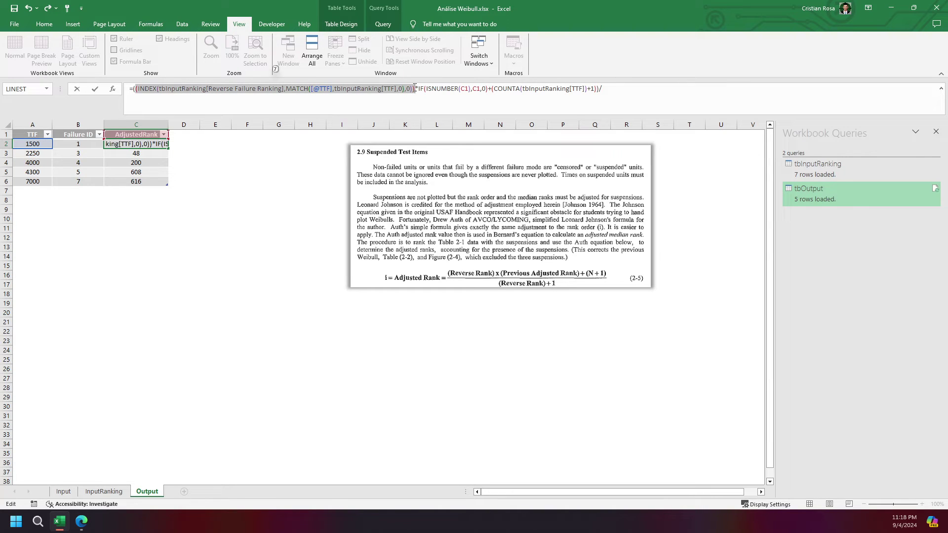
{"action": "left_click", "coordinate": [614, 90]}
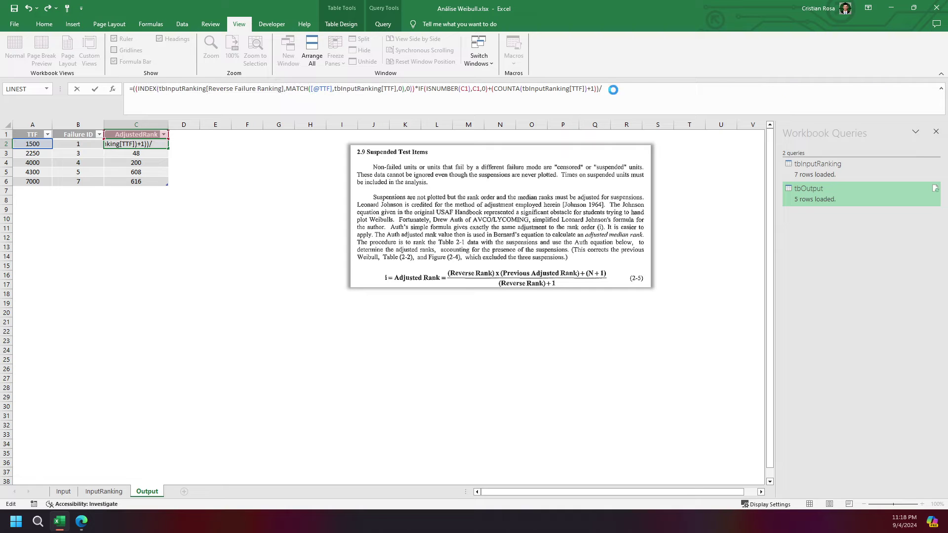
{"action": "type", "text": "(INDEX(tbInputRanking[Reverse Failure Ranking],MATCH([@TTF],tbInputRanking[TTF],0),0))"}
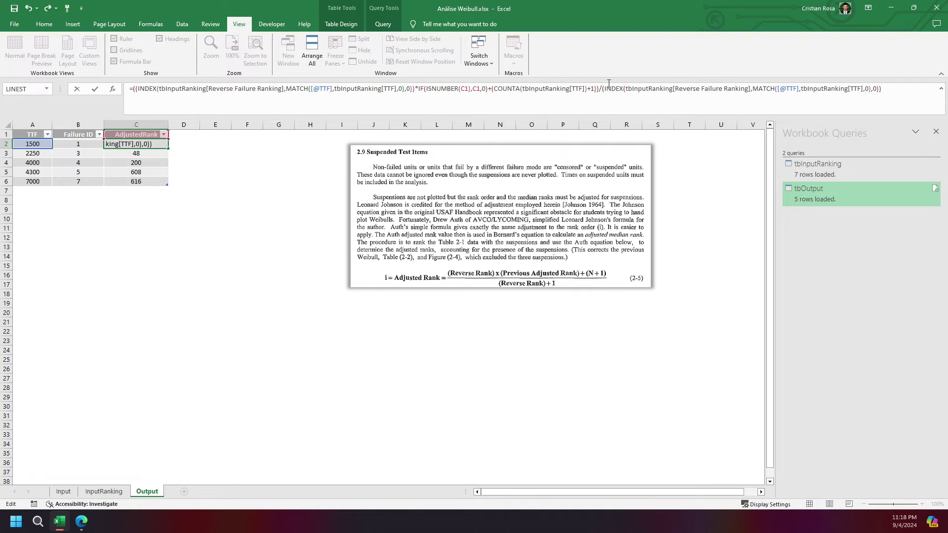
{"action": "left_click", "coordinate": [602, 89]}
{"action": "type", "text": "("}
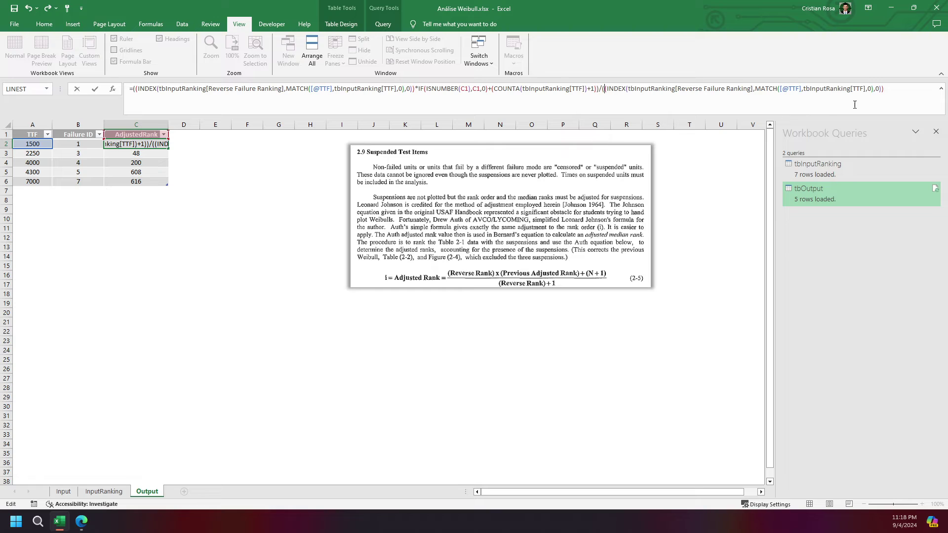
{"action": "left_click", "coordinate": [913, 94]}
{"action": "type", "text": "+1"}
{"action": "key", "text": "Return"}
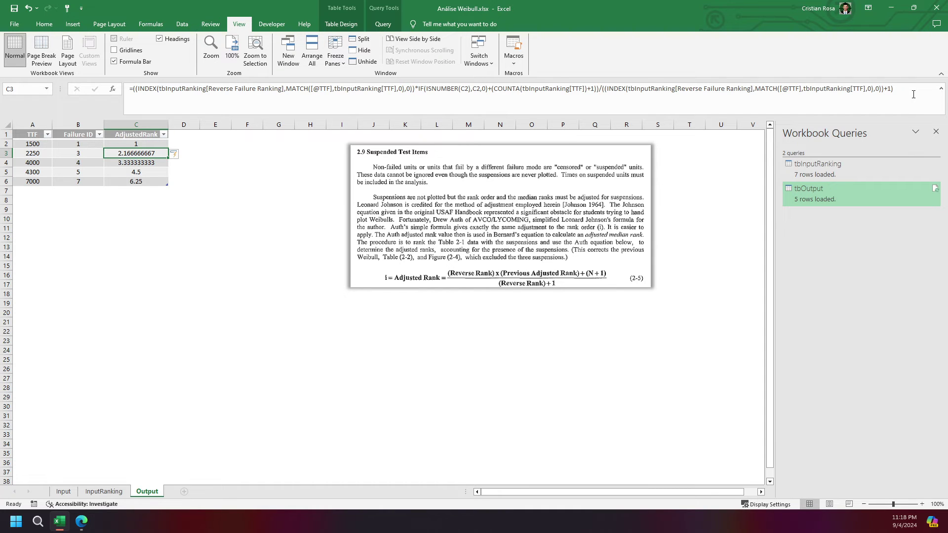
- Review the AdjustedRank values against the Failure ID column in the Output table
{"action": "left_click_drag", "start_coordinate": [146, 144], "coordinate": [136, 182]}
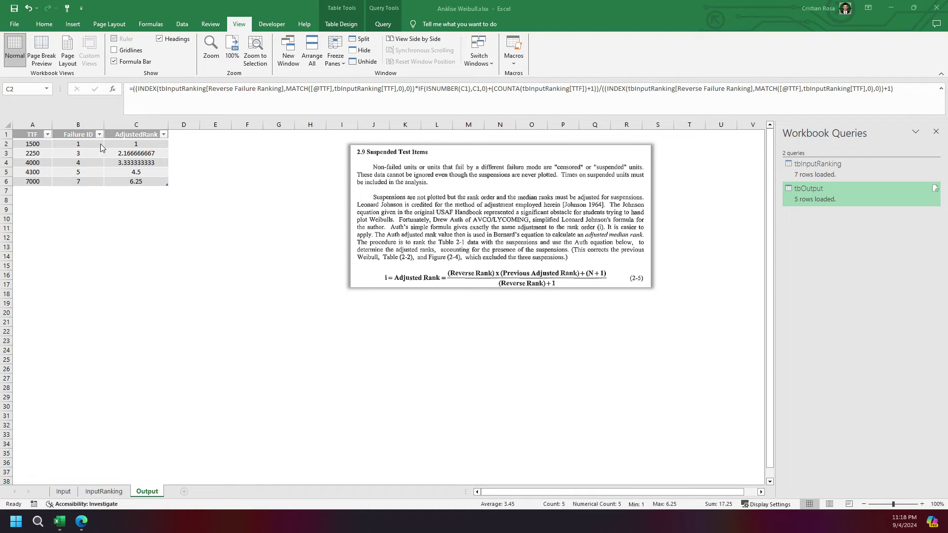
{"action": "left_click", "coordinate": [131, 146]}
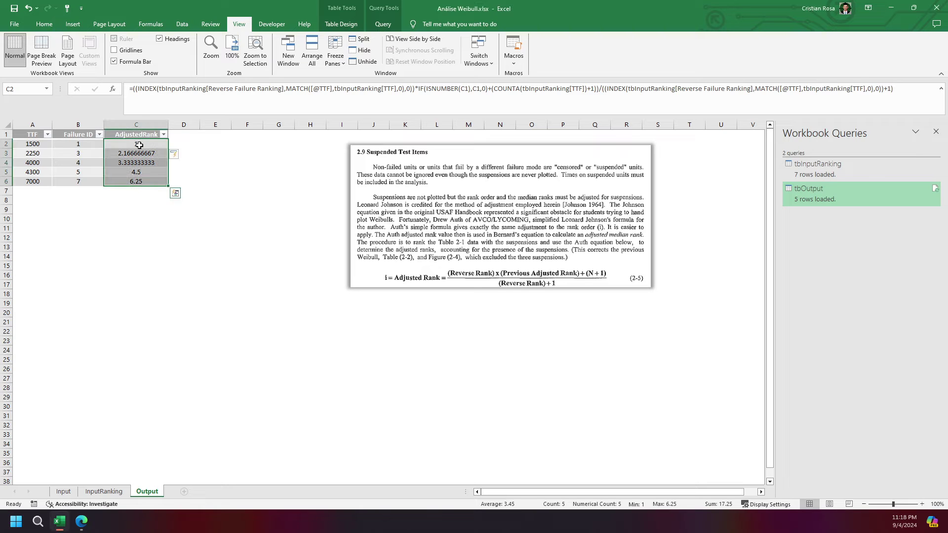
{"action": "left_click", "coordinate": [133, 144]}
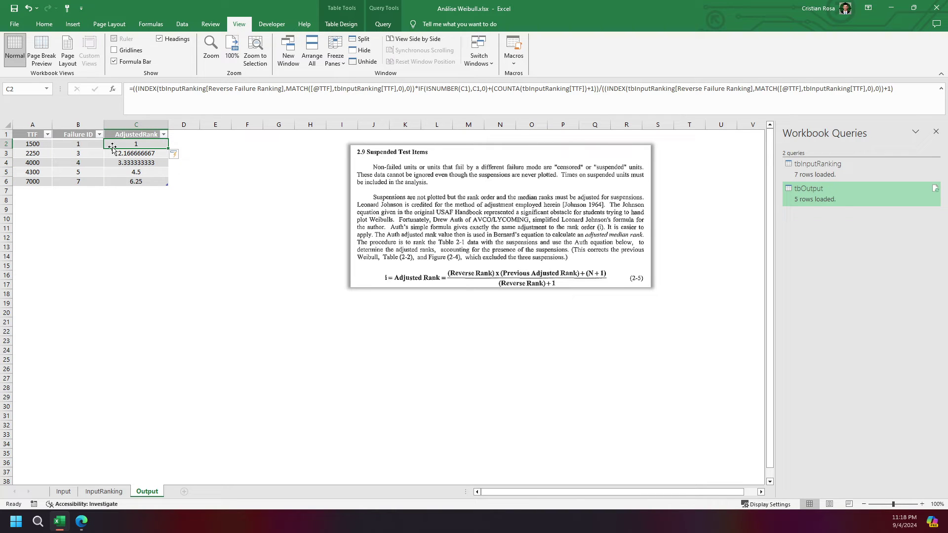
{"action": "left_click", "coordinate": [79, 146]}
{"action": "type", "text": "1"}
{"action": "left_click", "coordinate": [164, 144]}
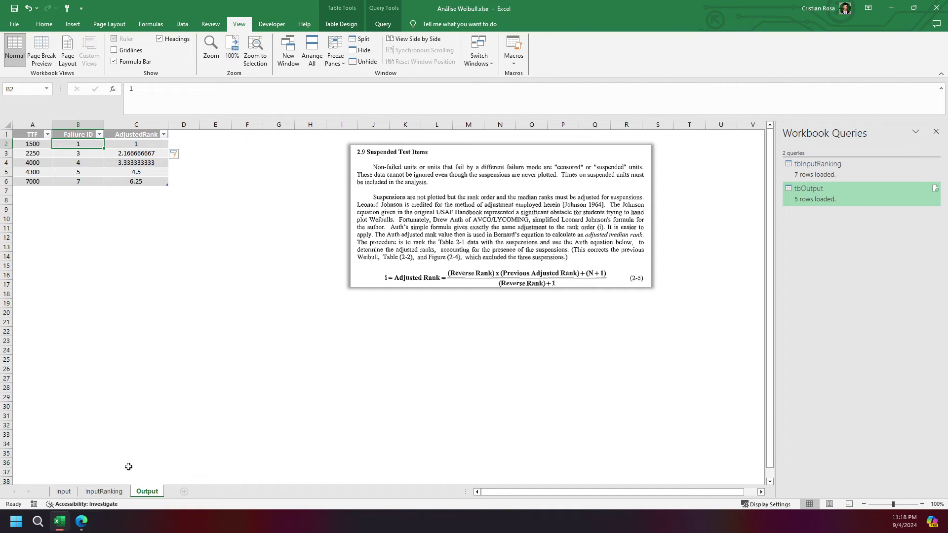
- Examine the Failure Ranking values and F/S flags row by row on the InputRanking sheet, and return to the Output sheet
{"action": "left_click", "coordinate": [104, 491]}
{"action": "left_click_drag", "start_coordinate": [111, 145], "coordinate": [112, 201]}
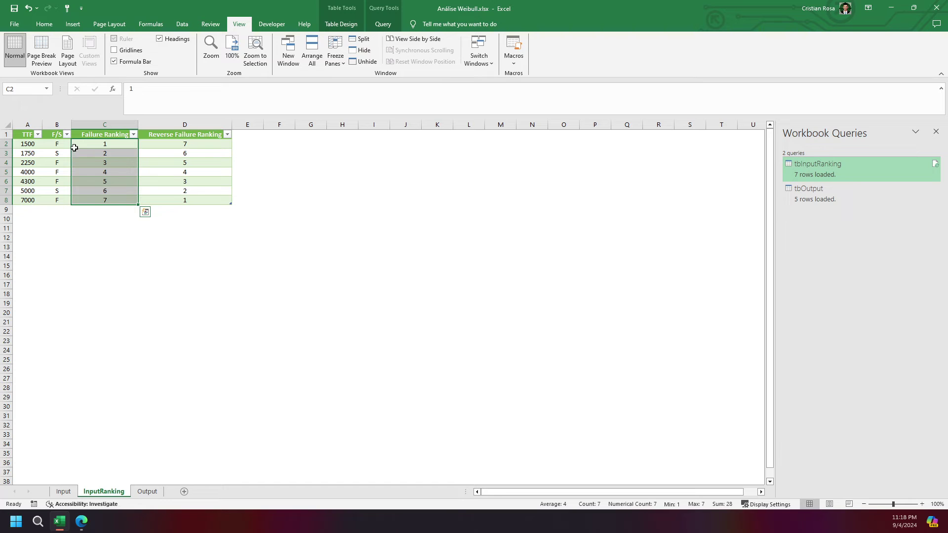
{"action": "left_click", "coordinate": [95, 142]}
{"action": "left_click", "coordinate": [59, 153]}
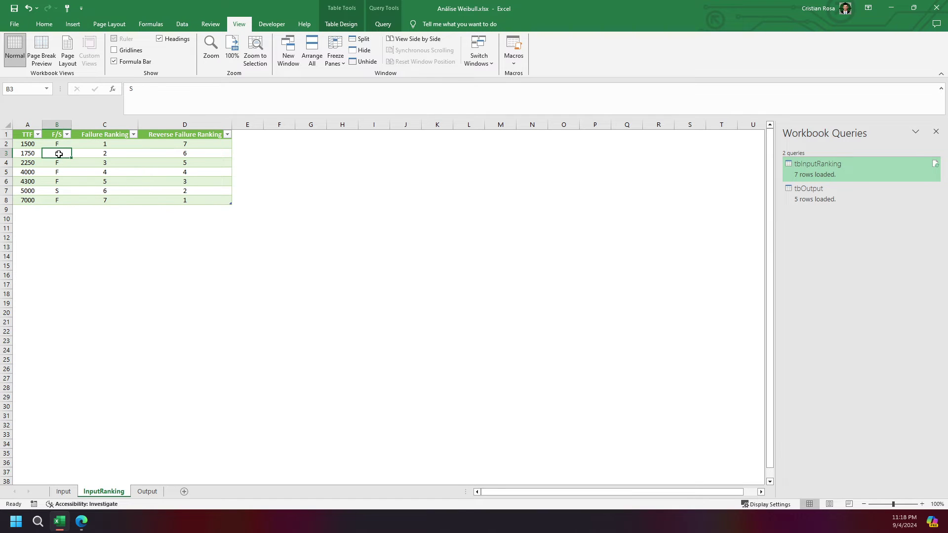
{"action": "left_click", "coordinate": [101, 143]}
{"action": "left_click", "coordinate": [108, 154]}
{"action": "left_click", "coordinate": [108, 164]}
{"action": "left_click", "coordinate": [106, 173]}
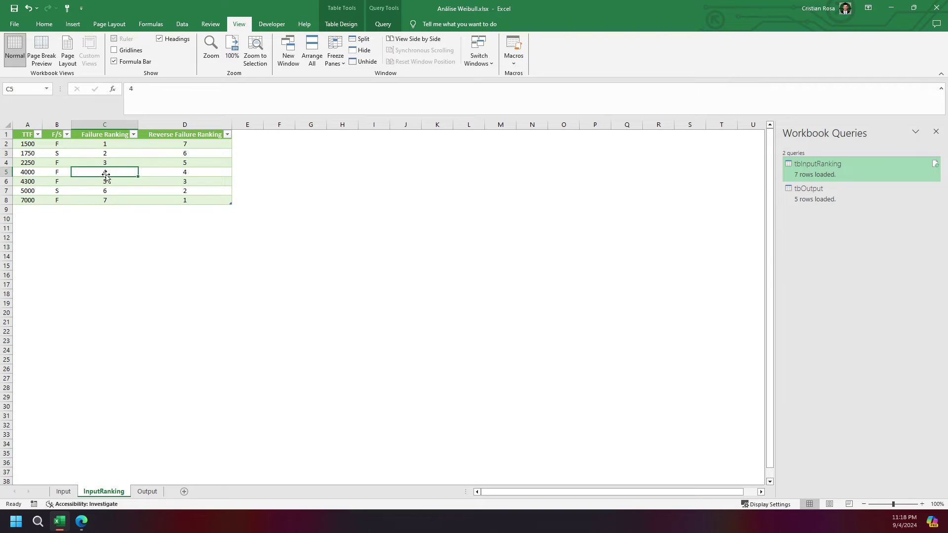
{"action": "left_click", "coordinate": [104, 182]}
{"action": "left_click", "coordinate": [110, 191]}
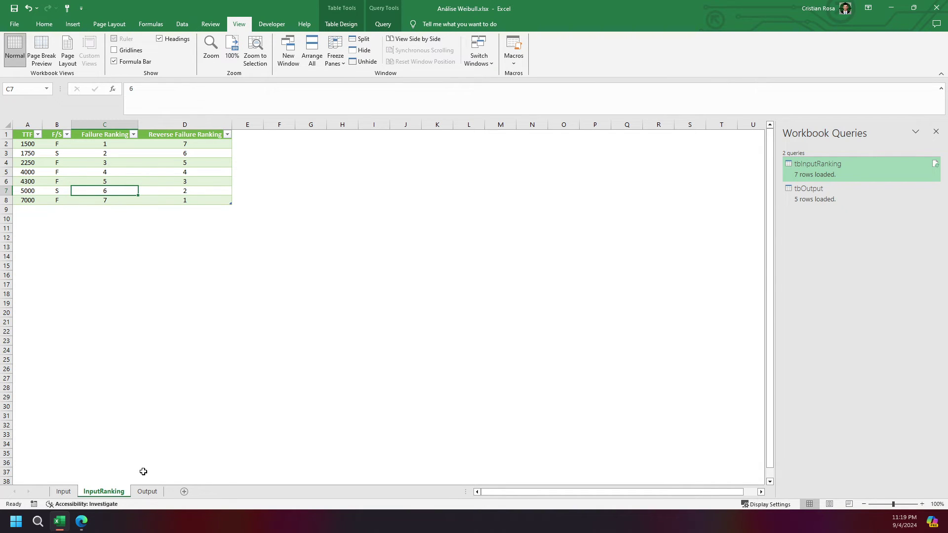
{"action": "left_click", "coordinate": [147, 492]}
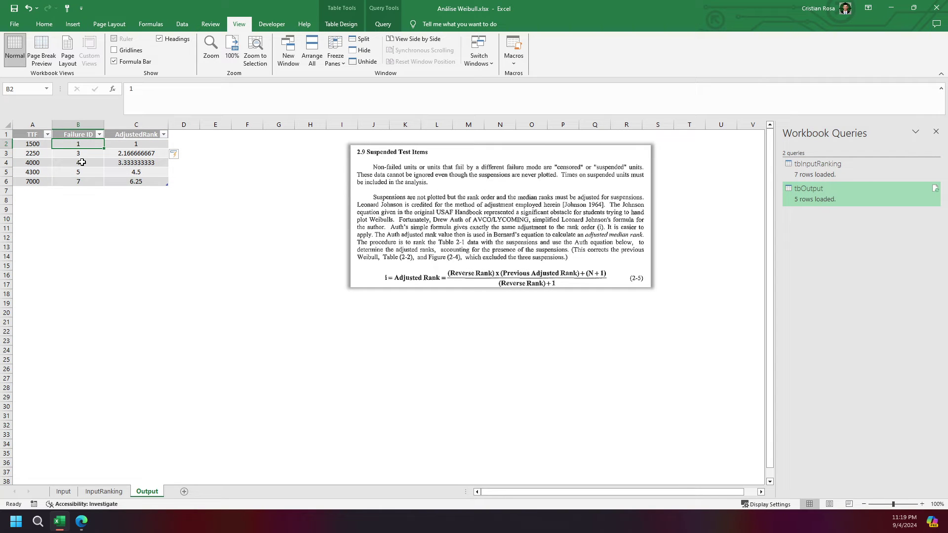
- Paste the copied "2.10 Benard's Approximation" picture into the Output sheet and place it just below the "2.9 Suspended Test Items" picture
{"action": "left_click_drag", "start_coordinate": [145, 148], "coordinate": [138, 182]}
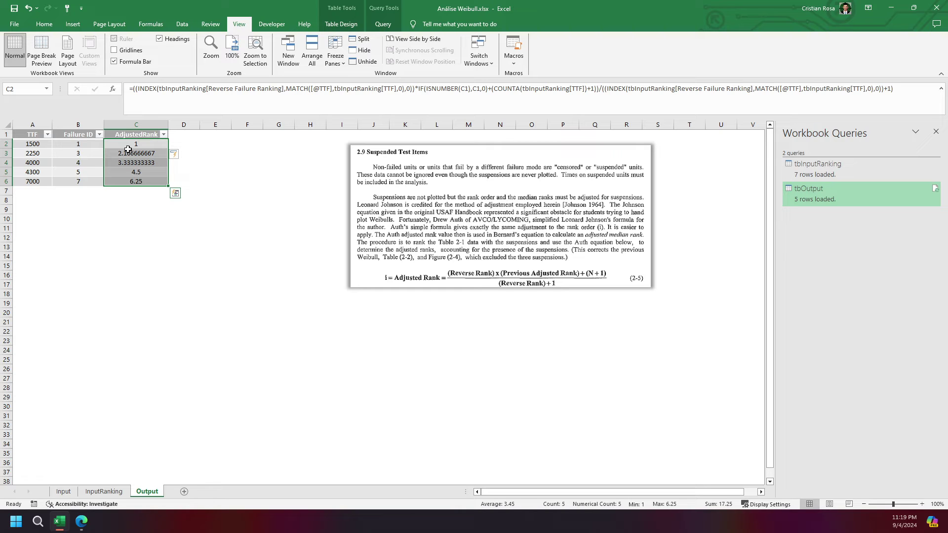
{"action": "key", "text": "ctrl+1"}
{"action": "key", "text": "alt+Tab"}
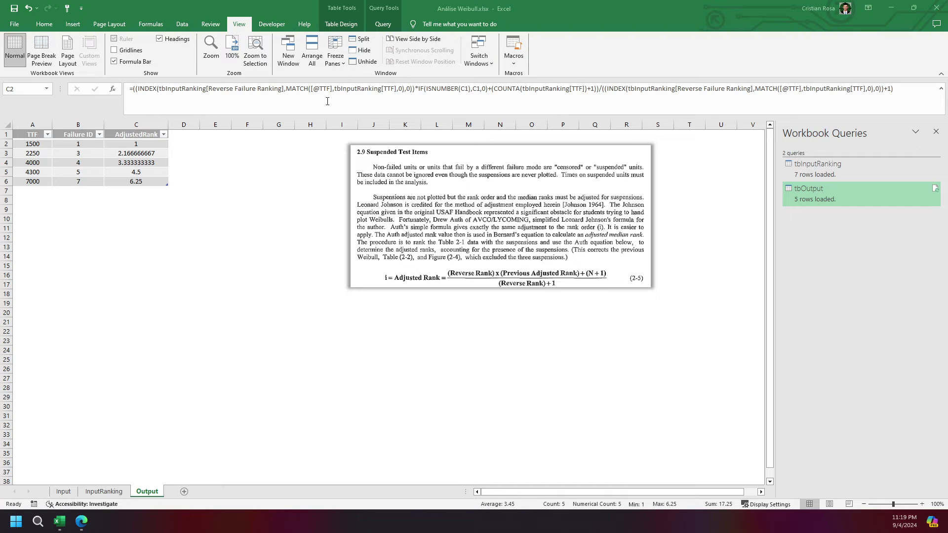
{"action": "left_click", "coordinate": [491, 178]}
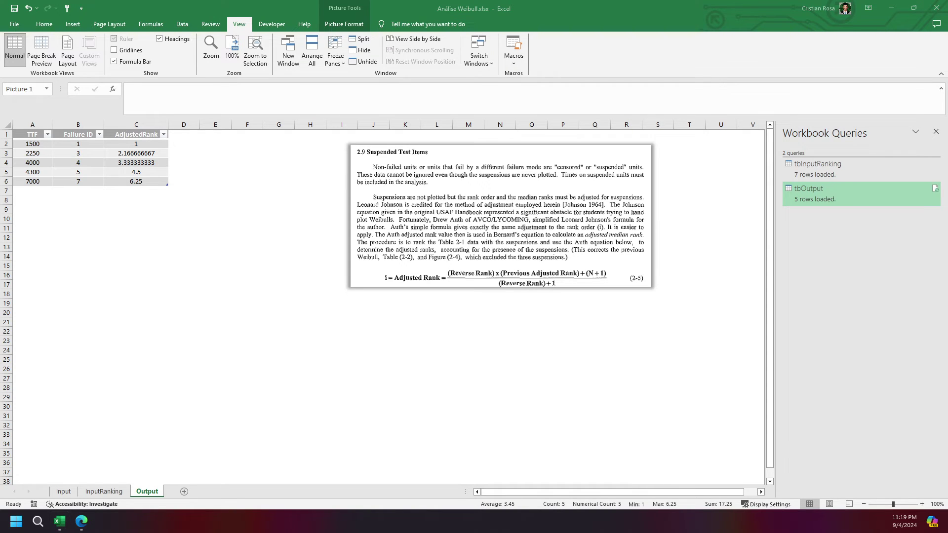
{"action": "key", "text": "ctrl+v"}
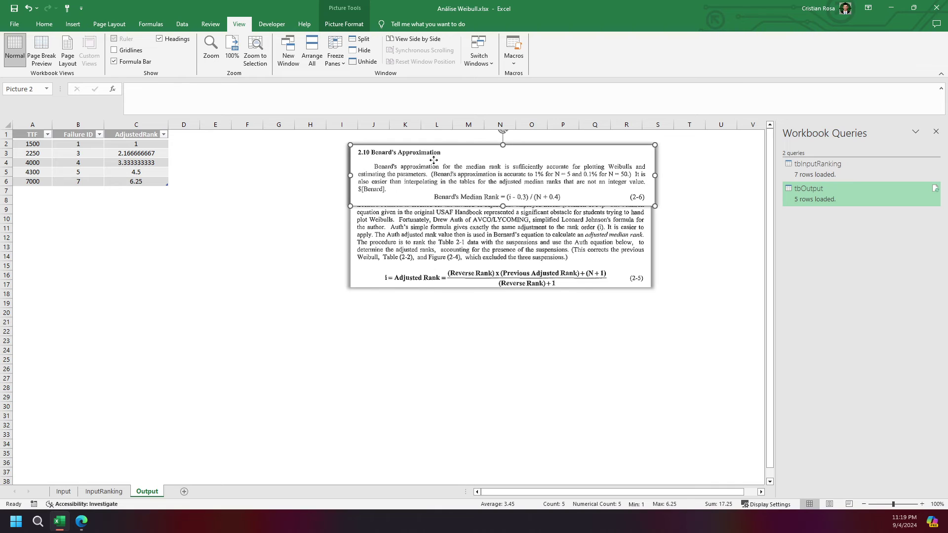
{"action": "left_click_drag", "start_coordinate": [436, 159], "coordinate": [434, 321]}
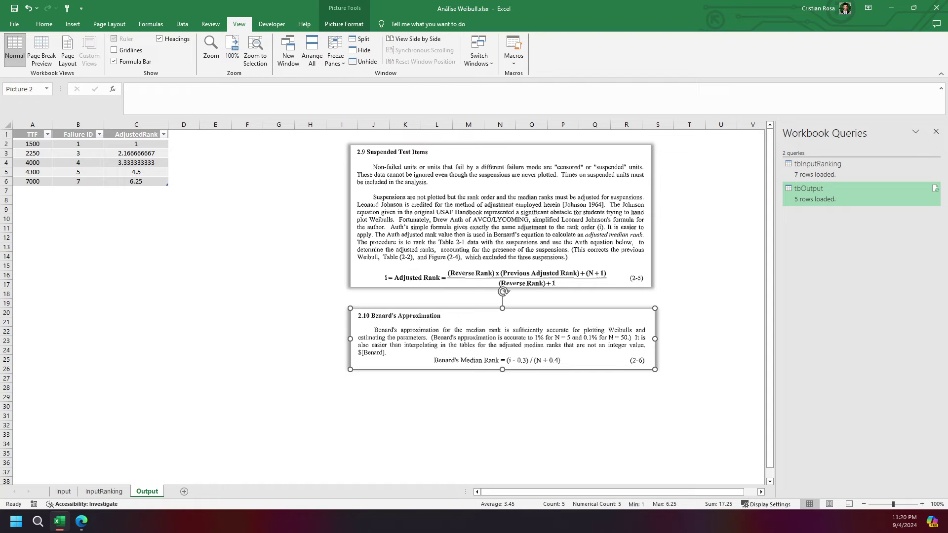
- Add a MedianRank column to the Output table beside AdjustedRank, and widen column D to fit its header
{"action": "double_click", "coordinate": [839, 193]}
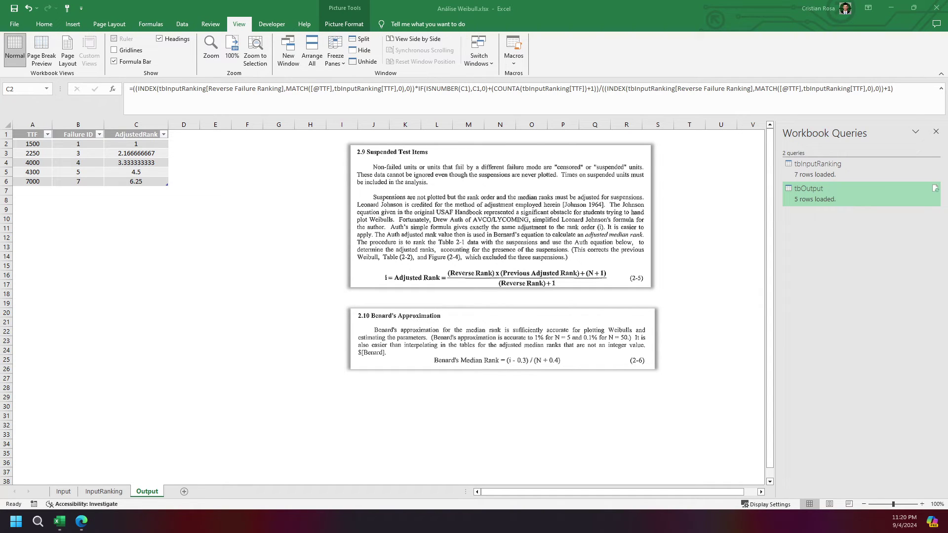
{"action": "key", "text": "ctrl+space"}
{"action": "key", "text": "ctrl+space"}
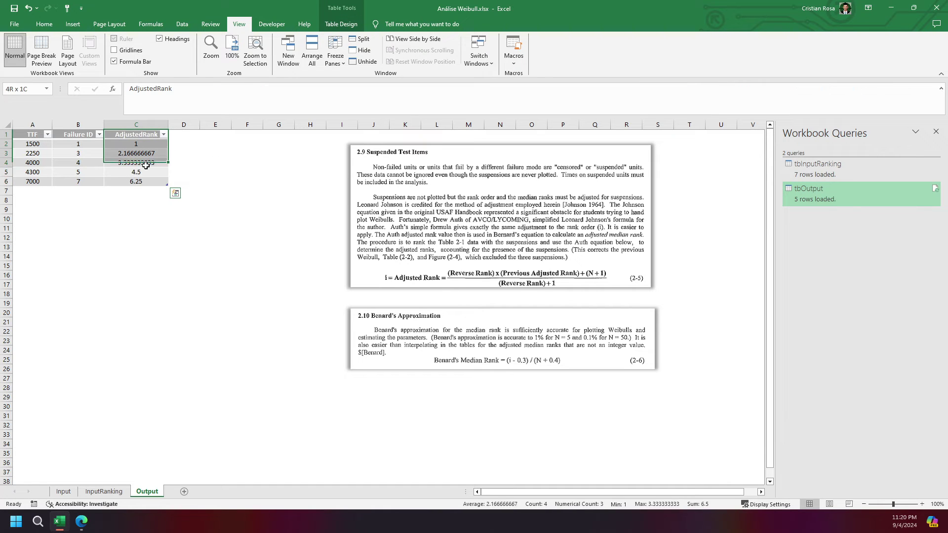
{"action": "left_click", "coordinate": [186, 134]}
{"action": "type", "text": "MedianR"}
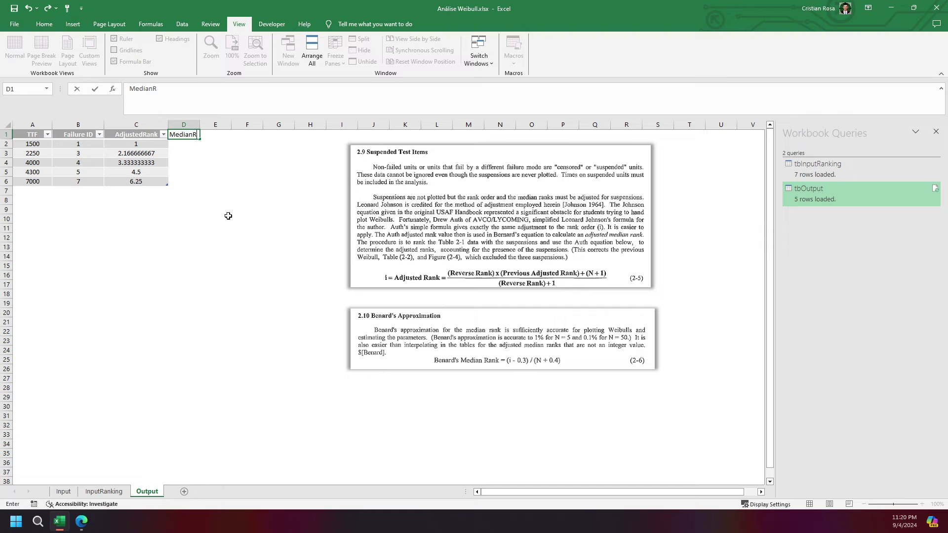
{"action": "type", "text": "ank"}
{"action": "key", "text": "Return"}
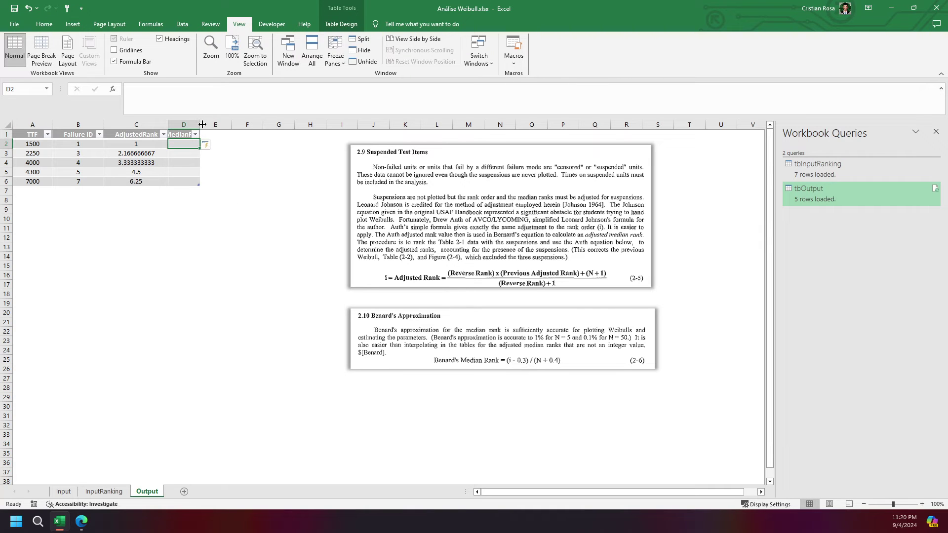
{"action": "left_click_drag", "start_coordinate": [202, 125], "coordinate": [242, 124]}
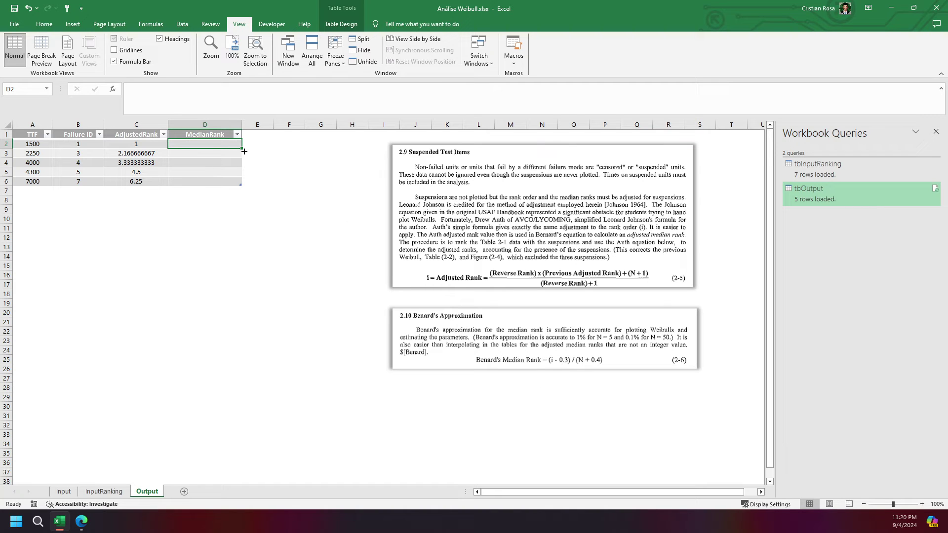
{"action": "type", "text": "=(("}
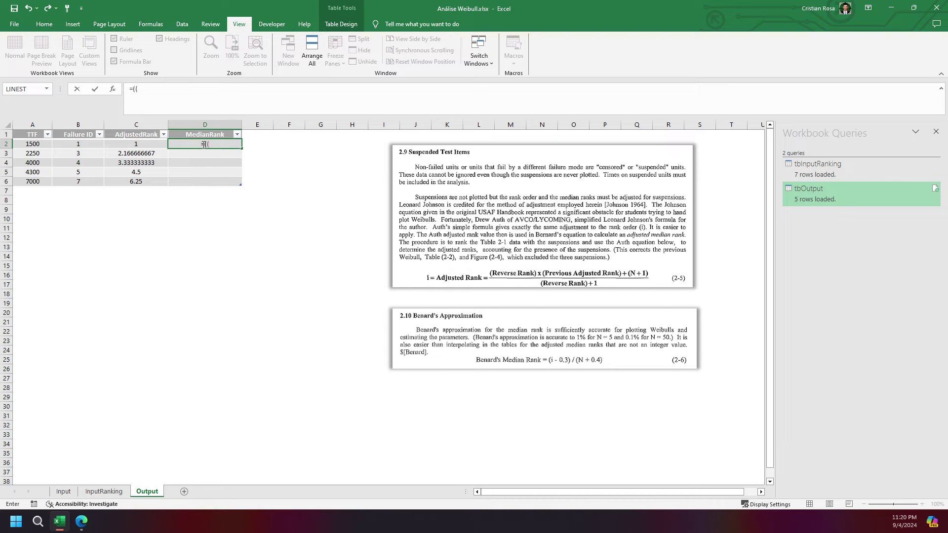
{"action": "type", "text": "("}
{"action": "left_click", "coordinate": [139, 143]}
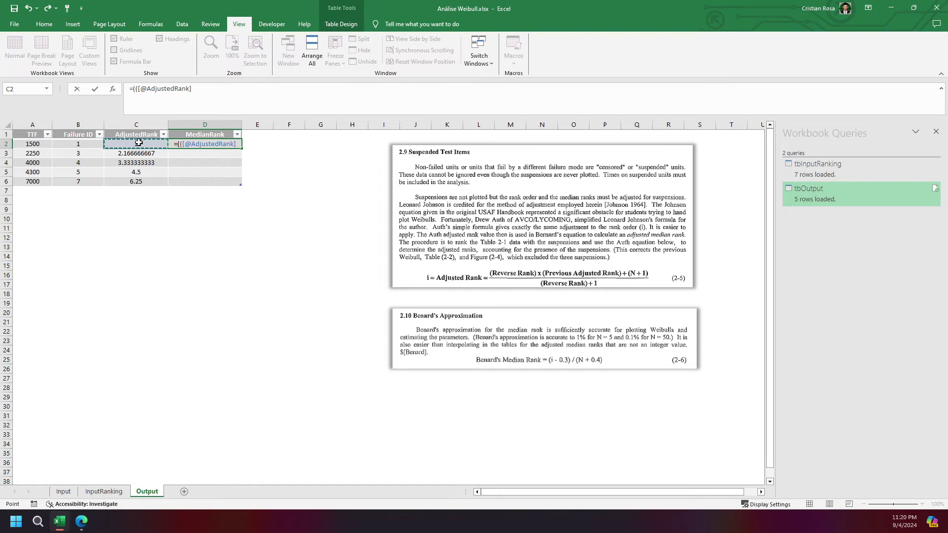
{"action": "type", "text": "-0."}
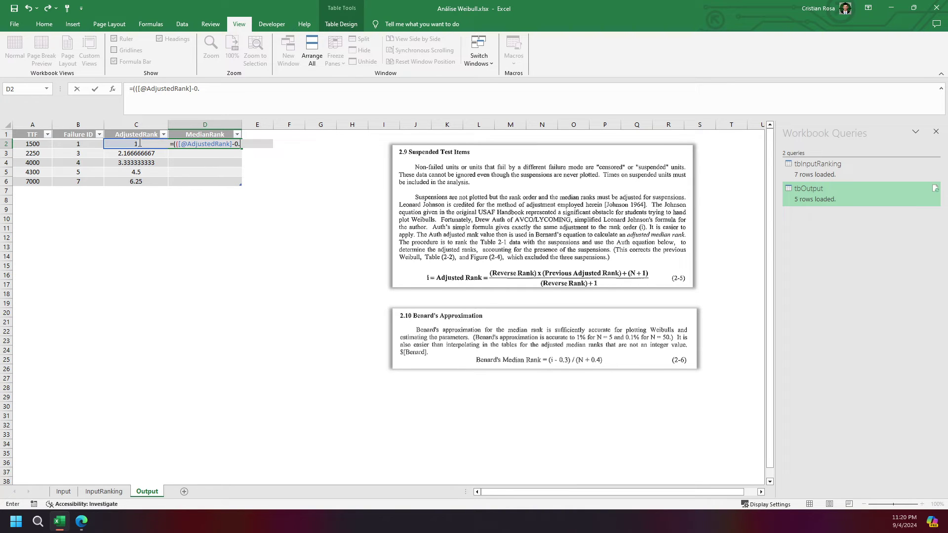
{"action": "type", "text": "3)/(counta"}
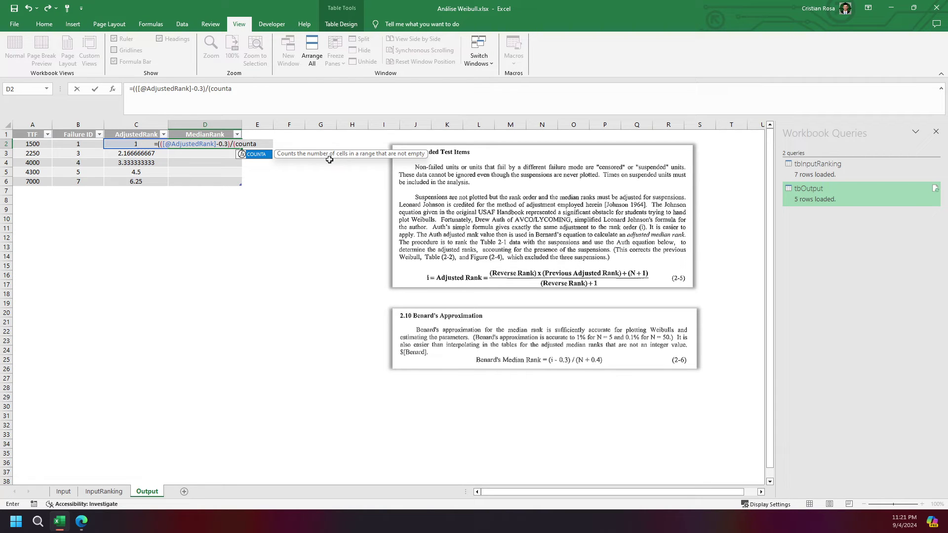
- Use the TTF column of tbInputRanking as the COUNTA argument in the divisor, and try to commit the formula
{"action": "key", "text": "Tab"}
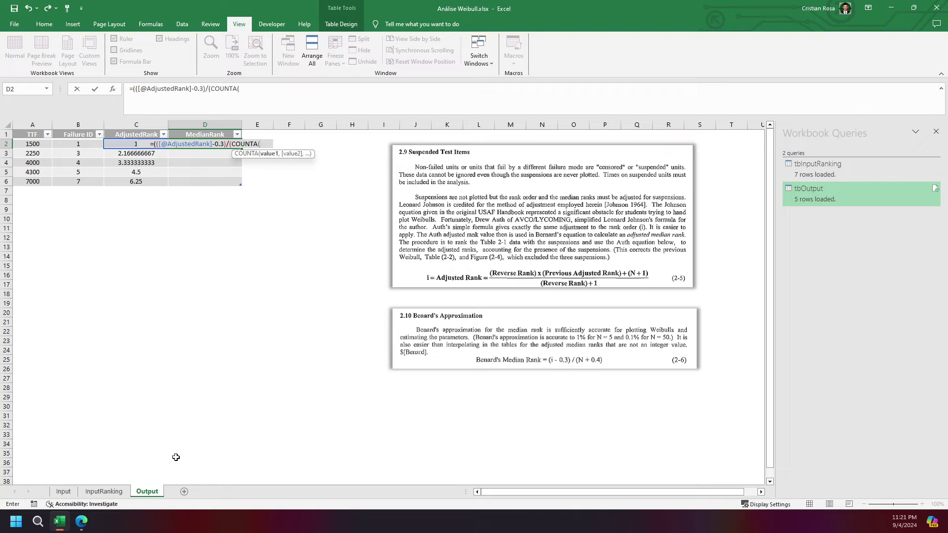
{"action": "left_click", "coordinate": [109, 494]}
{"action": "left_click", "coordinate": [34, 174]}
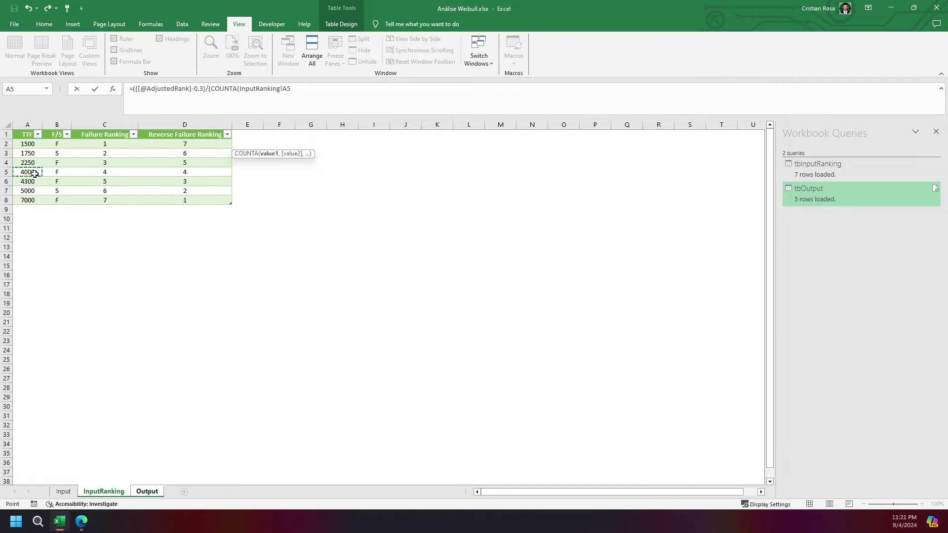
{"action": "key", "text": "ctrl+space"}
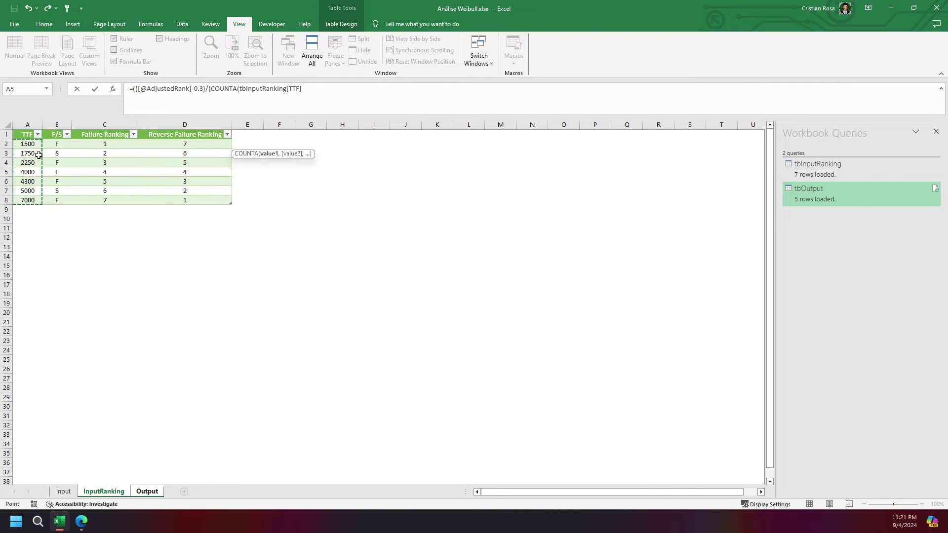
{"action": "type", "text": ")"}
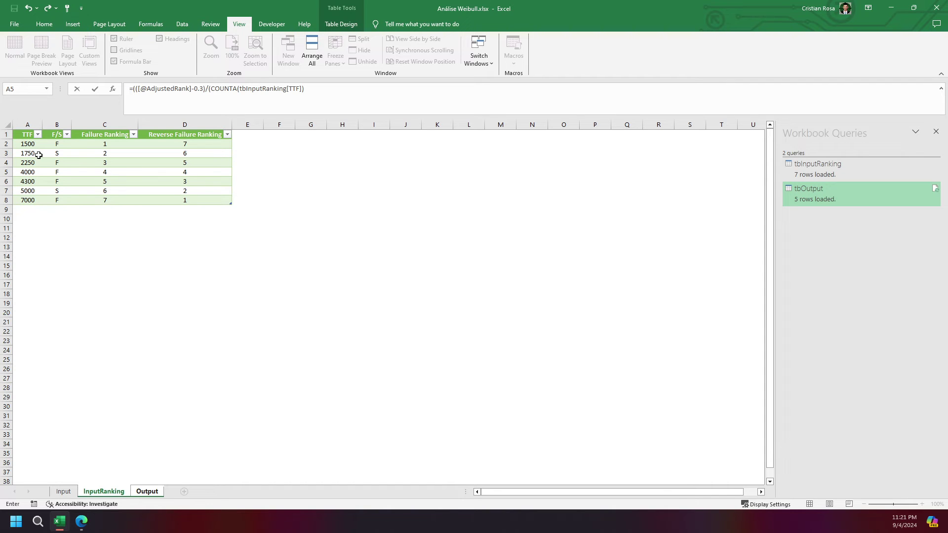
{"action": "key", "text": "Return"}
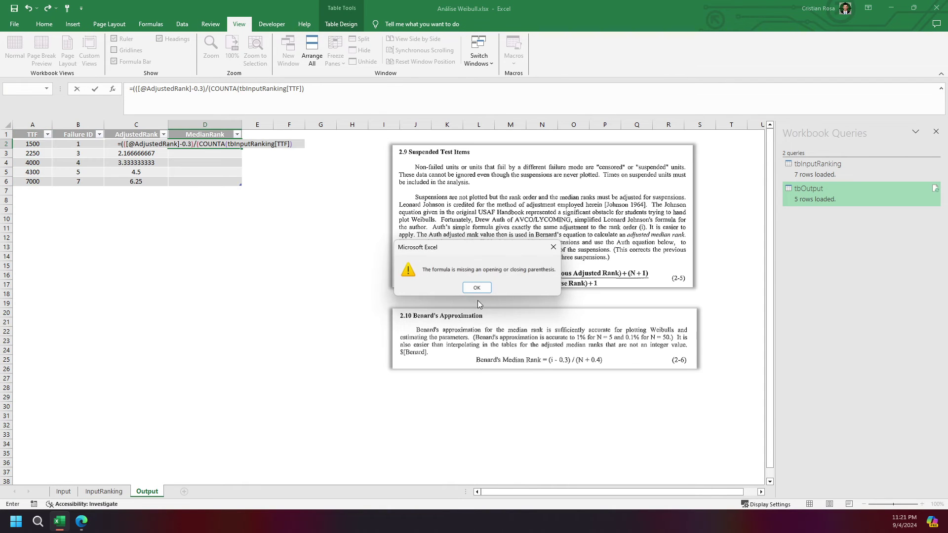
{"action": "left_click", "coordinate": [477, 289]}
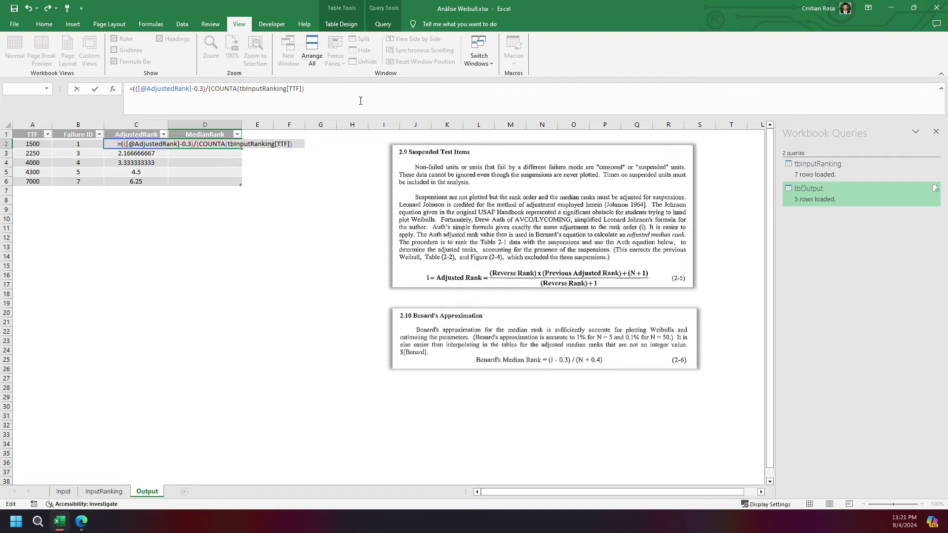
- Add 0.4 to the TTF count in the divisor, close all open parentheses, and commit the MedianRank formula
{"action": "type", "text": "+0.4"}
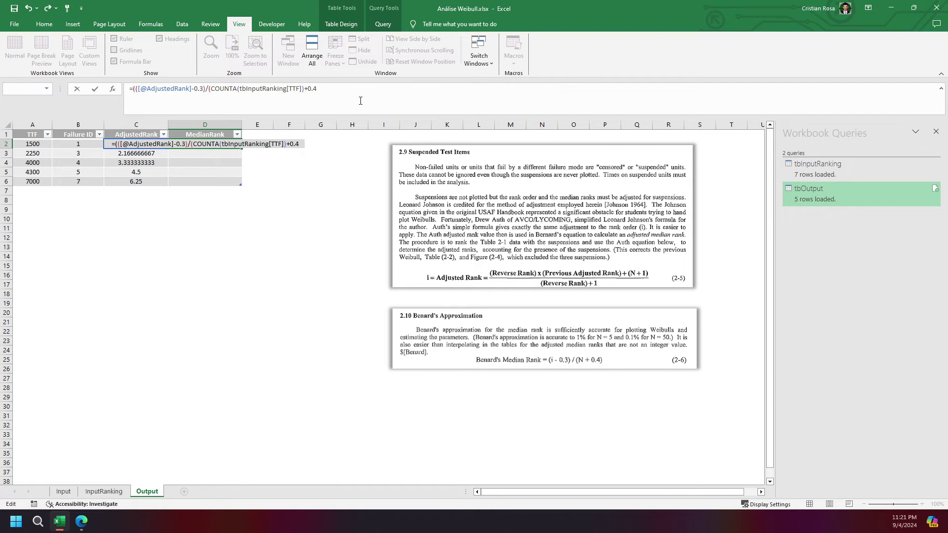
{"action": "type", "text": ")"}
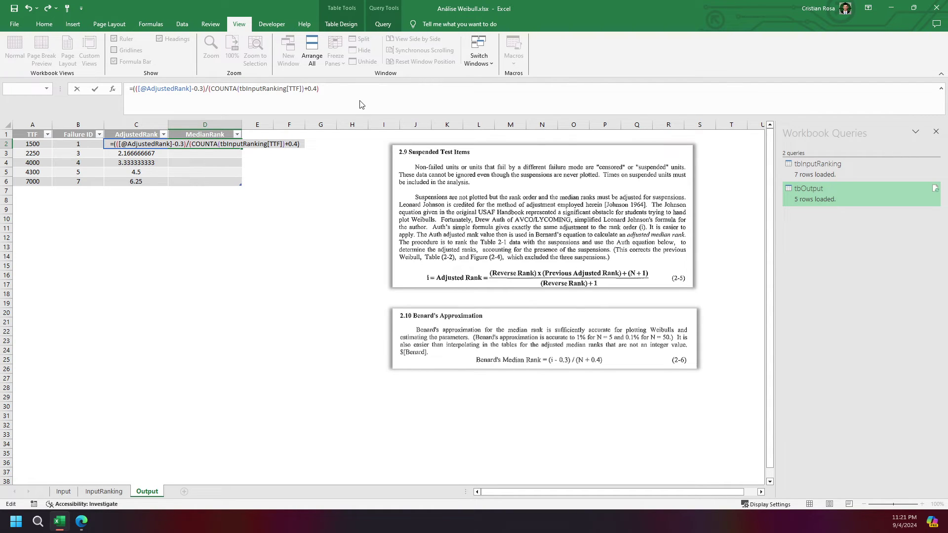
{"action": "key", "text": "Return"}
{"action": "left_click", "coordinate": [475, 288]}
{"action": "left_click", "coordinate": [298, 90]}
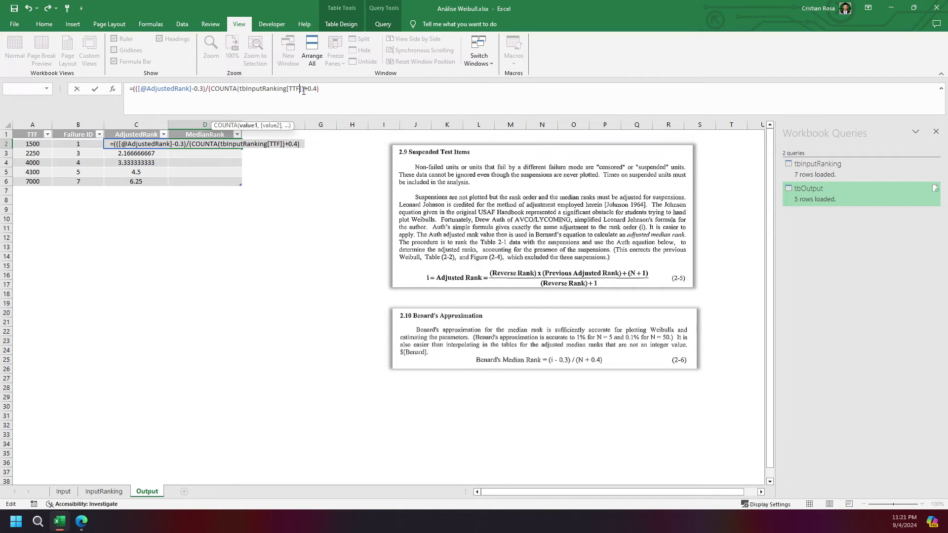
{"action": "left_click", "coordinate": [330, 91]}
{"action": "type", "text": ")"}
{"action": "key", "text": "Return"}
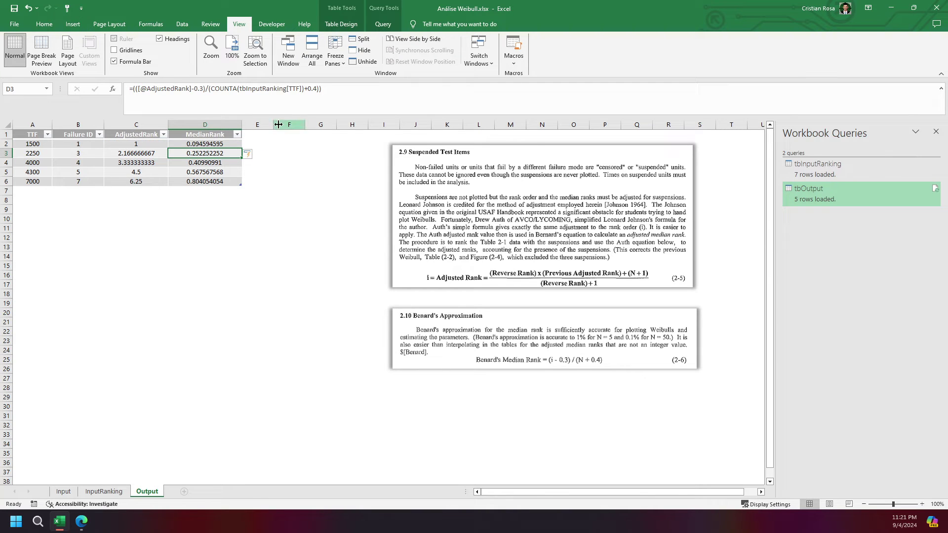
- Try the percentage format on the MedianRank values in D2:D6, and undo it
{"action": "left_click_drag", "start_coordinate": [227, 142], "coordinate": [219, 183]}
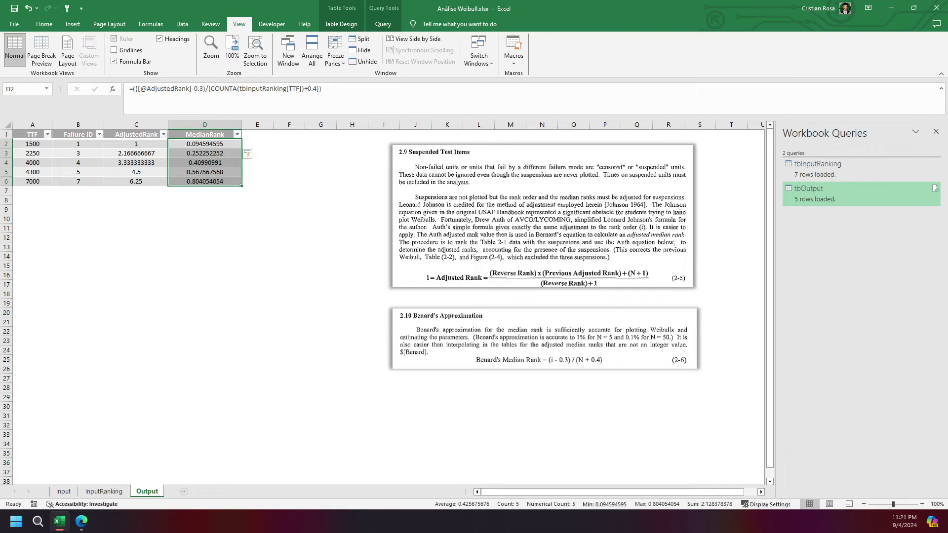
{"action": "key", "text": "alt+Tab"}
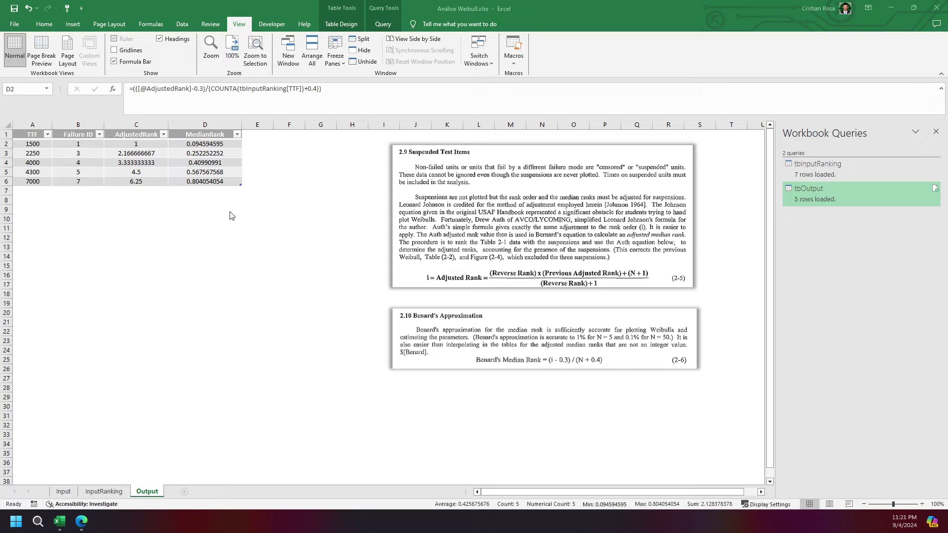
{"action": "left_click", "coordinate": [218, 187]}
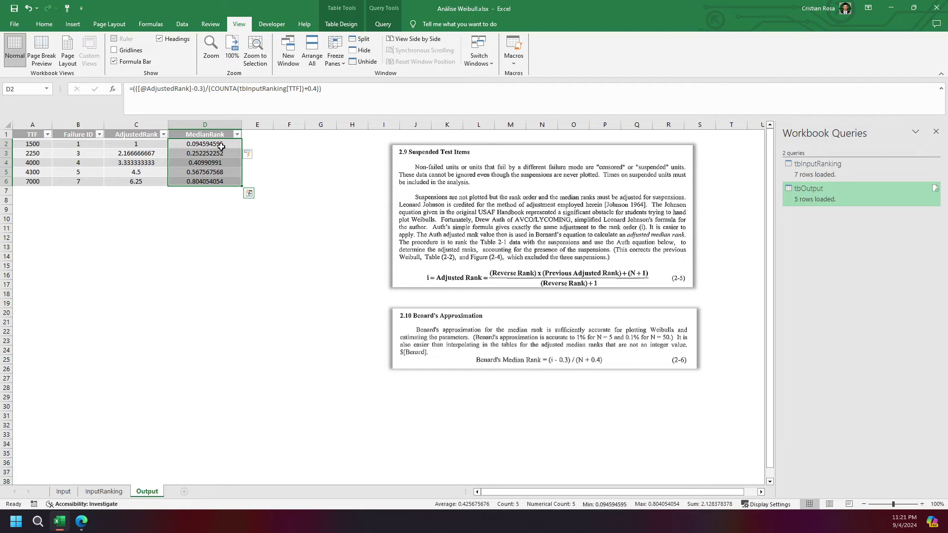
{"action": "left_click_drag", "start_coordinate": [221, 146], "coordinate": [217, 181]}
{"action": "left_click_drag", "start_coordinate": [212, 147], "coordinate": [212, 181]}
{"action": "left_click", "coordinate": [44, 23]}
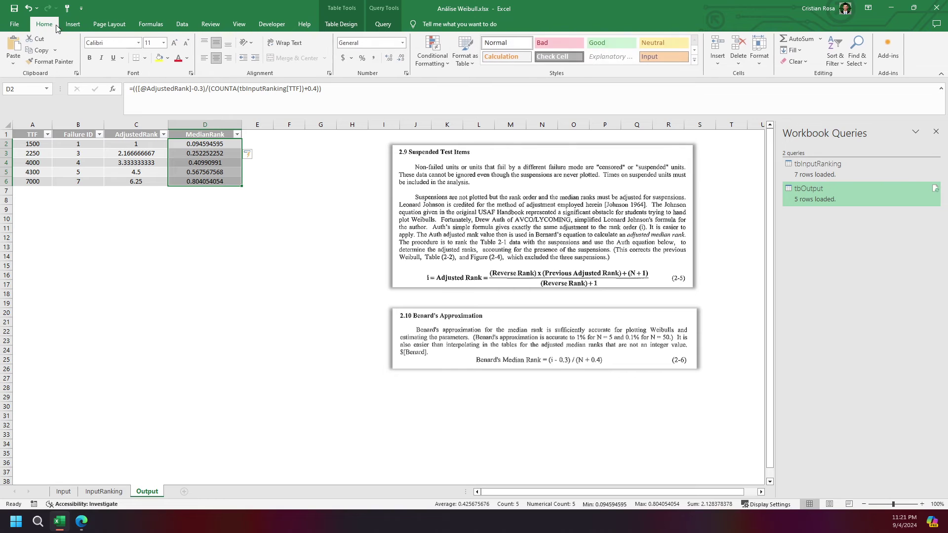
{"action": "left_click", "coordinate": [363, 57]}
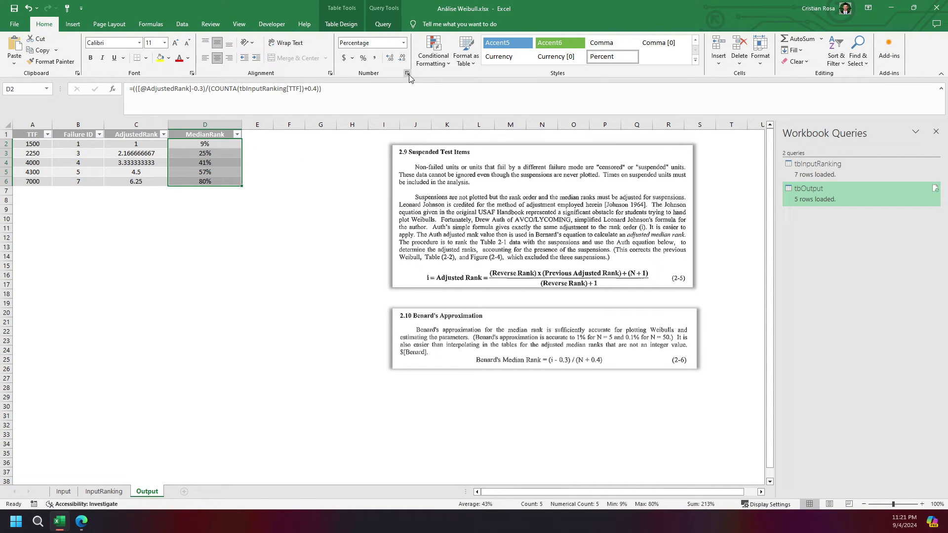
{"action": "key", "text": "ctrl+z"}
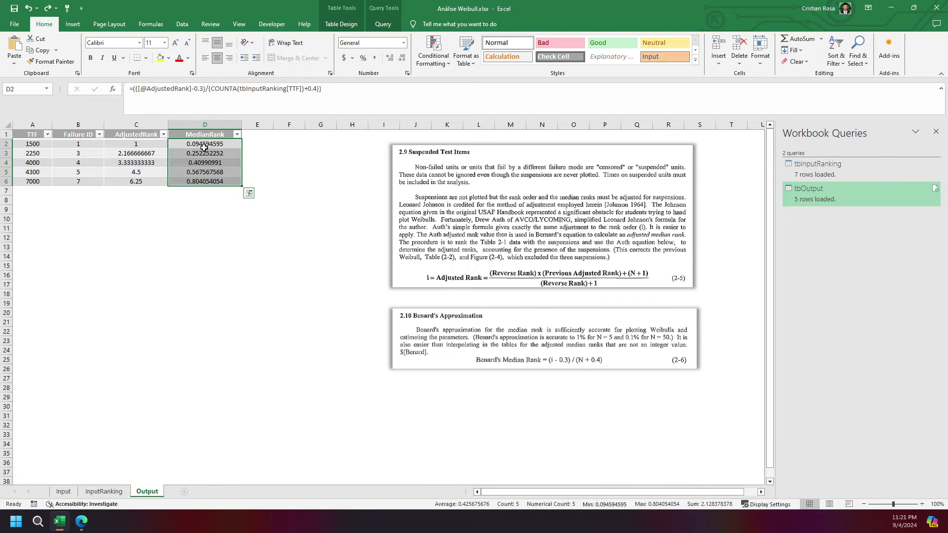
- Examine the MedianRank values in D2:D6 of the Output table
{"action": "left_click", "coordinate": [202, 148]}
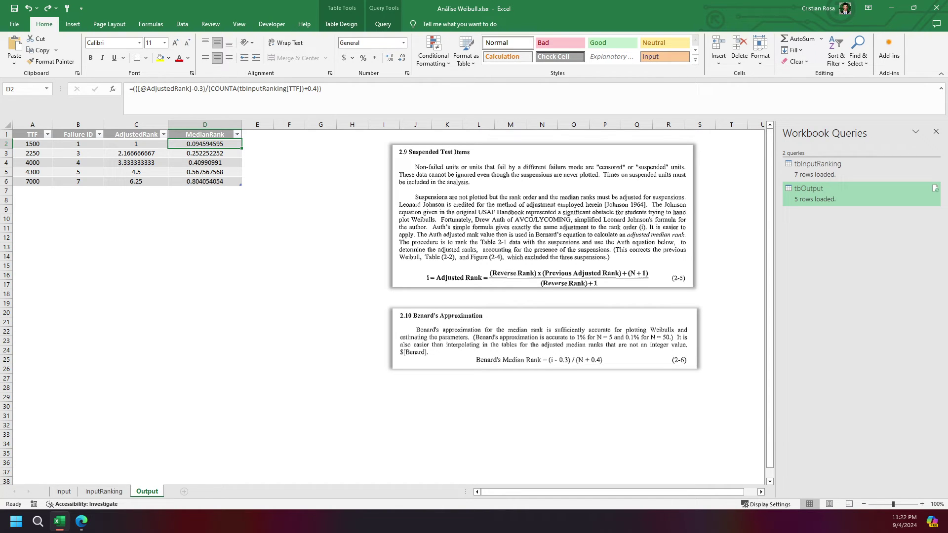
{"action": "left_click", "coordinate": [210, 145]}
{"action": "left_click_drag", "start_coordinate": [211, 144], "coordinate": [213, 182]}
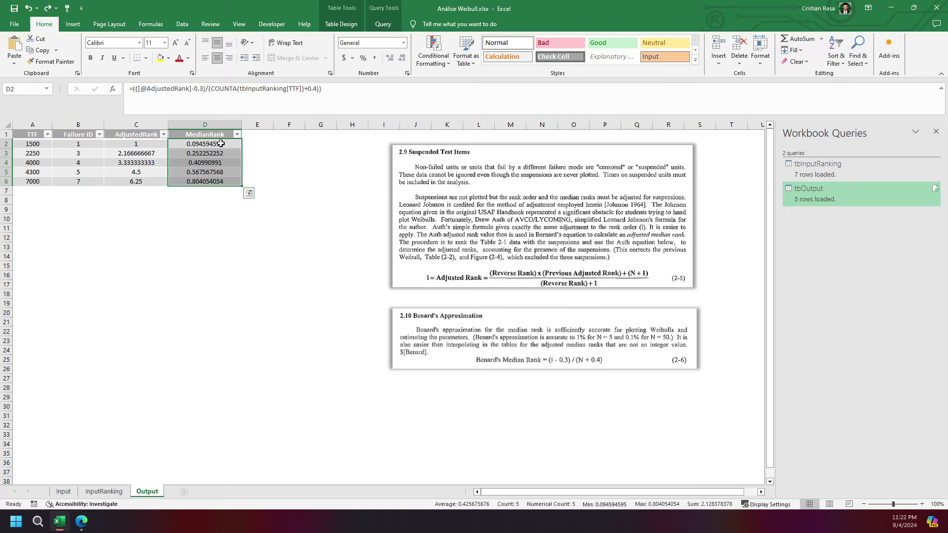
{"action": "left_click_drag", "start_coordinate": [220, 144], "coordinate": [220, 182]}
{"action": "left_click_drag", "start_coordinate": [208, 146], "coordinate": [208, 182]}
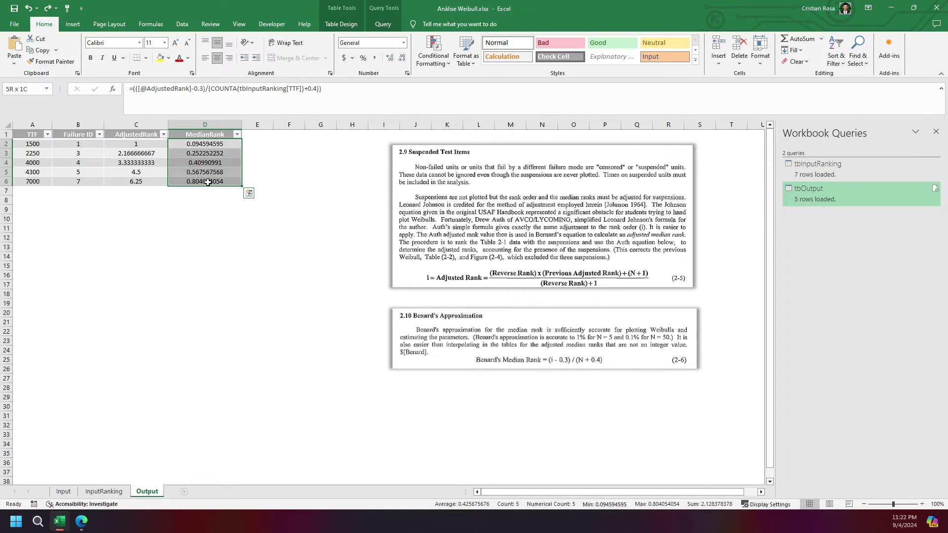
{"action": "left_click", "coordinate": [219, 133]}
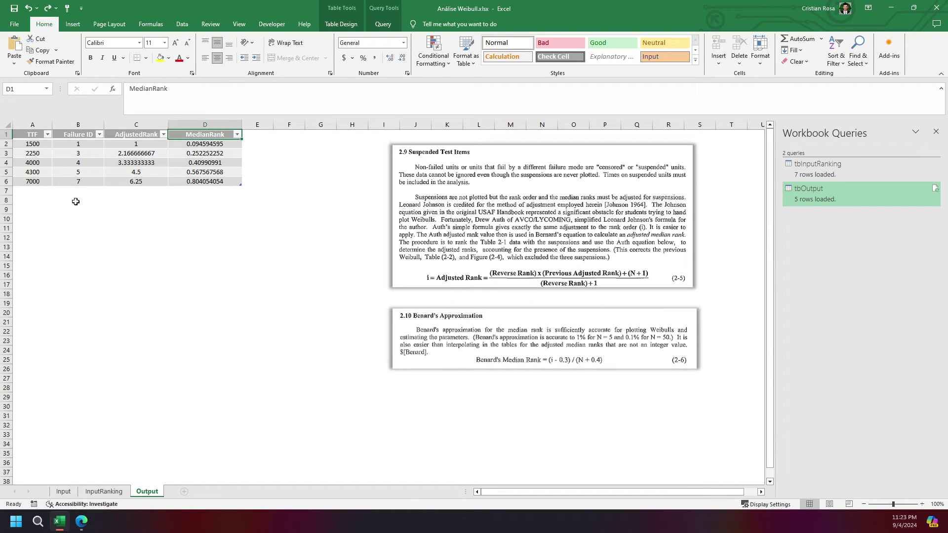
{"action": "left_click_drag", "start_coordinate": [236, 147], "coordinate": [228, 182]}
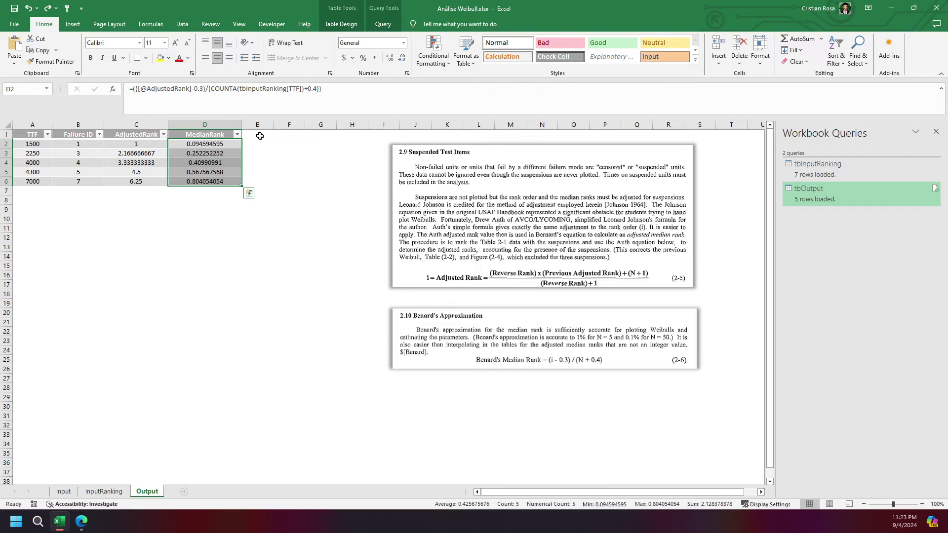
- Review the MedianRank column of the Output table and the formula behind its first value in D2
{"action": "left_click", "coordinate": [260, 135]}
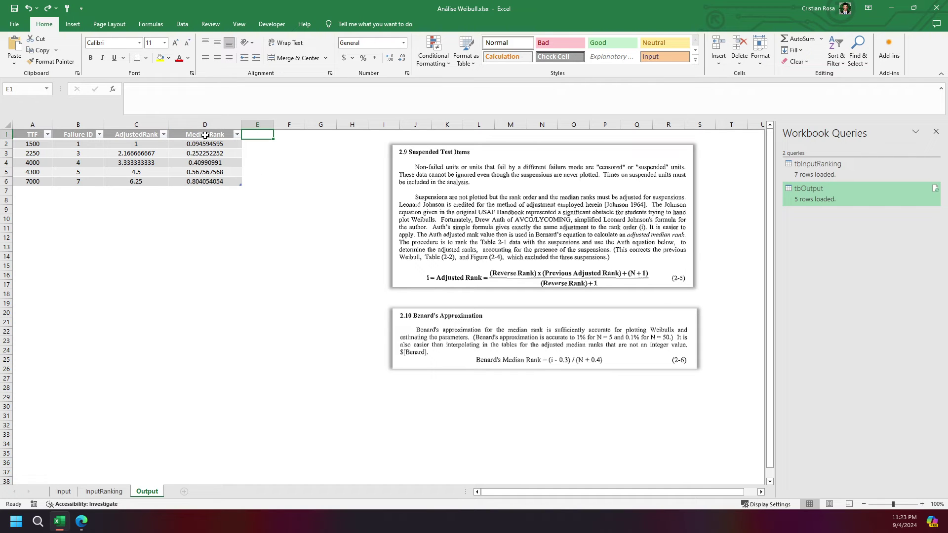
{"action": "left_click_drag", "start_coordinate": [205, 135], "coordinate": [203, 184]}
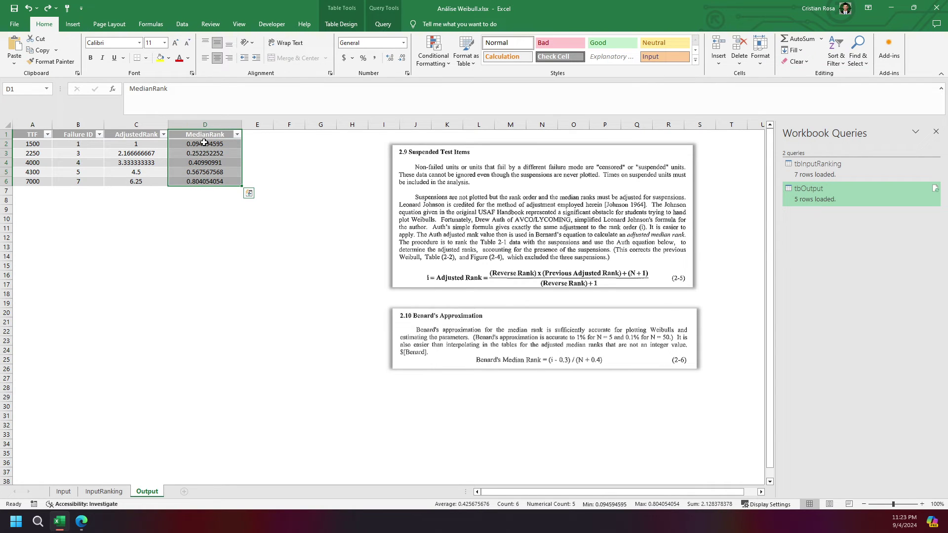
{"action": "left_click_drag", "start_coordinate": [204, 144], "coordinate": [203, 182]}
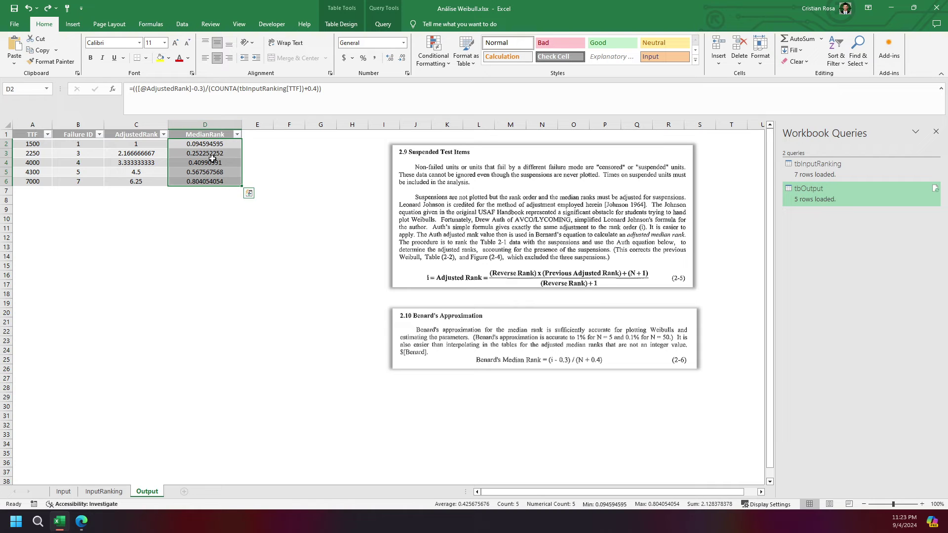
{"action": "left_click", "coordinate": [260, 137]}
{"action": "left_click", "coordinate": [217, 144]}
{"action": "left_click", "coordinate": [249, 144]}
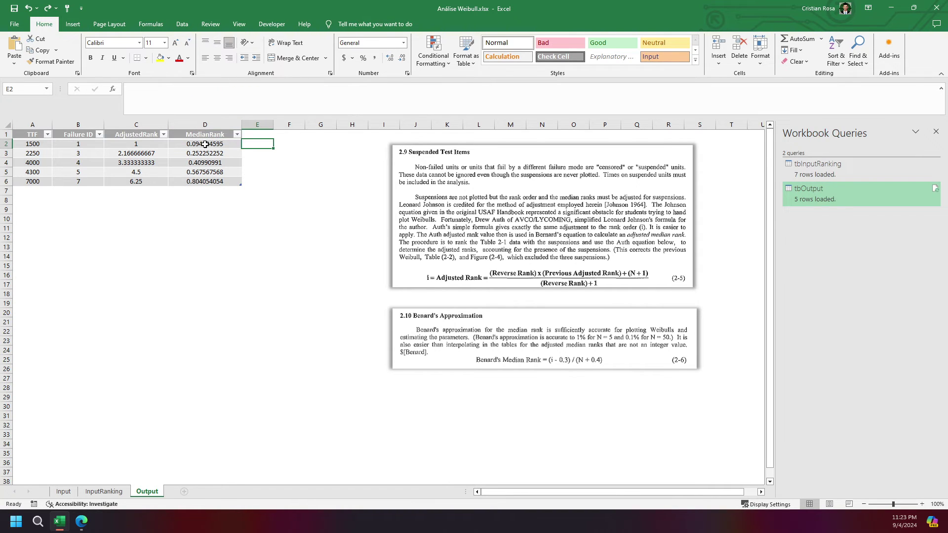
{"action": "left_click", "coordinate": [205, 144]}
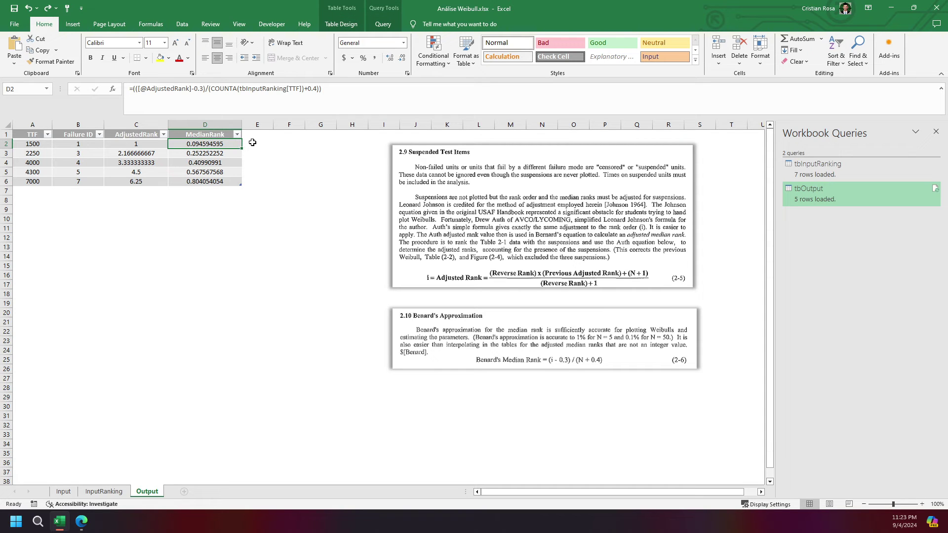
{"action": "left_click", "coordinate": [252, 143]}
{"action": "left_click", "coordinate": [226, 143]}
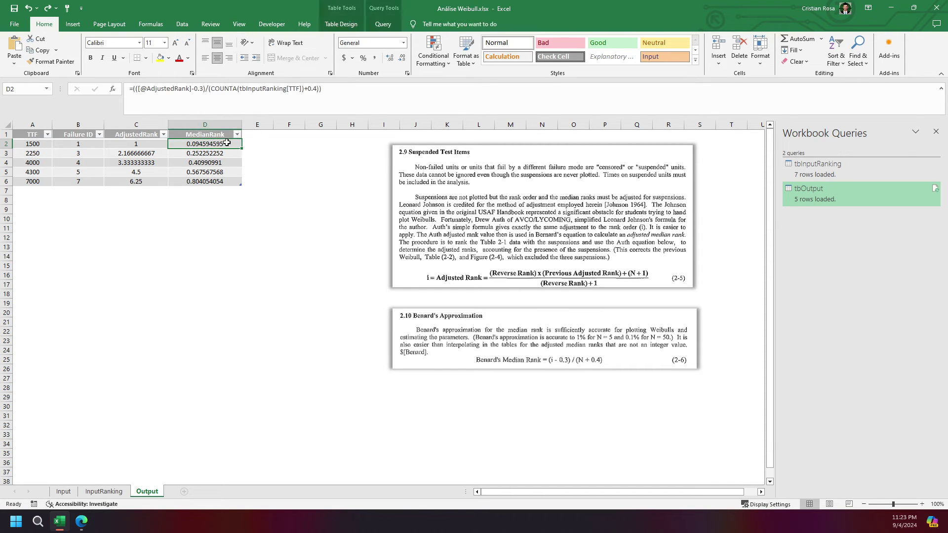
- Add a column headed InverseMedianRank in E1 of the Output table and fit its width to the header
{"action": "left_click", "coordinate": [271, 142]}
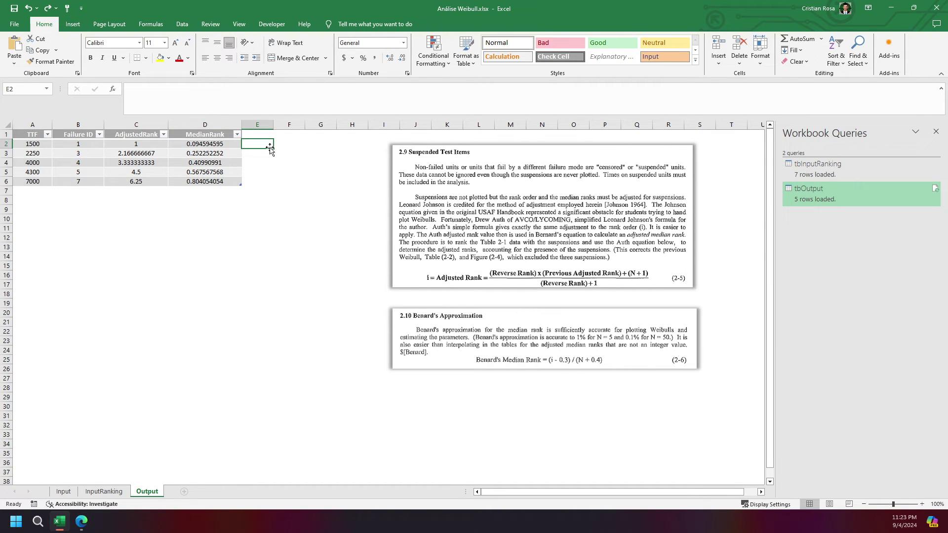
{"action": "key", "text": "Up"}
{"action": "type", "text": "I"}
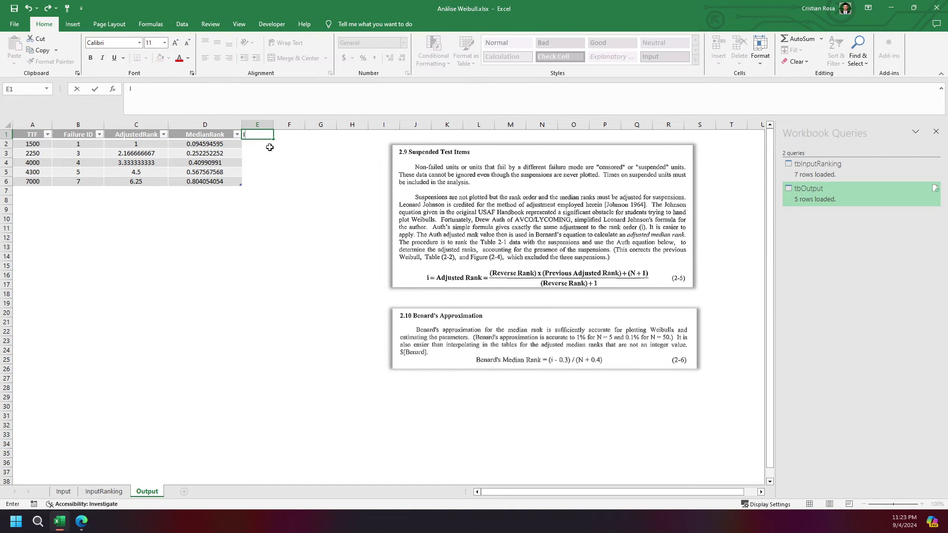
{"action": "type", "text": "nverseMedianRank"}
{"action": "key", "text": "Return"}
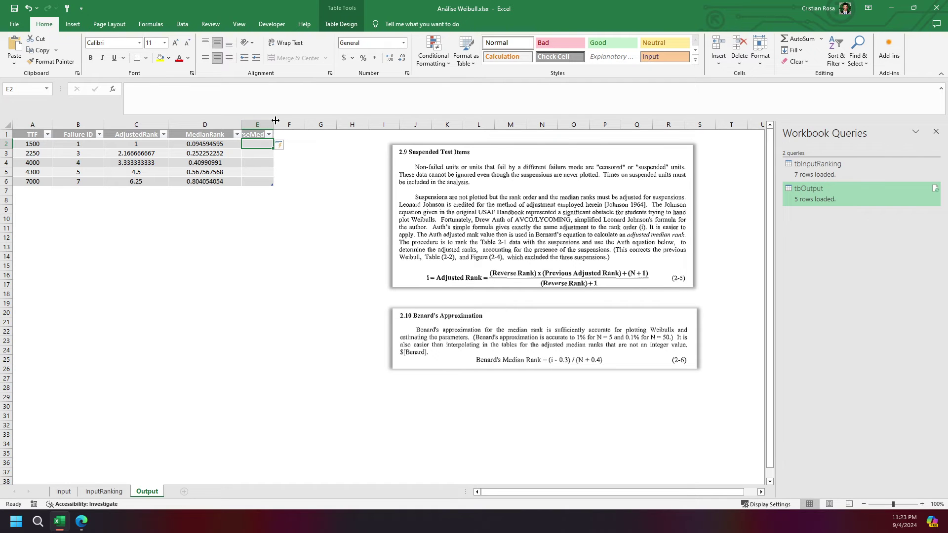
{"action": "double_click", "coordinate": [274, 123]}
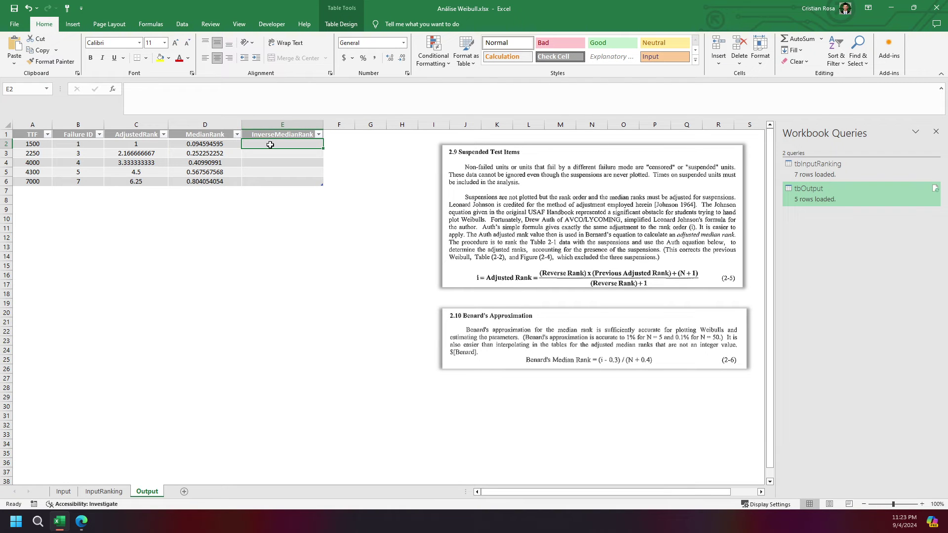
{"action": "type", "text": "=1-"}
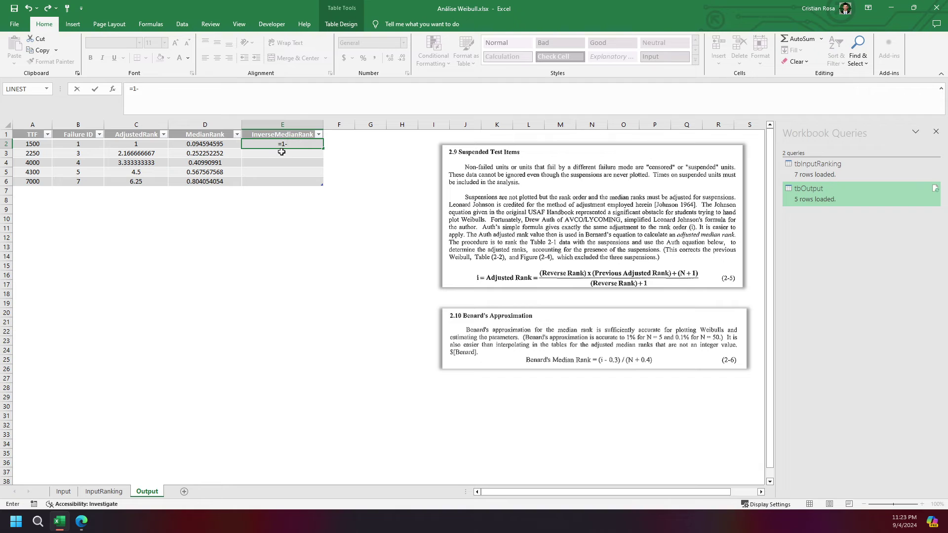
{"action": "left_click", "coordinate": [228, 144]}
{"action": "key", "text": "Return"}
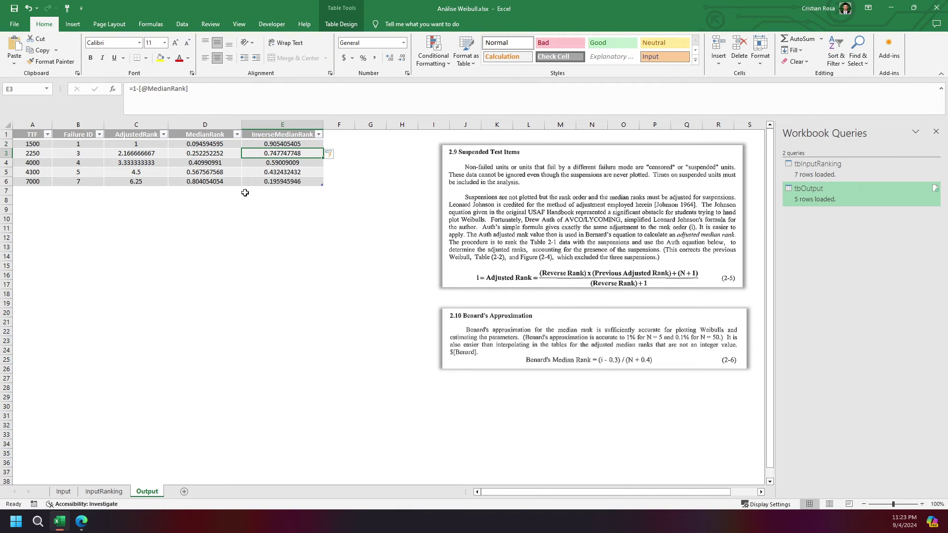
- Examine the InverseMedianRank values in E2:E6 and the columns of the whole Output table
{"action": "left_click", "coordinate": [290, 144]}
{"action": "left_click_drag", "start_coordinate": [290, 144], "coordinate": [291, 182]}
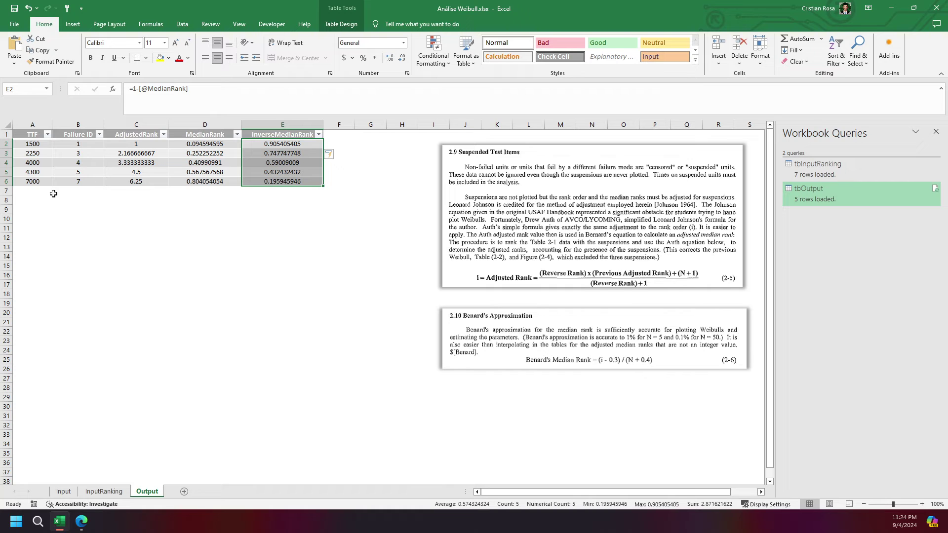
{"action": "left_click", "coordinate": [261, 144]}
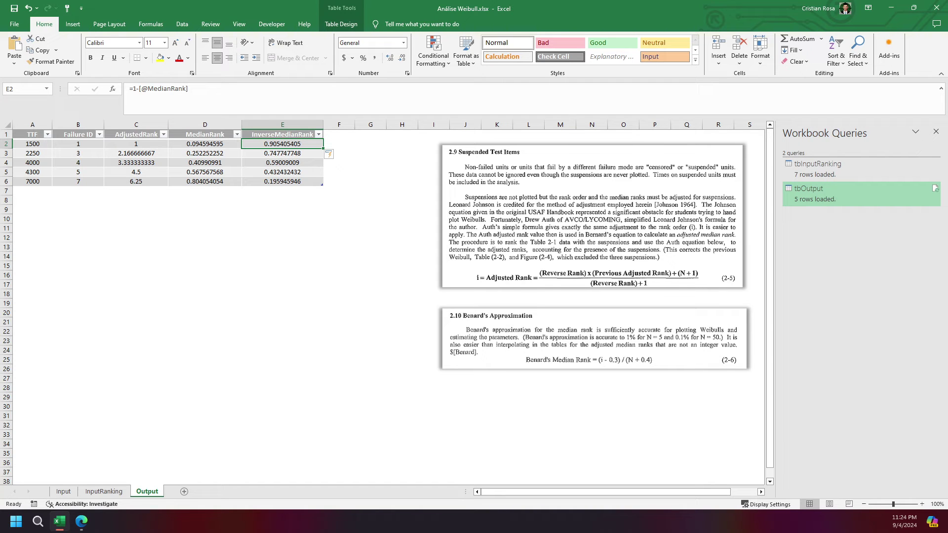
{"action": "left_click_drag", "start_coordinate": [34, 136], "coordinate": [298, 182]}
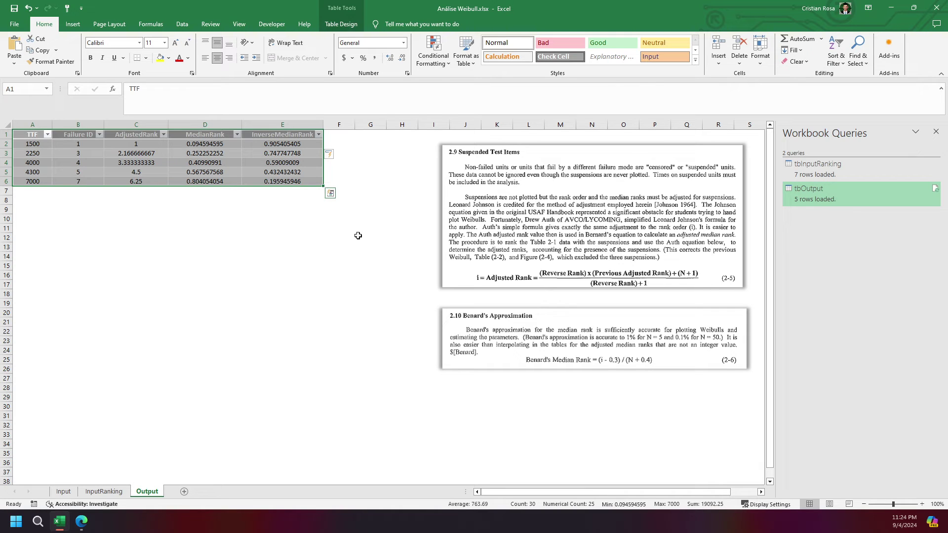
{"action": "left_click", "coordinate": [333, 139]}
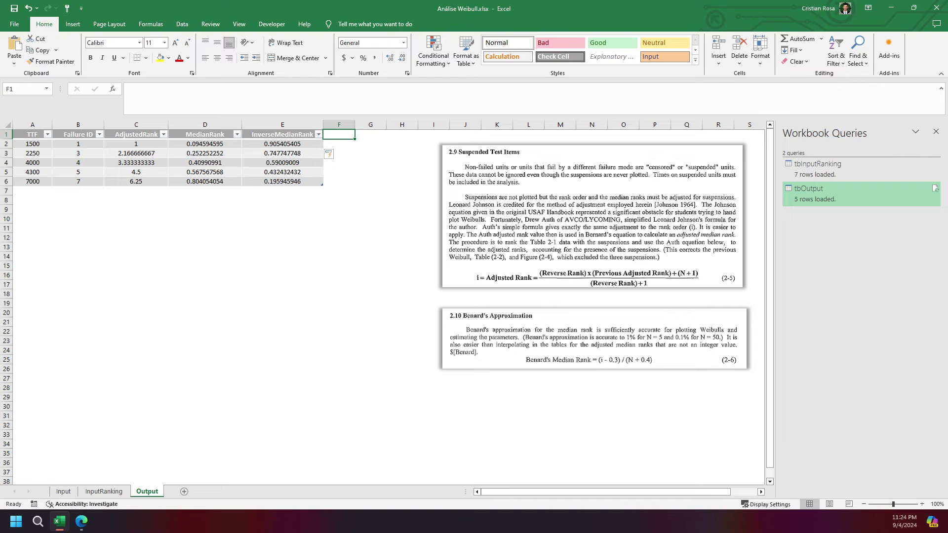
{"action": "left_click_drag", "start_coordinate": [308, 139], "coordinate": [33, 172]}
{"action": "left_click", "coordinate": [331, 134]}
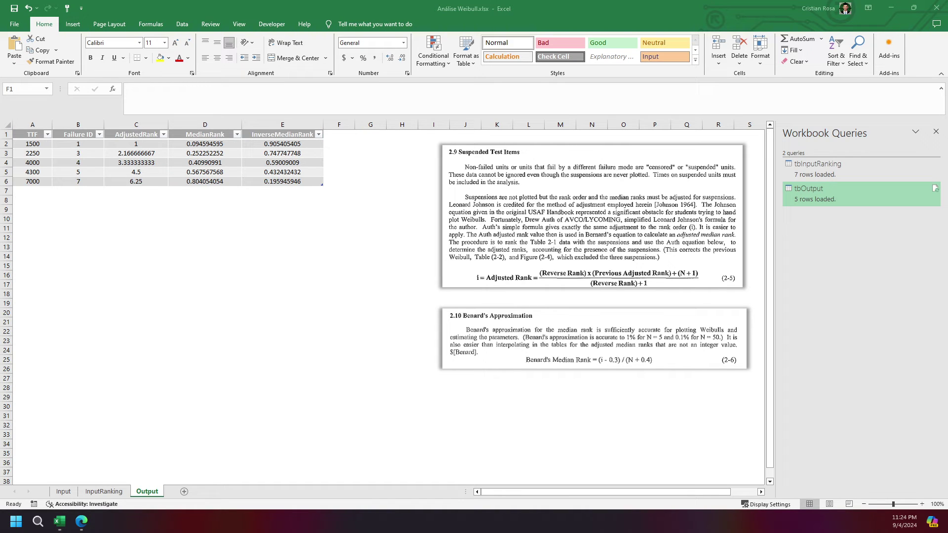
- Paste the copied picture of the linearized Weibull equations and place it below the table, beside the Benard's Approximation picture
{"action": "left_click", "coordinate": [457, 395]}
{"action": "key", "text": "ctrl+v"}
{"action": "left_click_drag", "start_coordinate": [478, 400], "coordinate": [287, 271]}
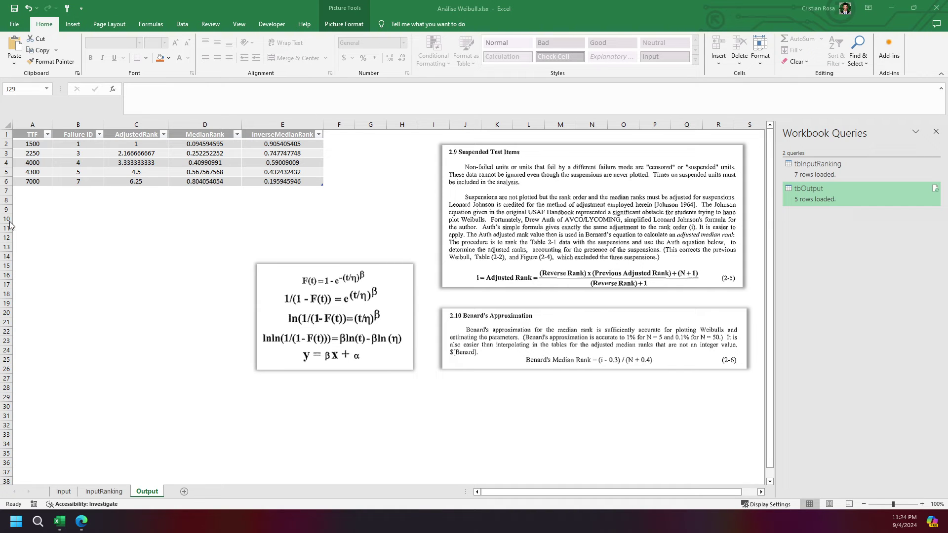
- Add two table columns headed X and Y in F1 and G1 of the Output table
{"action": "left_click", "coordinate": [349, 134]}
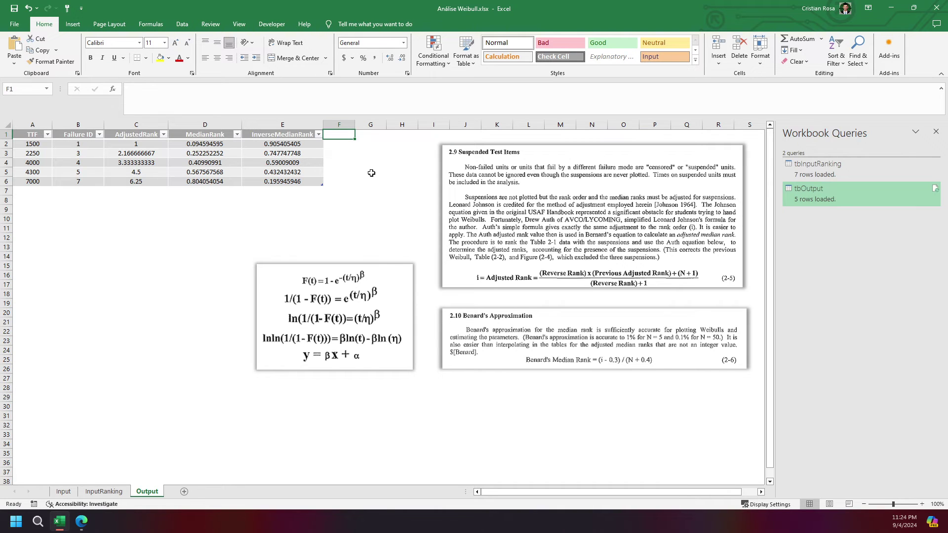
{"action": "type", "text": "x"}
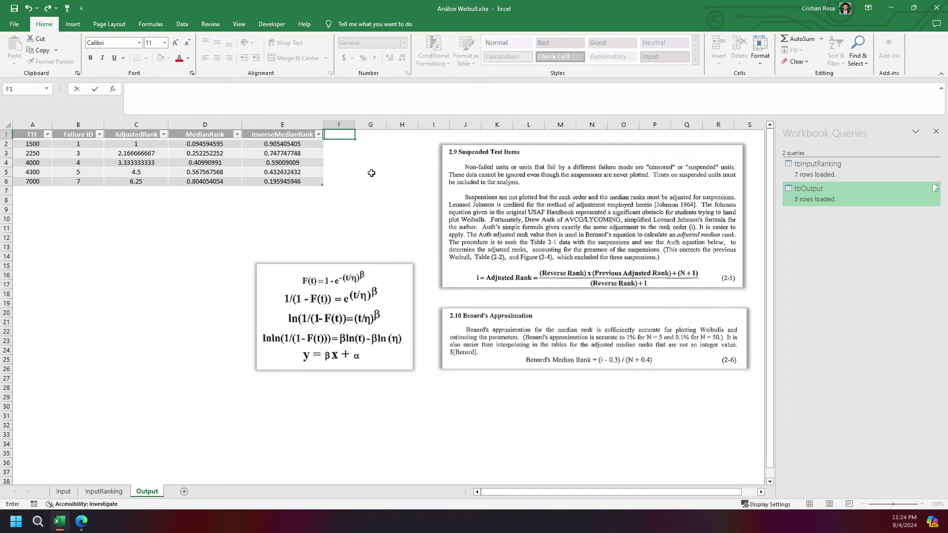
{"action": "type", "text": "X"}
{"action": "key", "text": "Tab"}
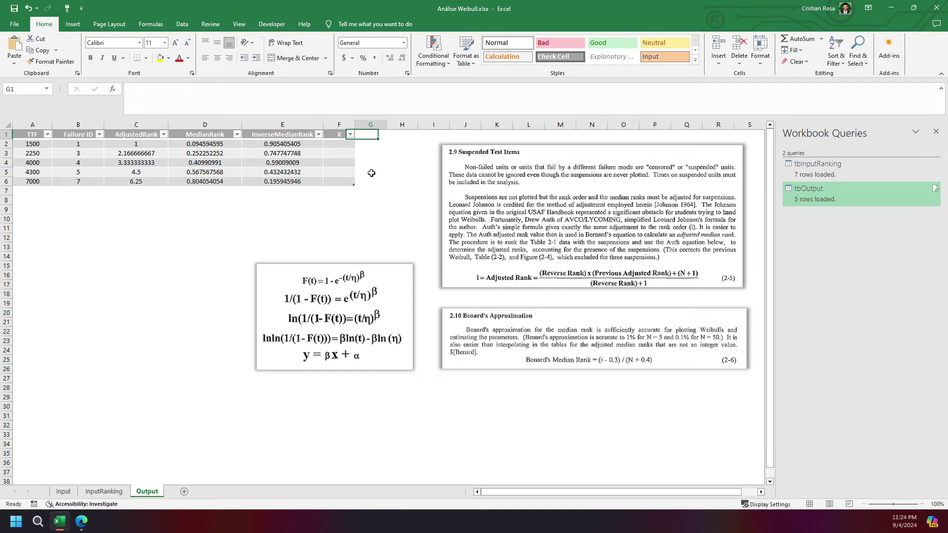
{"action": "type", "text": "Y"}
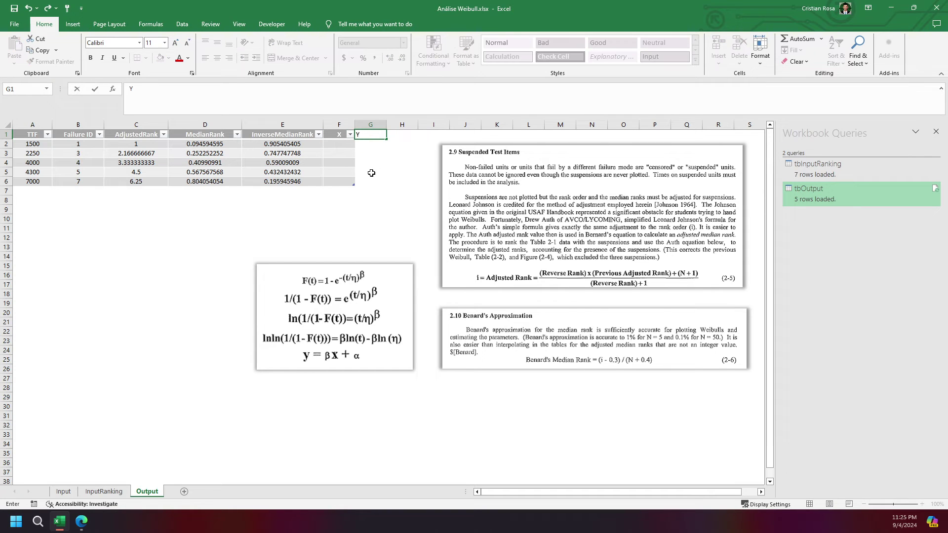
{"action": "key", "text": "ctrl+Return"}
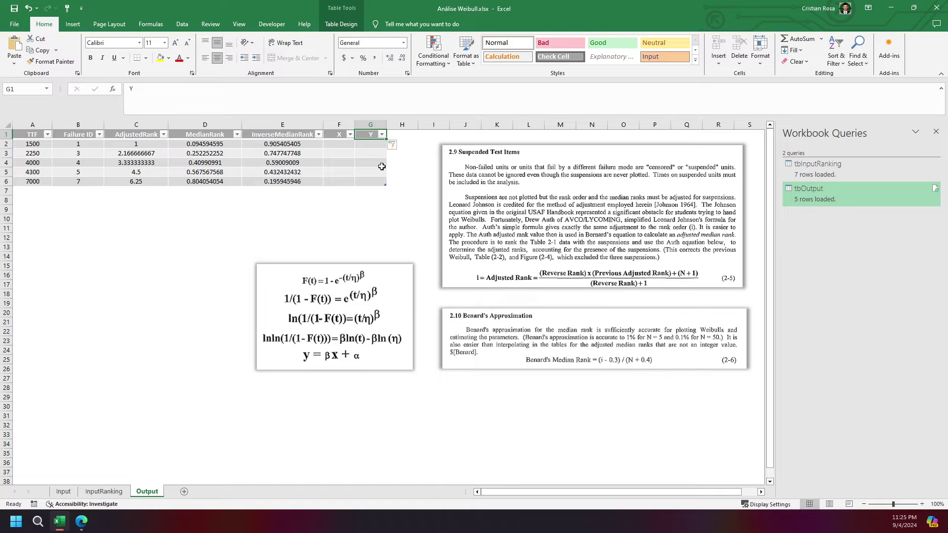
- Rename the X and Y headers to X (data) and Y (data), and widen columns F and G to fit them
{"action": "left_click", "coordinate": [339, 134]}
{"action": "left_click", "coordinate": [226, 92]}
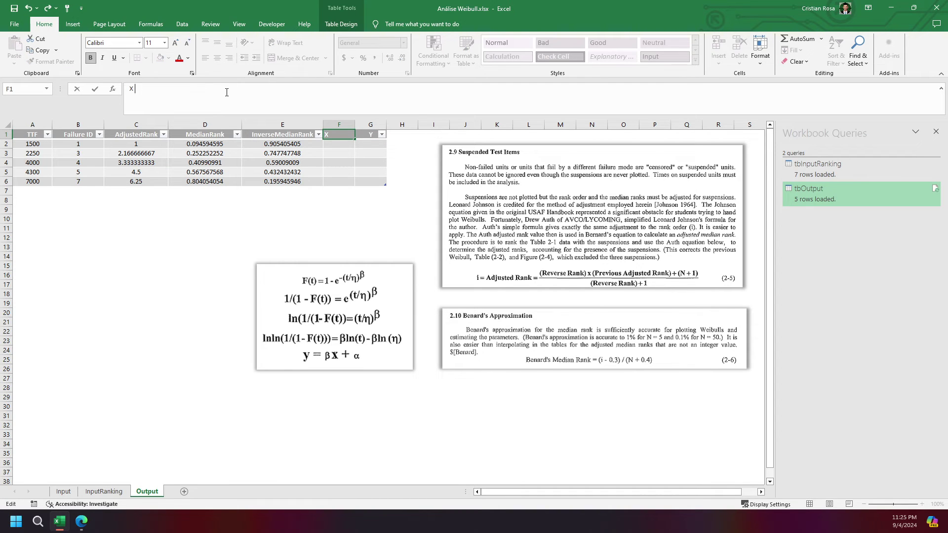
{"action": "type", "text": "(data)"}
{"action": "key", "text": "Tab"}
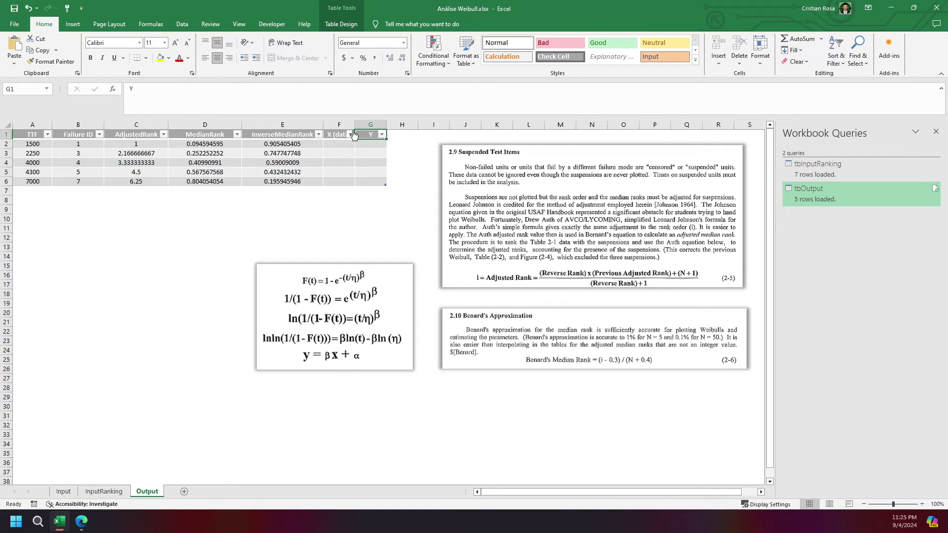
{"action": "left_click_drag", "start_coordinate": [356, 129], "coordinate": [420, 124]}
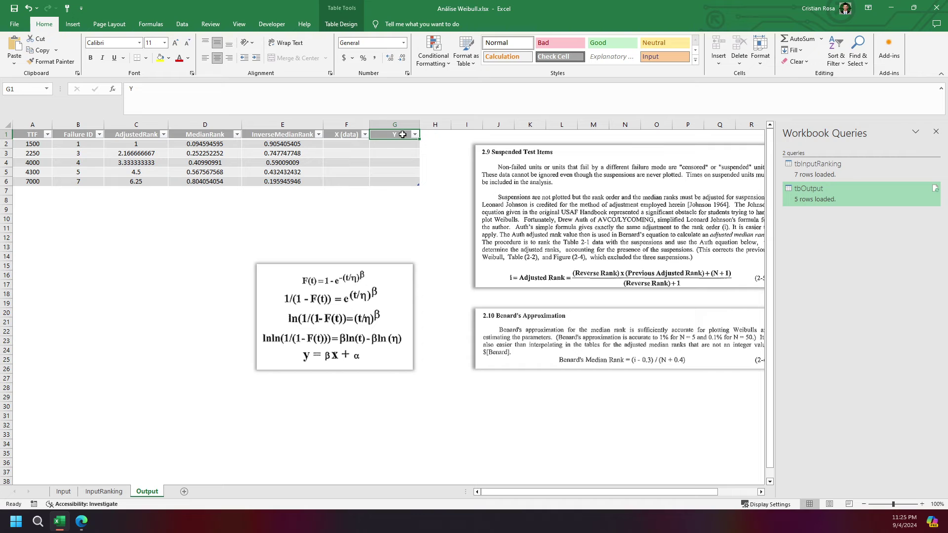
{"action": "left_click", "coordinate": [305, 91]}
{"action": "type", "text": "("}
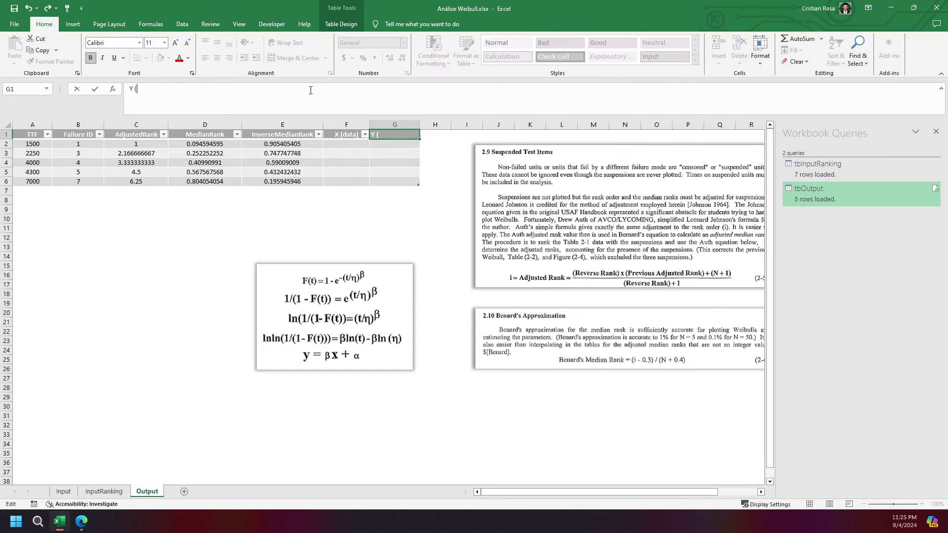
{"action": "type", "text": "data)"}
{"action": "key", "text": "Return"}
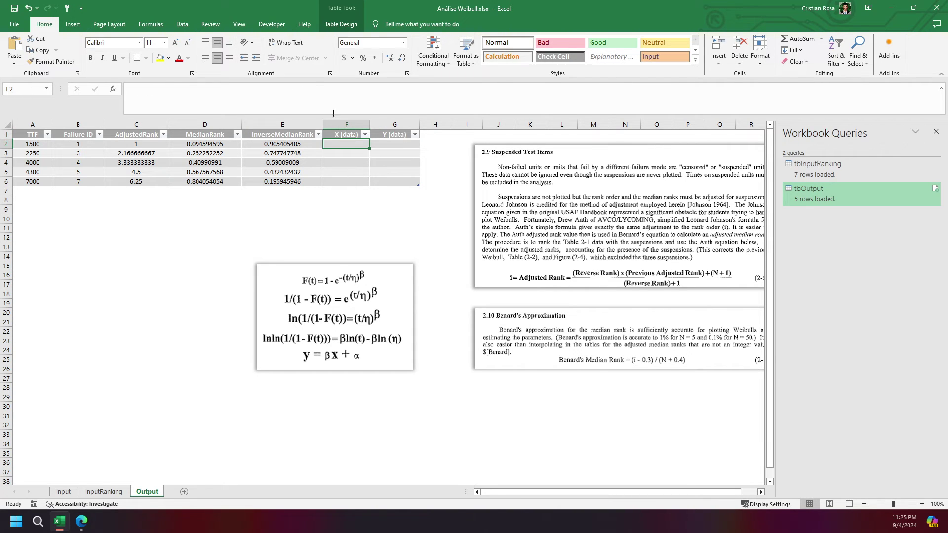
- Compare the TTF values and the empty X (data) and Y (data) columns with the linearized Weibull equations
{"action": "left_click", "coordinate": [389, 133]}
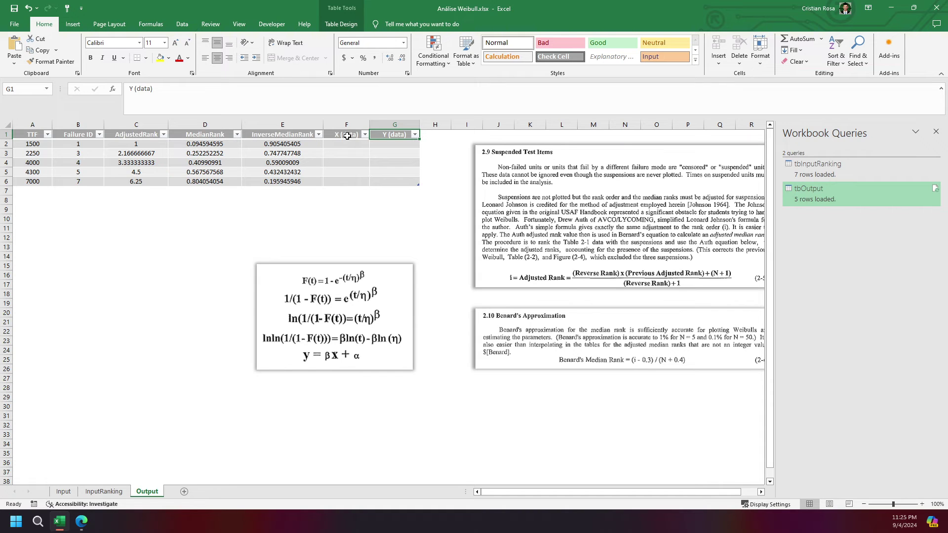
{"action": "left_click", "coordinate": [33, 132]}
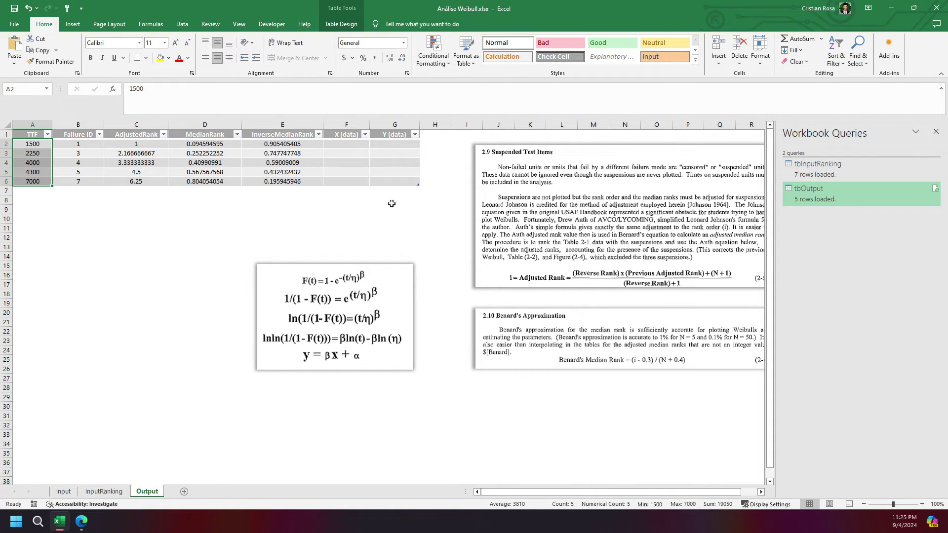
{"action": "left_click_drag", "start_coordinate": [357, 149], "coordinate": [397, 182]}
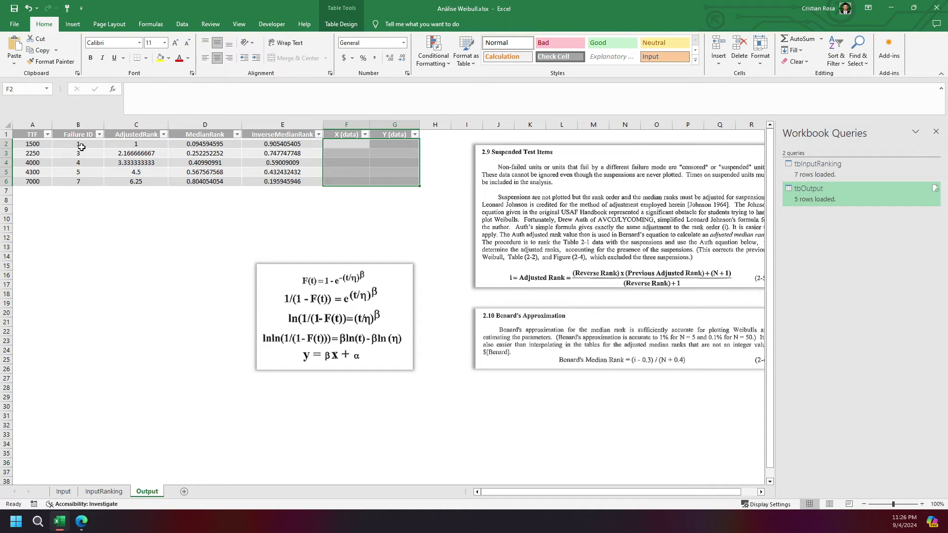
{"action": "middle_click", "coordinate": [430, 392]}
{"action": "middle_click", "coordinate": [467, 395]}
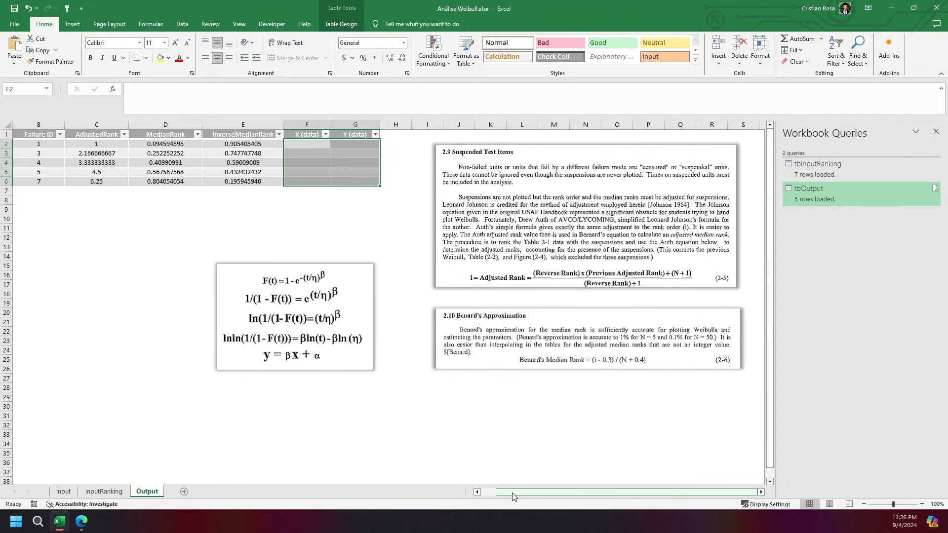
{"action": "left_click_drag", "start_coordinate": [512, 497], "coordinate": [496, 492]}
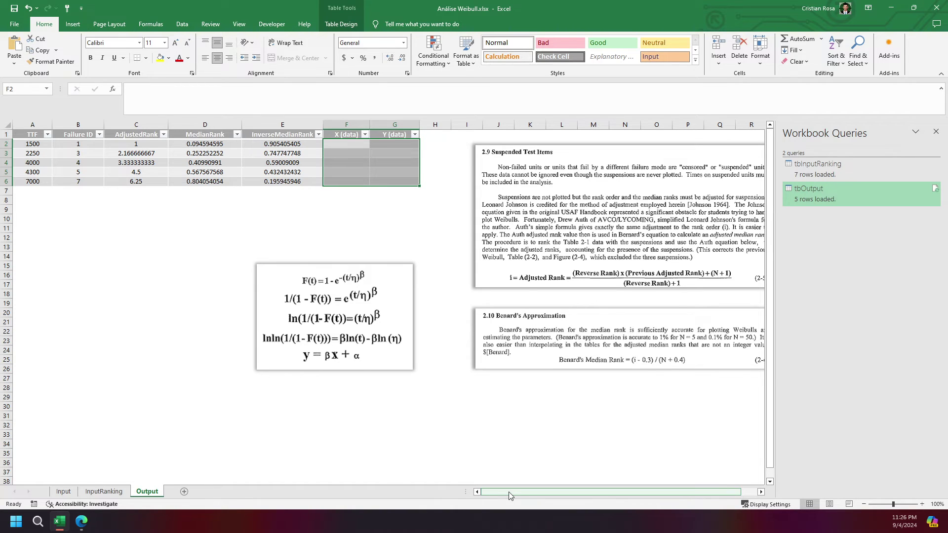
{"action": "left_click_drag", "start_coordinate": [509, 492], "coordinate": [526, 493]}
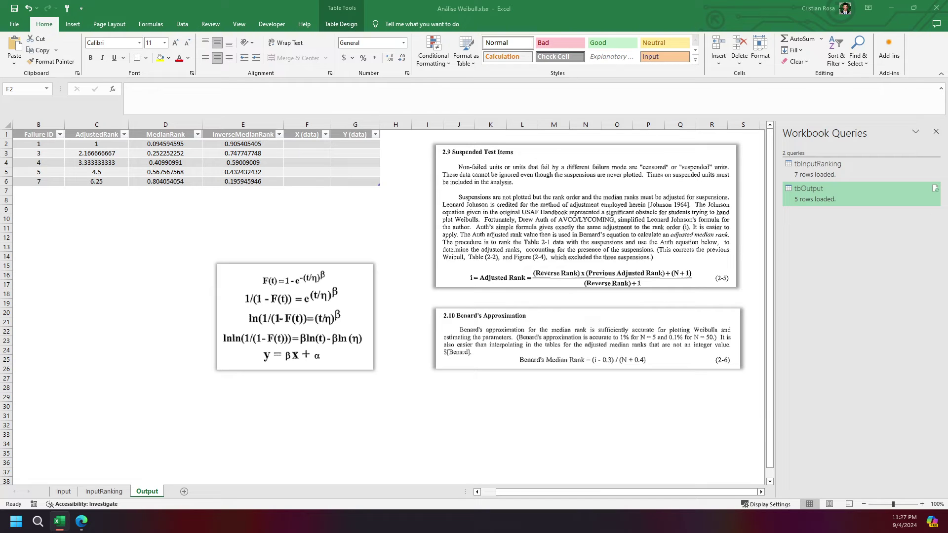
- Examine the Weibull Probability Plot and its axes in Weibull Distribution (Power Query)_Rev02.xlsm, and return to Análise Weibull.xlsx
{"action": "left_click_drag", "start_coordinate": [206, 158], "coordinate": [543, 1]}
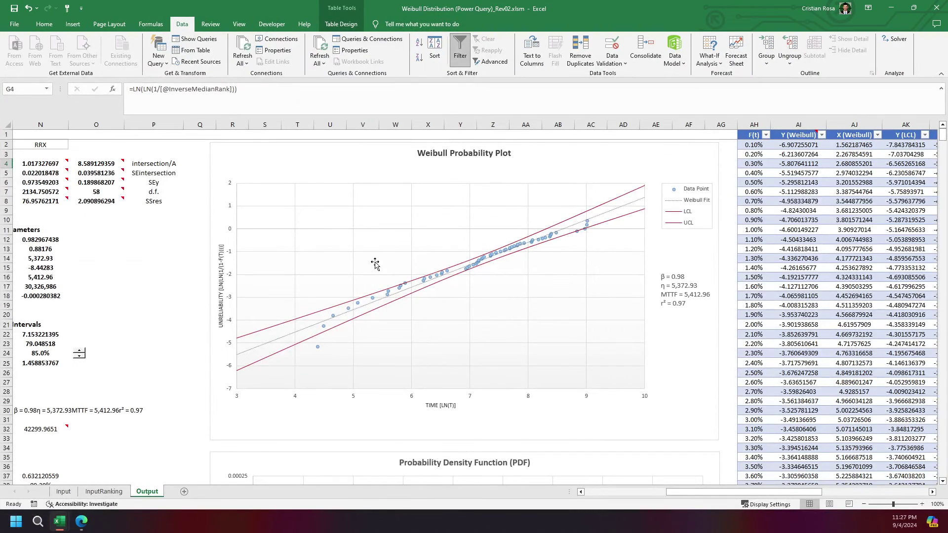
{"action": "scroll", "coordinate": [375, 267], "scroll_direction": "left", "scroll_amount": 2}
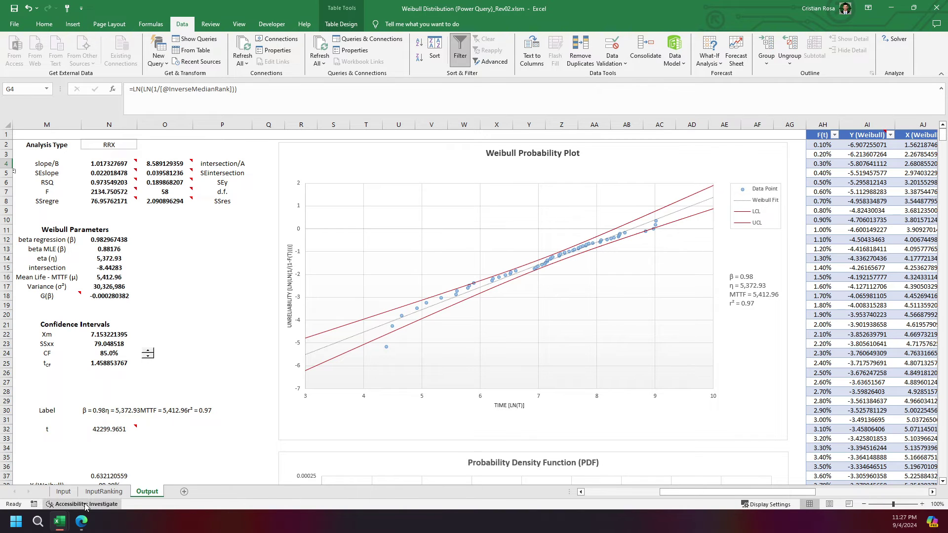
{"action": "mouse_move", "coordinate": [71, 523]}
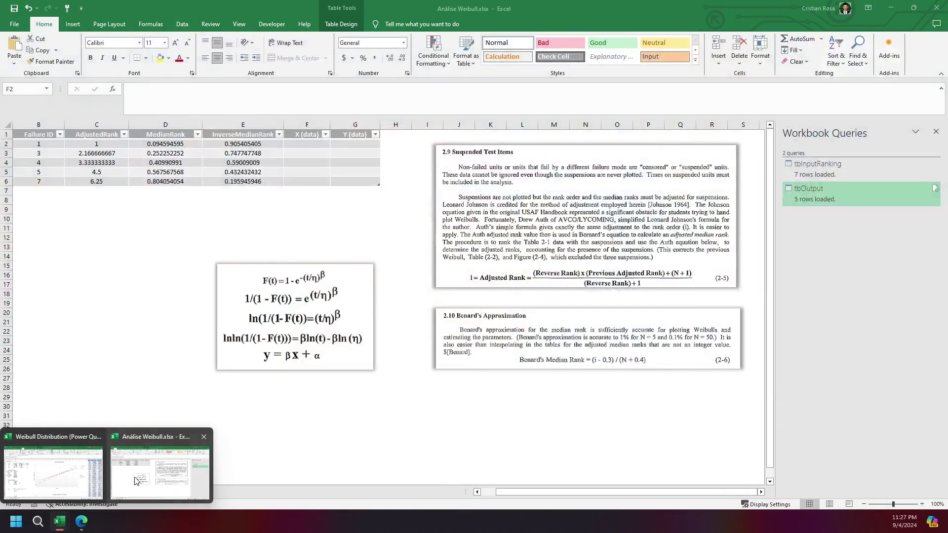
{"action": "left_click", "coordinate": [185, 467]}
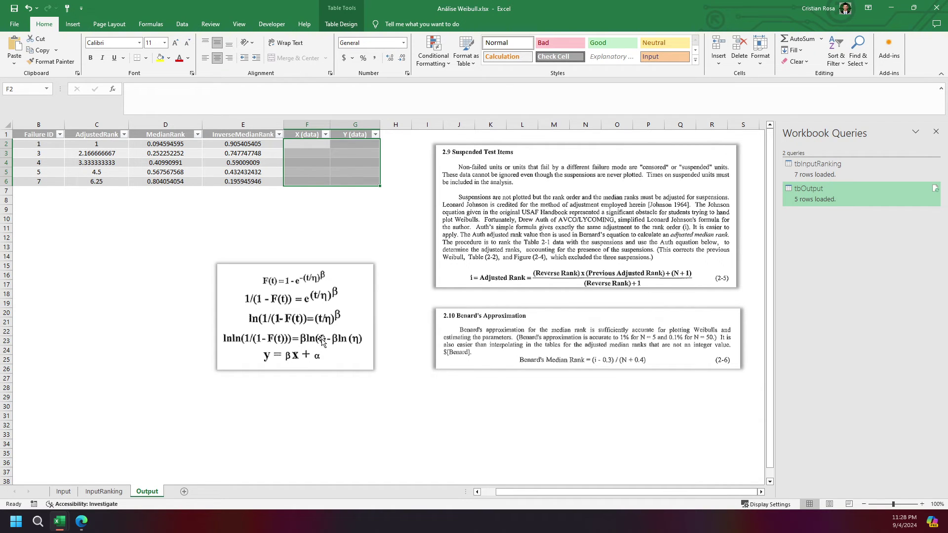
{"action": "left_click", "coordinate": [314, 145]}
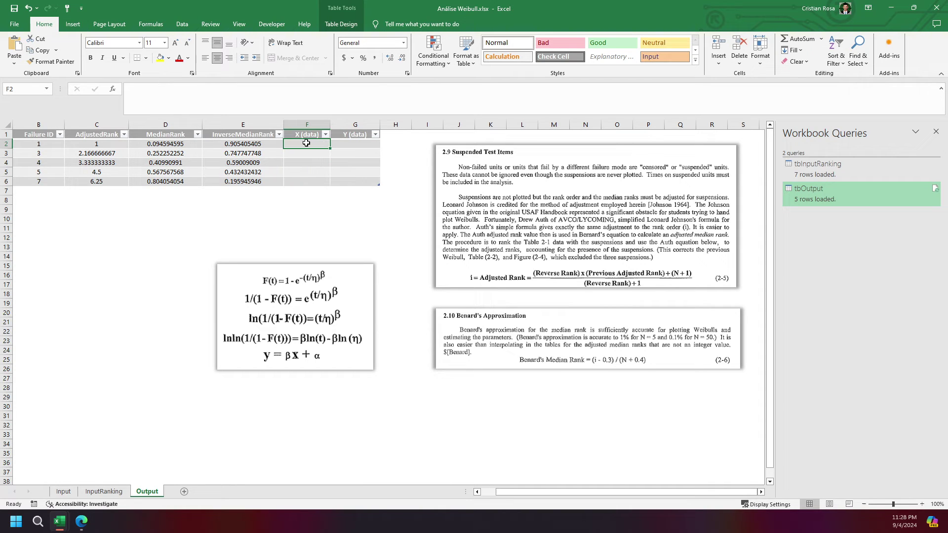
{"action": "left_click", "coordinate": [346, 144]}
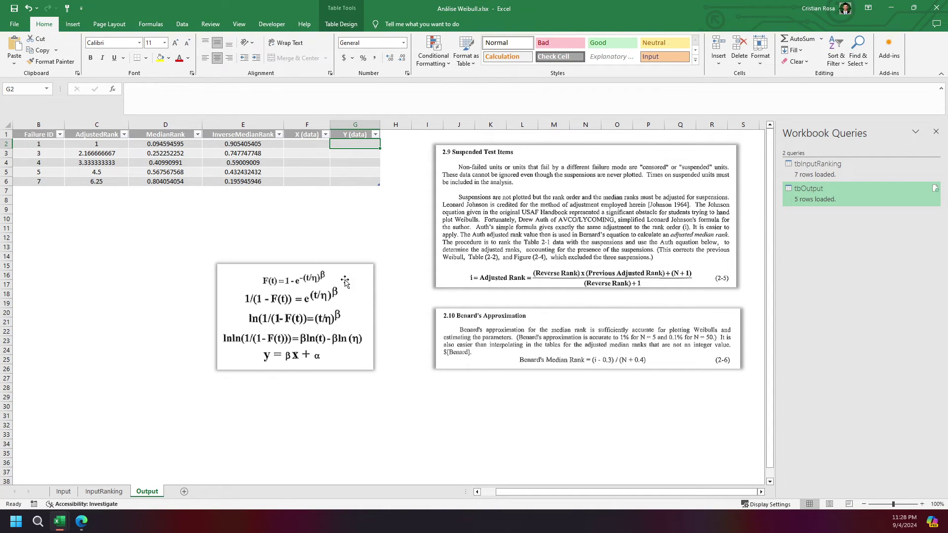
{"action": "left_click", "coordinate": [284, 292]}
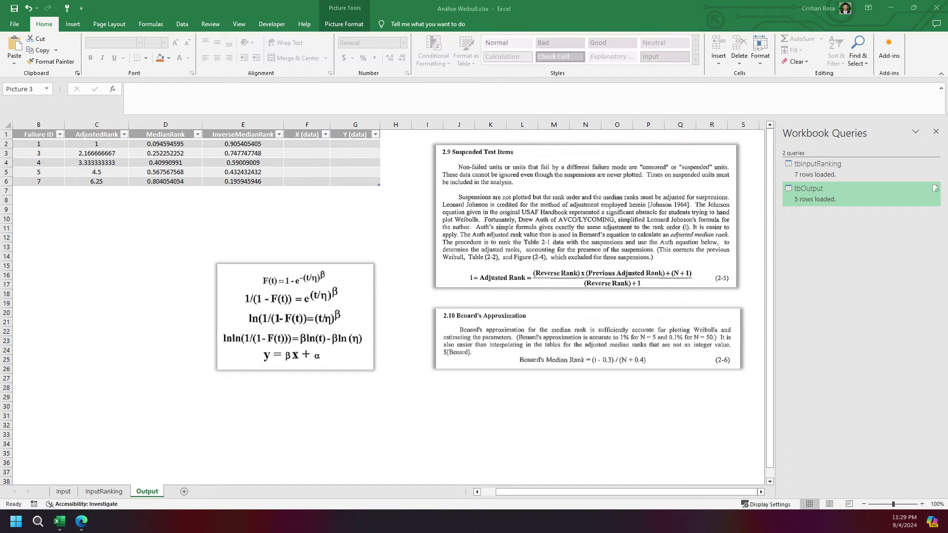
{"action": "left_click", "coordinate": [366, 162]}
{"action": "left_click", "coordinate": [307, 144]}
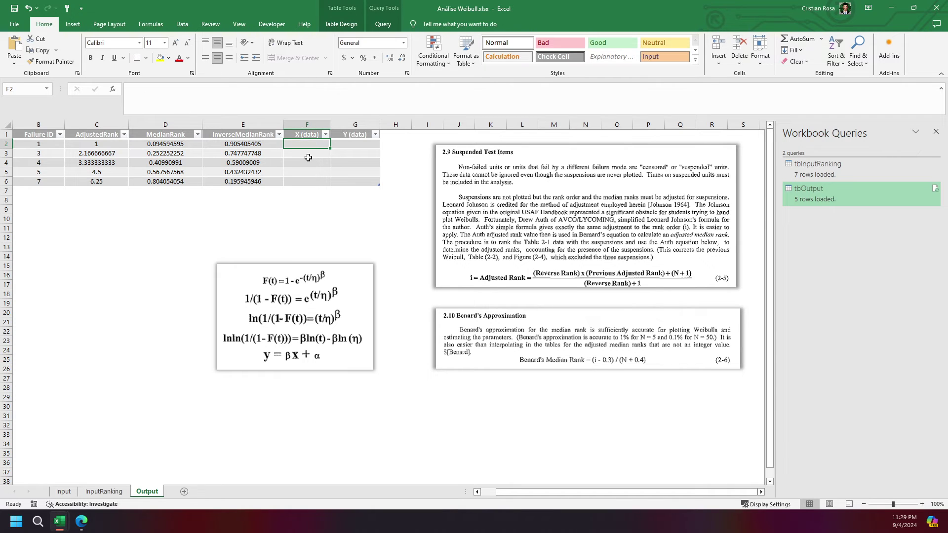
{"action": "type", "text": "=LN("}
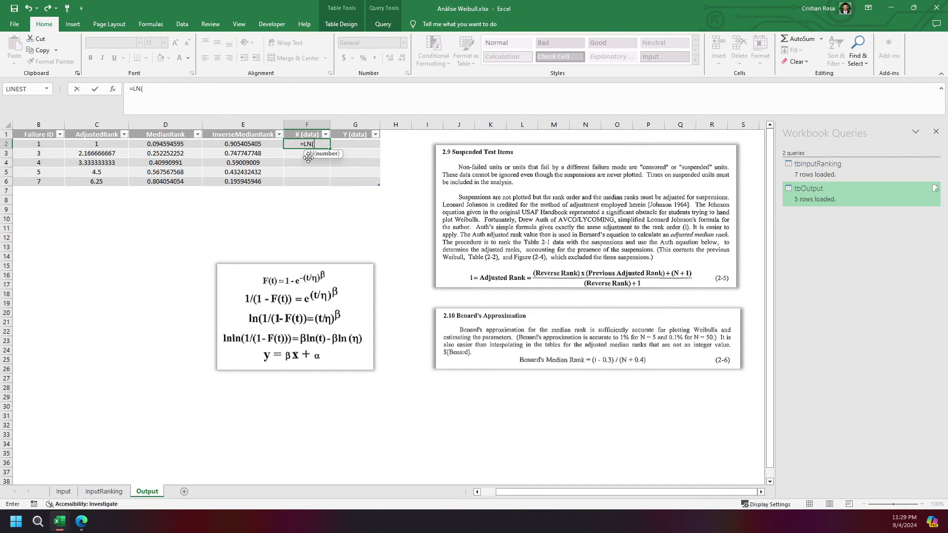
{"action": "scroll", "coordinate": [251, 206], "scroll_direction": "left", "scroll_amount": 1}
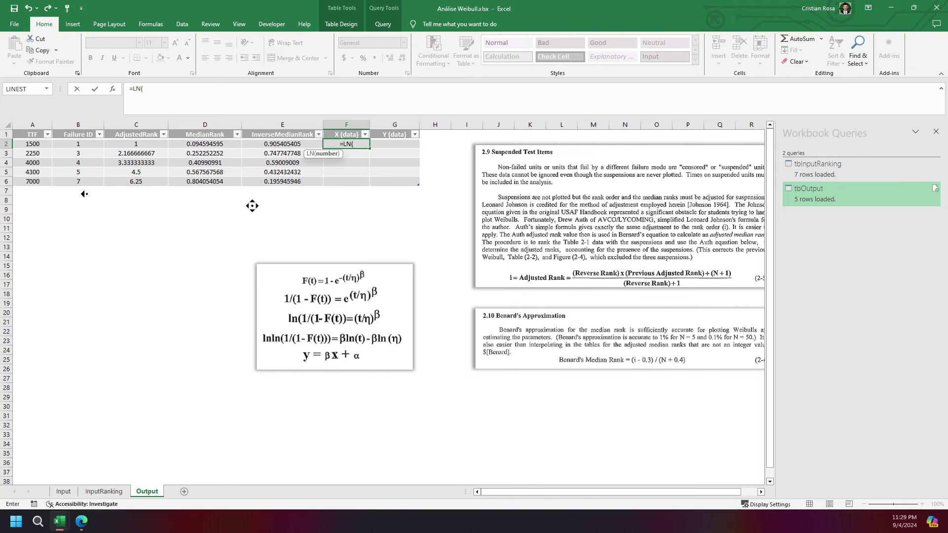
{"action": "left_click", "coordinate": [33, 143]}
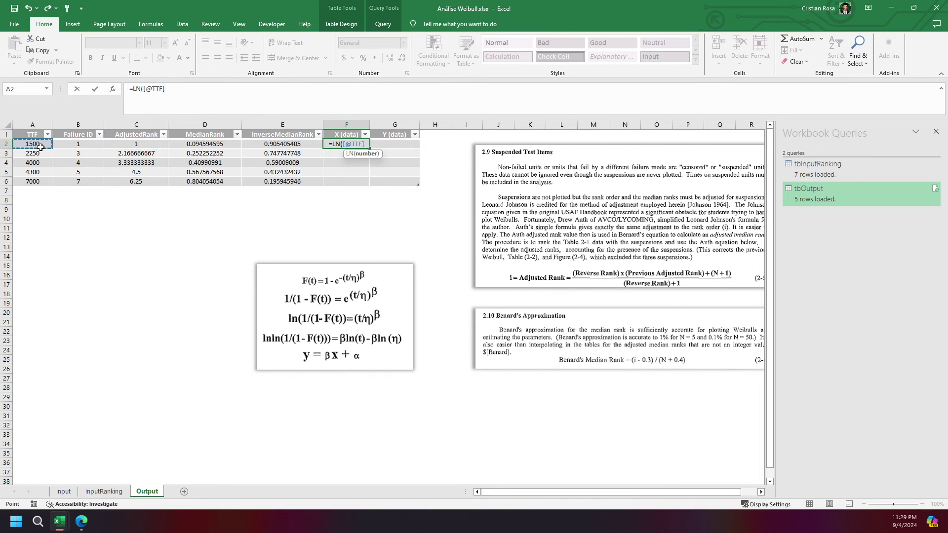
{"action": "type", "text": ")"}
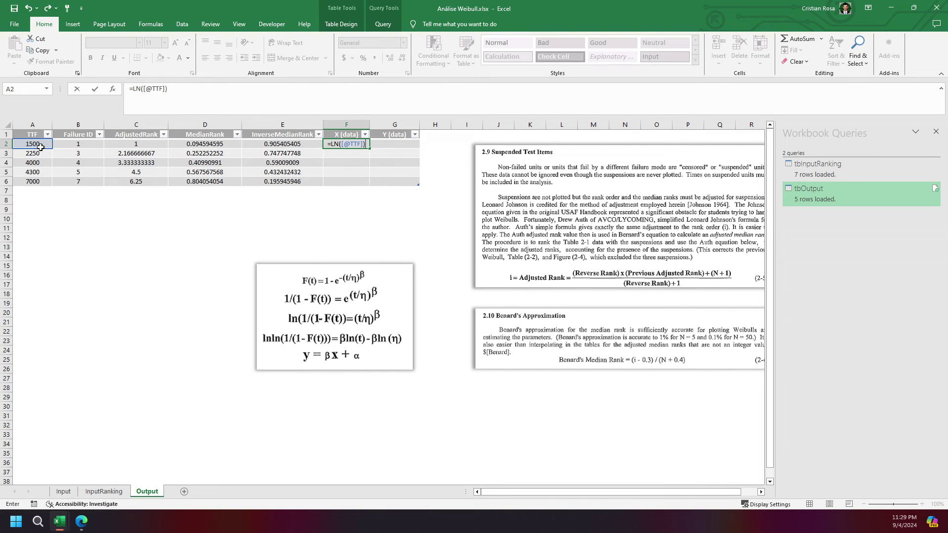
{"action": "key", "text": "Return"}
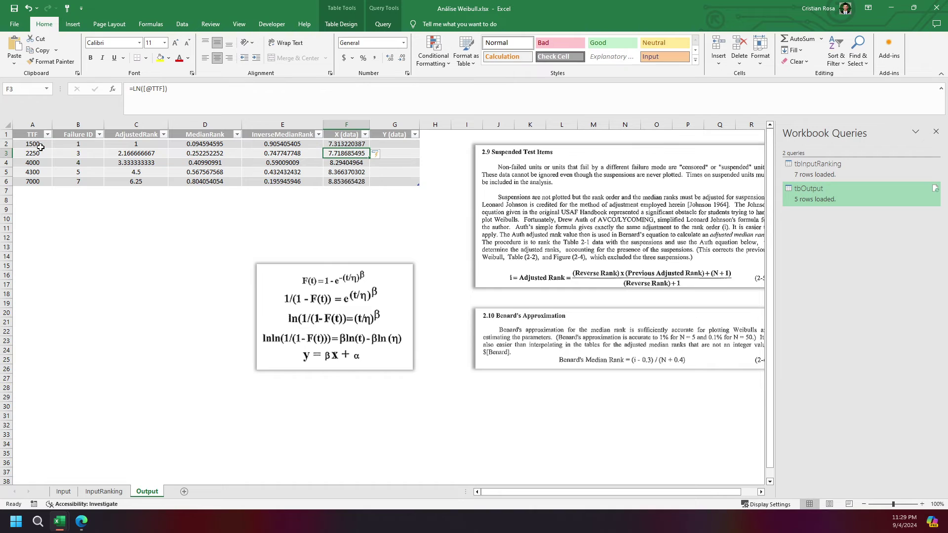
{"action": "left_click", "coordinate": [344, 144]}
{"action": "left_click_drag", "start_coordinate": [344, 144], "coordinate": [346, 181]}
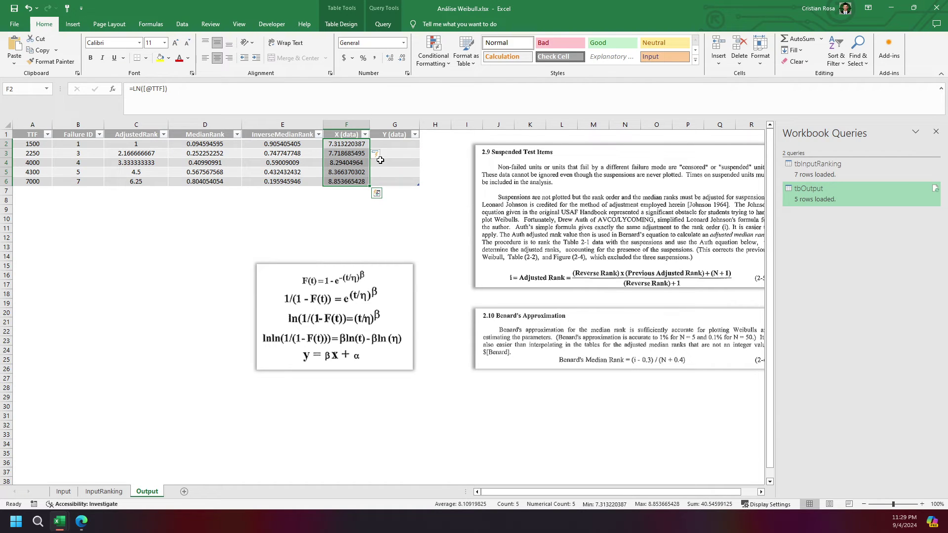
{"action": "left_click", "coordinate": [390, 144]}
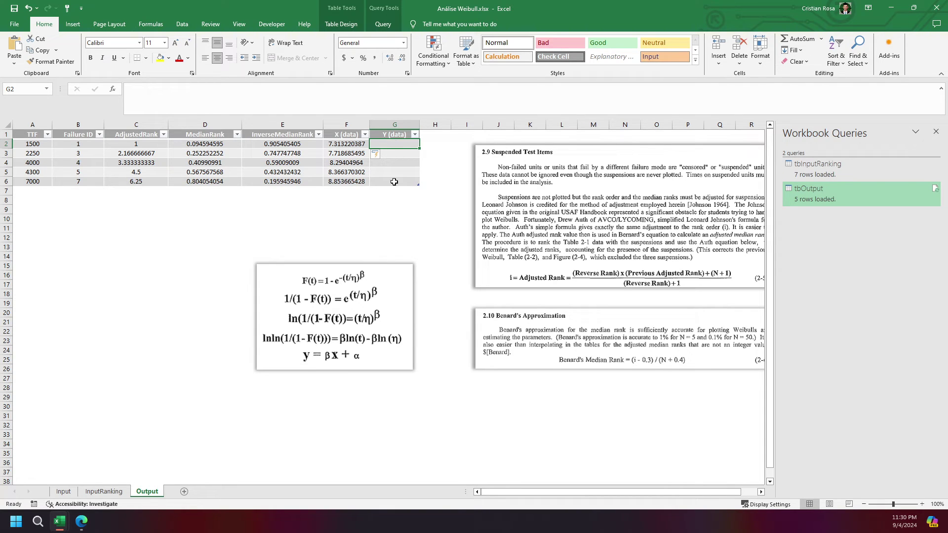
{"action": "type", "text": "=ln"}
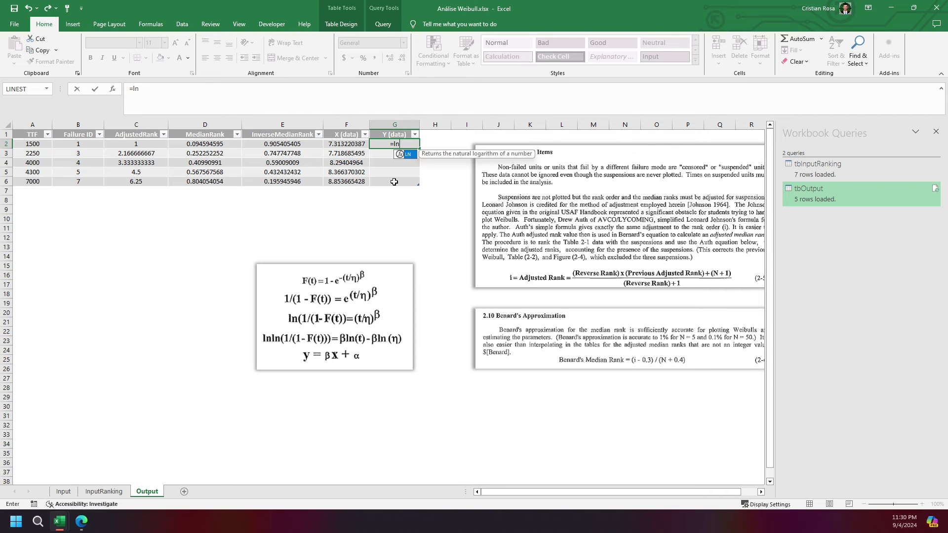
{"action": "key", "text": "Tab"}
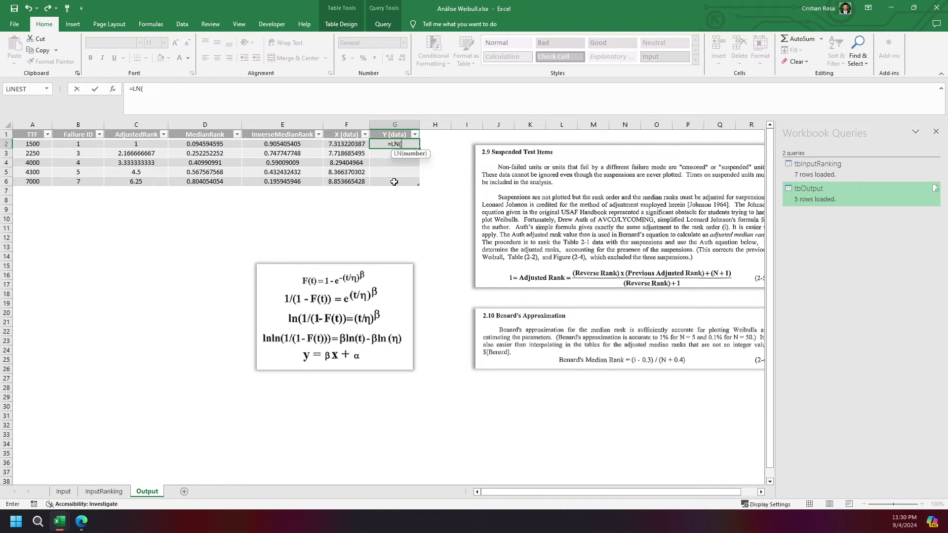
{"action": "type", "text": "ln"}
{"action": "key", "text": "Tab"}
{"action": "type", "text": "1/1-"}
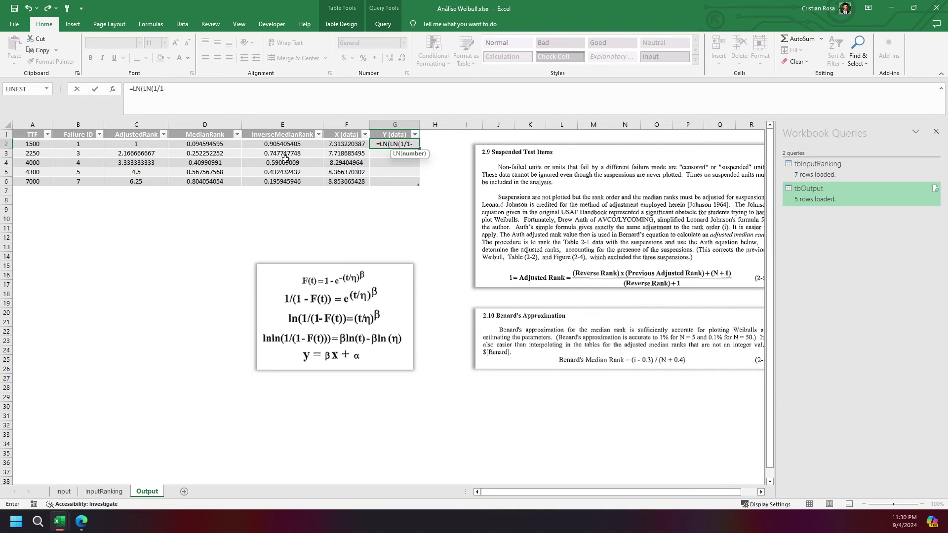
{"action": "left_click", "coordinate": [289, 145]}
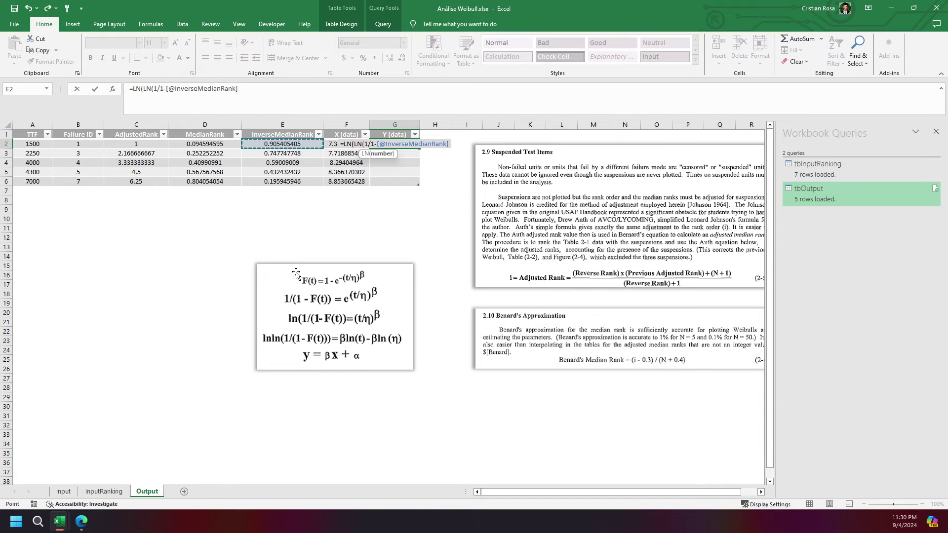
{"action": "type", "text": ")"}
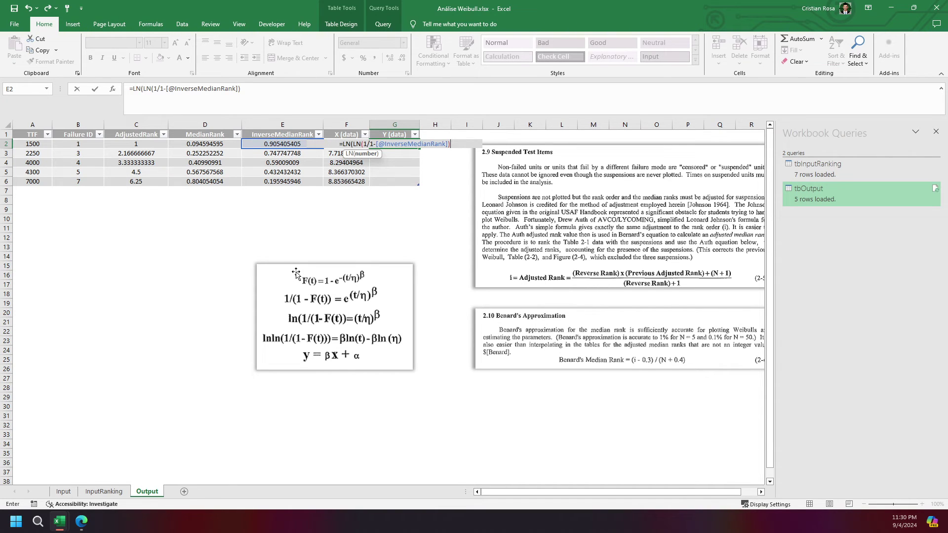
{"action": "type", "text": ")"}
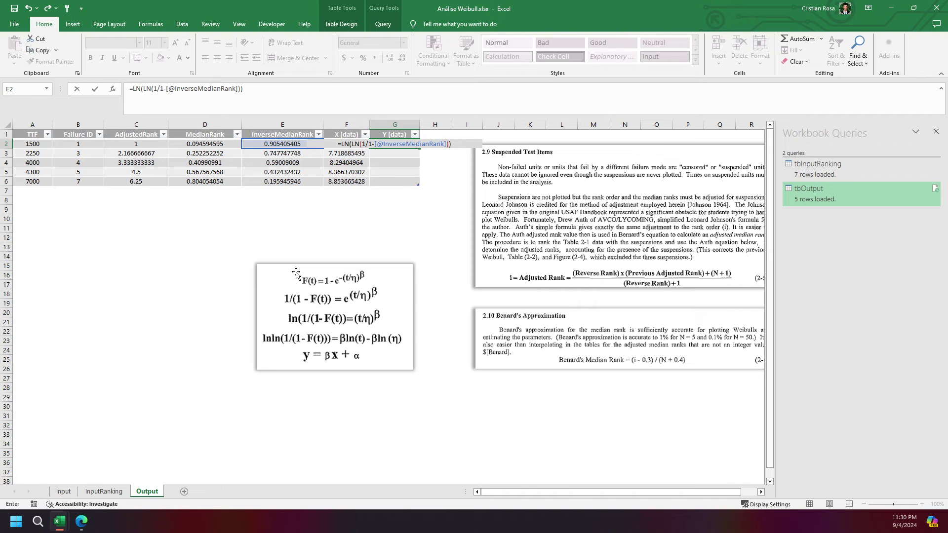
{"action": "key", "text": "Return"}
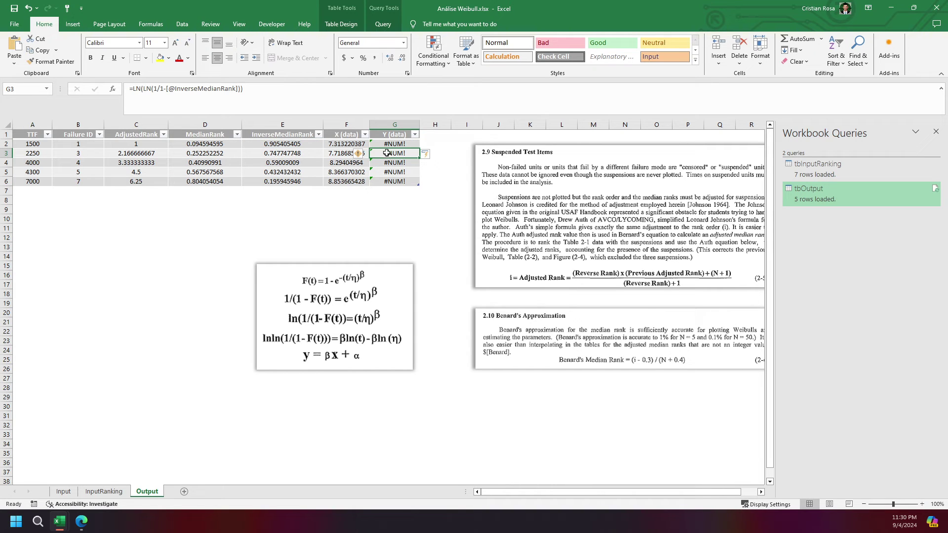
- Check the Y (data) formula against the one in Weibull Distribution (Power Query)_Rev02.xlsm and return to Análise Weibull.xlsx
{"action": "left_click", "coordinate": [390, 143]}
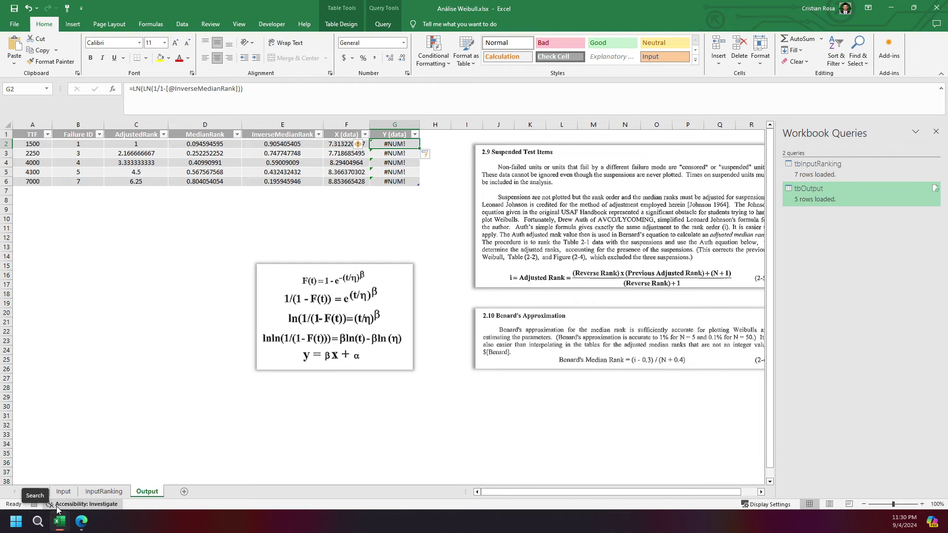
{"action": "left_click", "coordinate": [62, 527]}
{"action": "left_click", "coordinate": [55, 474]}
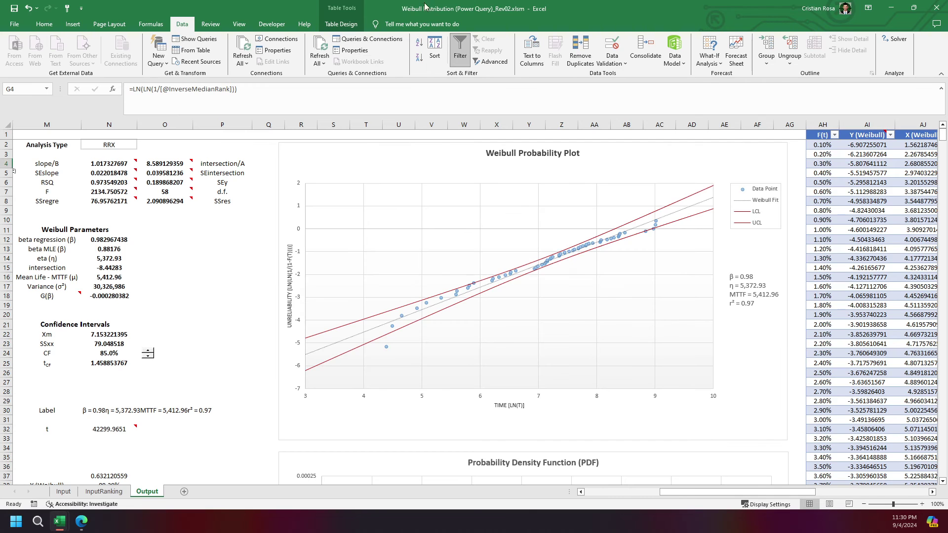
{"action": "left_click_drag", "start_coordinate": [425, 7], "coordinate": [0, 132]}
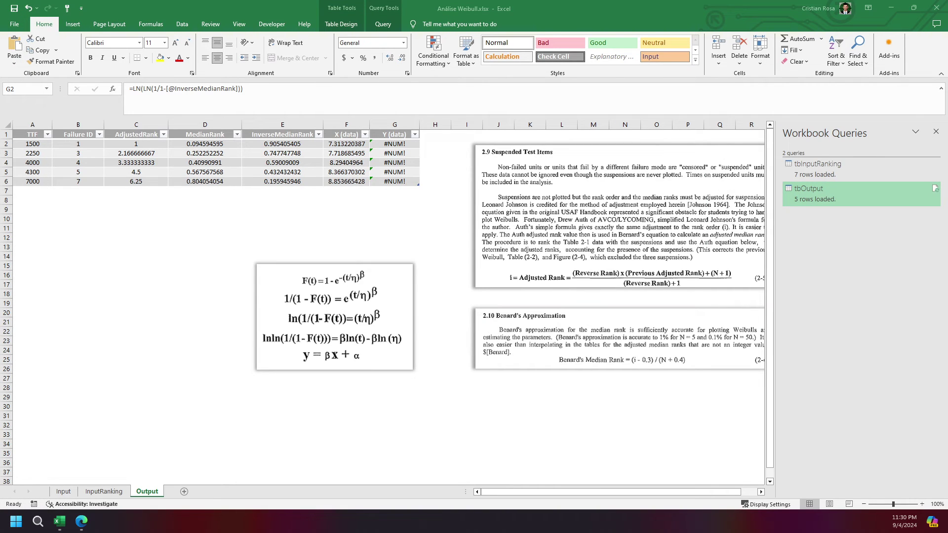
{"action": "left_click", "coordinate": [166, 89]}
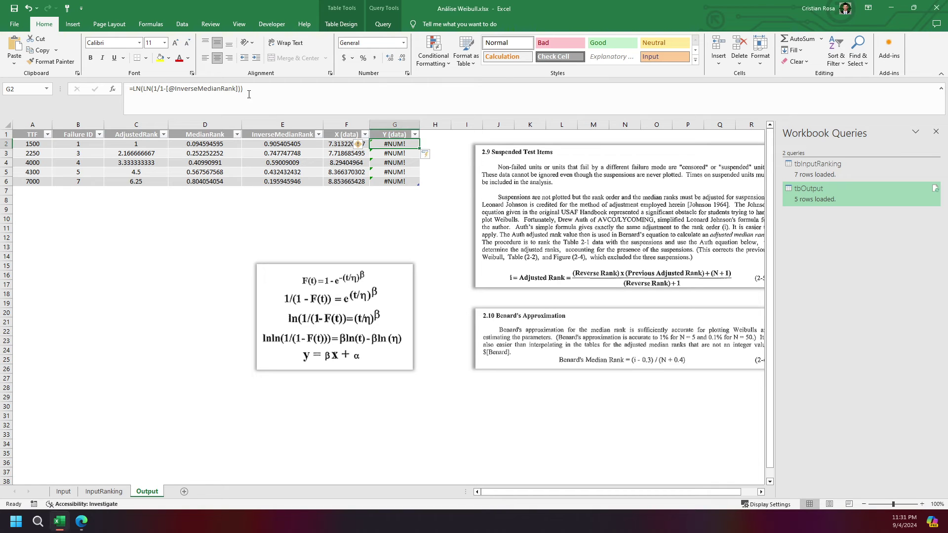
{"action": "left_click", "coordinate": [249, 91]}
{"action": "left_click_drag", "start_coordinate": [160, 89], "coordinate": [239, 89]}
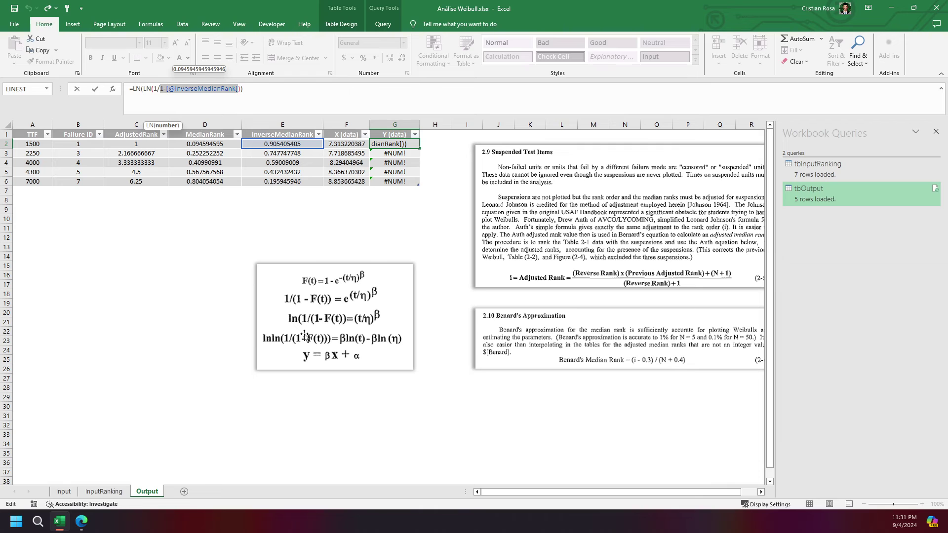
{"action": "left_click", "coordinate": [165, 88]}
{"action": "type", "text": "-"}
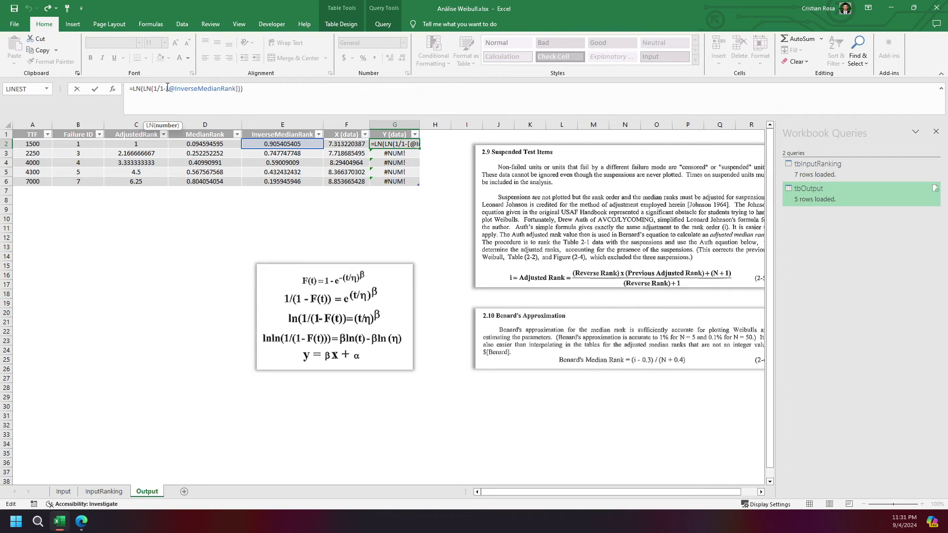
{"action": "key", "text": "BackSpace"}
{"action": "key", "text": "BackSpace"}
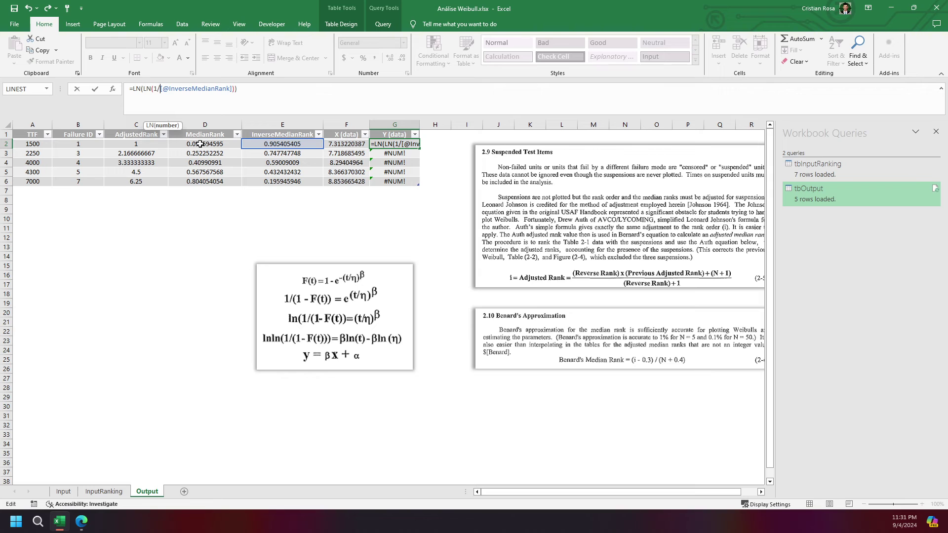
{"action": "key", "text": "Return"}
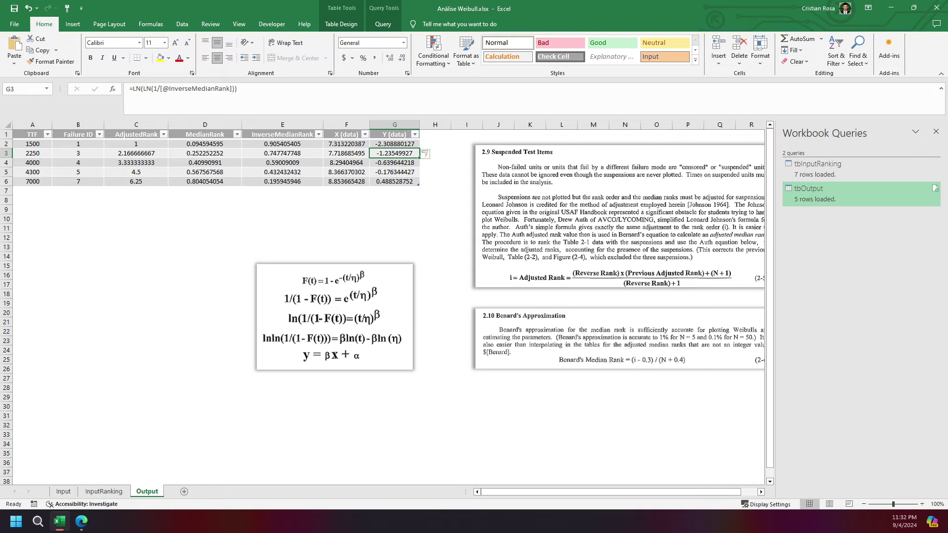
{"action": "left_click_drag", "start_coordinate": [346, 144], "coordinate": [386, 178]}
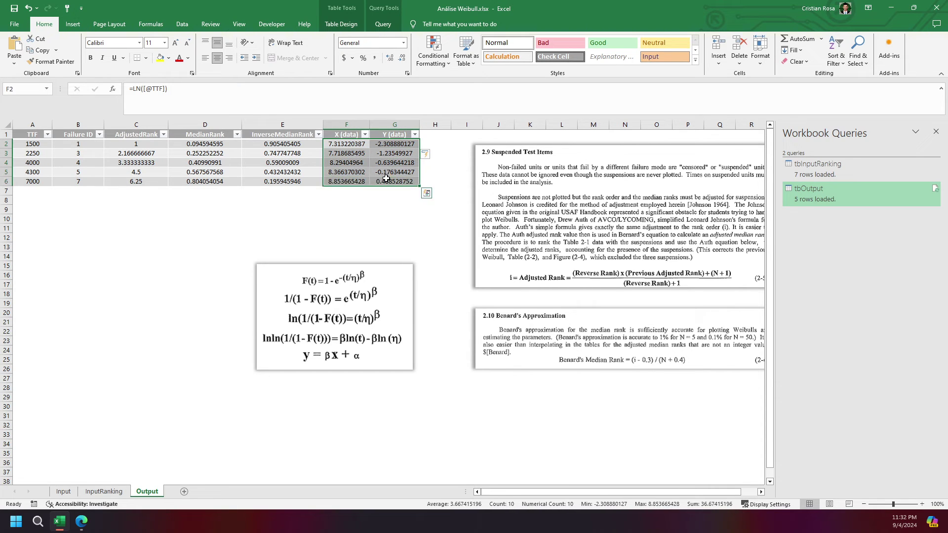
{"action": "left_click_drag", "start_coordinate": [33, 143], "coordinate": [33, 182]}
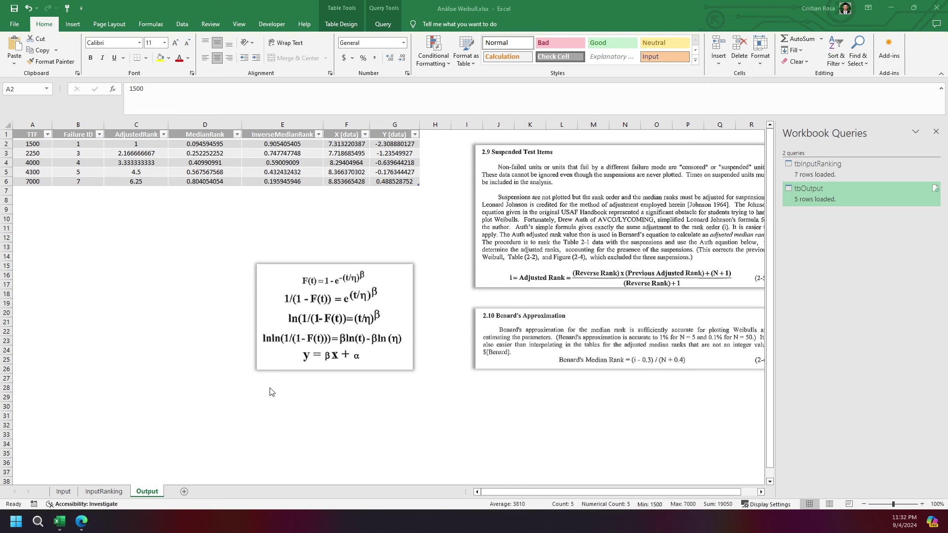
- Paste the Step 2 reference picture, shrink it and place it below the table, moving the Weibull equations picture out of its way
{"action": "key", "text": "ctrl+v"}
{"action": "left_click_drag", "start_coordinate": [140, 203], "coordinate": [177, 316]}
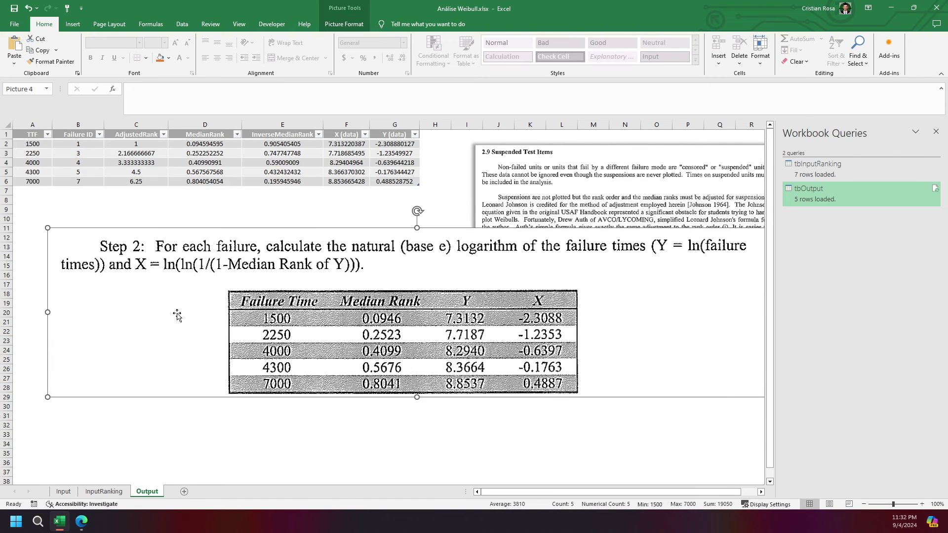
{"action": "left_click_drag", "start_coordinate": [48, 228], "coordinate": [253, 299]}
{"action": "left_click_drag", "start_coordinate": [489, 346], "coordinate": [411, 247]}
{"action": "left_click_drag", "start_coordinate": [372, 342], "coordinate": [431, 448]}
{"action": "left_click_drag", "start_coordinate": [383, 260], "coordinate": [235, 295]}
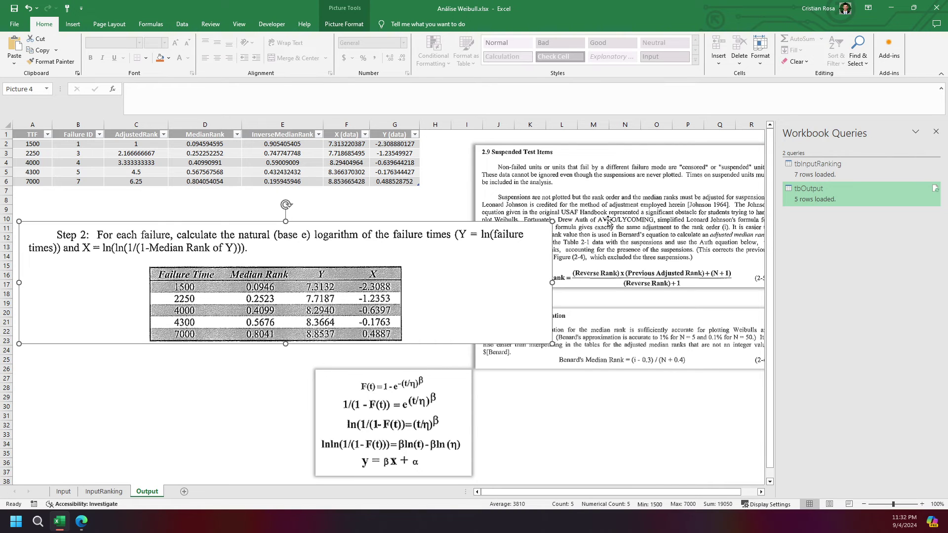
- Delete the Suspended Test Items, Benard's Approximation and Weibull equations pictures, and nudge the Step 2 picture into place under the table
{"action": "left_click_drag", "start_coordinate": [608, 222], "coordinate": [718, 229]}
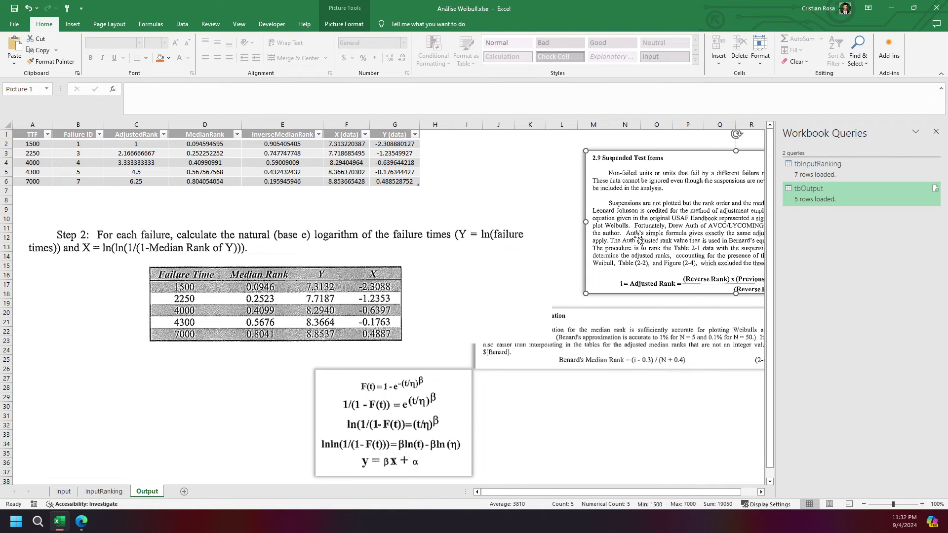
{"action": "key", "text": "Delete"}
{"action": "left_click", "coordinate": [629, 333]}
{"action": "key", "text": "Delete"}
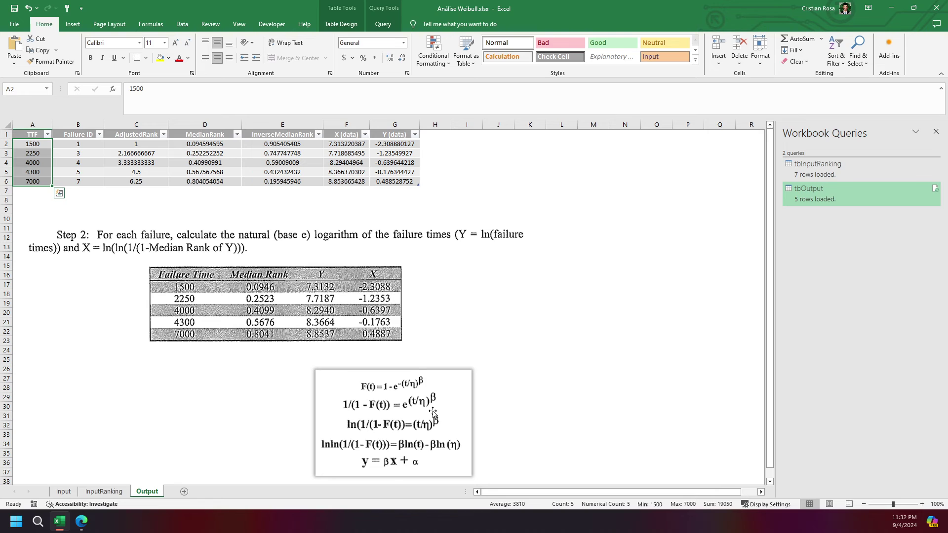
{"action": "left_click", "coordinate": [433, 414]}
{"action": "key", "text": "Delete"}
{"action": "left_click", "coordinate": [378, 312]}
{"action": "left_click_drag", "start_coordinate": [356, 280], "coordinate": [374, 285]}
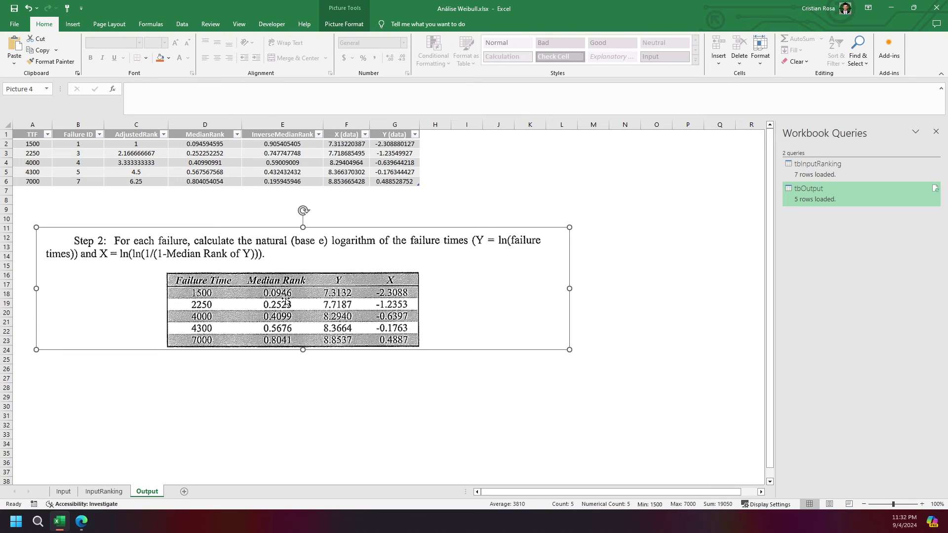
- Compare the MedianRank, X (data) and Y (data) columns with the values in the Step 2 reference table
{"action": "left_click", "coordinate": [209, 144]}
{"action": "left_click_drag", "start_coordinate": [209, 144], "coordinate": [210, 181]}
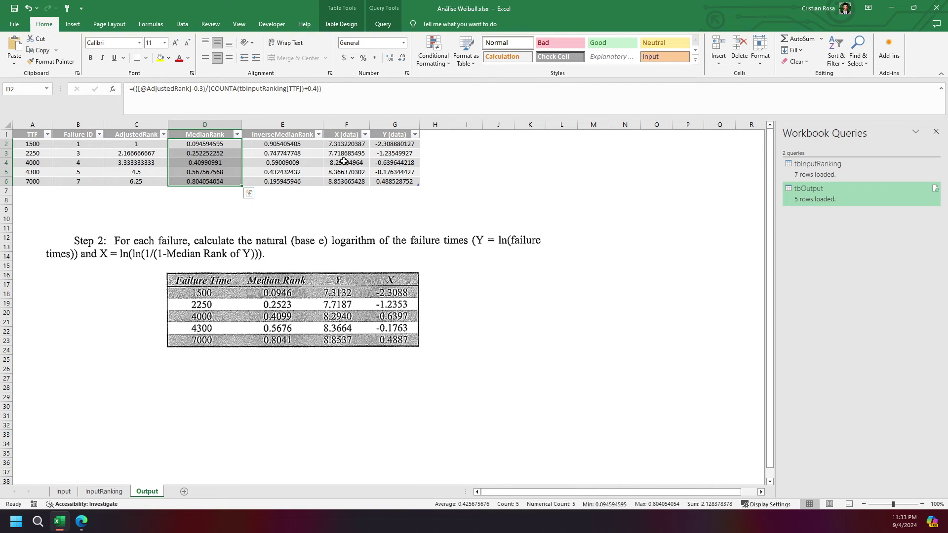
{"action": "left_click_drag", "start_coordinate": [345, 143], "coordinate": [346, 181]}
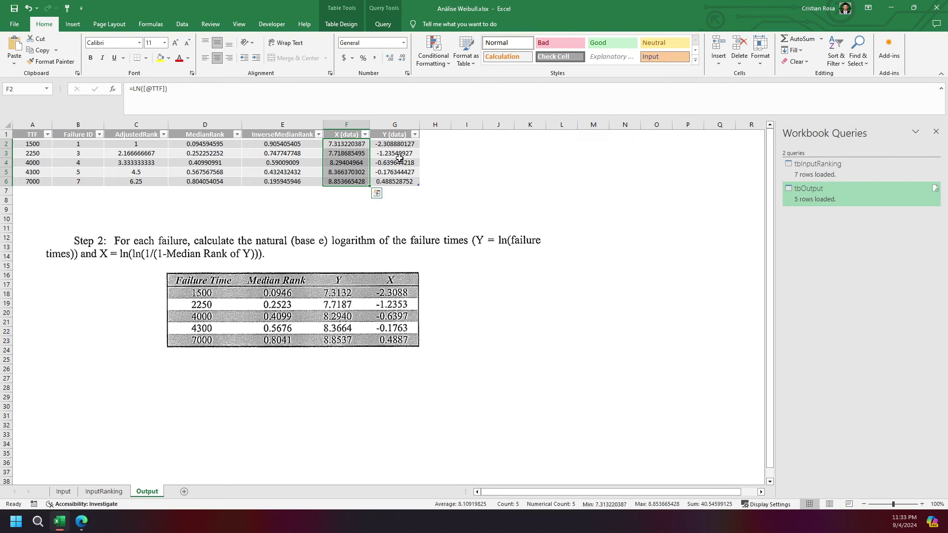
{"action": "left_click_drag", "start_coordinate": [395, 144], "coordinate": [395, 181]}
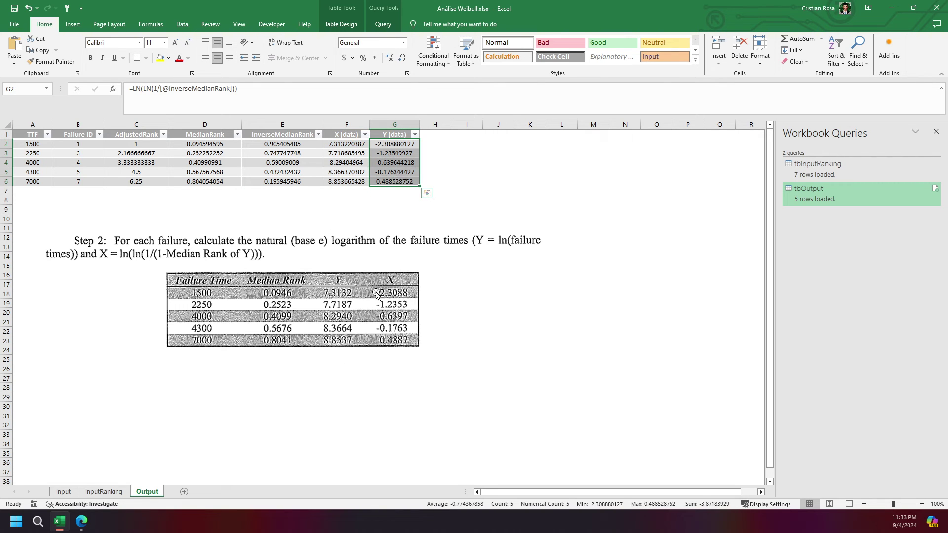
- Delete the Step 2 reference picture and select the X (data) and Y (data) values in F2:G6
{"action": "left_click", "coordinate": [394, 337]}
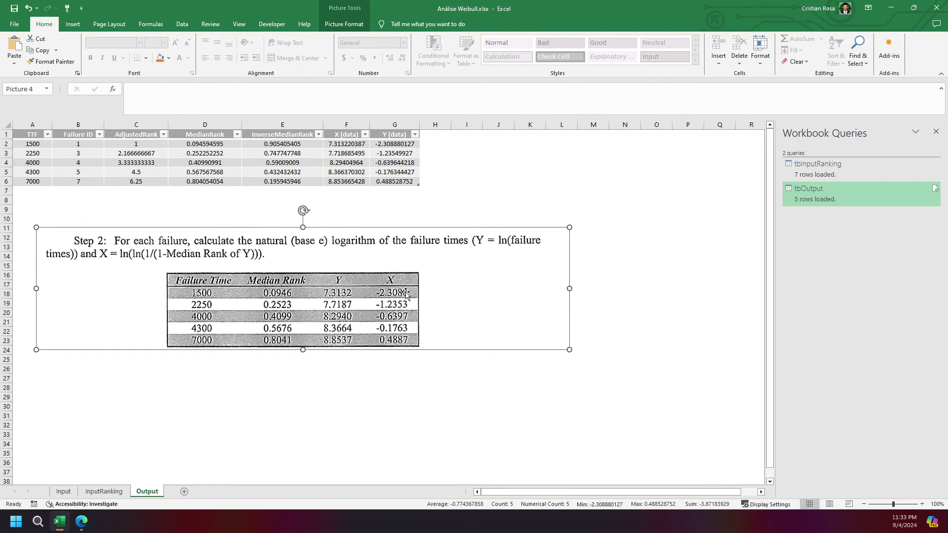
{"action": "key", "text": "Delete"}
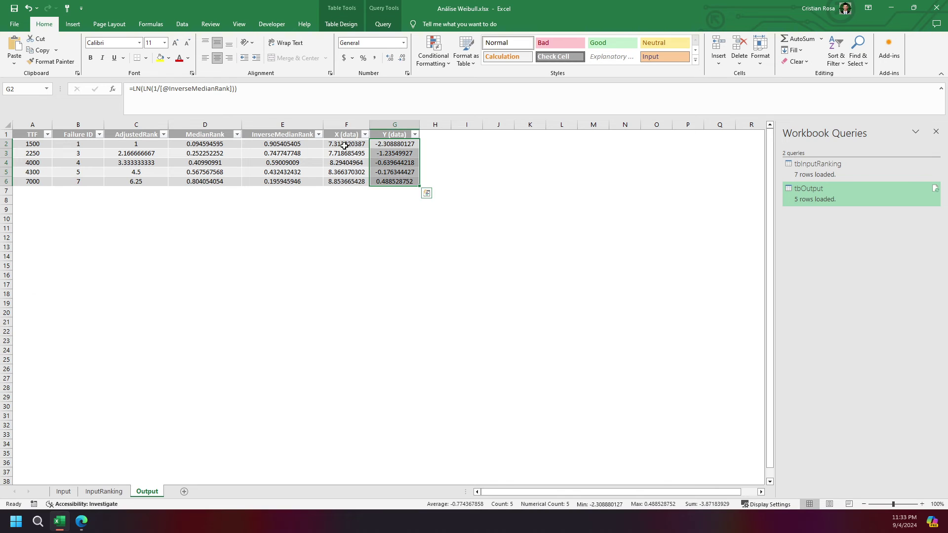
{"action": "left_click_drag", "start_coordinate": [345, 146], "coordinate": [393, 178]}
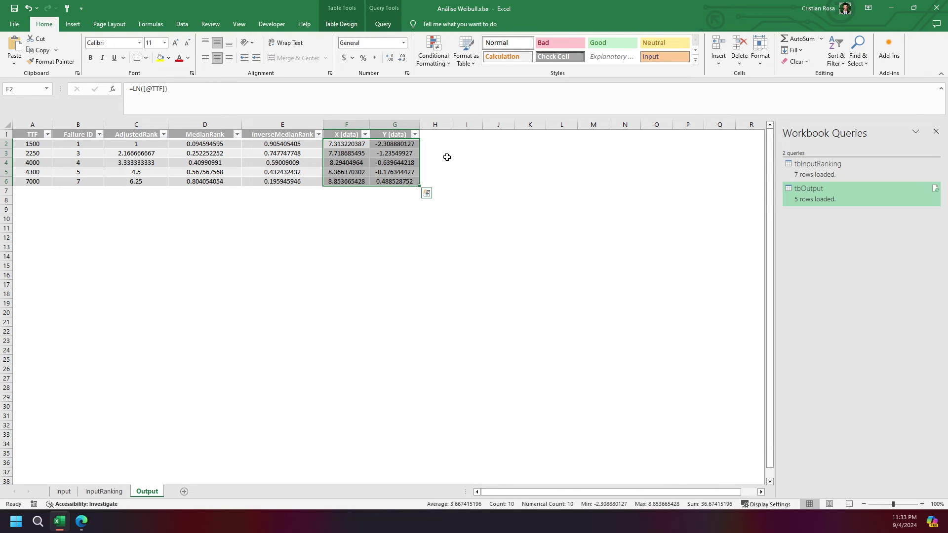
{"action": "left_click", "coordinate": [188, 27]}
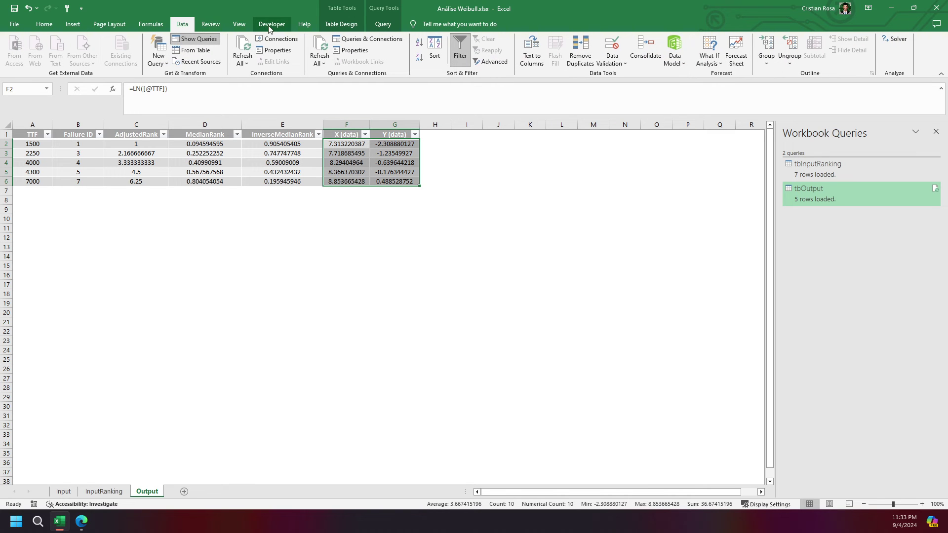
{"action": "left_click", "coordinate": [72, 26]}
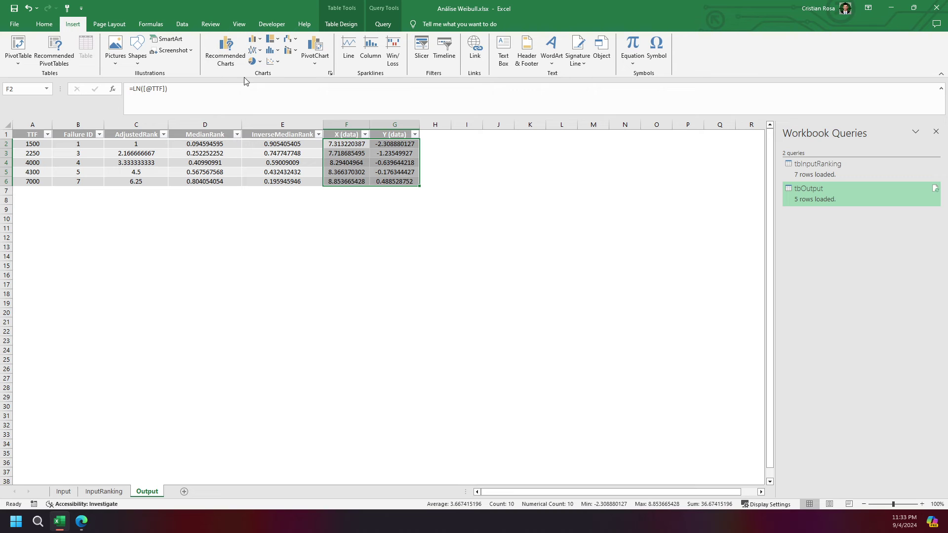
{"action": "left_click", "coordinate": [330, 74]}
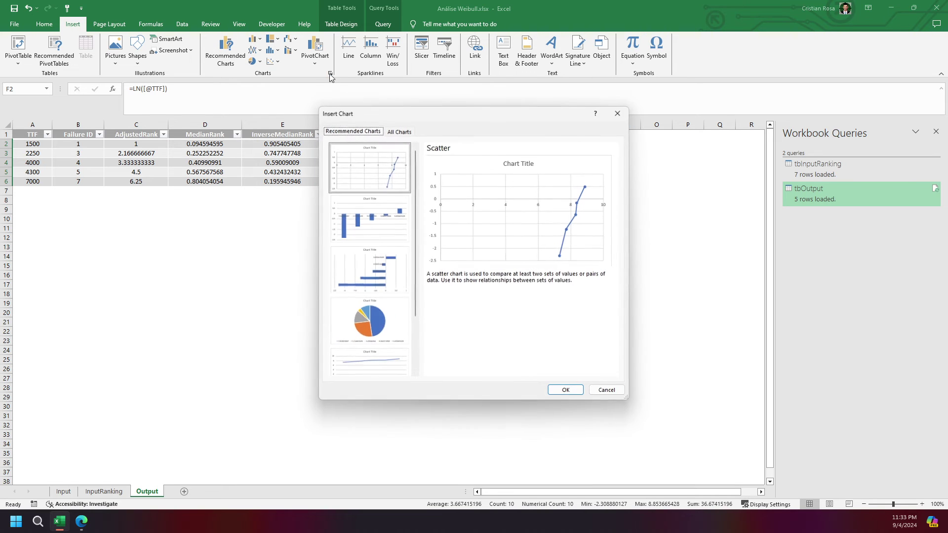
{"action": "key", "text": "Escape"}
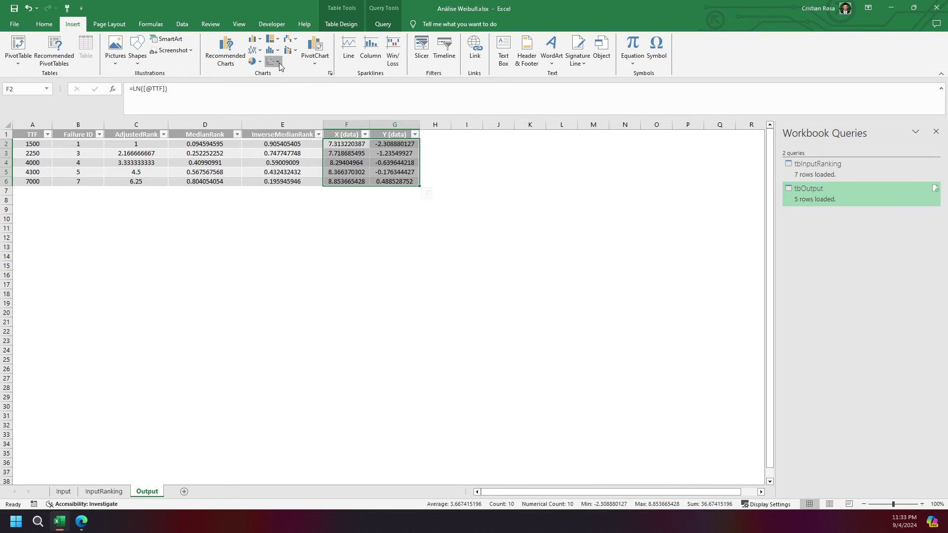
{"action": "left_click", "coordinate": [278, 62]}
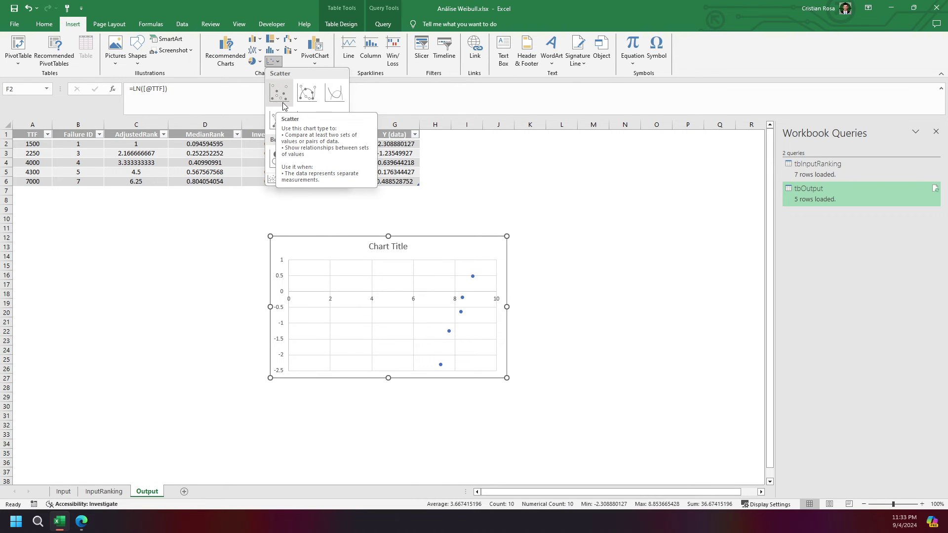
{"action": "left_click", "coordinate": [300, 98]}
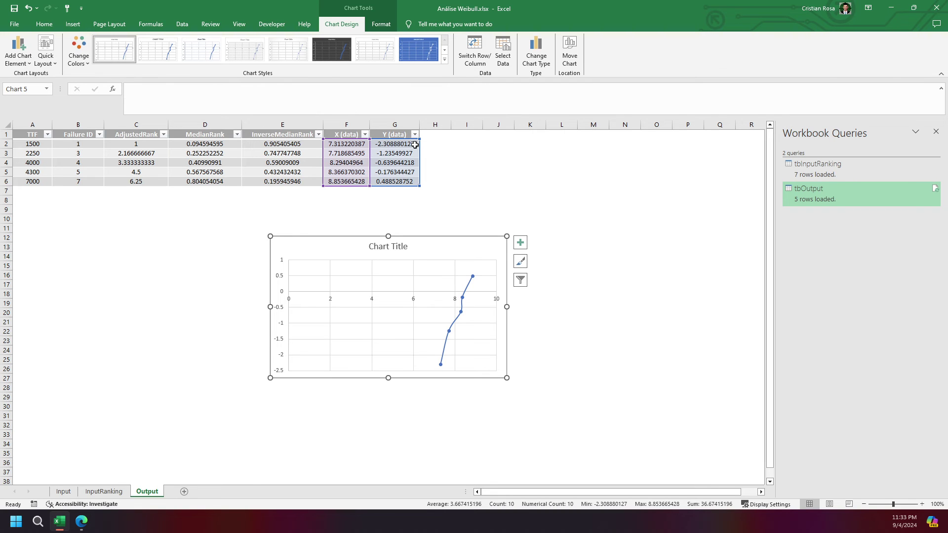
{"action": "key", "text": "Delete"}
- Insert a markers-only scatter chart of the selected X and Y data and place it beside the table, starting around row 4
{"action": "left_click", "coordinate": [73, 25]}
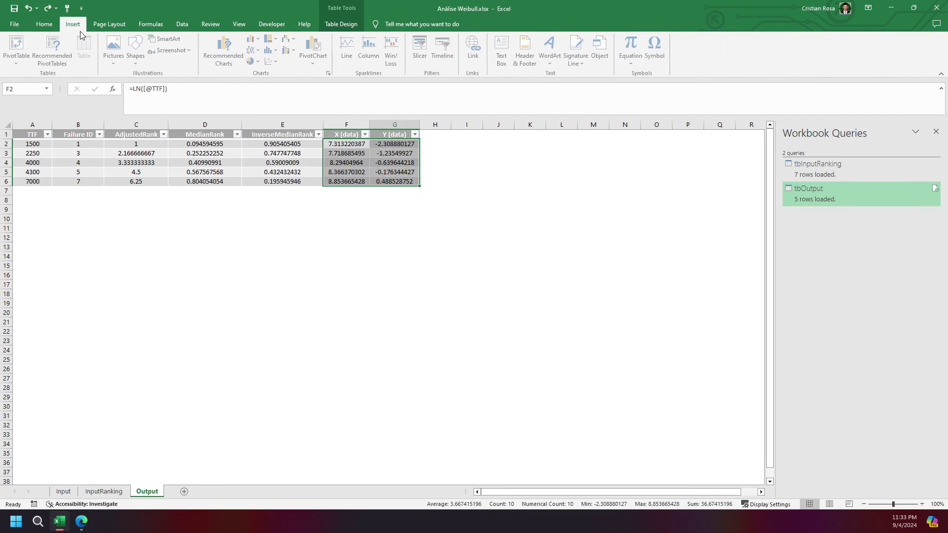
{"action": "left_click", "coordinate": [272, 61]}
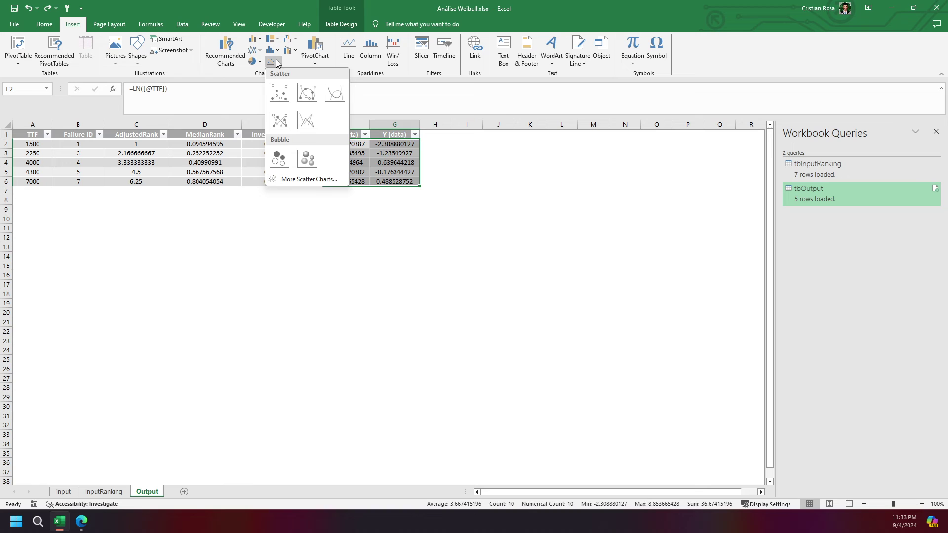
{"action": "left_click", "coordinate": [279, 94]}
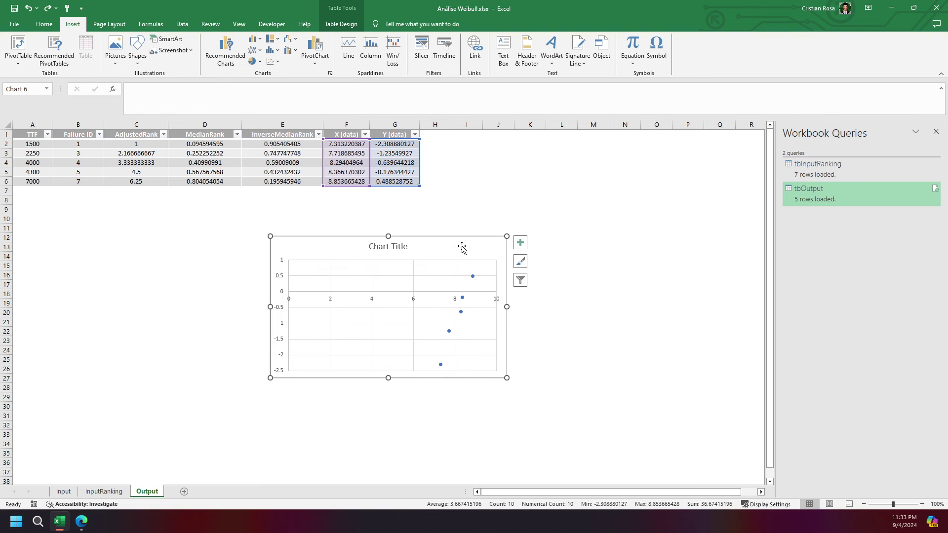
{"action": "left_click_drag", "start_coordinate": [493, 242], "coordinate": [678, 168]}
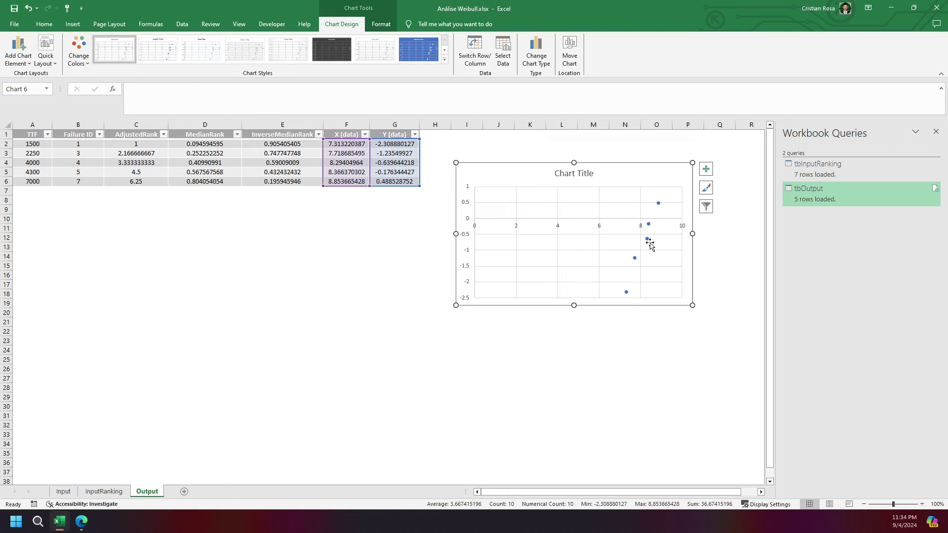
{"action": "mouse_move", "coordinate": [648, 239]}
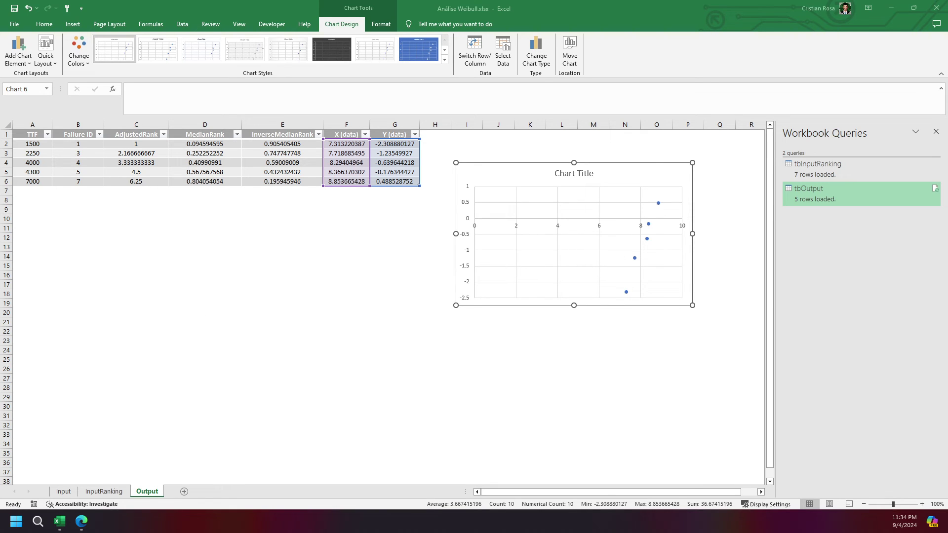
- Change the chart title to "Weibull Probability Plot" and close the Workbook Queries pane
{"action": "left_click", "coordinate": [347, 144]}
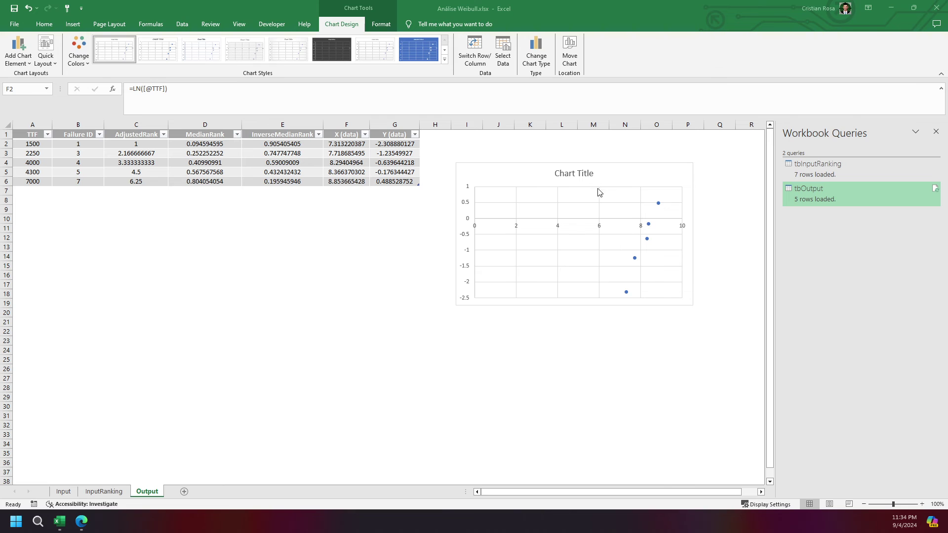
{"action": "double_click", "coordinate": [576, 173]}
{"action": "double_click", "coordinate": [573, 174]}
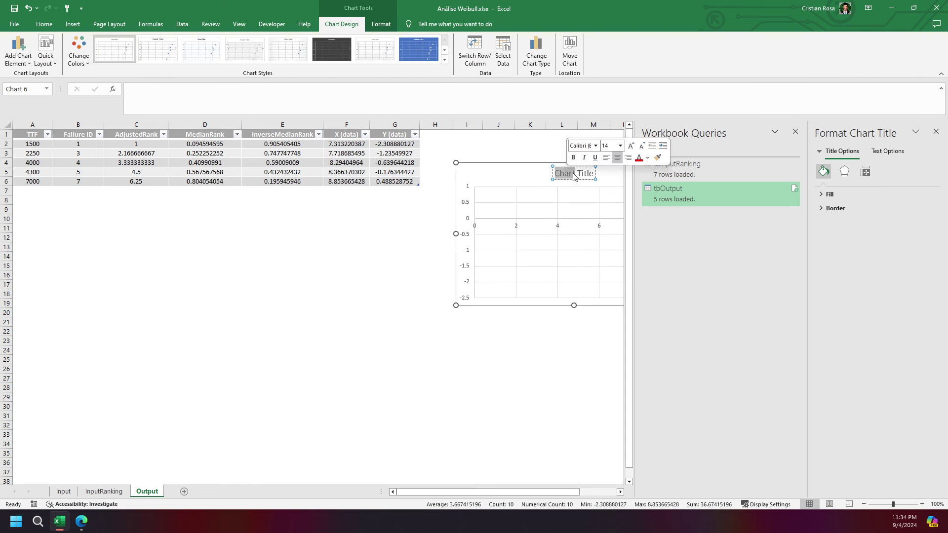
{"action": "triple_click", "coordinate": [575, 175]}
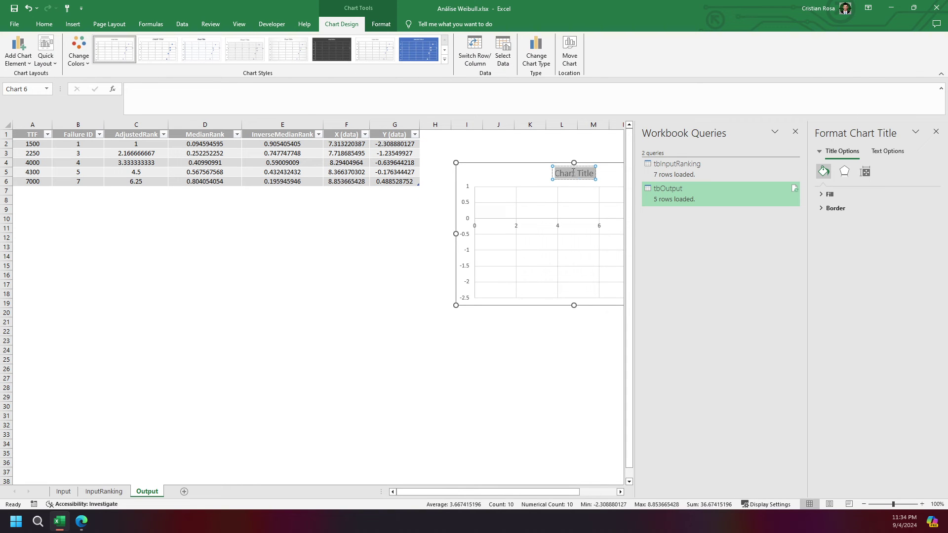
{"action": "type", "text": "Weibull Pro"}
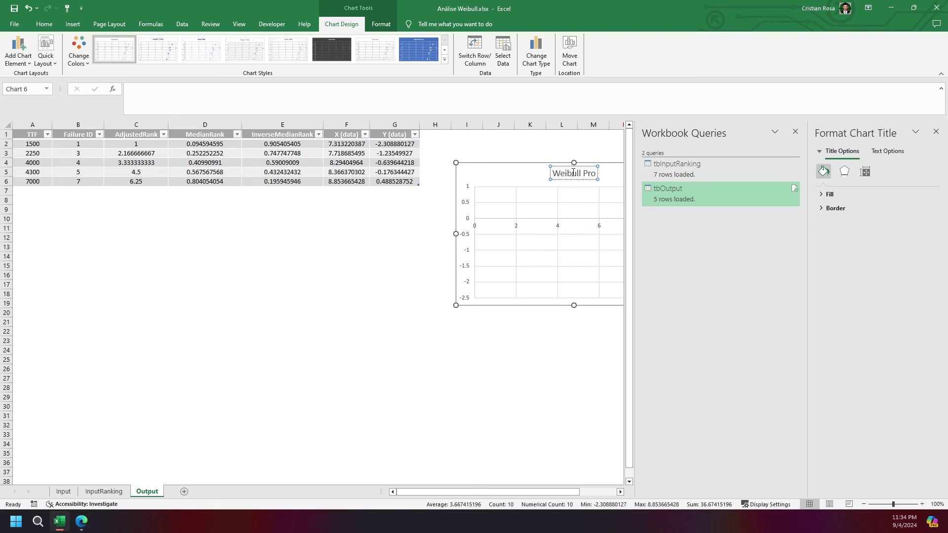
{"action": "type", "text": "bability Plot"}
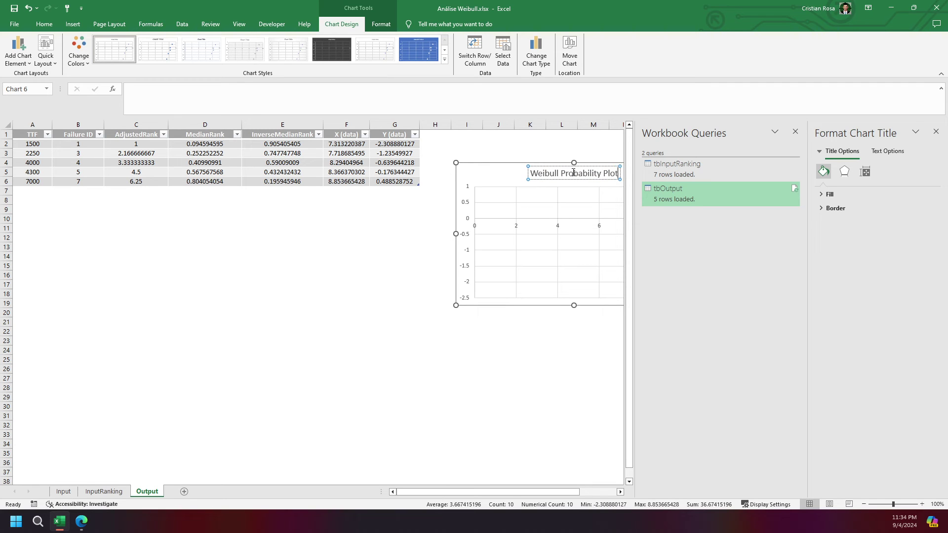
{"action": "scroll", "coordinate": [506, 392], "scroll_direction": "right", "scroll_amount": 2}
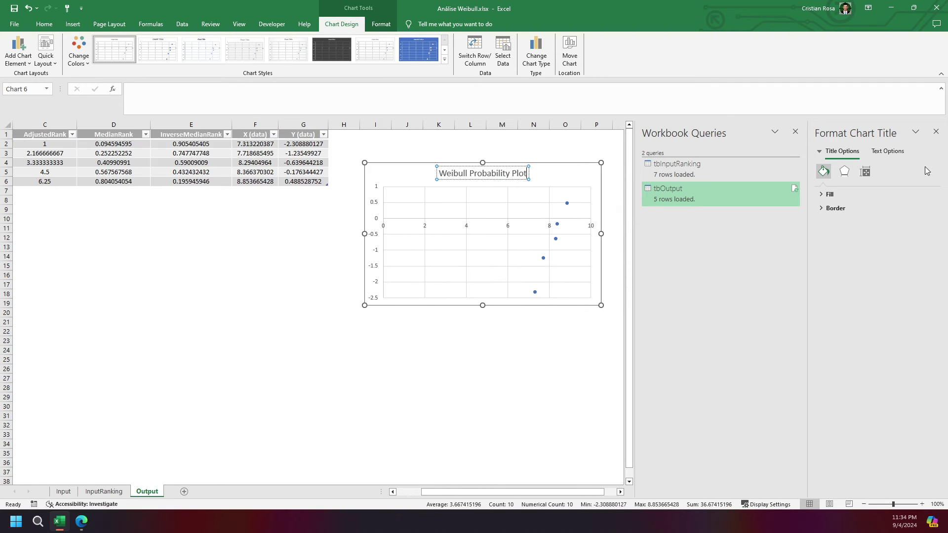
{"action": "left_click", "coordinate": [794, 133]}
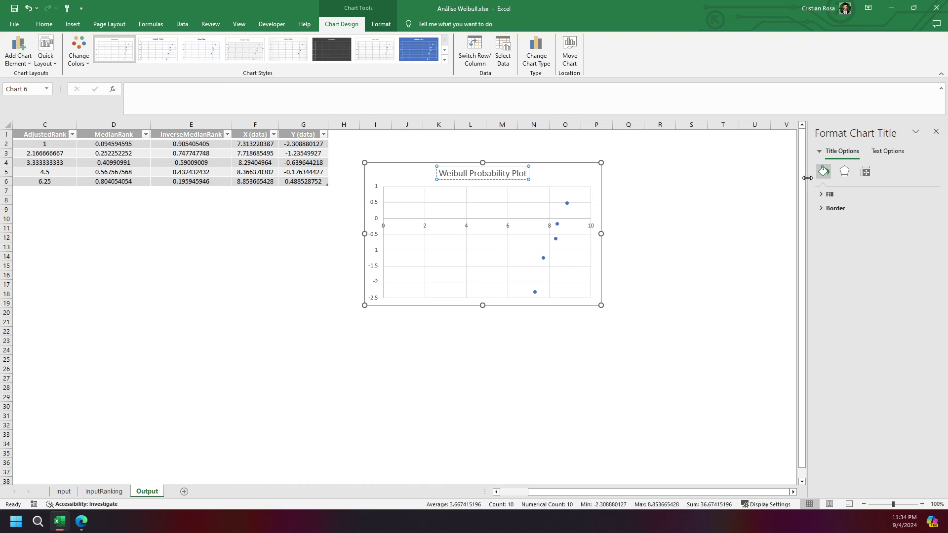
- Make the chart title bold and enlarge the chart to reach about column U and row 24
{"action": "triple_click", "coordinate": [465, 175]}
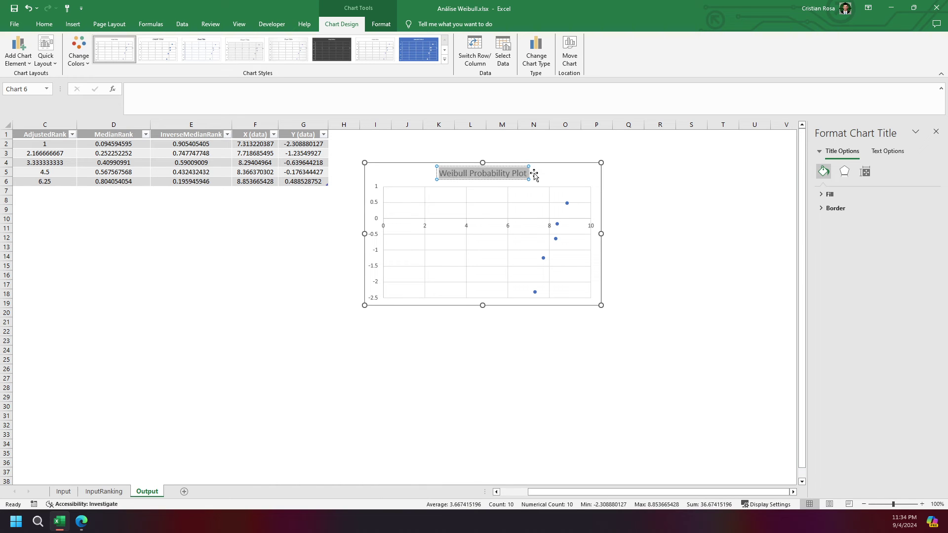
{"action": "key", "text": "ctrl+b"}
{"action": "left_click_drag", "start_coordinate": [602, 306], "coordinate": [750, 354]}
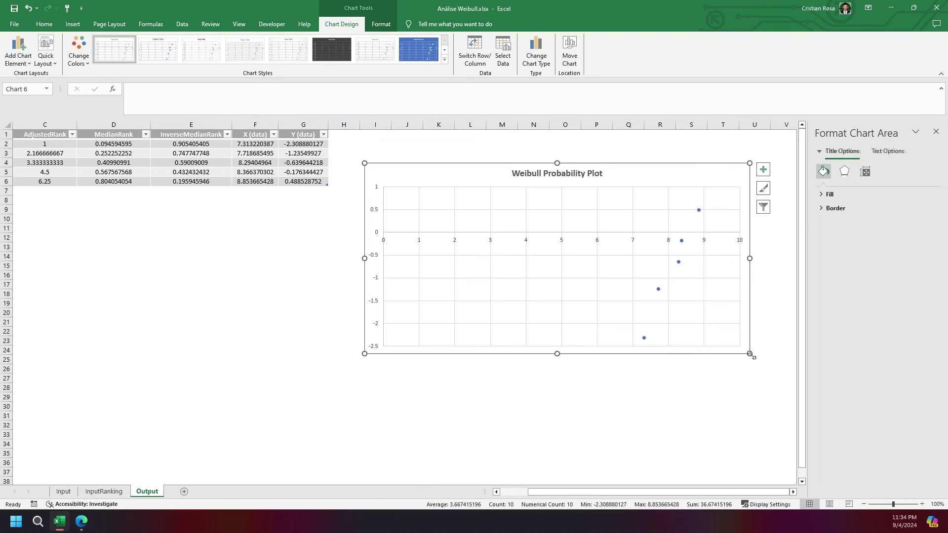
- Set the label position of the chart's horizontal axis to Low
{"action": "left_click", "coordinate": [394, 240]}
{"action": "left_click", "coordinate": [417, 244]}
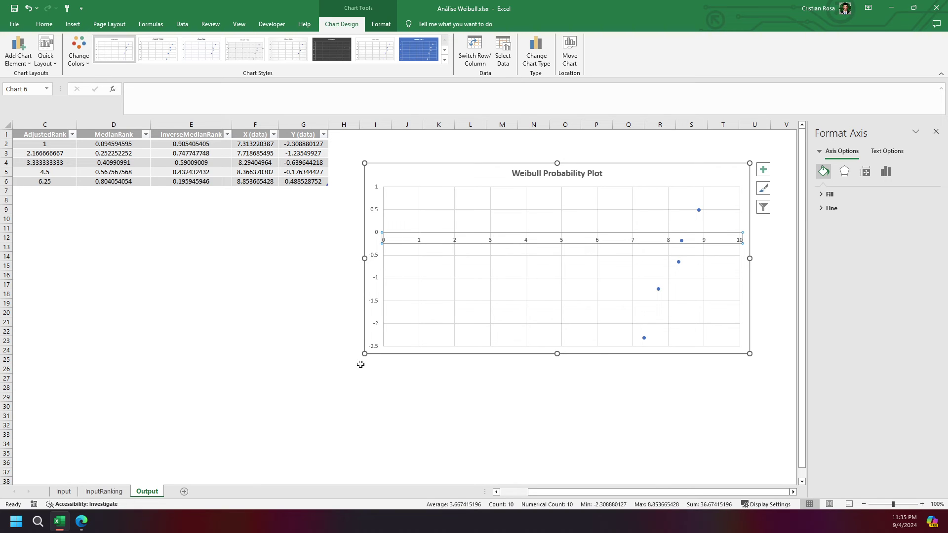
{"action": "left_click", "coordinate": [867, 173]}
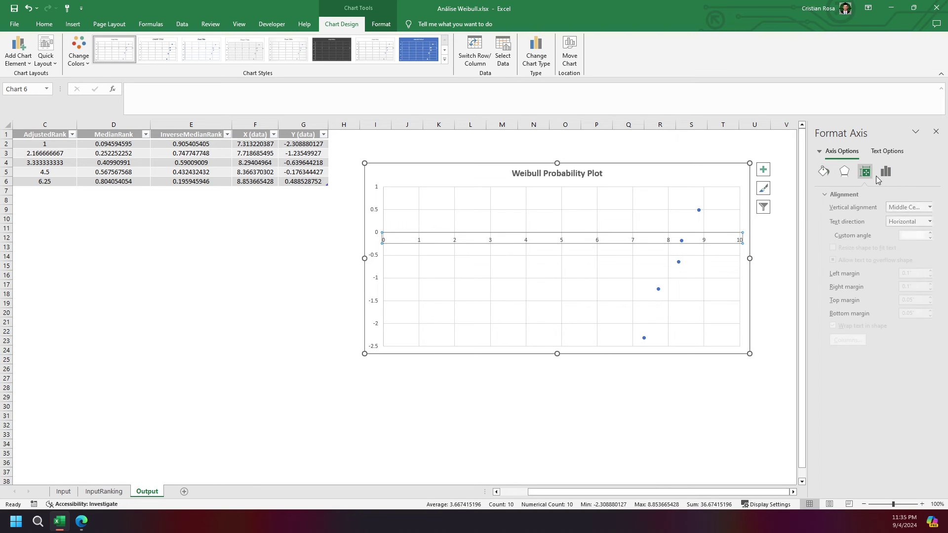
{"action": "left_click", "coordinate": [886, 173]}
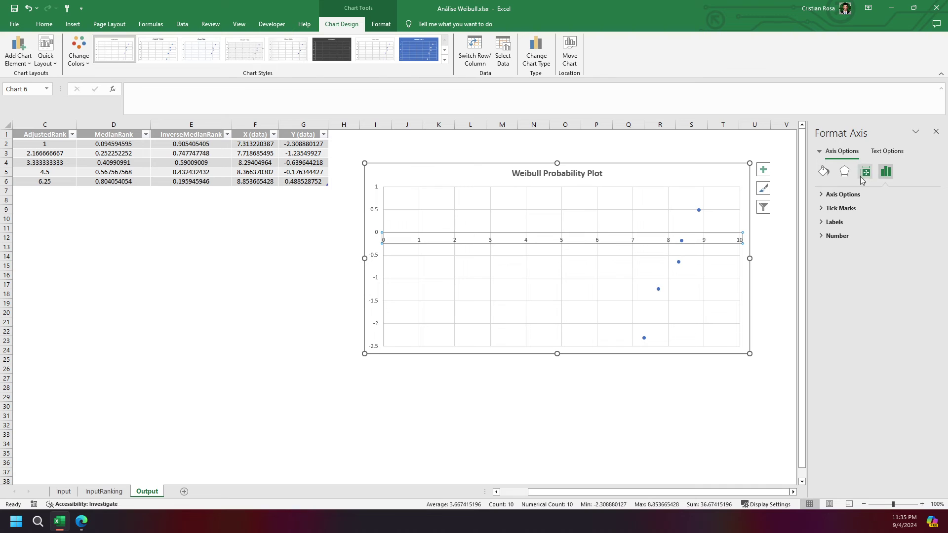
{"action": "left_click", "coordinate": [829, 196]}
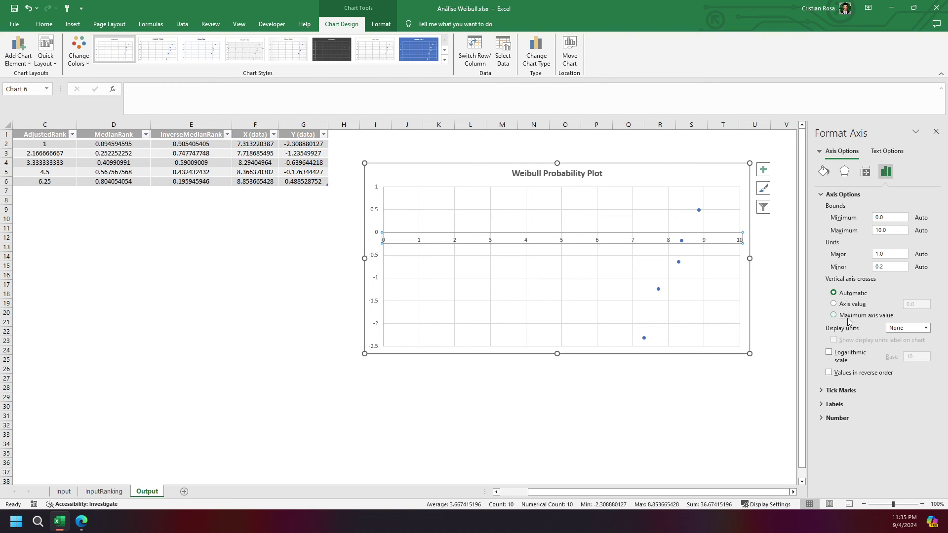
{"action": "left_click", "coordinate": [841, 391]}
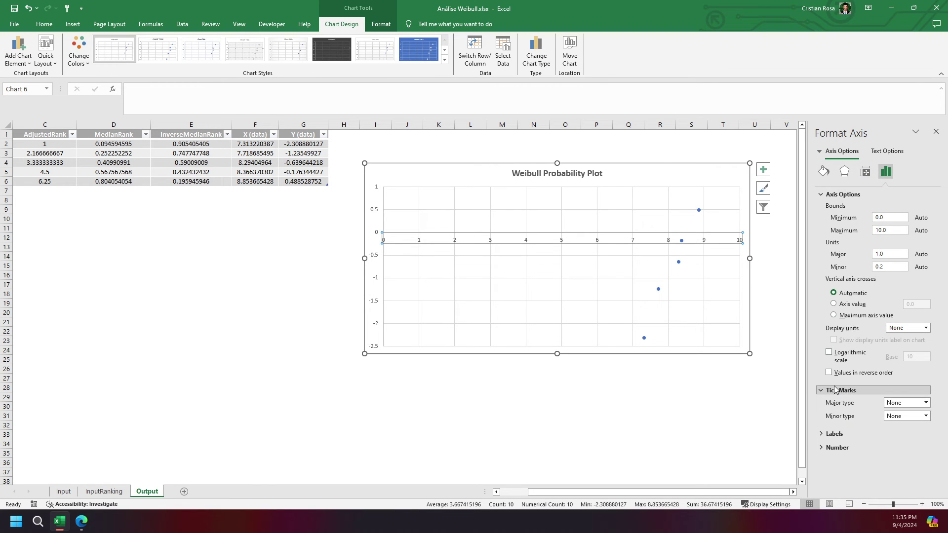
{"action": "left_click", "coordinate": [846, 435]}
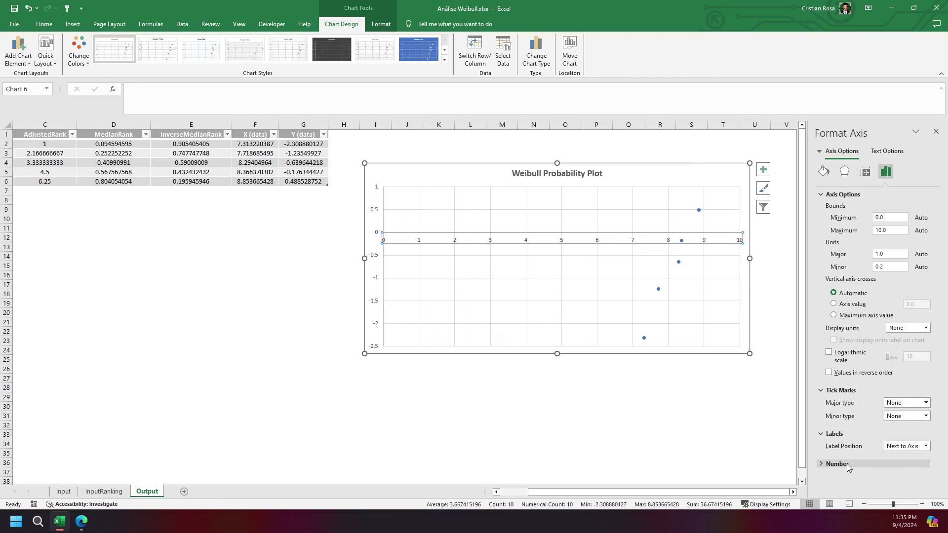
{"action": "left_click", "coordinate": [847, 464]}
{"action": "left_click", "coordinate": [902, 447]}
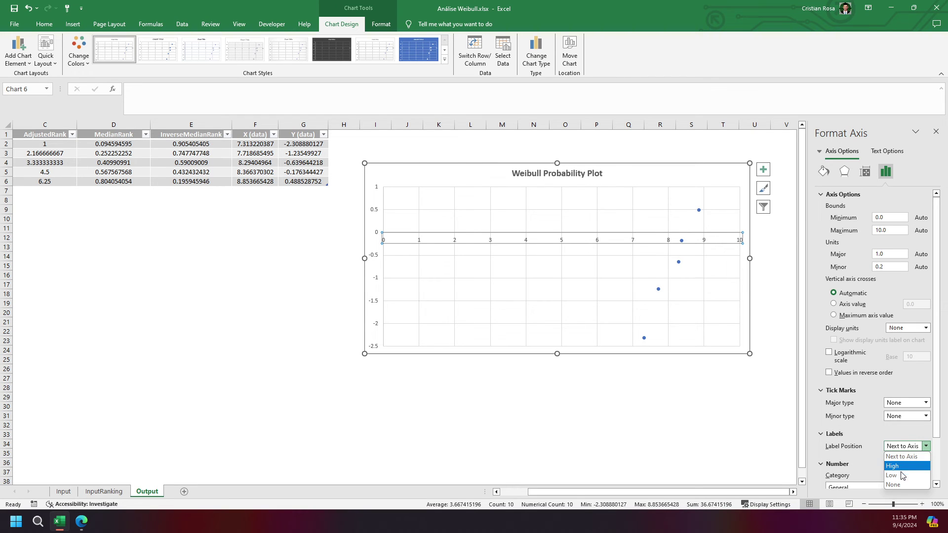
{"action": "left_click", "coordinate": [902, 475]}
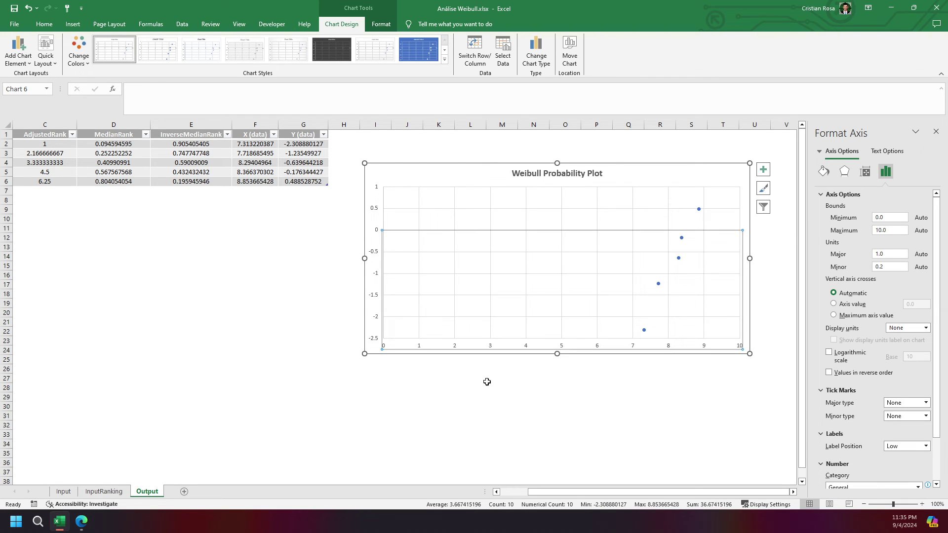
{"action": "left_click", "coordinate": [615, 385]}
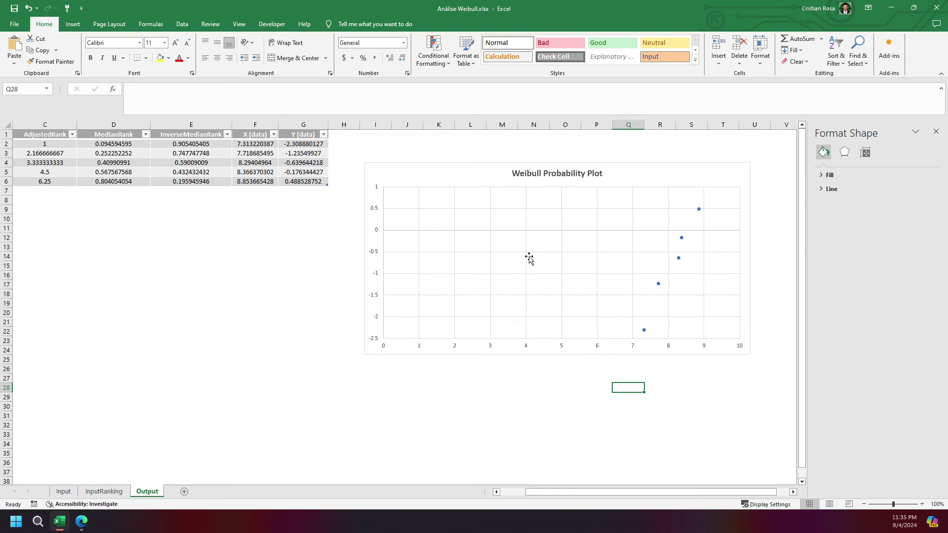
- Add a legend on the right side of the Weibull Probability Plot chart
{"action": "left_click", "coordinate": [635, 171]}
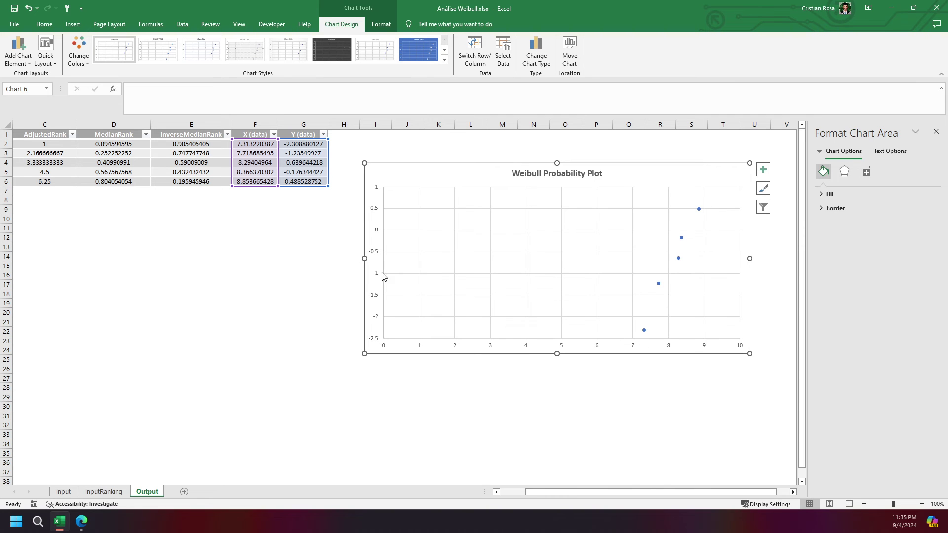
{"action": "left_click", "coordinate": [46, 61]}
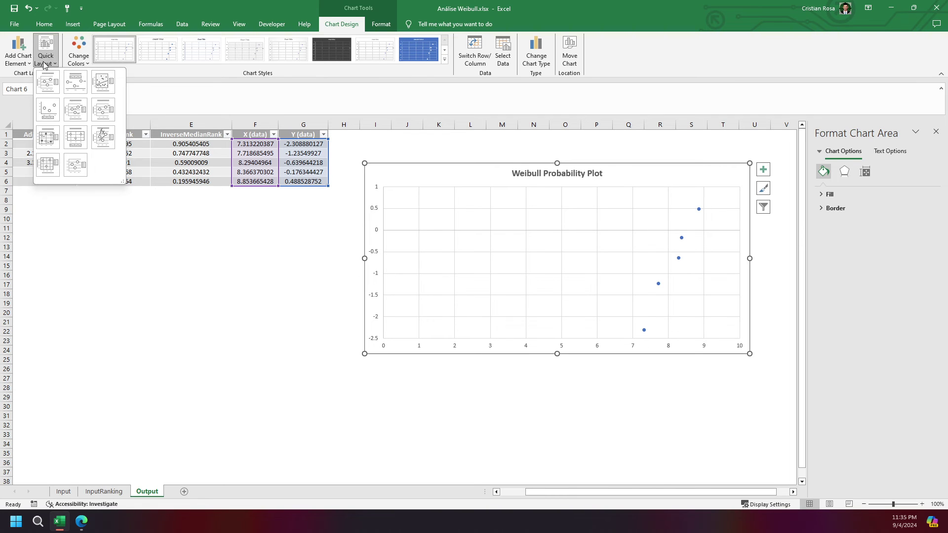
{"action": "left_click", "coordinate": [20, 63]}
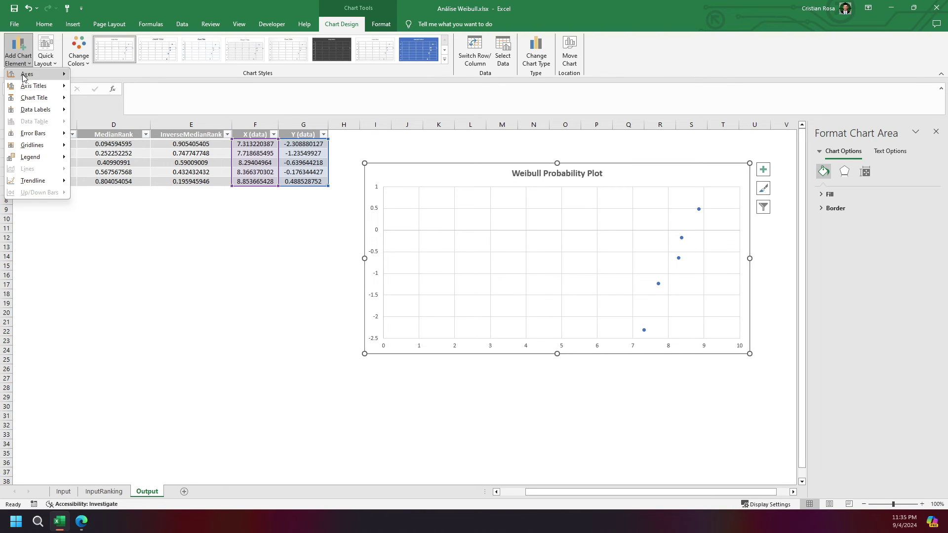
{"action": "mouse_move", "coordinate": [27, 111]}
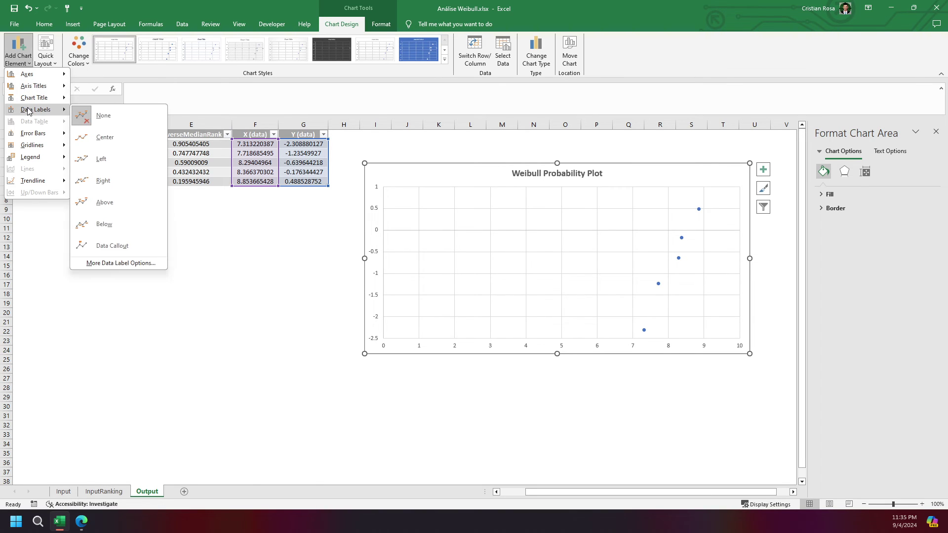
{"action": "mouse_move", "coordinate": [33, 163]}
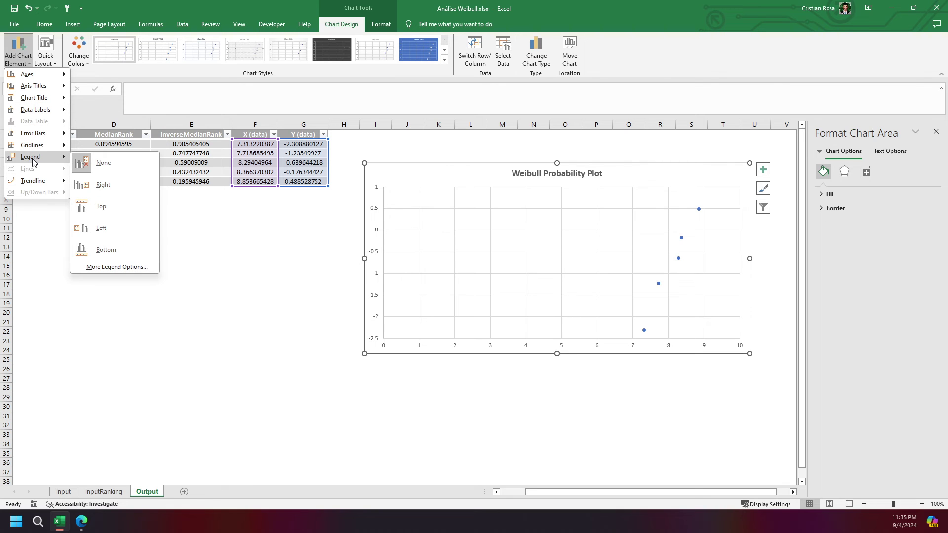
{"action": "left_click", "coordinate": [103, 184]}
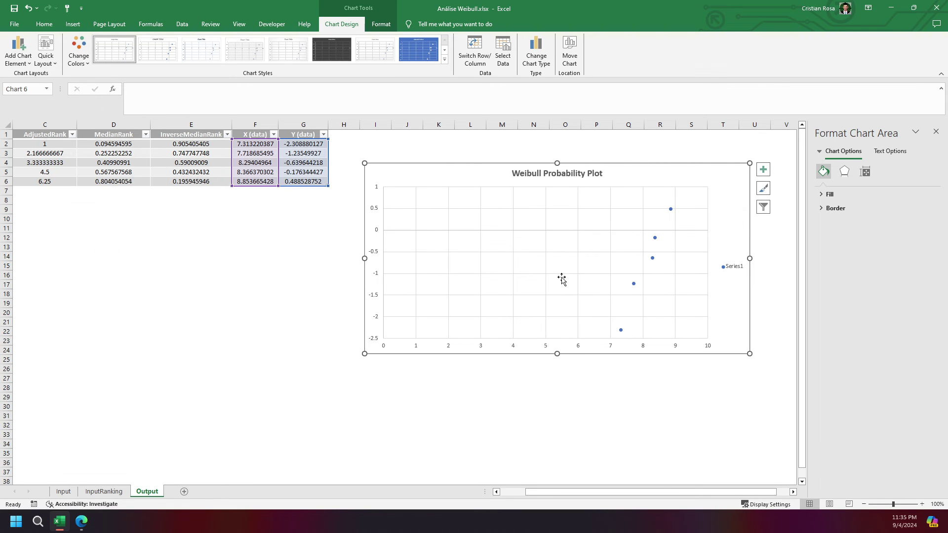
{"action": "left_click", "coordinate": [735, 268]}
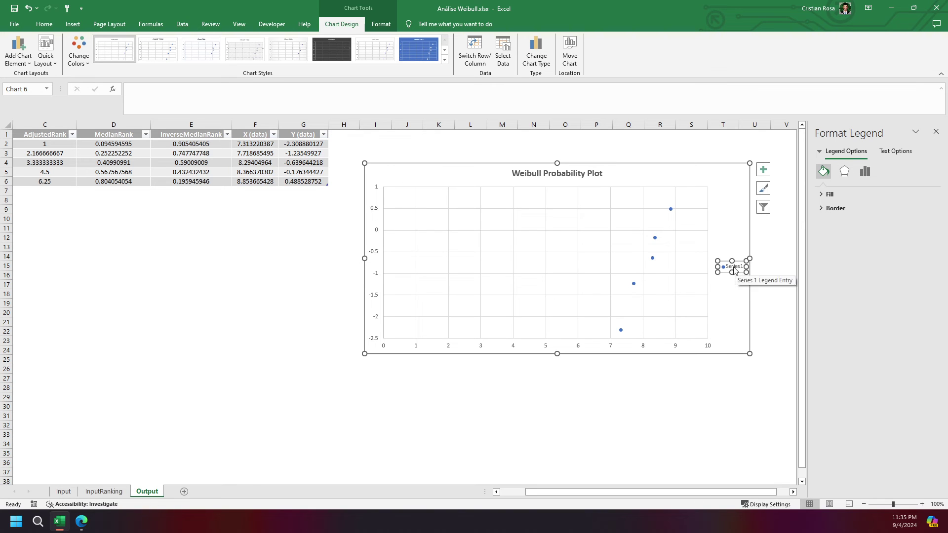
{"action": "left_click", "coordinate": [735, 270]}
{"action": "right_click", "coordinate": [733, 271]}
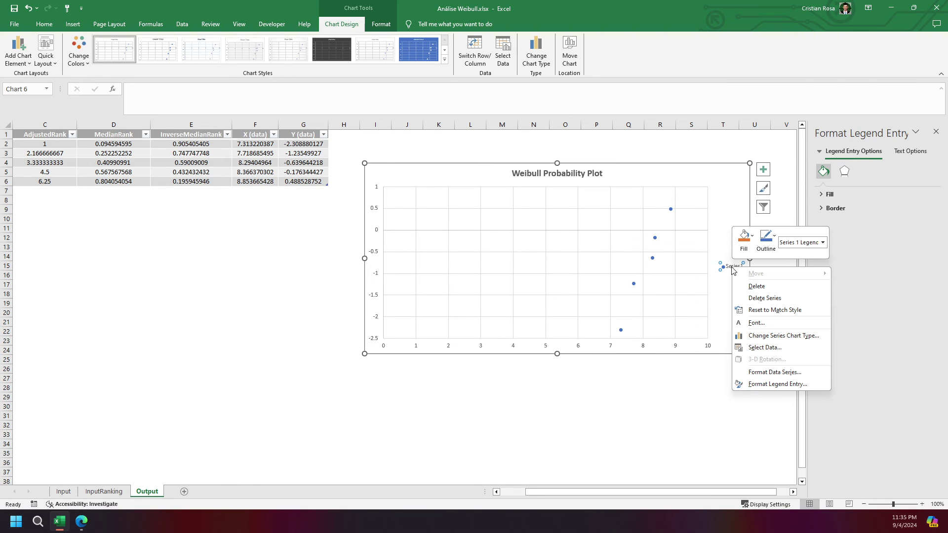
{"action": "left_click", "coordinate": [734, 270]}
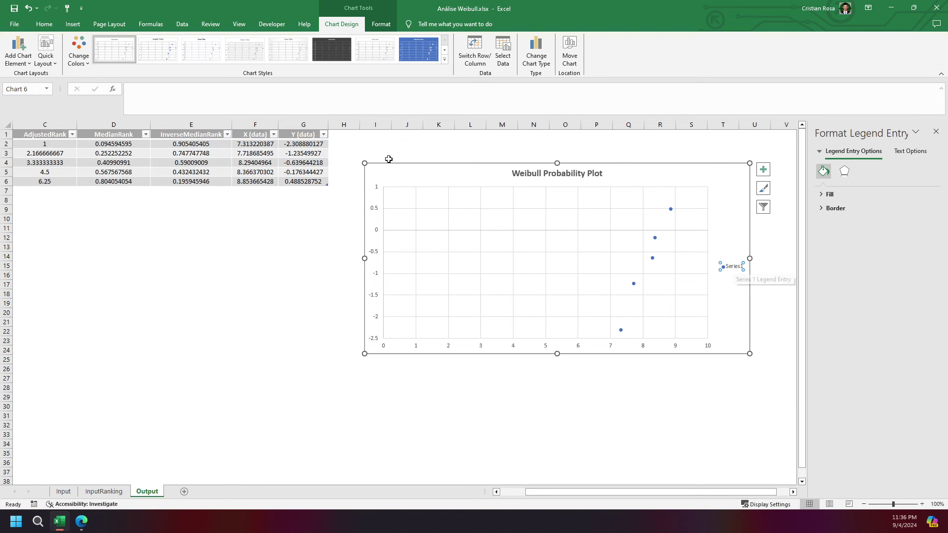
- Move the chart up to start around row 2 and widen it to about the far edge of column U
{"action": "left_click_drag", "start_coordinate": [402, 173], "coordinate": [396, 154]}
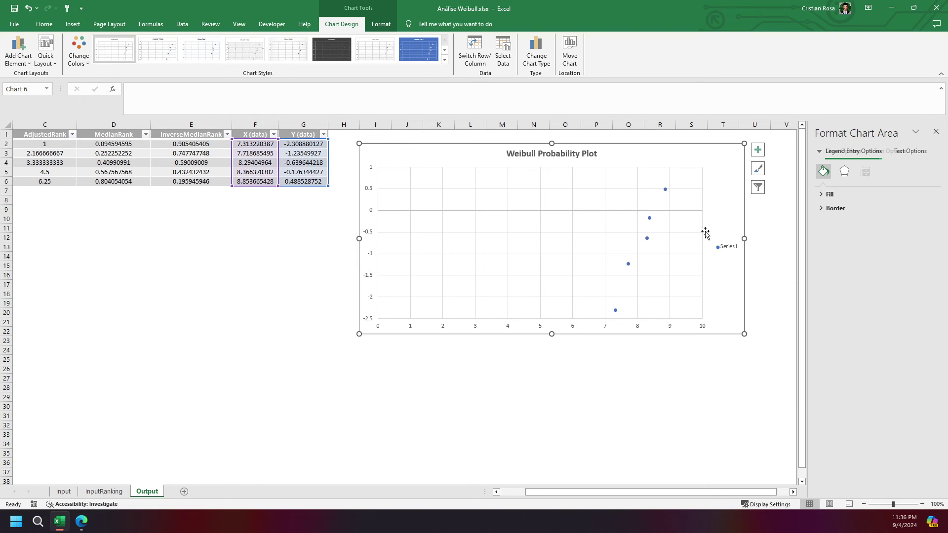
{"action": "left_click", "coordinate": [727, 248]}
{"action": "right_click", "coordinate": [728, 251]}
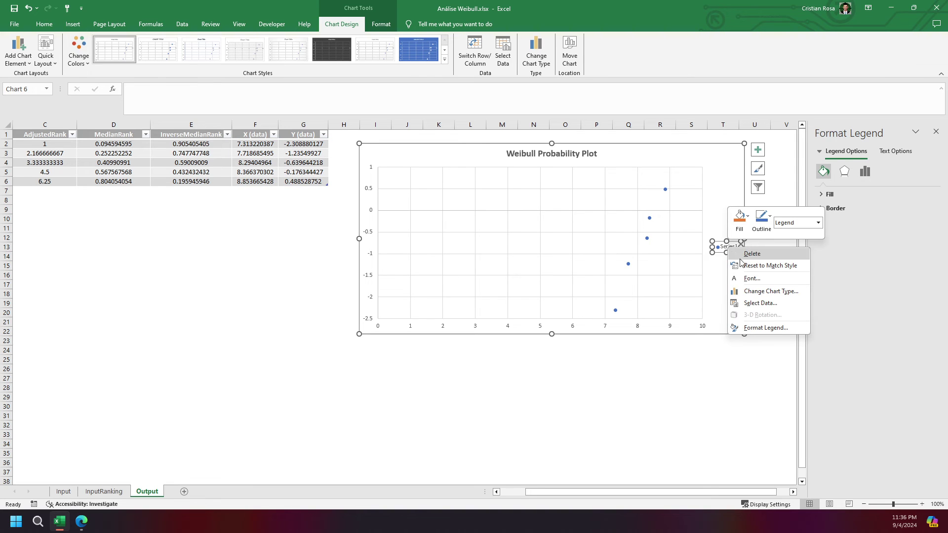
{"action": "left_click", "coordinate": [728, 250]}
{"action": "left_click", "coordinate": [729, 249]}
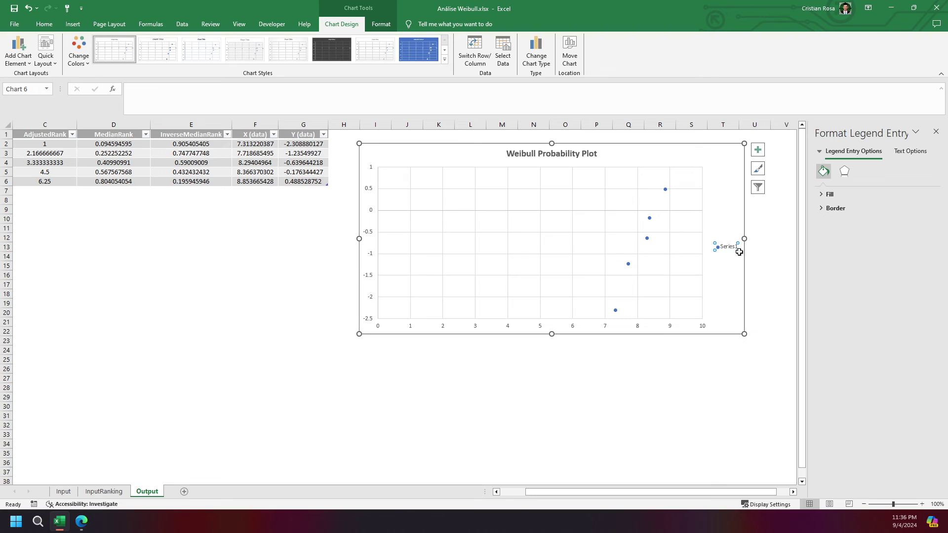
{"action": "left_click_drag", "start_coordinate": [744, 238], "coordinate": [766, 239]}
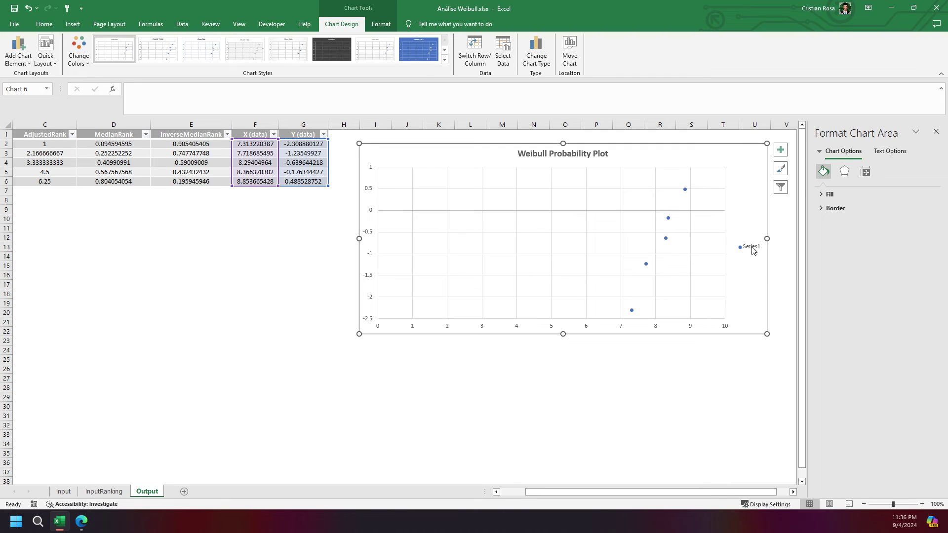
{"action": "left_click", "coordinate": [753, 247]}
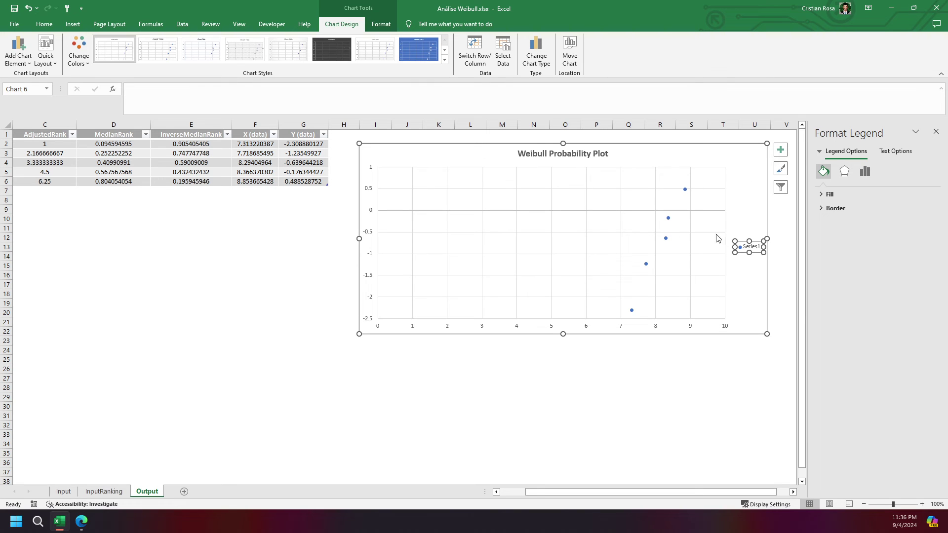
{"action": "left_click", "coordinate": [747, 207]}
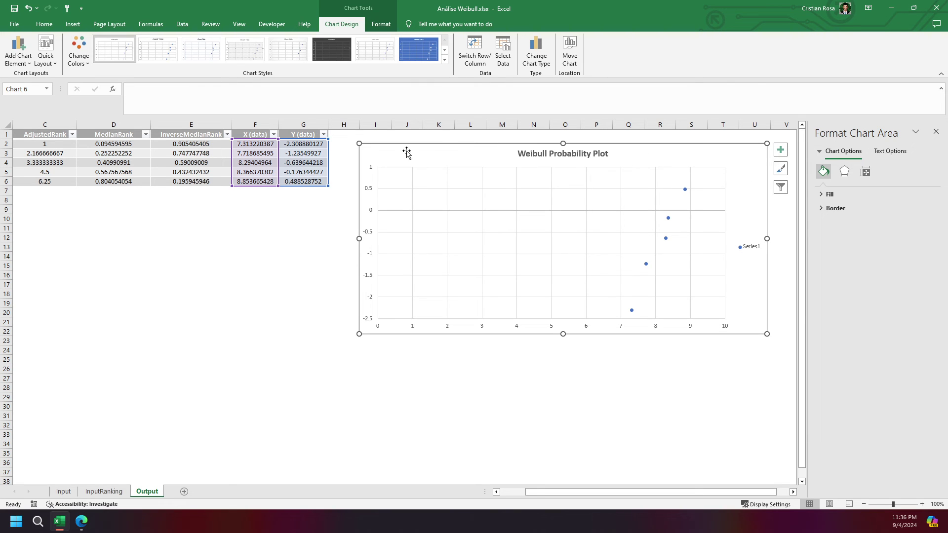
{"action": "right_click", "coordinate": [739, 175]}
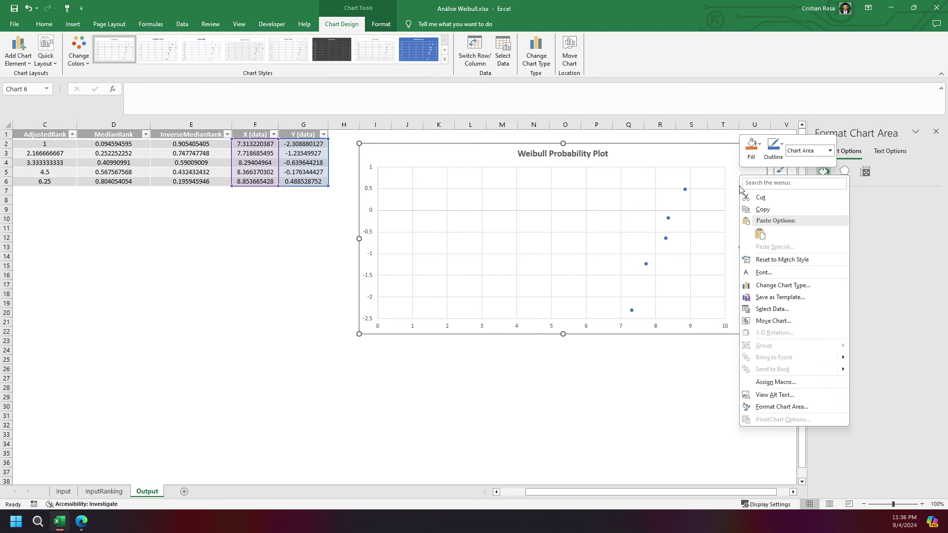
{"action": "left_click", "coordinate": [773, 310]}
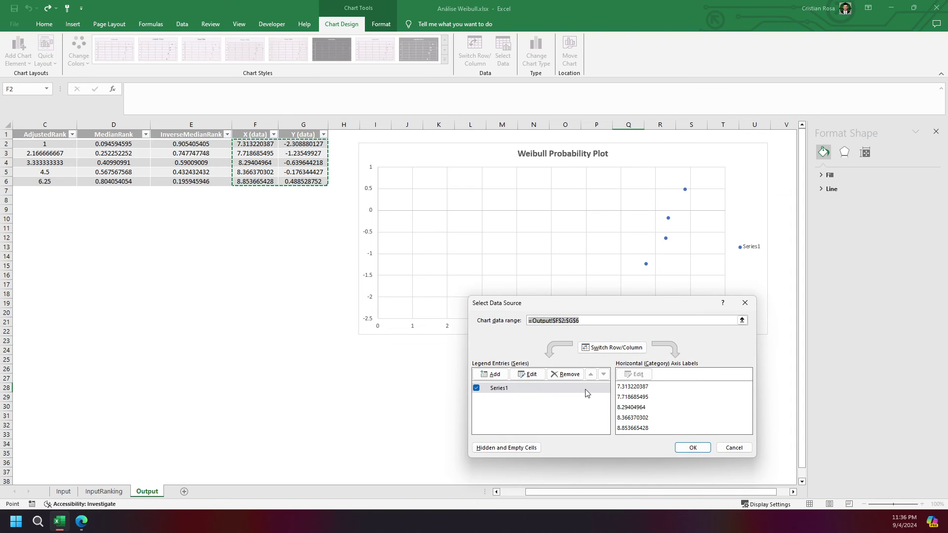
{"action": "left_click", "coordinate": [502, 390]}
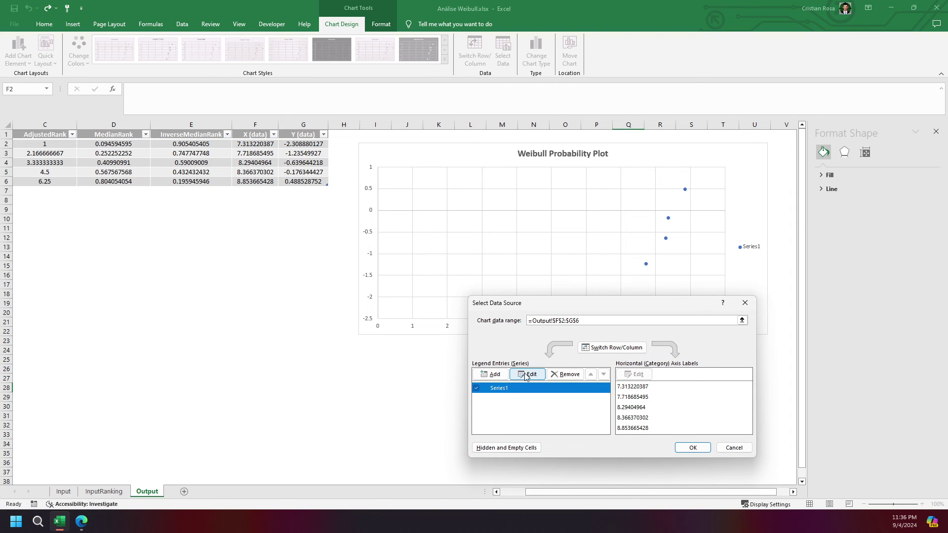
{"action": "left_click", "coordinate": [528, 374]}
{"action": "left_click", "coordinate": [681, 336]}
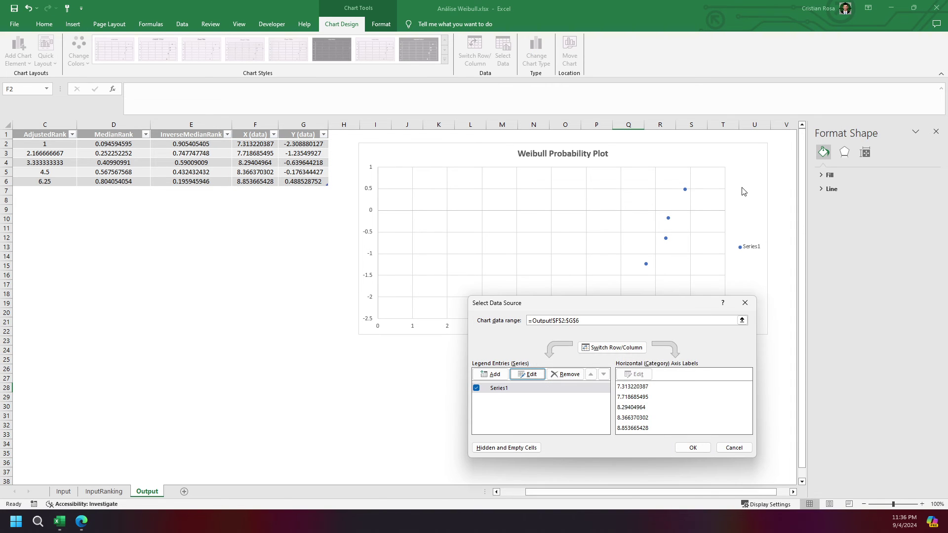
{"action": "key", "text": "Escape"}
- Rename the chart's data series to "Data Point" in its data source settings
{"action": "right_click", "coordinate": [742, 189]}
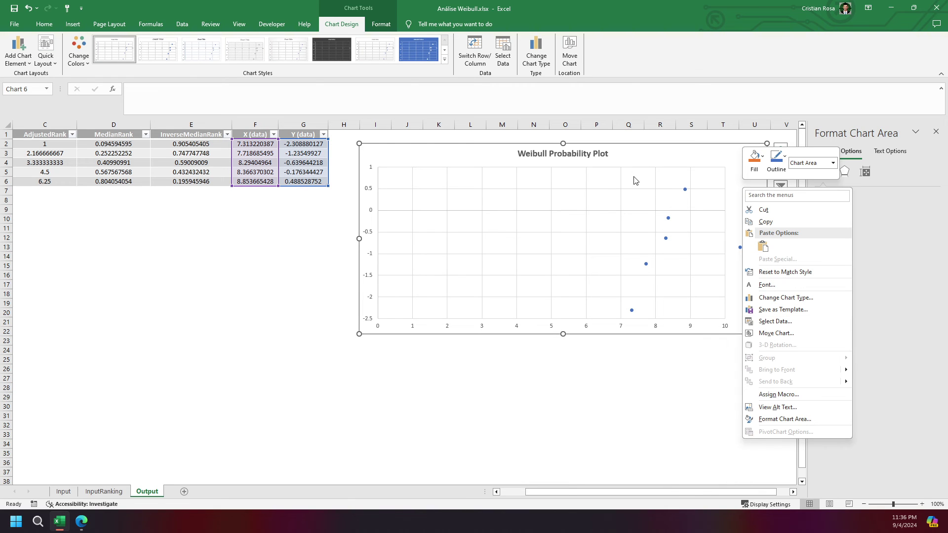
{"action": "left_click", "coordinate": [751, 321]}
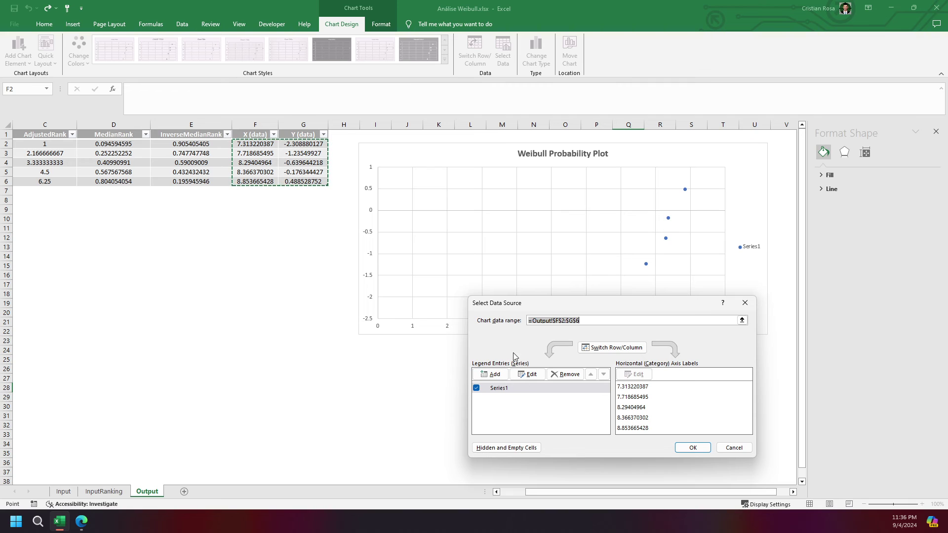
{"action": "left_click_drag", "start_coordinate": [502, 306], "coordinate": [503, 262]}
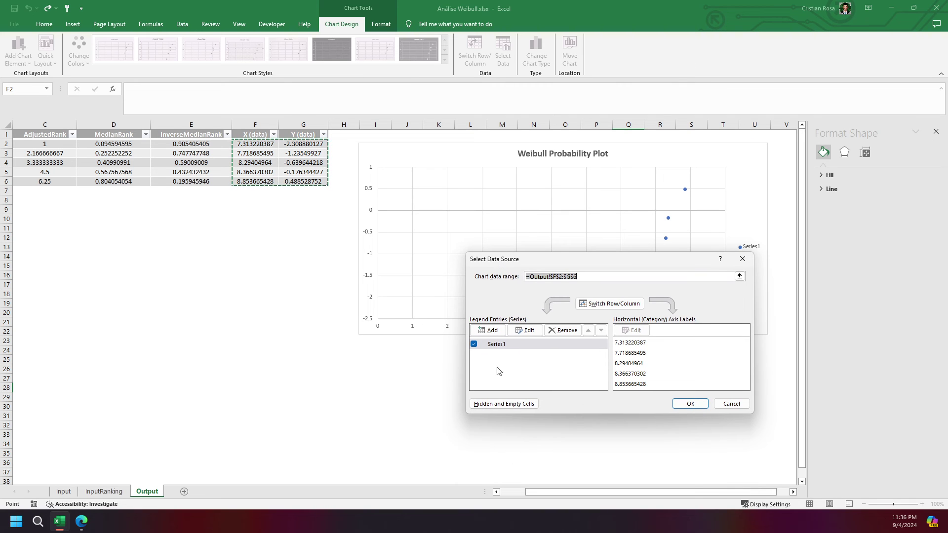
{"action": "left_click", "coordinate": [519, 334]}
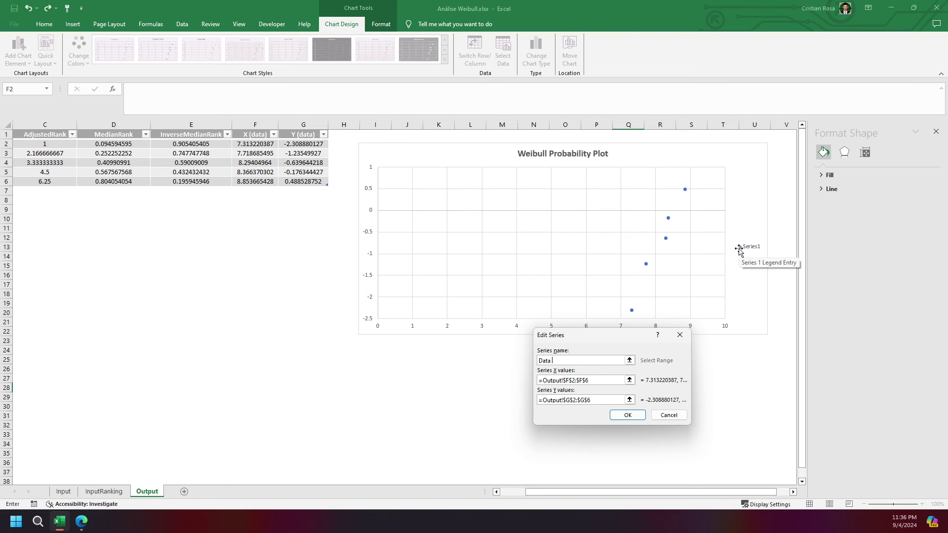
{"action": "type", "text": "Data Point"}
{"action": "key", "text": "Return"}
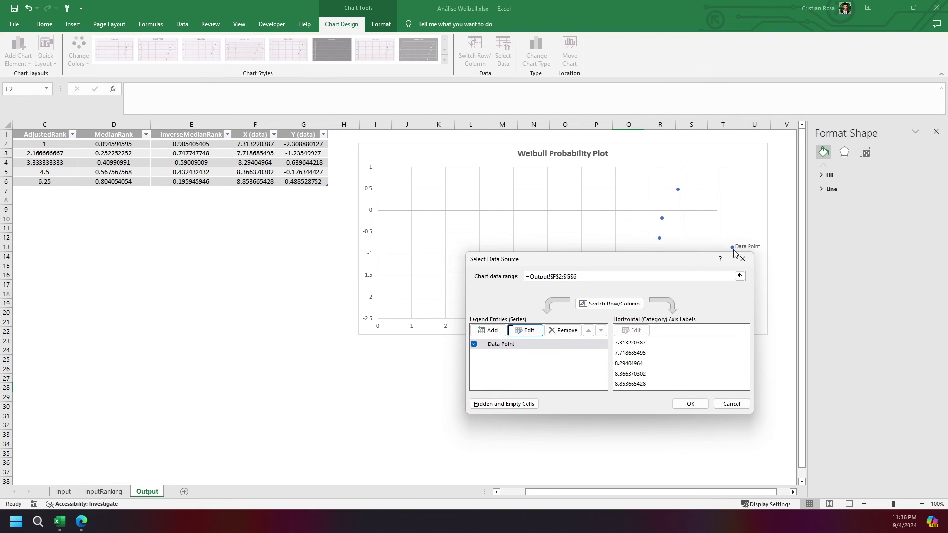
{"action": "left_click", "coordinate": [689, 403]}
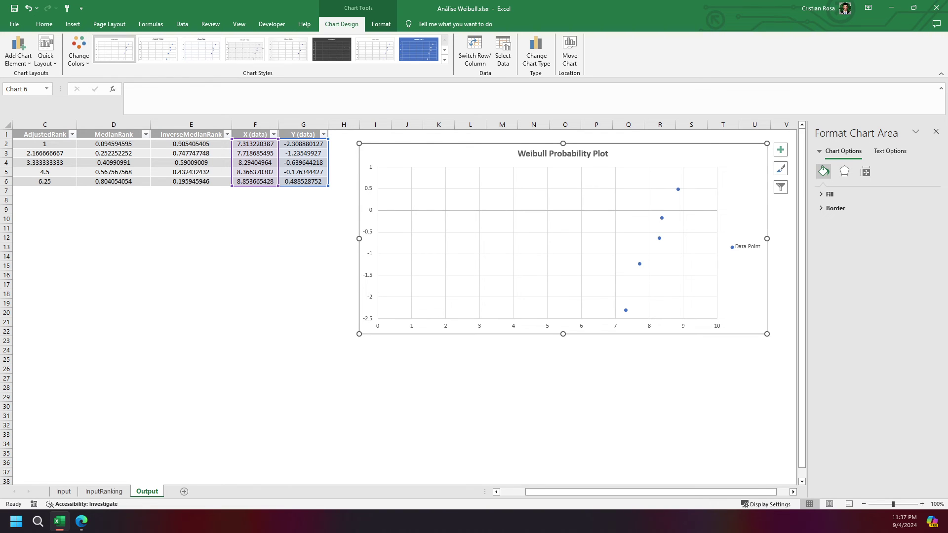
{"action": "scroll", "coordinate": [387, 198], "scroll_direction": "down", "scroll_amount": 1}
{"action": "scroll", "coordinate": [388, 198], "scroll_direction": "up", "scroll_amount": 1}
{"action": "mouse_move", "coordinate": [60, 522]}
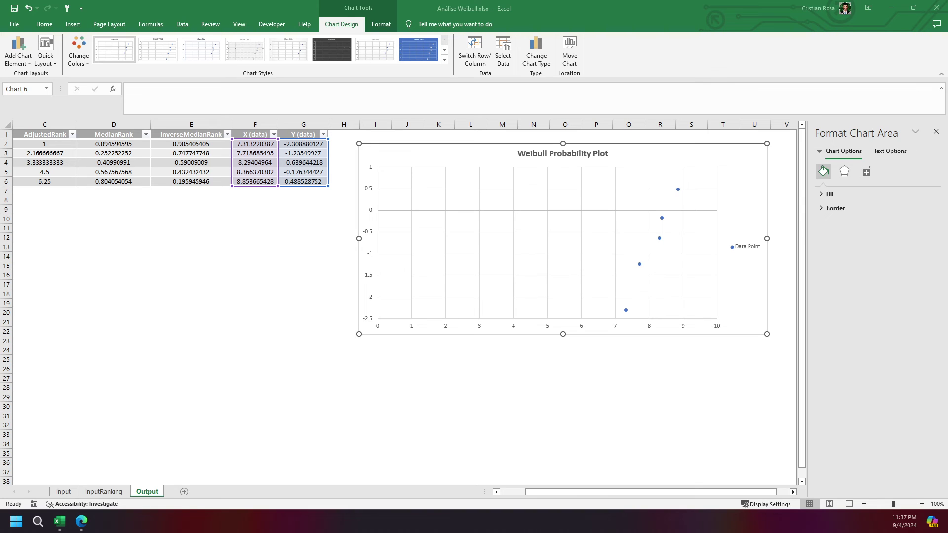
- Paste the picture of the Weibull linearization equations onto the Output sheet and place it in the empty area below the table
{"action": "key", "text": "ctrl+v"}
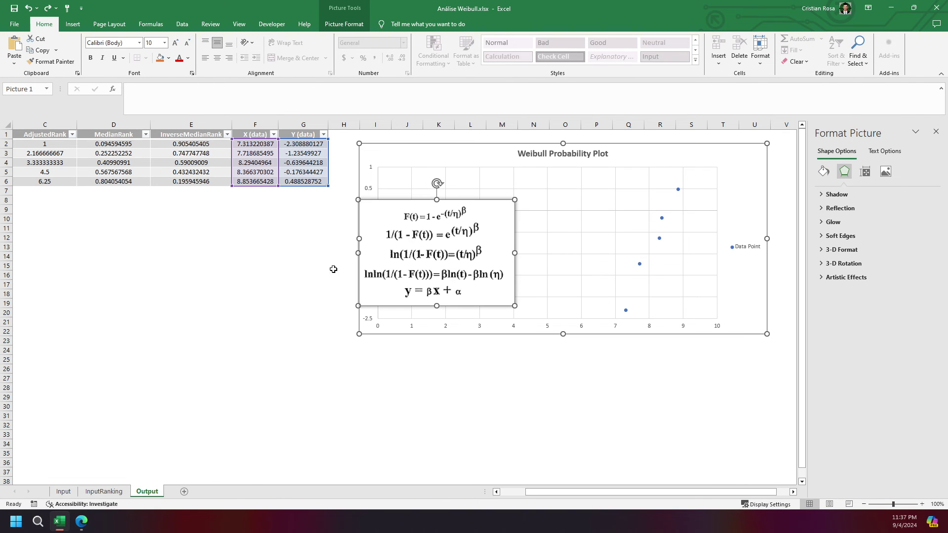
{"action": "left_click_drag", "start_coordinate": [416, 301], "coordinate": [418, 246]}
{"action": "key", "text": "ctrl+x"}
{"action": "left_click", "coordinate": [180, 267]}
{"action": "key", "text": "ctrl+v"}
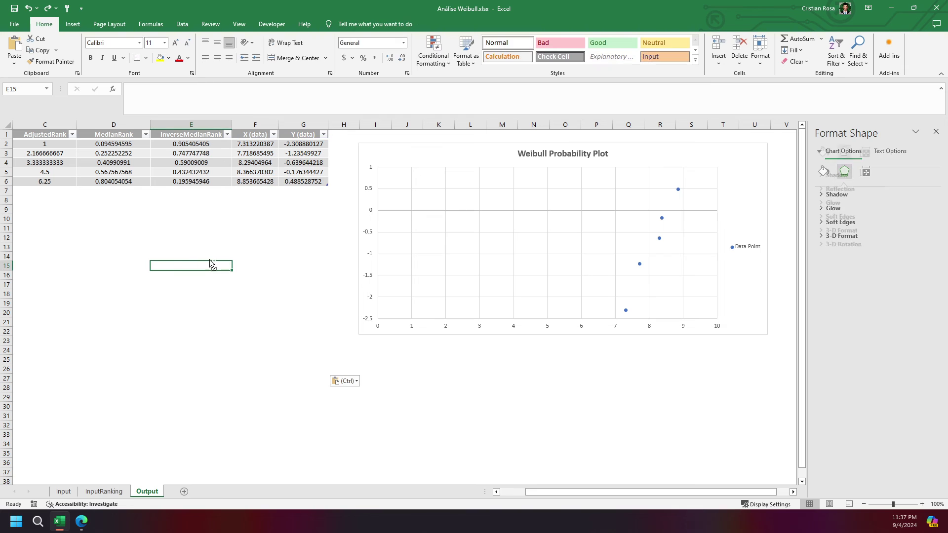
{"action": "left_click_drag", "start_coordinate": [244, 297], "coordinate": [203, 274]}
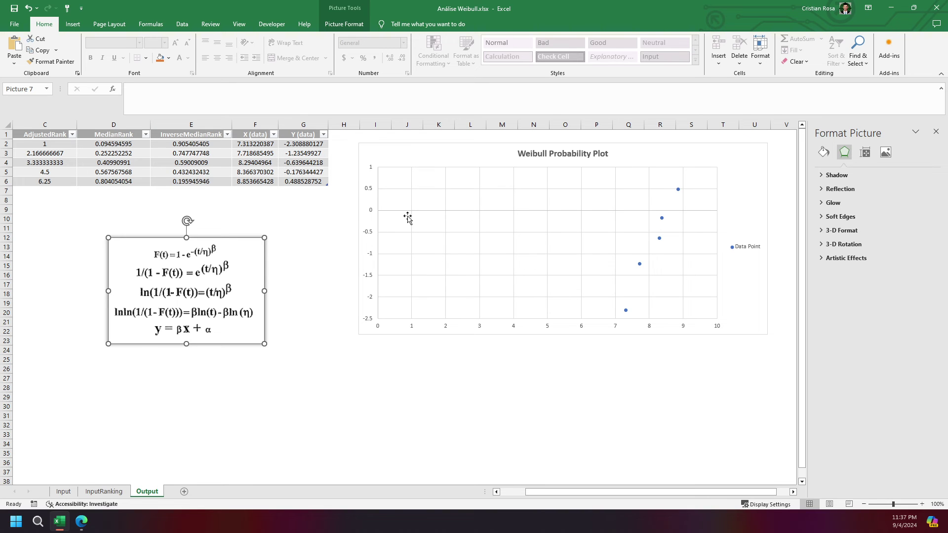
- Add a primary horizontal and a primary vertical axis title to the Weibull chart
{"action": "left_click", "coordinate": [394, 151]}
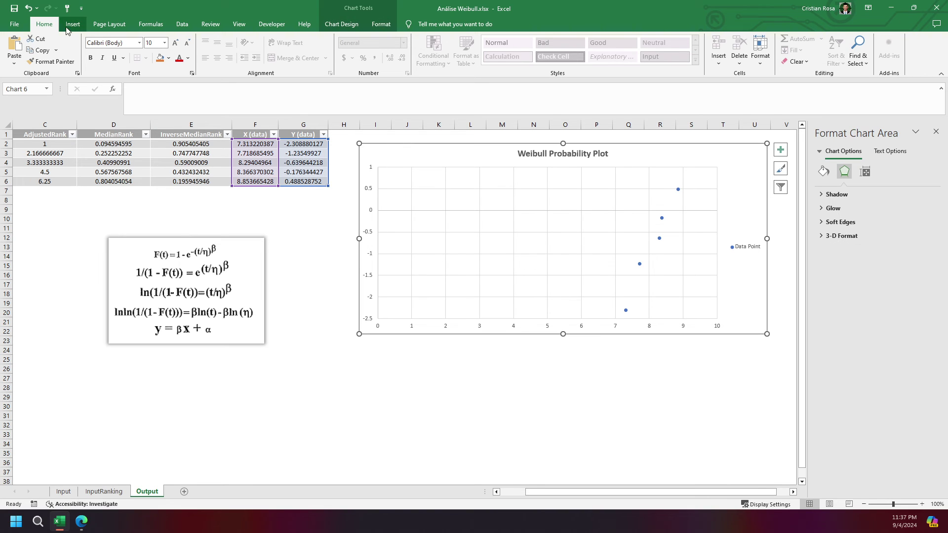
{"action": "left_click", "coordinate": [345, 25]}
{"action": "left_click", "coordinate": [19, 64]}
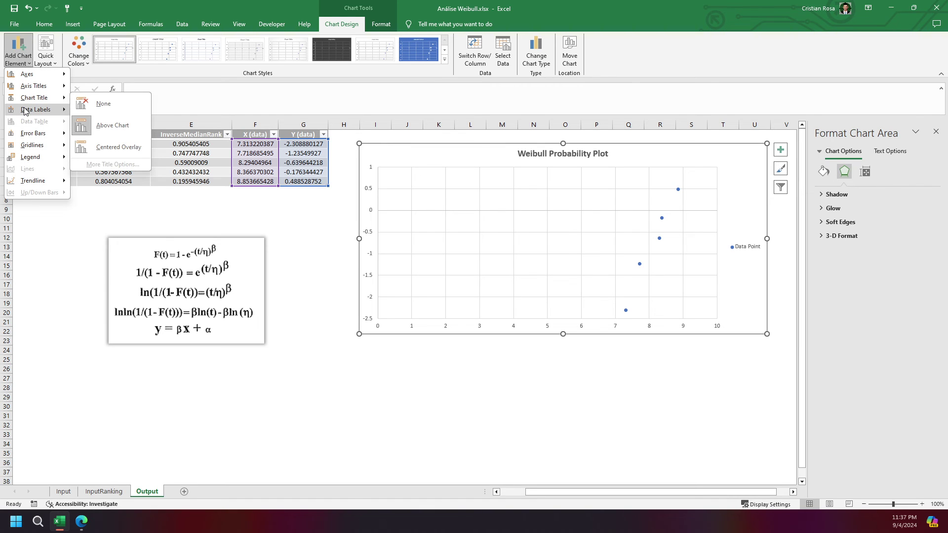
{"action": "mouse_move", "coordinate": [25, 111]}
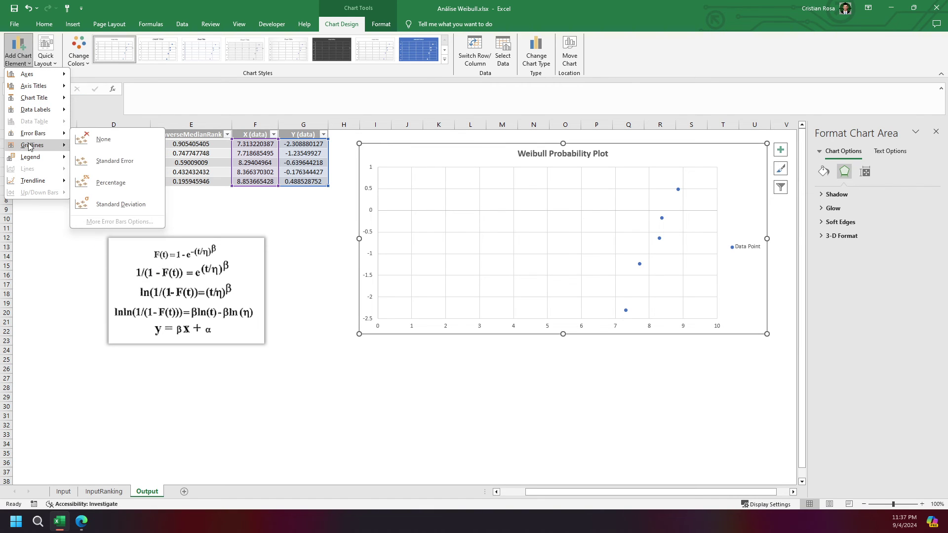
{"action": "mouse_move", "coordinate": [29, 159]}
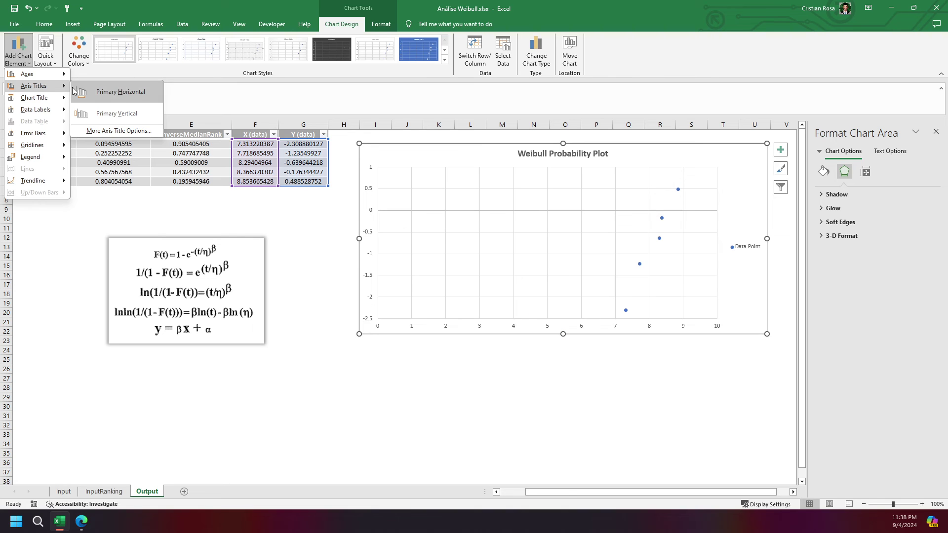
{"action": "left_click", "coordinate": [104, 94]}
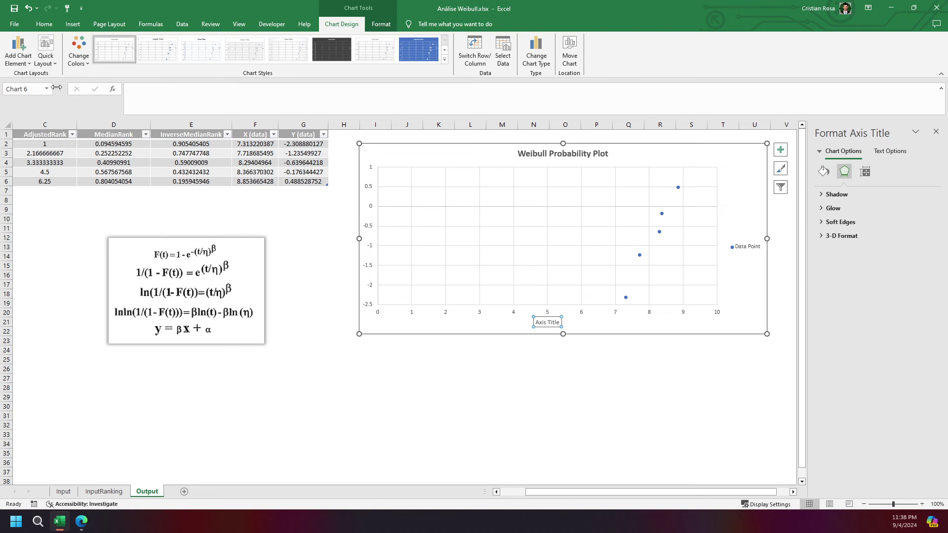
{"action": "left_click", "coordinate": [18, 49]}
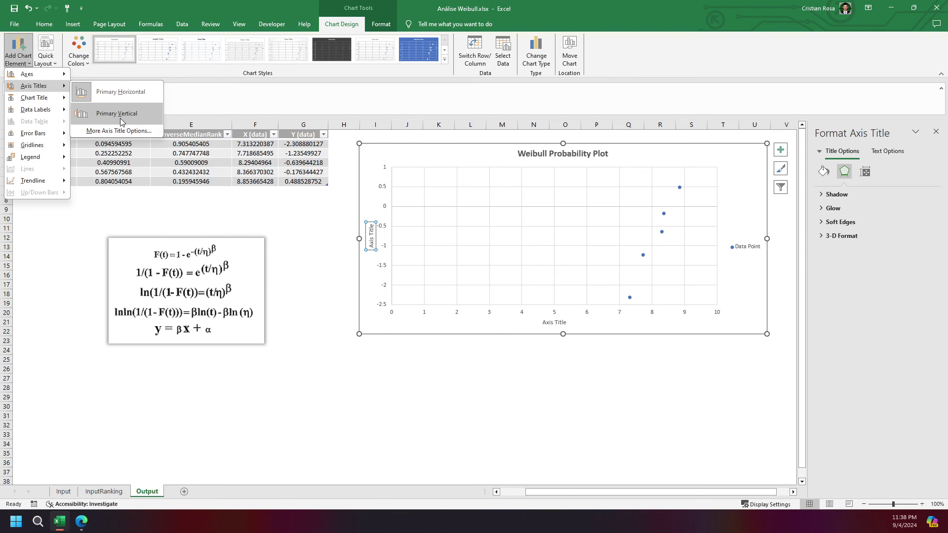
{"action": "left_click", "coordinate": [120, 118]}
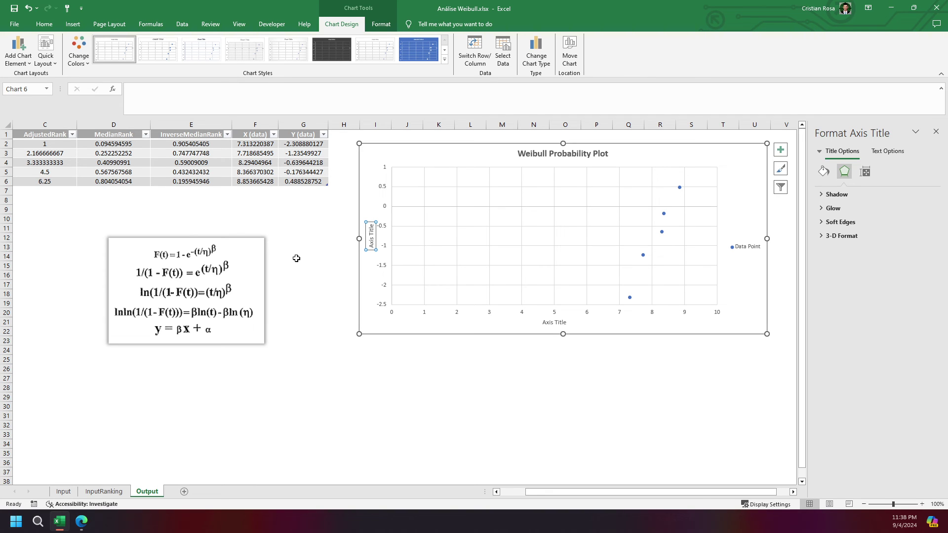
- Replace the vertical axis title's placeholder with text beginning "Probabilidade de falha"
{"action": "key", "text": "alt+Tab"}
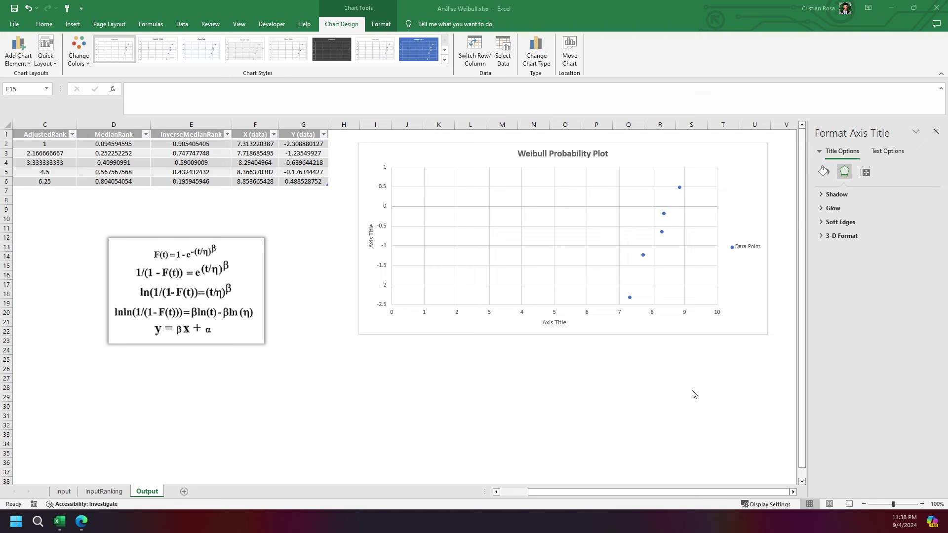
{"action": "left_click", "coordinate": [371, 237]}
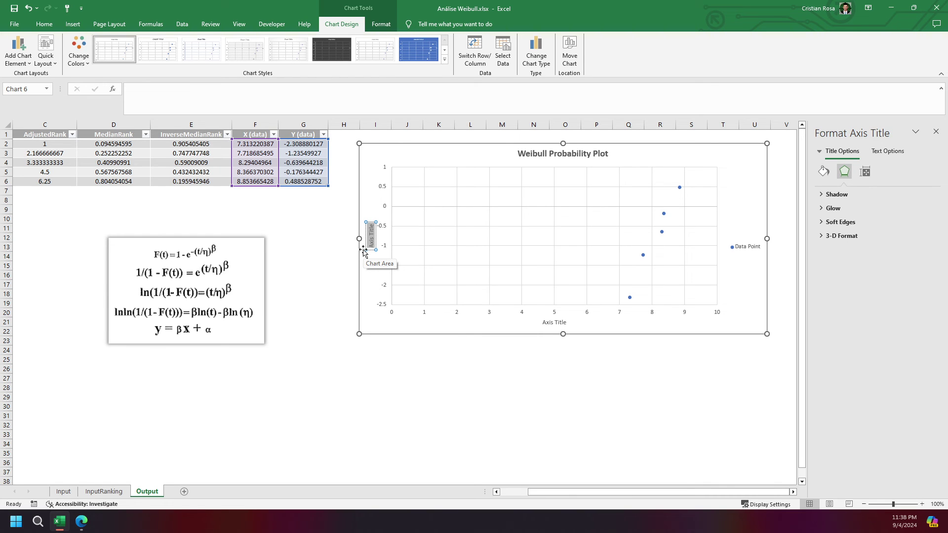
{"action": "type", "text": "lnre"}
{"action": "key", "text": "BackSpace"}
{"action": "key", "text": "BackSpace"}
{"action": "key", "text": "BackSpace"}
{"action": "key", "text": "BackSpace"}
{"action": "type", "text": "Unreliability"}
{"action": "key", "text": "ctrl+a"}
{"action": "type", "text": "Probabilidade de falha ("}
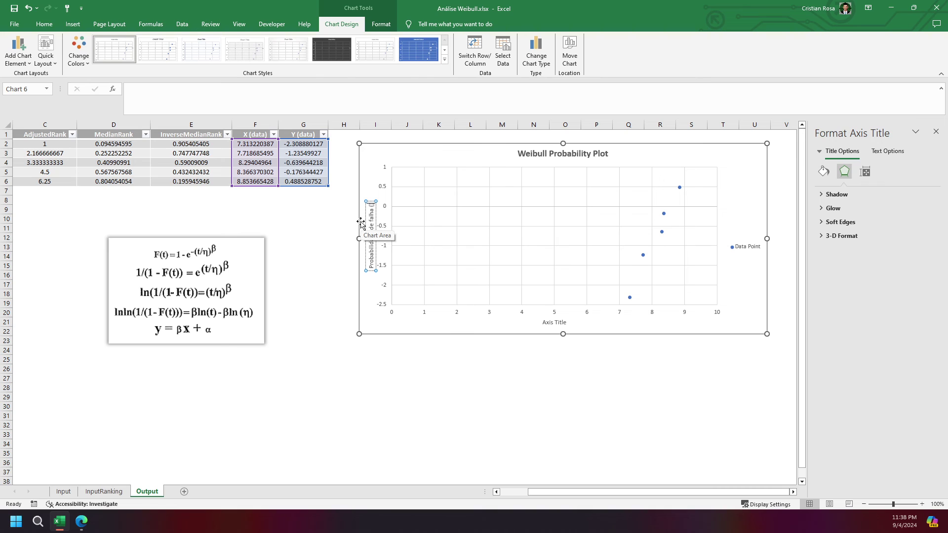
- Complete the vertical axis title with the bracketed expression "[LN(LN(1/(1-F(t))))]"
{"action": "type", "text": "LN)"}
{"action": "type", "text": "("}
{"action": "type", "text": "LN"}
{"action": "type", "text": "(LN("}
{"action": "type", "text": "1"}
{"action": "type", "text": "/"}
{"action": "type", "text": "("}
{"action": "type", "text": "1-F(t"}
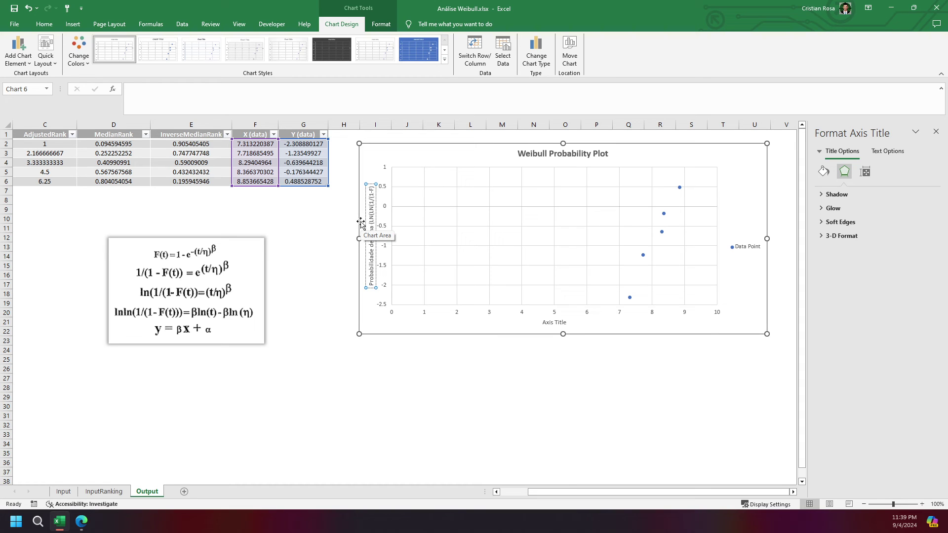
{"action": "type", "text": ")))"}
{"action": "type", "text": ")))"}
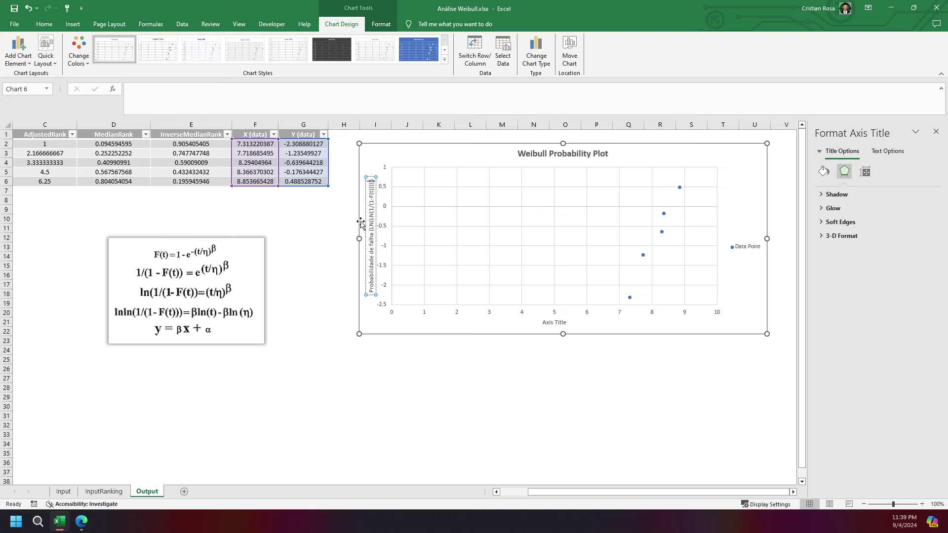
{"action": "key", "text": "BackSpace"}
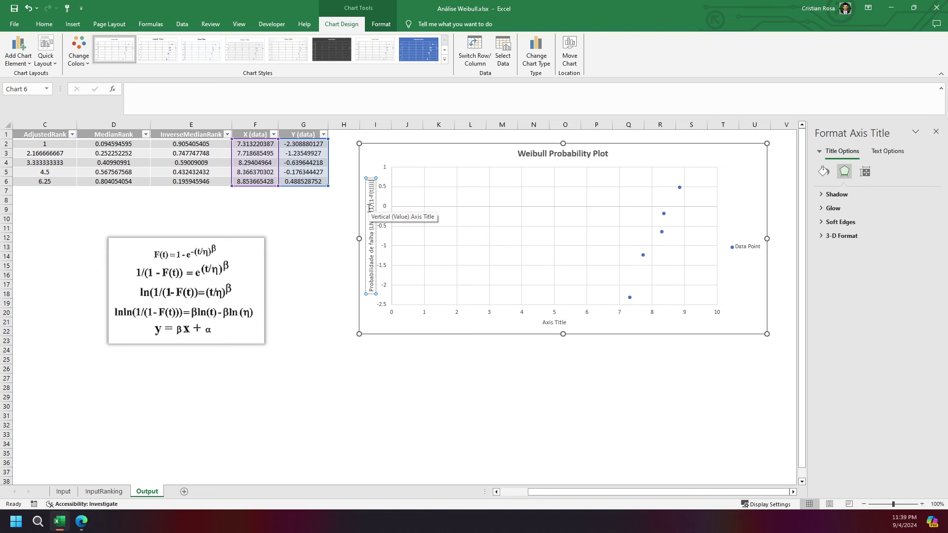
{"action": "key", "text": "BackSpace"}
{"action": "type", "text": "]"}
{"action": "key", "text": "BackSpace"}
{"action": "type", "text": "["}
{"action": "left_click", "coordinate": [447, 349]}
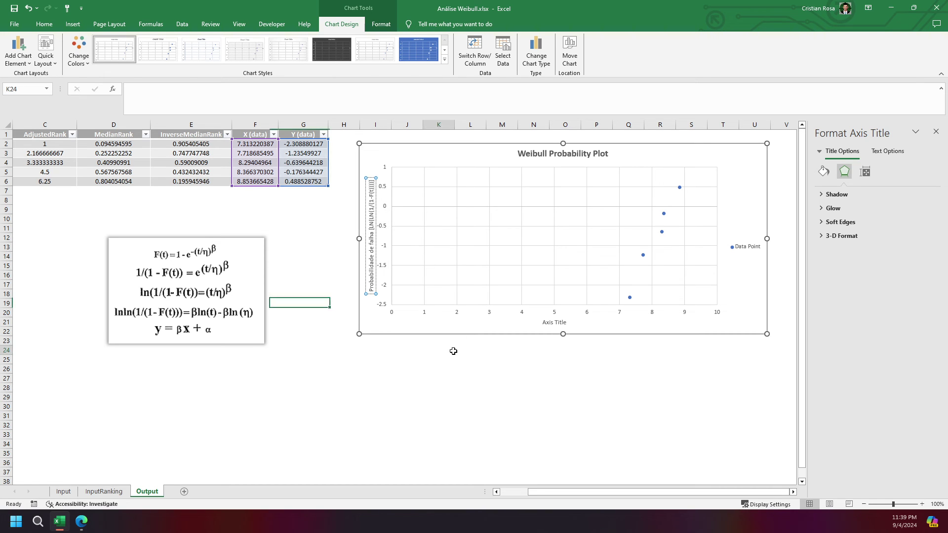
- Change the chart title to "Gráfico Probabilidade de Weibull" and enlarge the chart to about row 26 and column V
{"action": "left_click", "coordinate": [544, 157]}
{"action": "triple_click", "coordinate": [544, 155]}
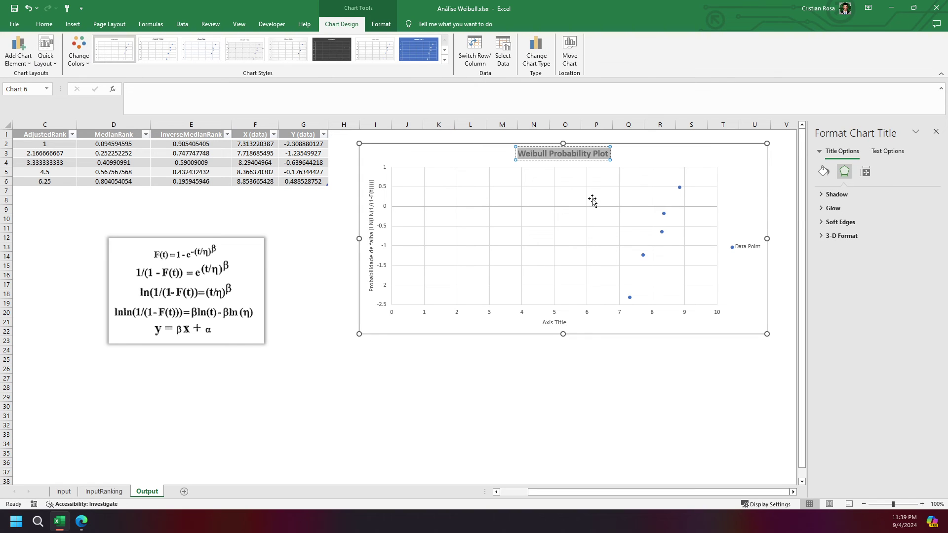
{"action": "type", "text": "Gr'a"}
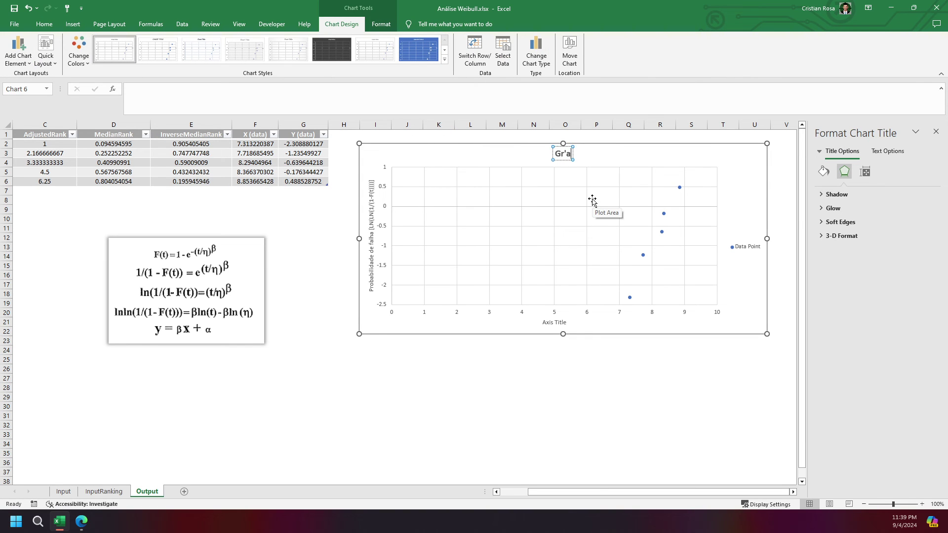
{"action": "key", "text": "BackSpace"}
{"action": "key", "text": "BackSpace"}
{"action": "type", "text": "áfico Pro"}
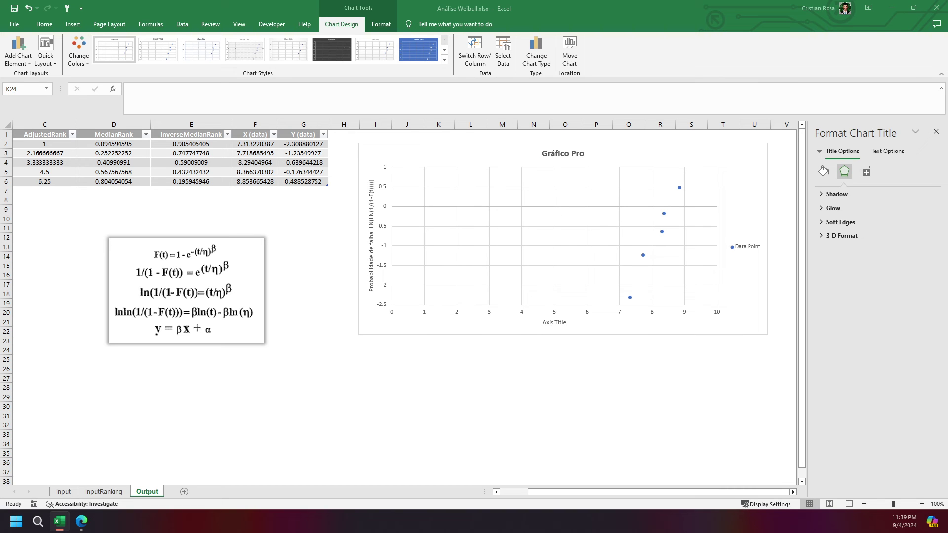
{"action": "left_click", "coordinate": [583, 156]}
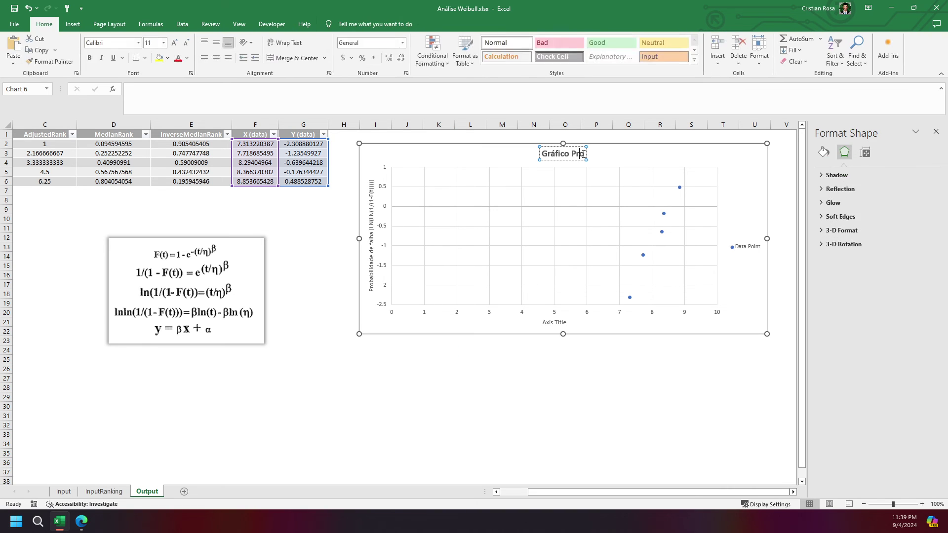
{"action": "left_click", "coordinate": [583, 153]}
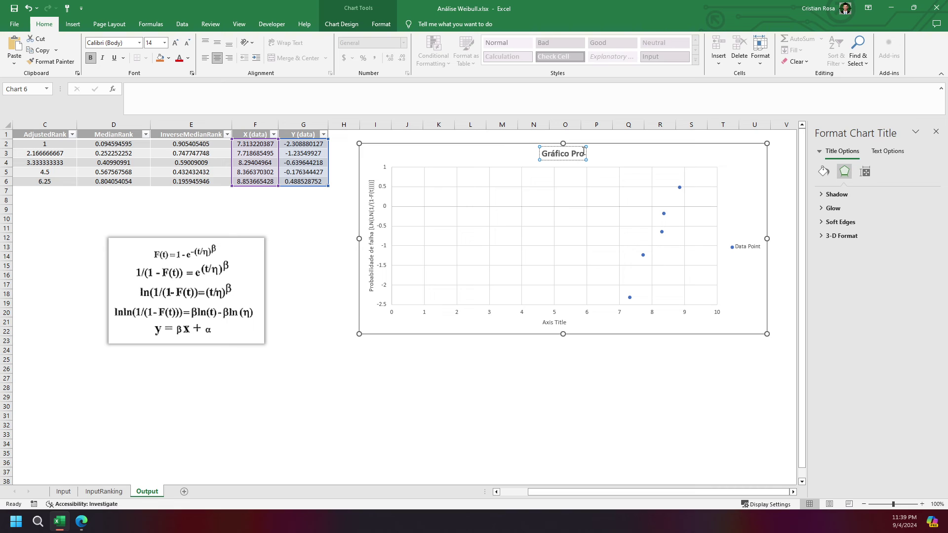
{"action": "type", "text": "Gráfico Probabilidade"}
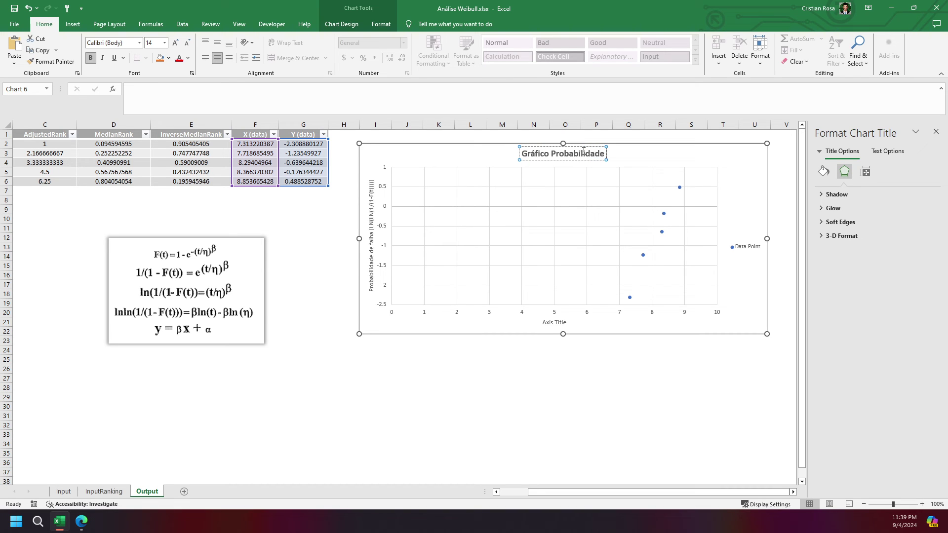
{"action": "type", "text": " de Weibul"}
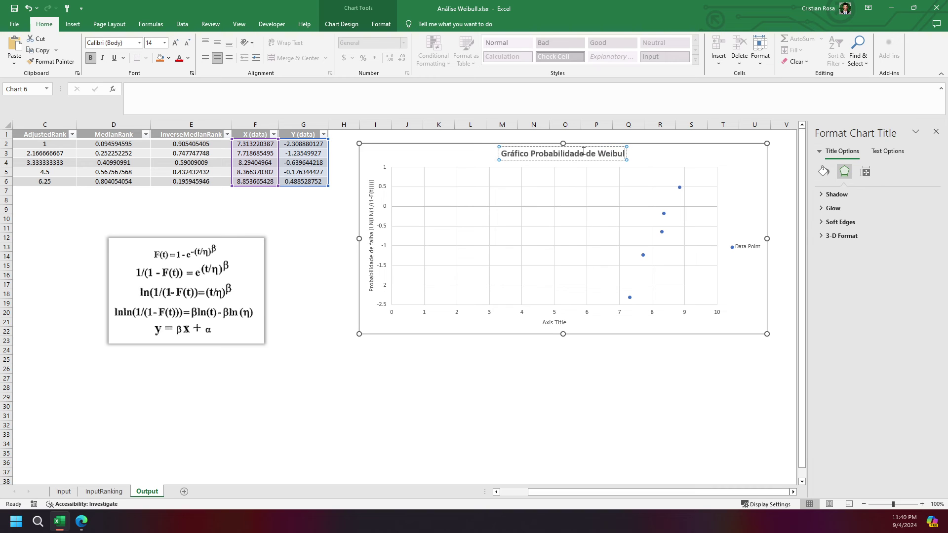
{"action": "type", "text": "l"}
{"action": "left_click_drag", "start_coordinate": [767, 333], "coordinate": [785, 373]}
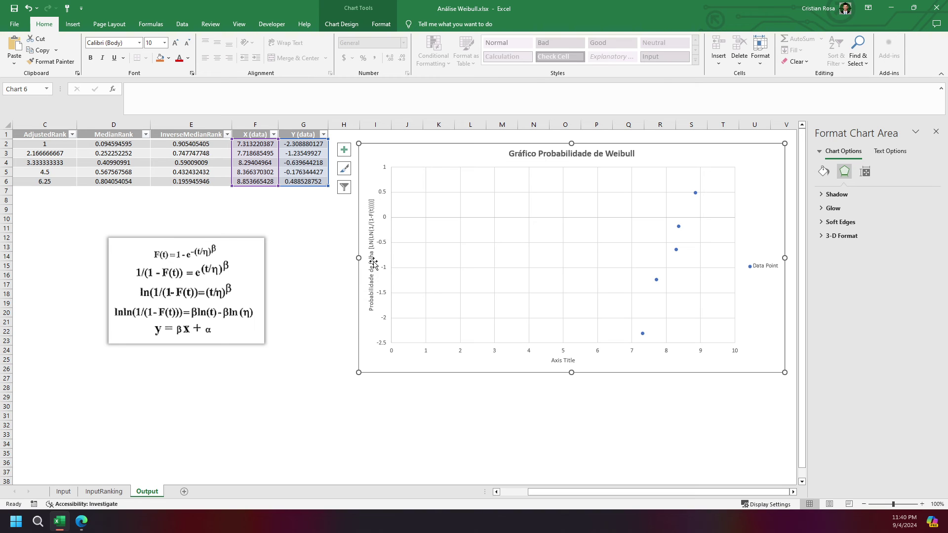
- Set the chart's horizontal axis title to "Tempo [LN(t)]"
{"action": "left_click", "coordinate": [562, 361]}
{"action": "double_click", "coordinate": [561, 361]}
{"action": "key", "text": "ctrl+a"}
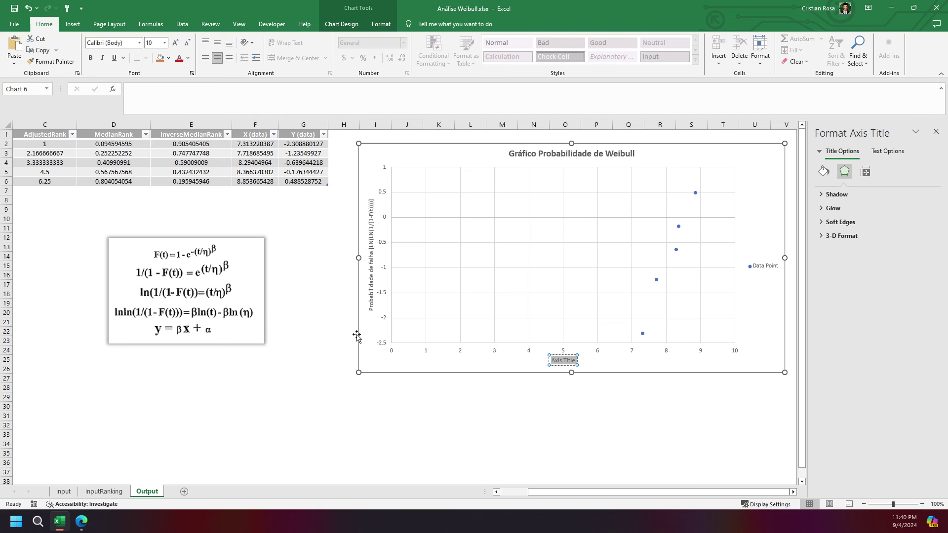
{"action": "scroll", "coordinate": [357, 336], "scroll_direction": "down", "scroll_amount": 1}
{"action": "key", "text": "alt+Tab"}
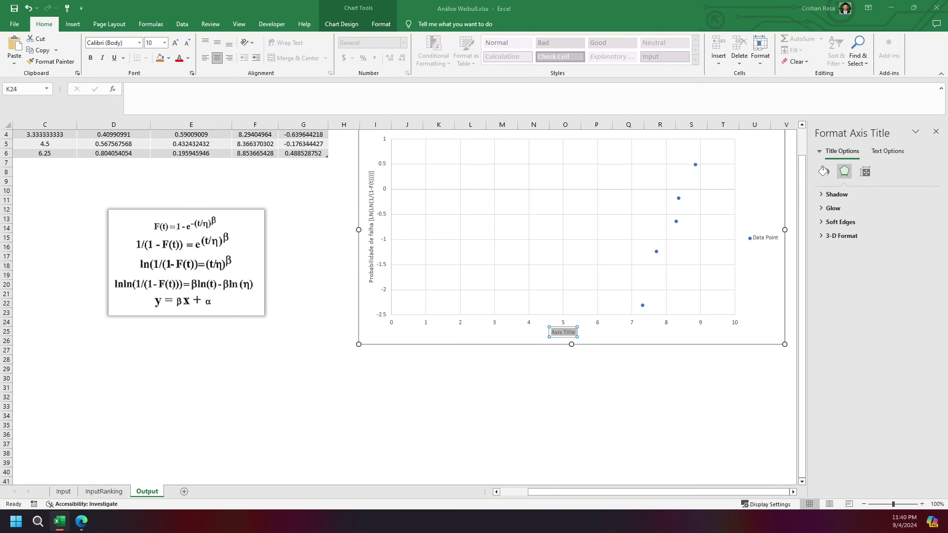
{"action": "left_click", "coordinate": [558, 333]}
{"action": "double_click", "coordinate": [559, 333]}
{"action": "key", "text": "ctrl+a"}
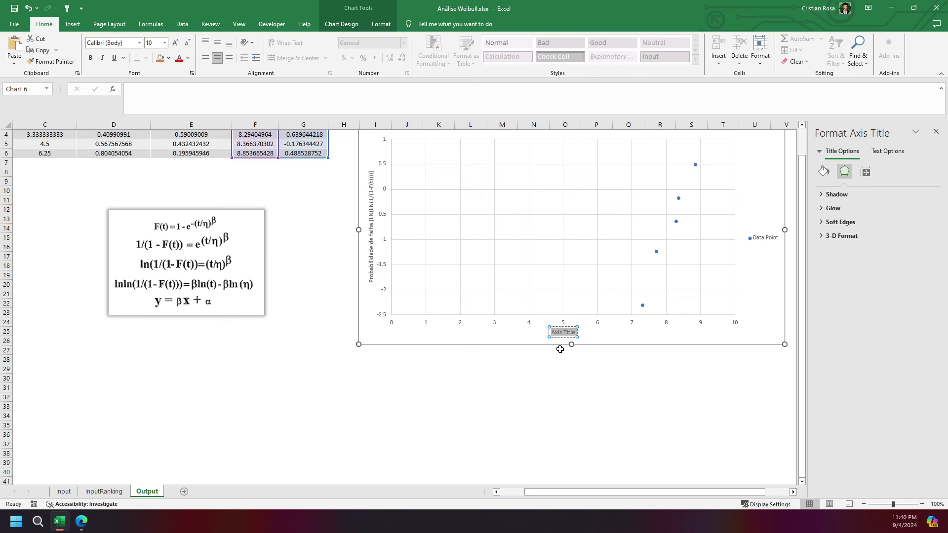
{"action": "type", "text": "Tempo (]LN(t)"}
{"action": "left_click", "coordinate": [551, 366]}
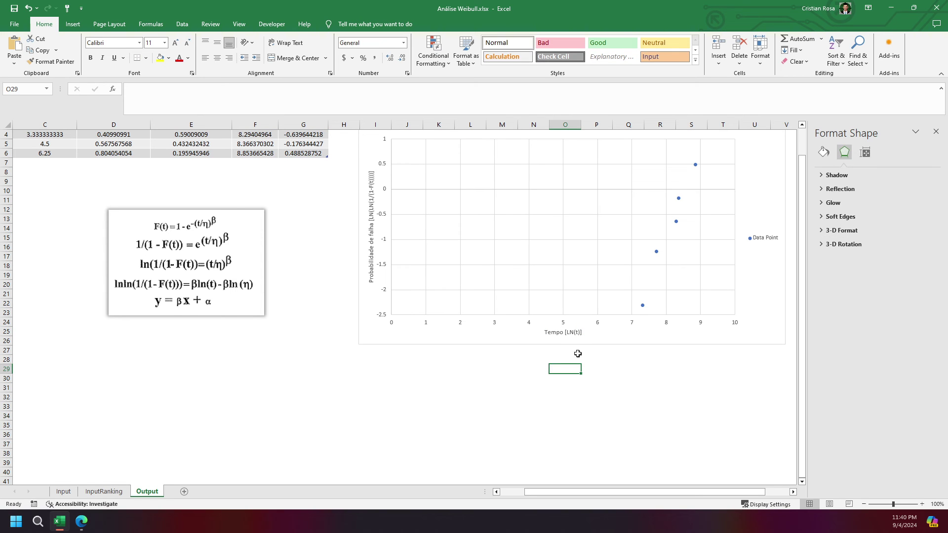
- Review the full output table alongside the finished chart, highlighting all its data and the Failure ID values in B2:B6
{"action": "scroll", "coordinate": [577, 347], "scroll_direction": "up", "scroll_amount": 1}
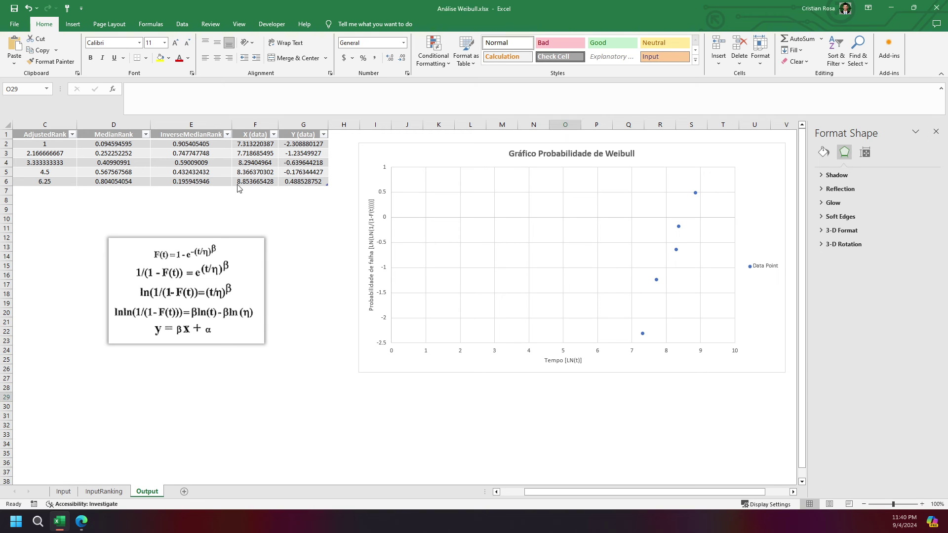
{"action": "left_click_drag", "start_coordinate": [302, 180], "coordinate": [7, 143]}
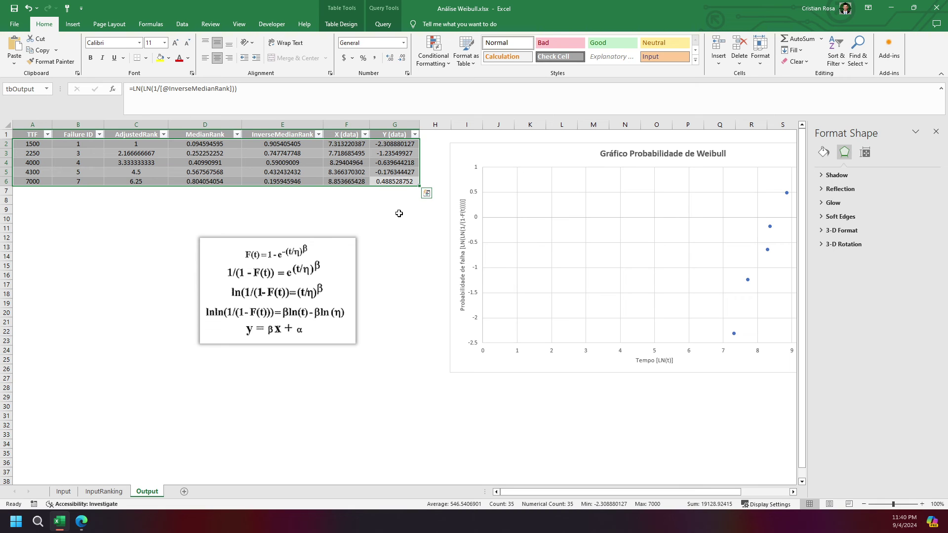
{"action": "middle_click", "coordinate": [401, 454]}
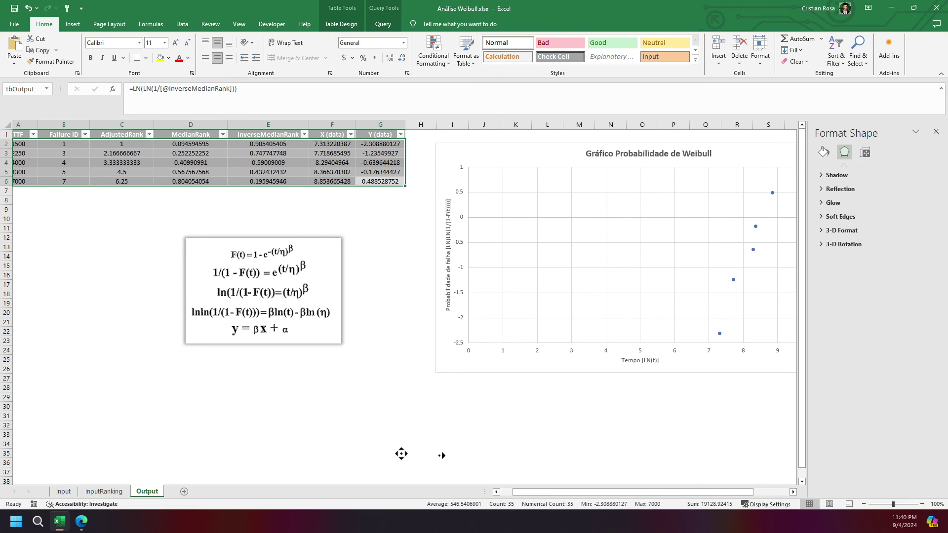
{"action": "middle_click", "coordinate": [442, 455]}
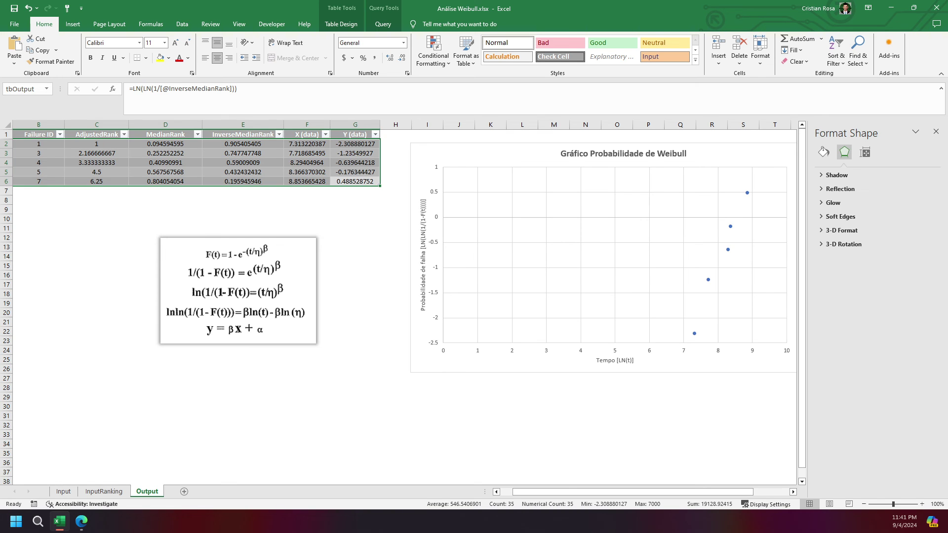
{"action": "scroll", "coordinate": [403, 302], "scroll_direction": "down", "scroll_amount": 1}
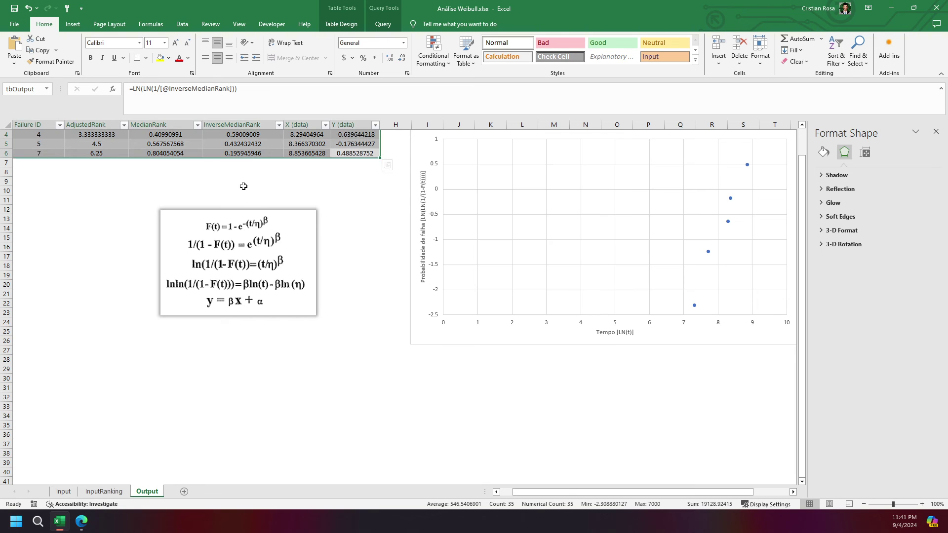
{"action": "scroll", "coordinate": [244, 185], "scroll_direction": "up", "scroll_amount": 1}
{"action": "left_click_drag", "start_coordinate": [45, 149], "coordinate": [39, 180]}
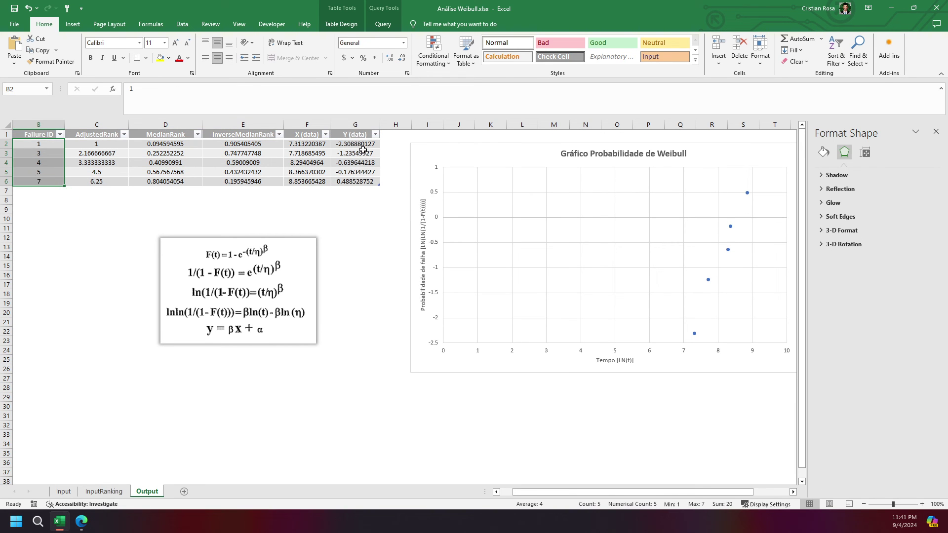
- Select the output table's data, switch to the Word document Análise Weibull.docx, and examine the Weibull probability paper plot
{"action": "left_click_drag", "start_coordinate": [365, 184], "coordinate": [34, 144]}
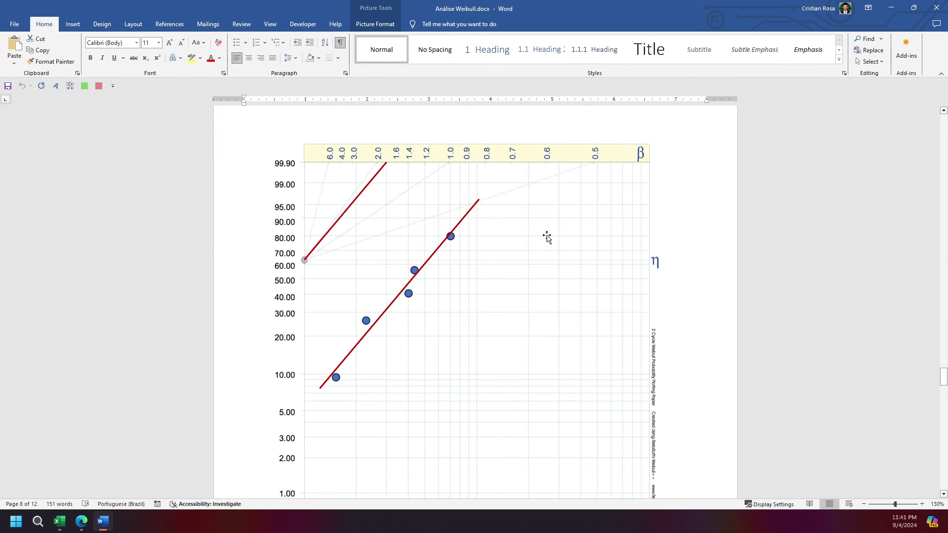
{"action": "left_click", "coordinate": [749, 227]}
{"action": "scroll", "coordinate": [747, 227], "scroll_direction": "up", "scroll_amount": 3}
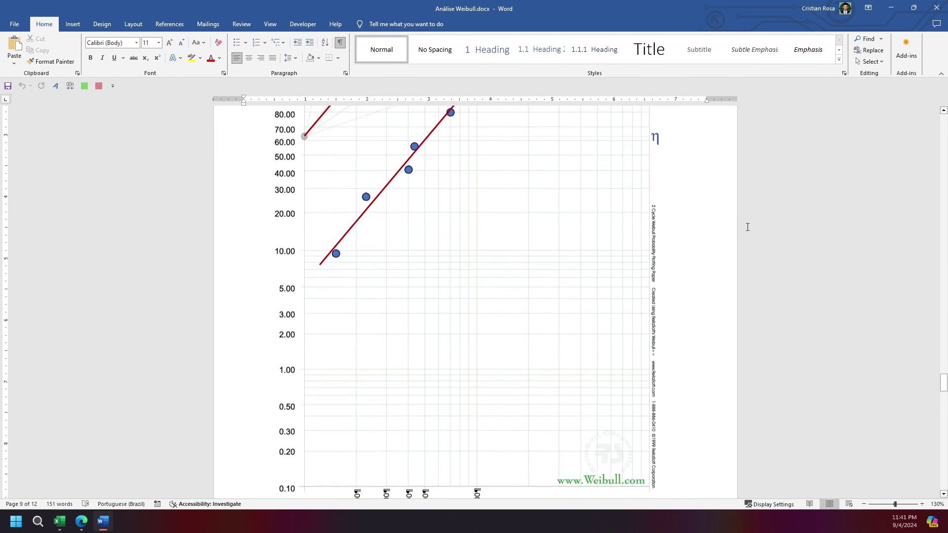
{"action": "scroll", "coordinate": [748, 227], "scroll_direction": "down", "scroll_amount": 3, "text": "ctrl"}
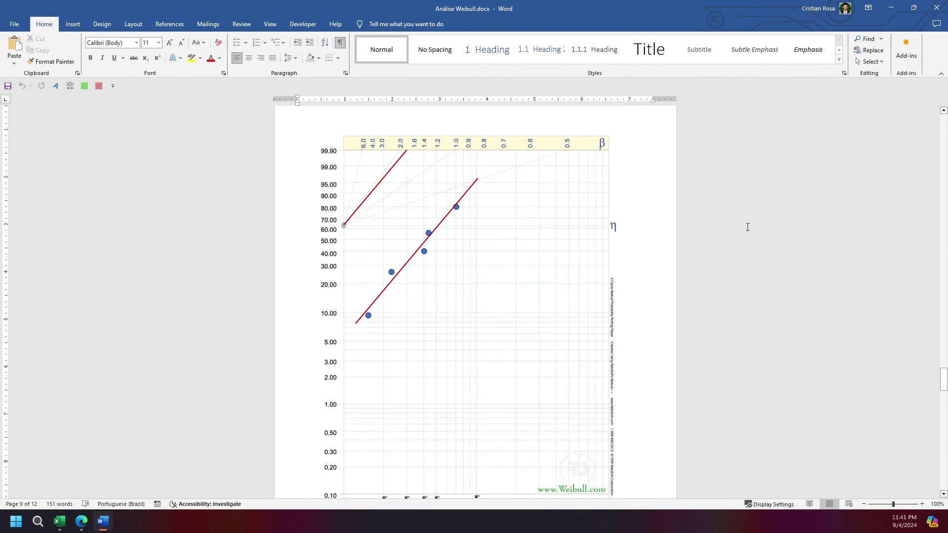
{"action": "scroll", "coordinate": [748, 227], "scroll_direction": "down", "scroll_amount": 1}
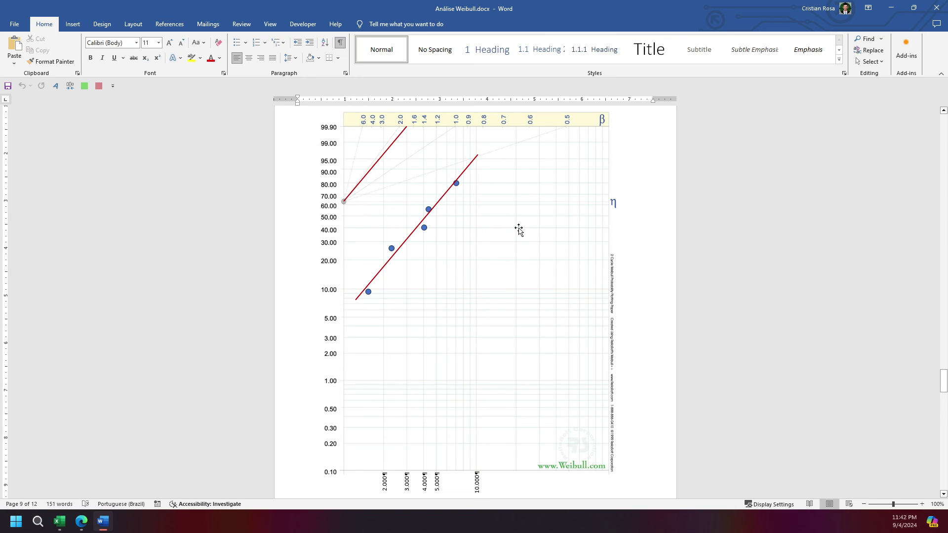
- Switch back to the Excel workbook and examine the MedianRank column and the first failure's TTF and MedianRank pair
{"action": "left_click", "coordinate": [60, 521]}
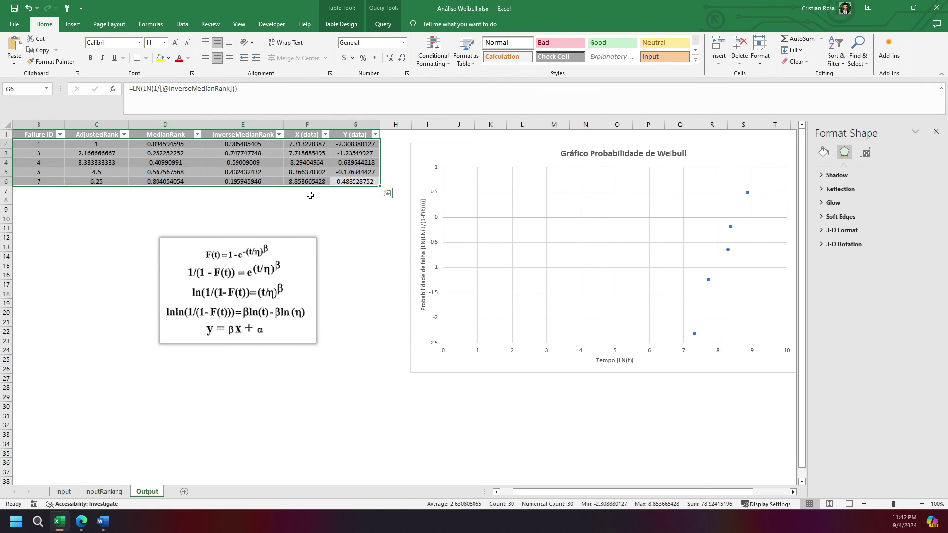
{"action": "mouse_move", "coordinate": [102, 521]}
{"action": "left_click_drag", "start_coordinate": [163, 134], "coordinate": [166, 181]}
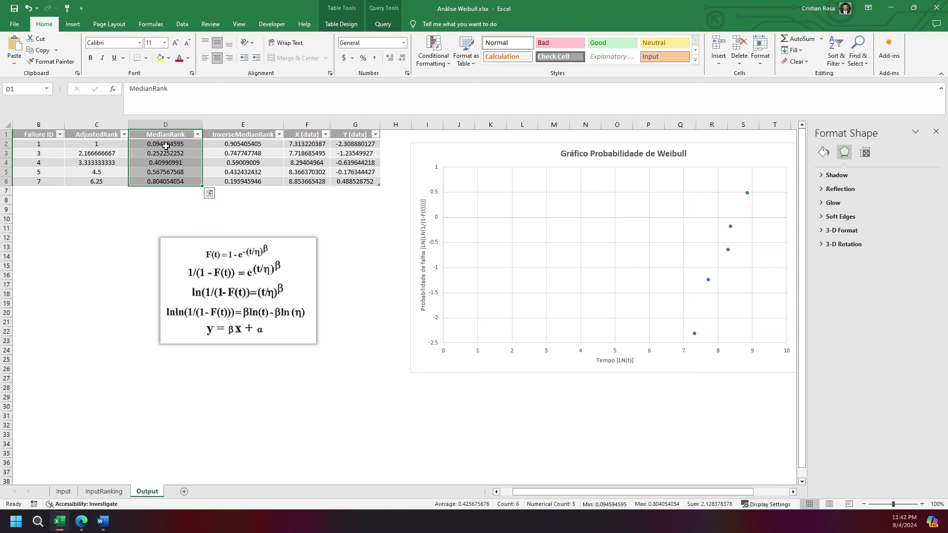
{"action": "scroll", "coordinate": [191, 160], "scroll_direction": "left", "scroll_amount": 1}
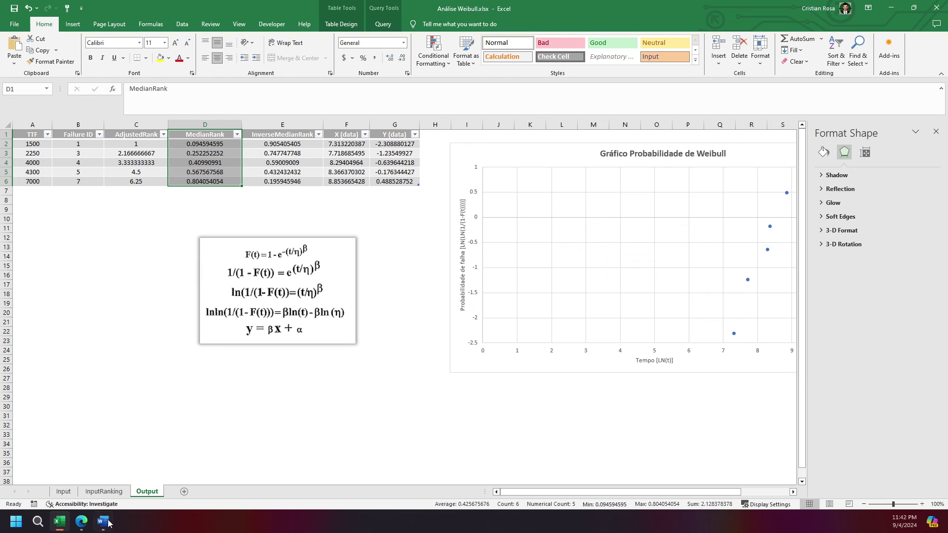
{"action": "mouse_move", "coordinate": [103, 527]}
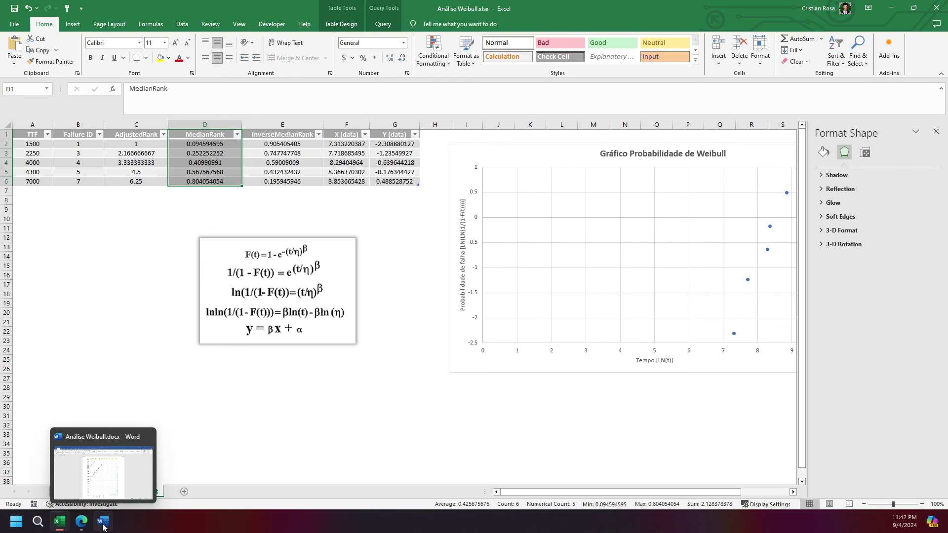
{"action": "left_click", "coordinate": [36, 144]}
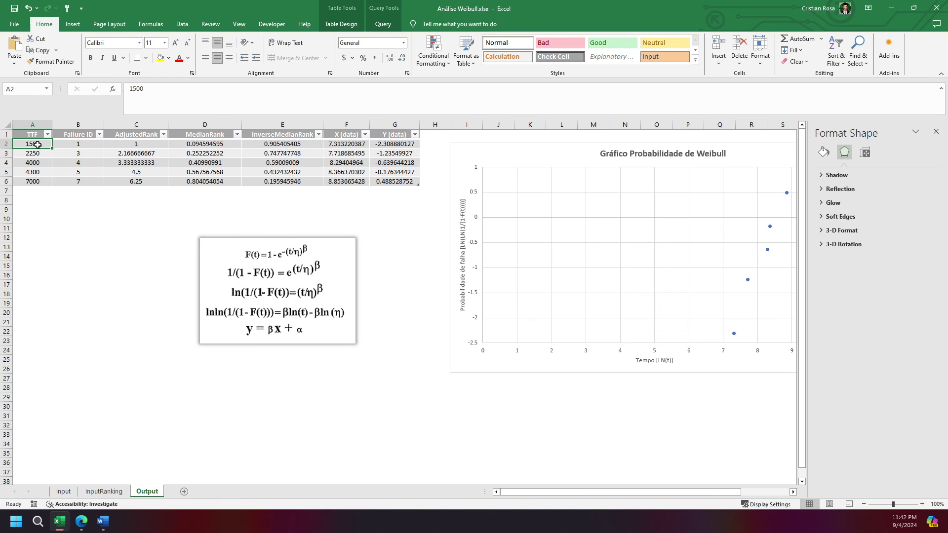
{"action": "left_click", "coordinate": [182, 145], "text": "ctrl"}
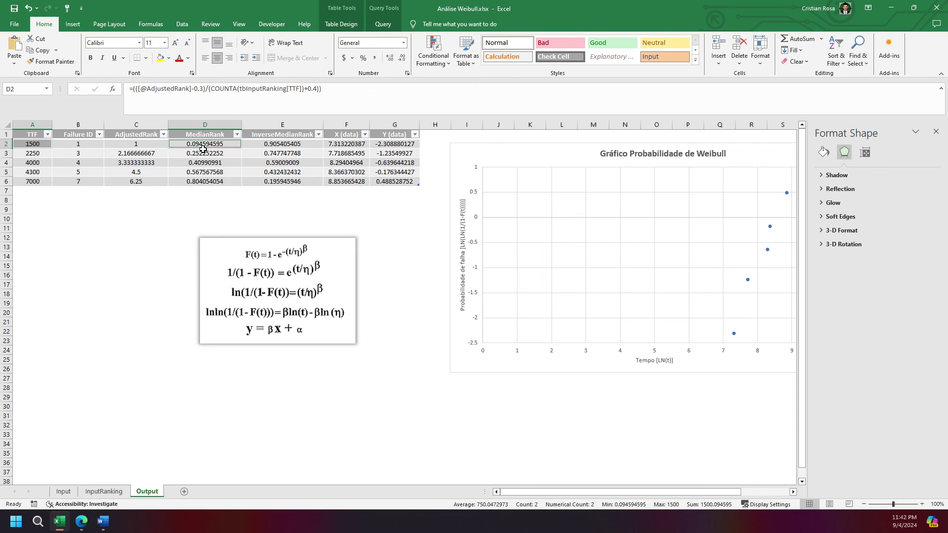
- Compare the probability paper's axis scales in Word with the linearized Weibull formulas and the finished chart in Excel
{"action": "left_click", "coordinate": [103, 521]}
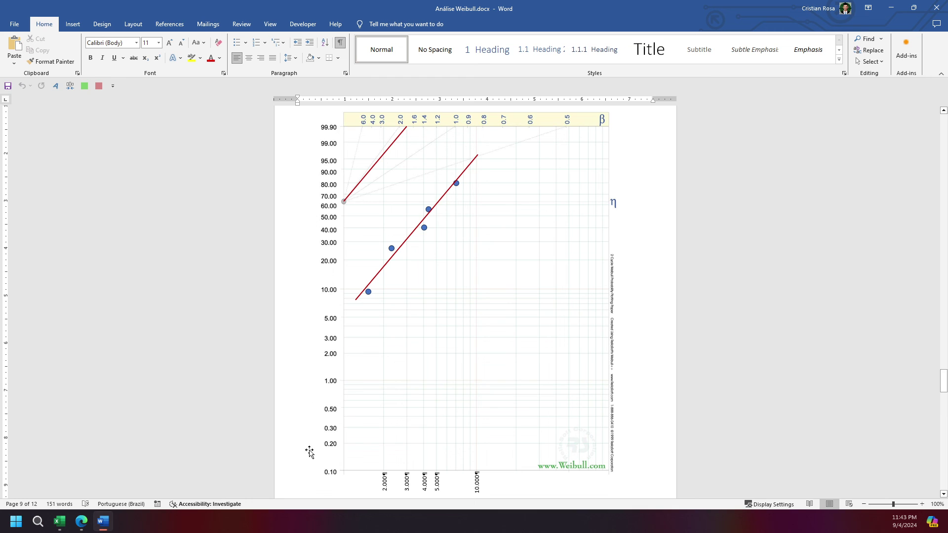
{"action": "mouse_move", "coordinate": [59, 522]}
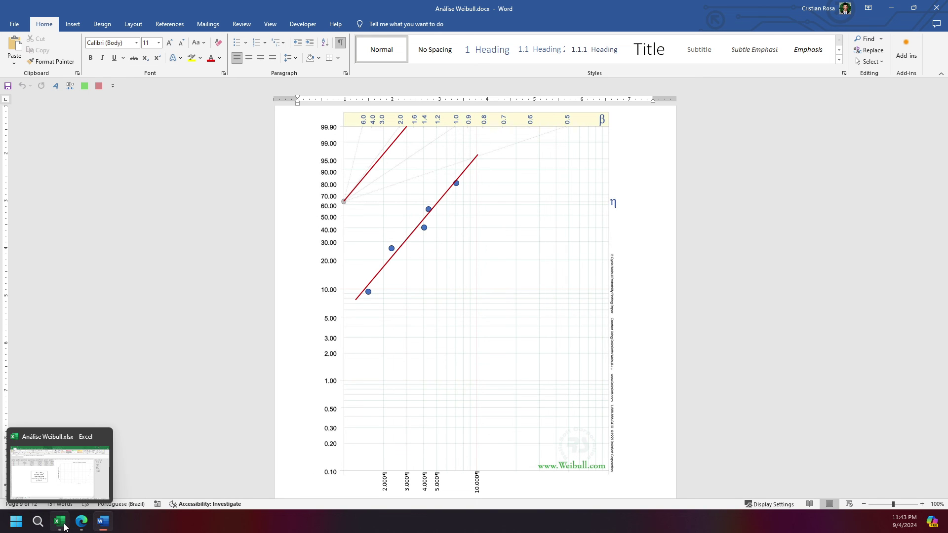
{"action": "left_click", "coordinate": [69, 482]}
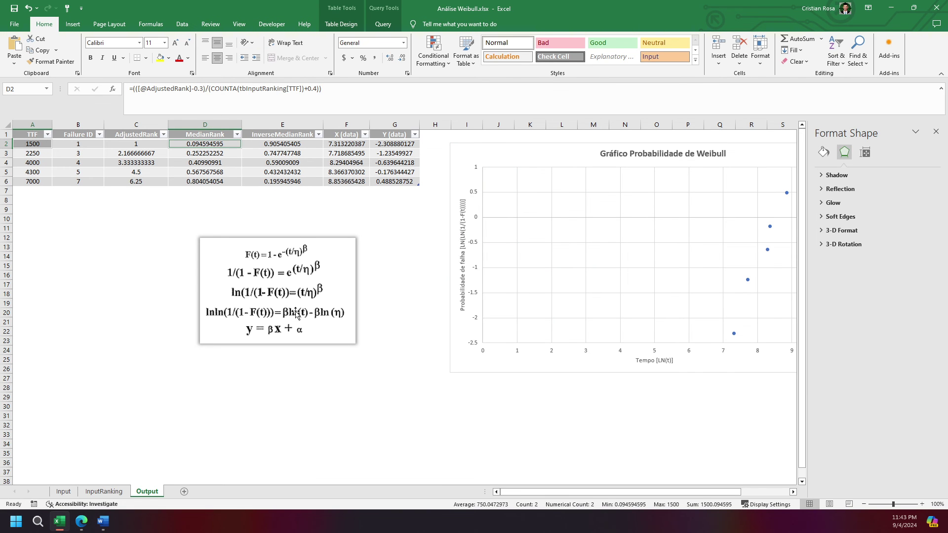
{"action": "left_click", "coordinate": [59, 522]}
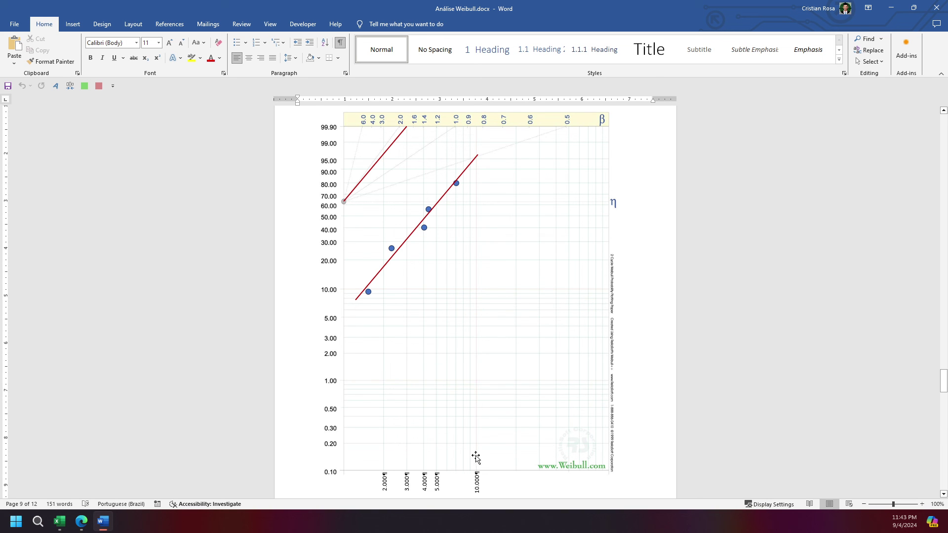
{"action": "left_click", "coordinate": [59, 521]}
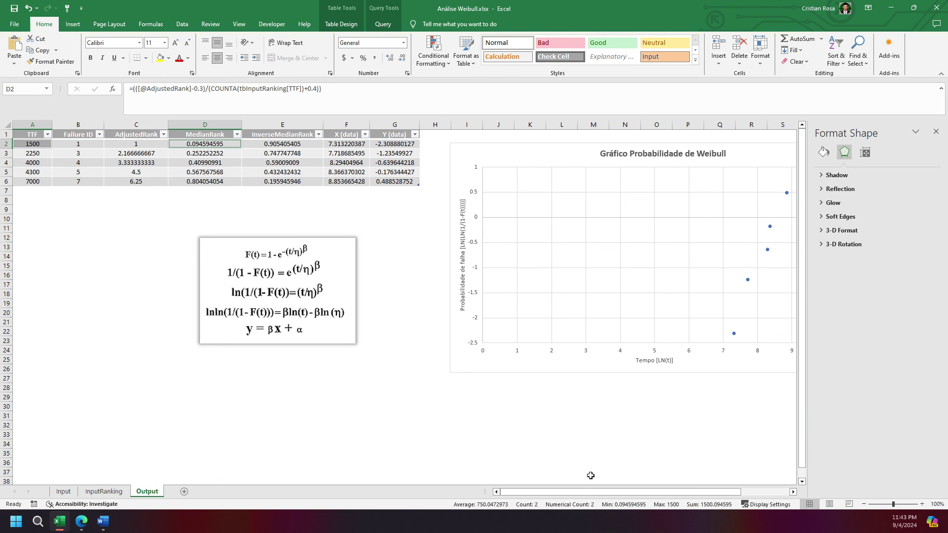
{"action": "left_click_drag", "start_coordinate": [590, 493], "coordinate": [615, 492]}
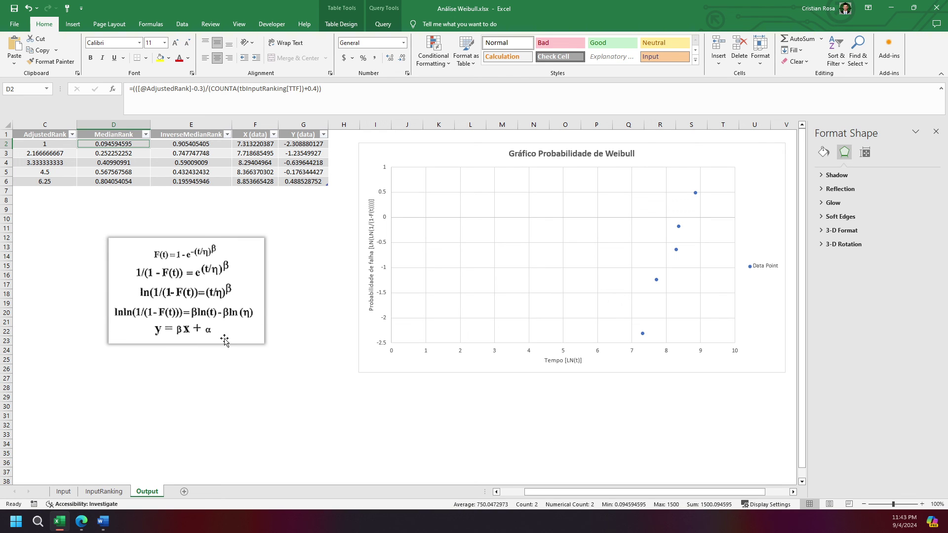
{"action": "left_click", "coordinate": [103, 521]}
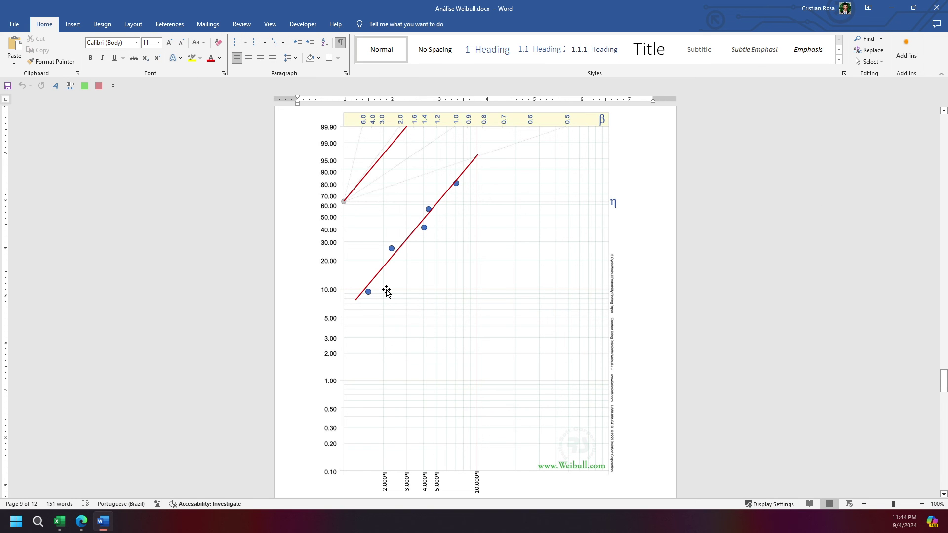
{"action": "left_click", "coordinate": [104, 521]}
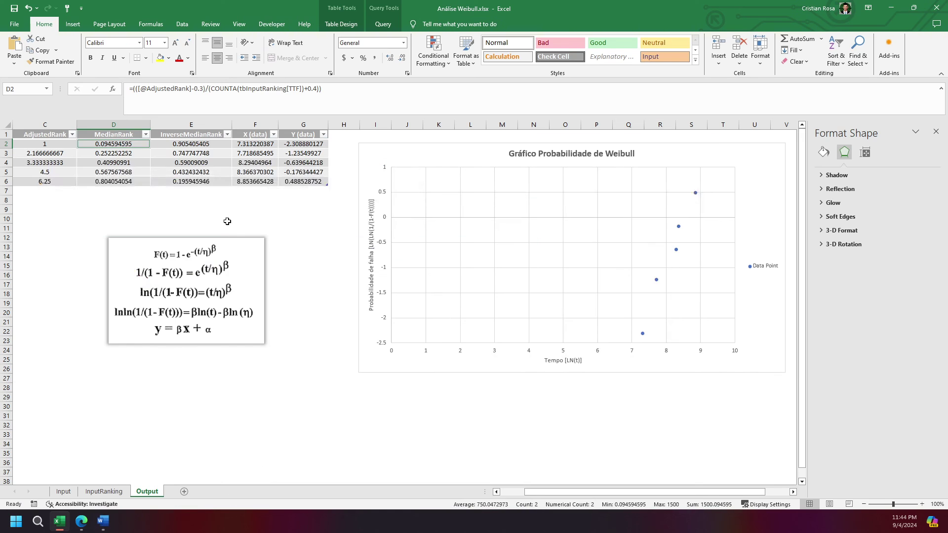
- Check the first failure's TTF and MedianRank in A2 and D2 against its plotted point on the Word probability paper
{"action": "scroll", "coordinate": [228, 221], "scroll_direction": "left", "scroll_amount": 3}
{"action": "left_click", "coordinate": [43, 145]}
{"action": "left_click", "coordinate": [199, 144], "text": "ctrl"}
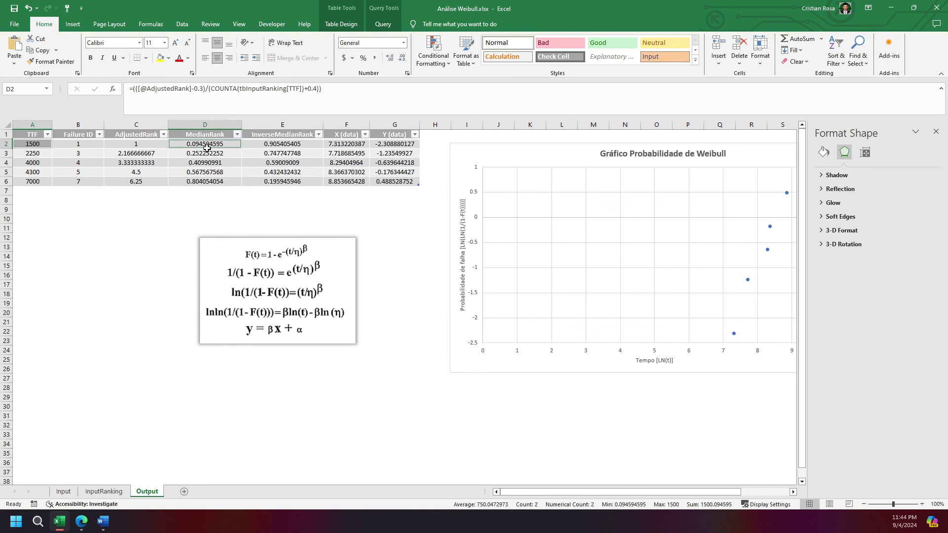
{"action": "left_click", "coordinate": [104, 521]}
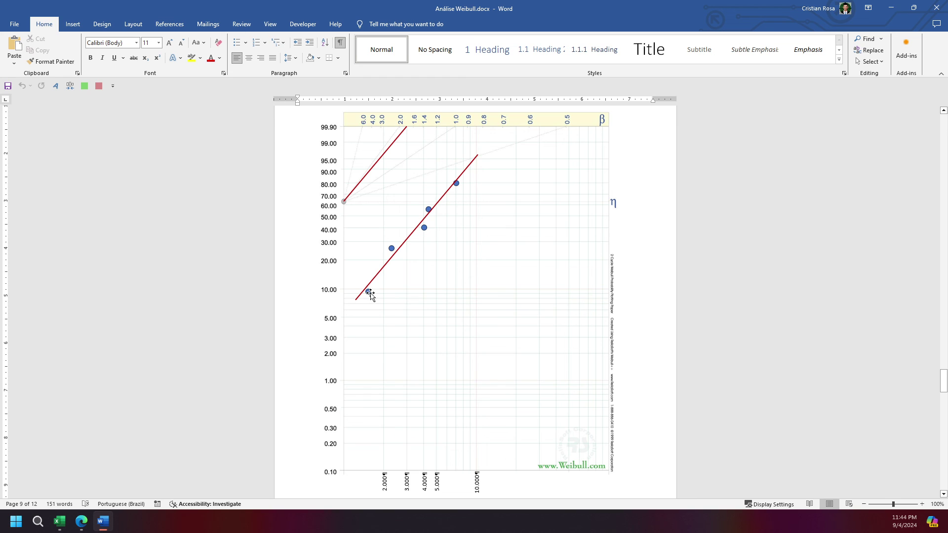
{"action": "key", "text": "alt+Tab"}
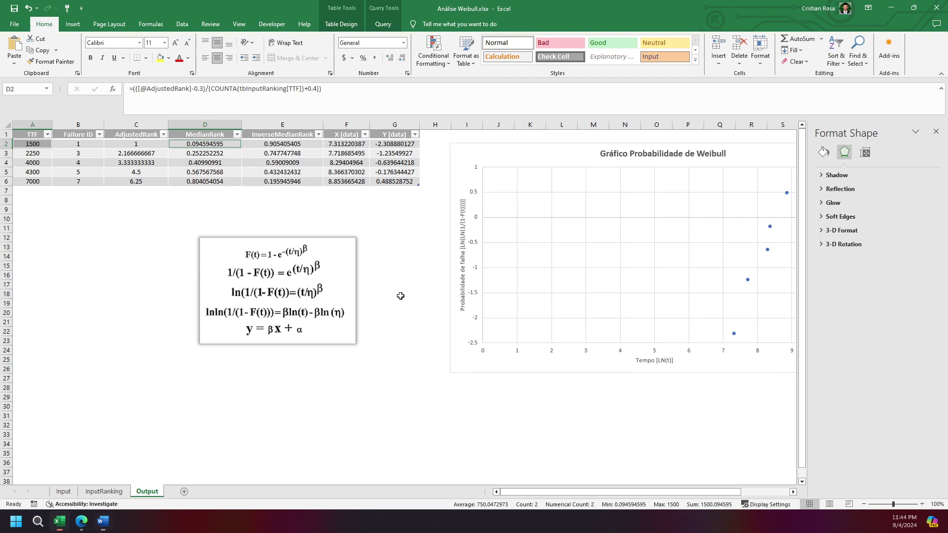
- Check the TTF and MedianRank pairs from row 3 onward against their plotted points on the Word probability paper
{"action": "left_click", "coordinate": [32, 154]}
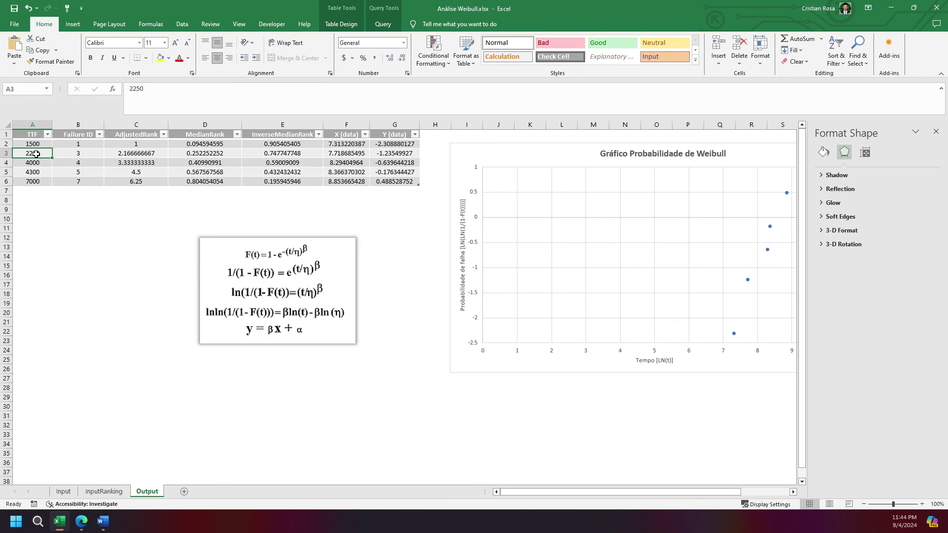
{"action": "left_click", "coordinate": [204, 154], "text": "ctrl"}
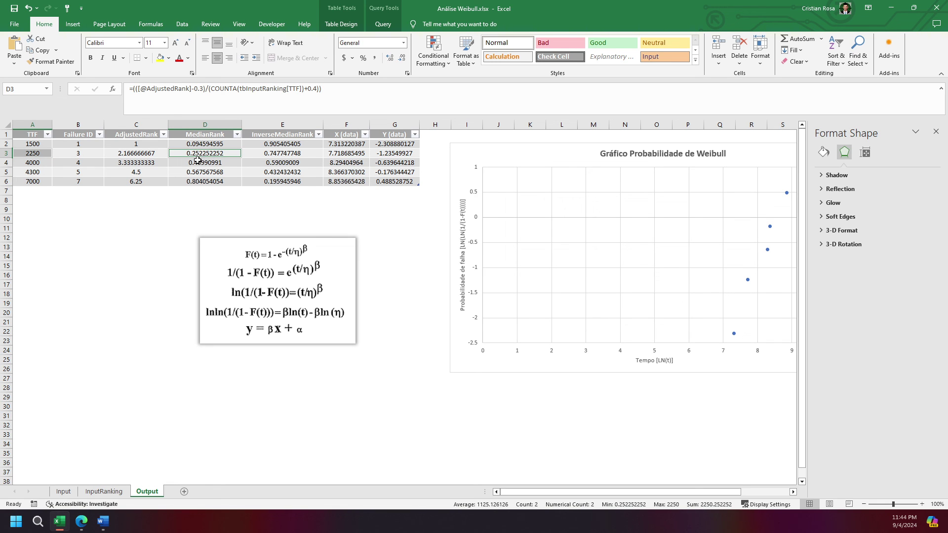
{"action": "key", "text": "alt+Tab"}
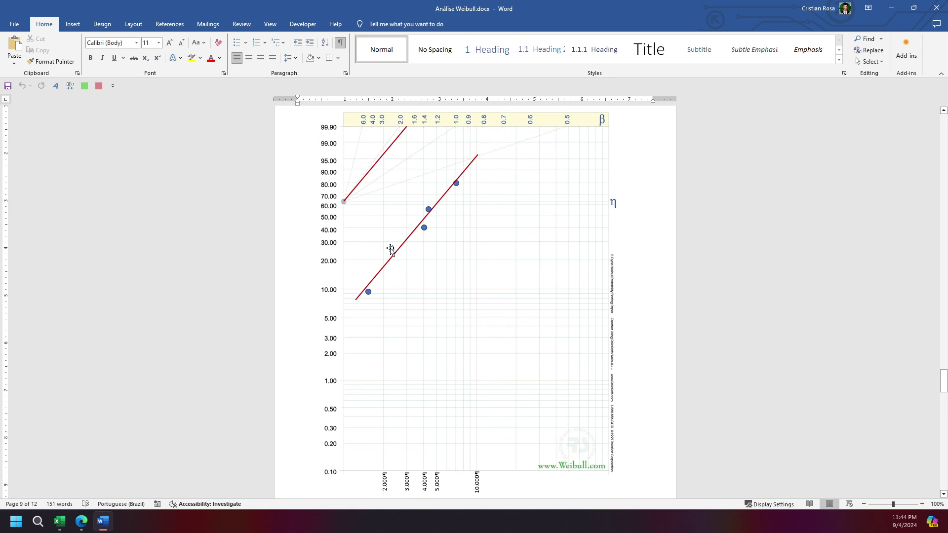
{"action": "key", "text": "alt+Tab"}
{"action": "key", "text": "alt+Tab"}
{"action": "key", "text": "alt+Tab"}
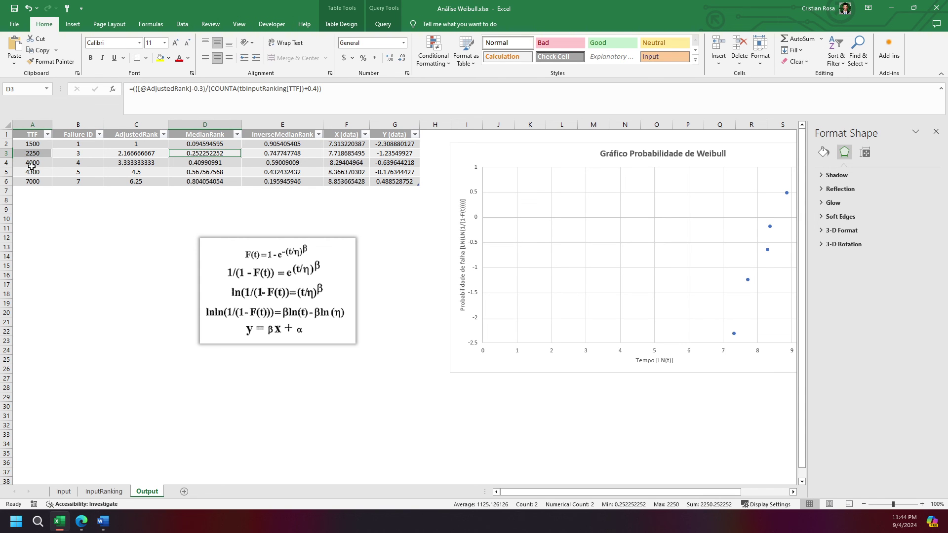
{"action": "key", "text": "alt+Tab"}
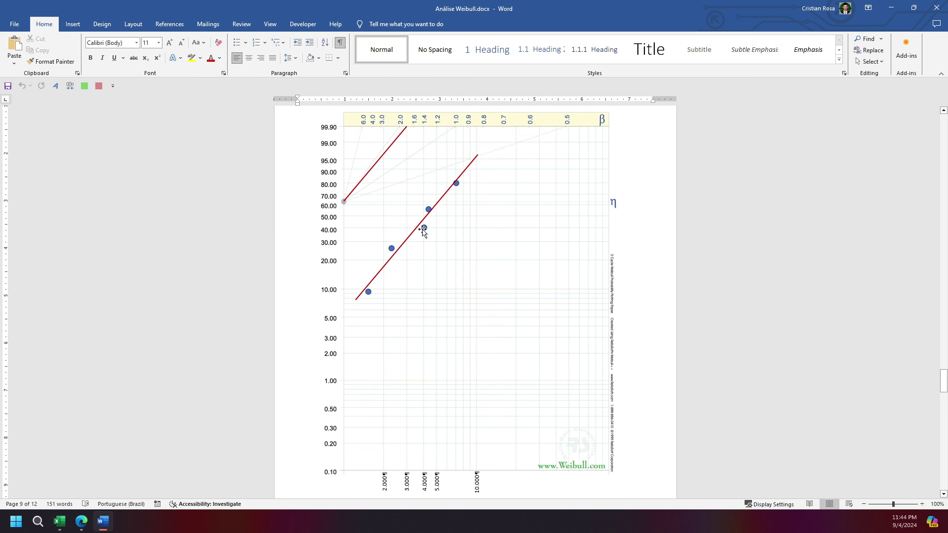
{"action": "left_click", "coordinate": [448, 192]}
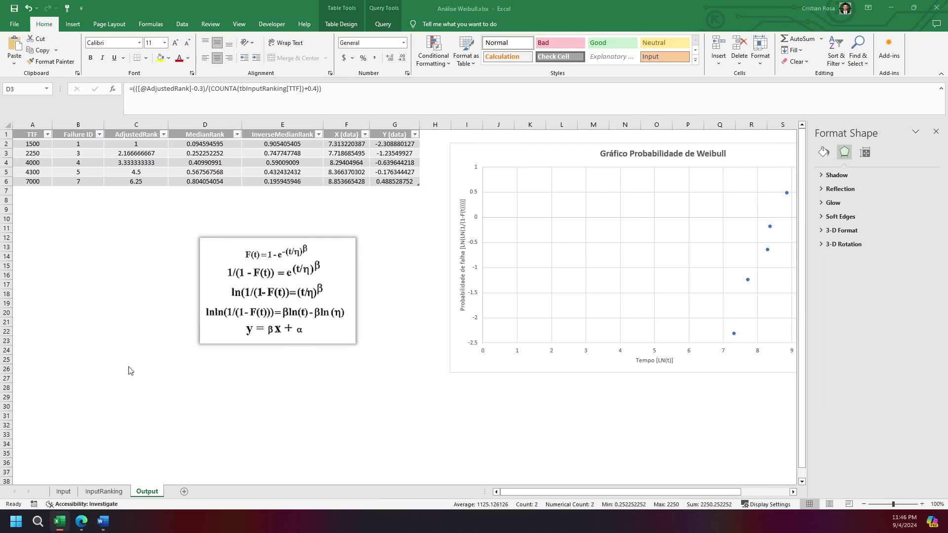
- Copy the TTF values in A2:A6 and paste them as values at A2 on the Input sheet of Weibull Distribution (Power Query)_Rev02.xlsm
{"action": "left_click", "coordinate": [59, 521]}
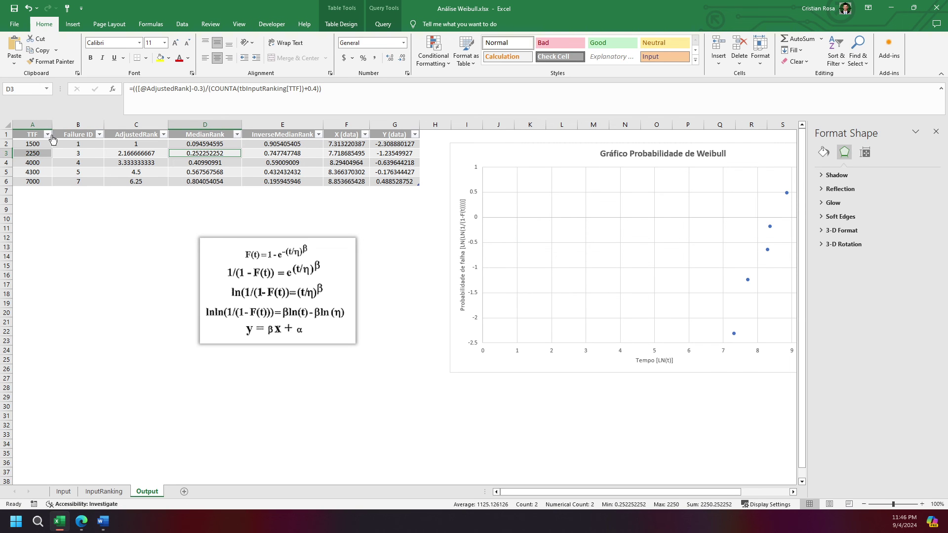
{"action": "left_click_drag", "start_coordinate": [47, 144], "coordinate": [44, 181]}
{"action": "key", "text": "ctrl+c"}
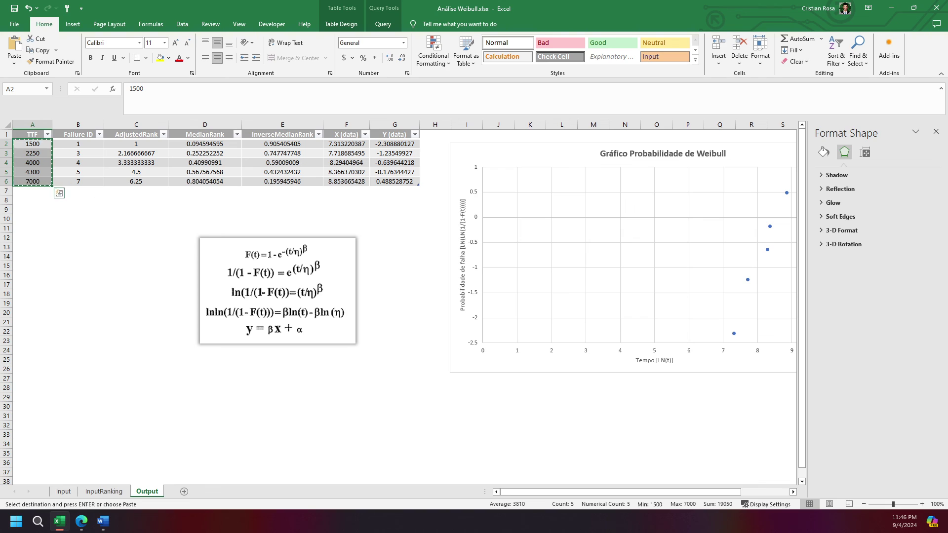
{"action": "key", "text": "ctrl+Tab"}
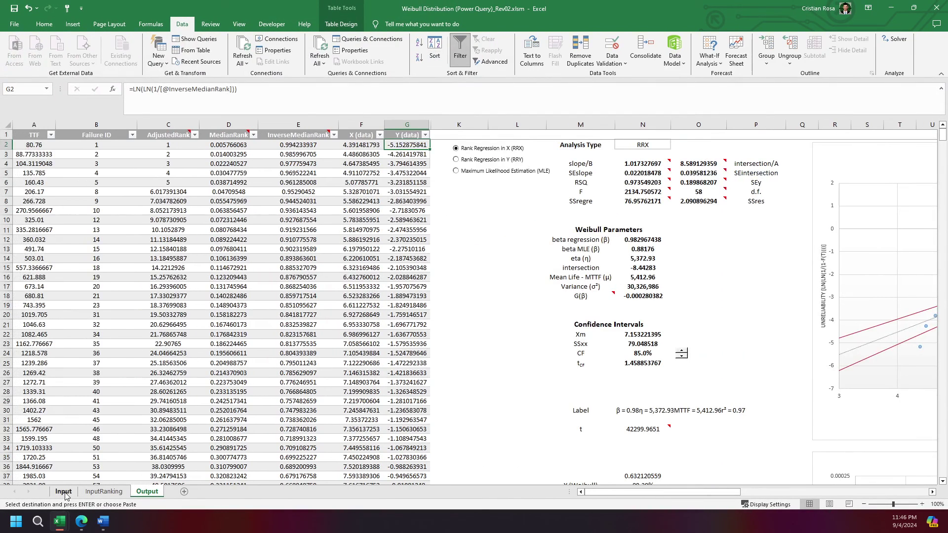
{"action": "left_click", "coordinate": [63, 492]}
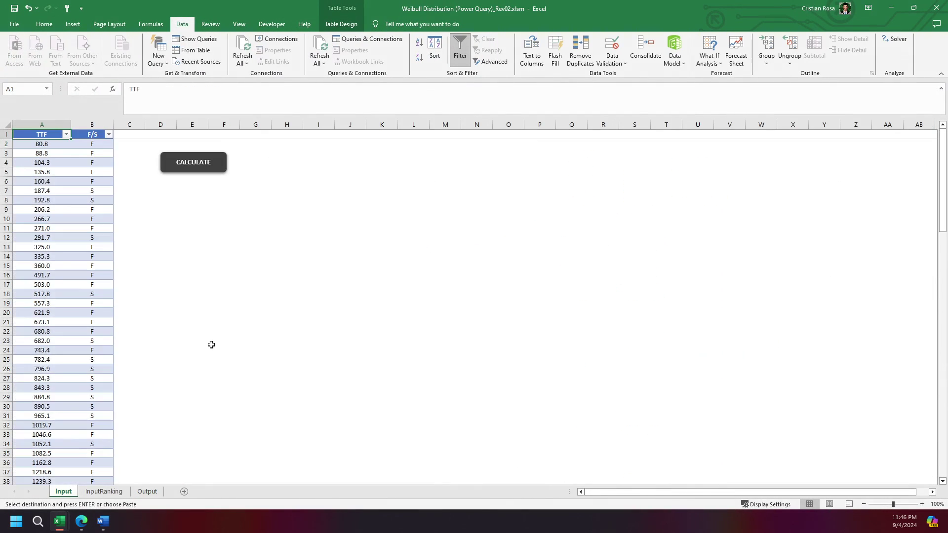
{"action": "left_click", "coordinate": [70, 147]}
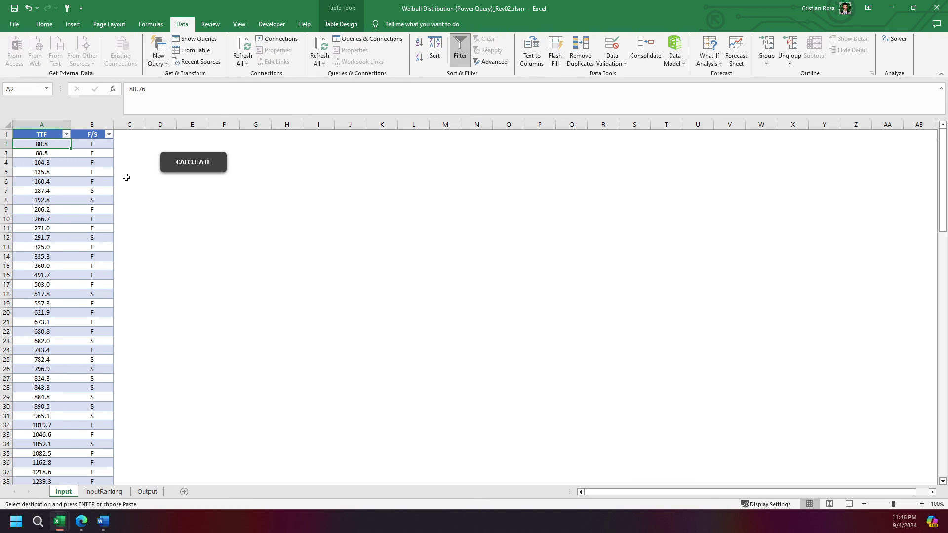
{"action": "key", "text": "ctrl+alt+v"}
{"action": "key", "text": "v"}
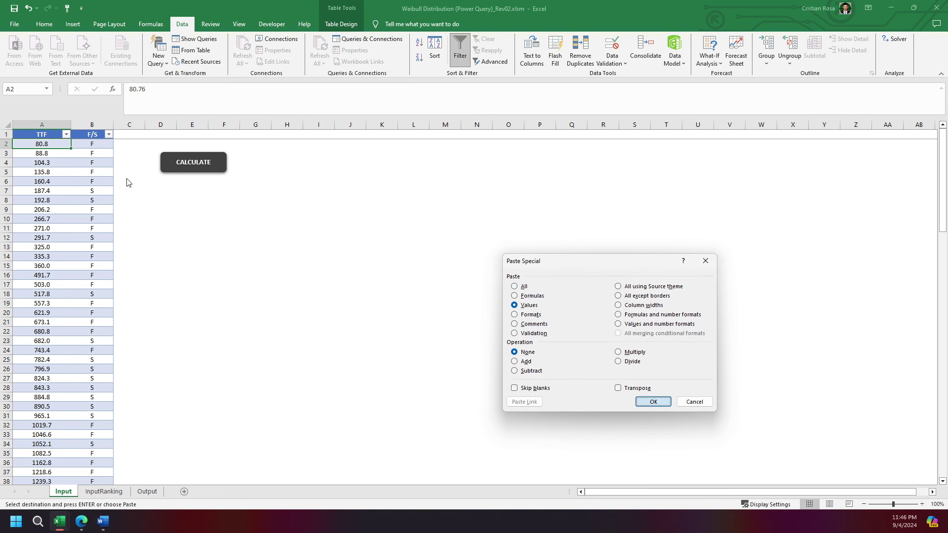
{"action": "key", "text": "Return"}
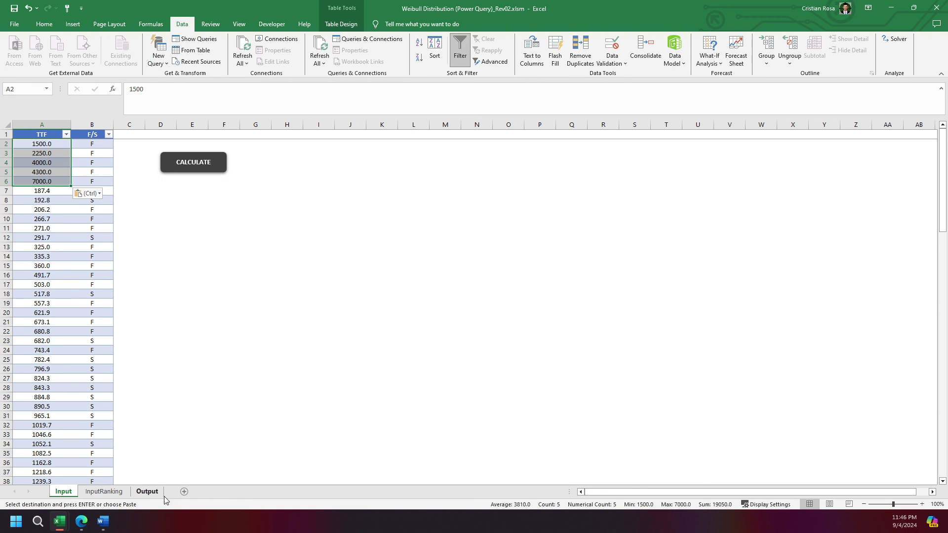
- Delete all leftover TTF and F/S records from row 7 down in the Input sheet's table
{"action": "left_click_drag", "start_coordinate": [52, 193], "coordinate": [80, 209]}
{"action": "key", "text": "ctrl+shift+Down"}
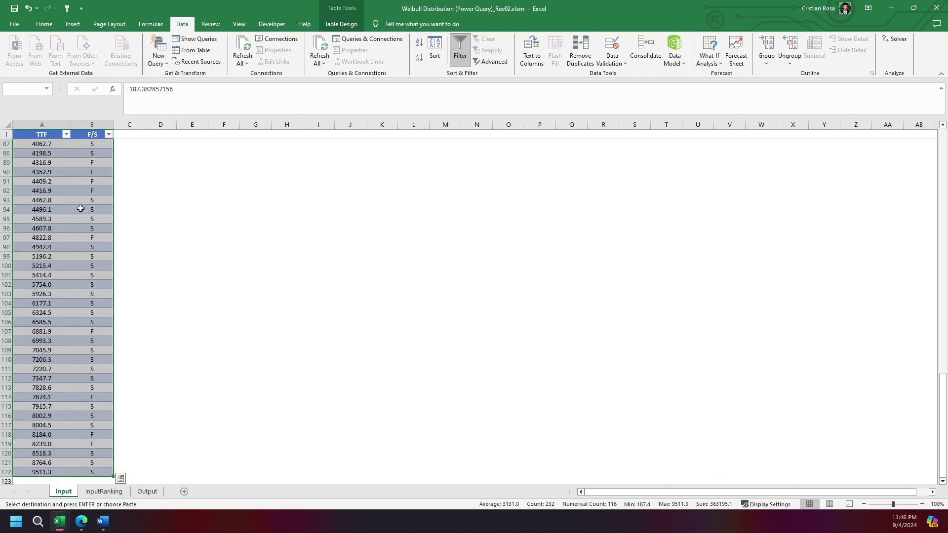
{"action": "key", "text": "ctrl+minus"}
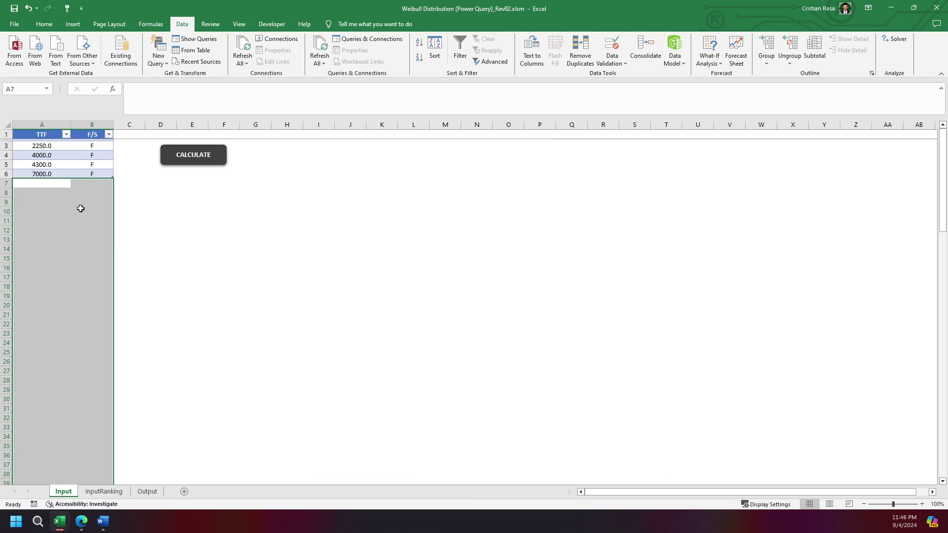
{"action": "left_click", "coordinate": [47, 143]}
{"action": "left_click_drag", "start_coordinate": [47, 144], "coordinate": [47, 181]}
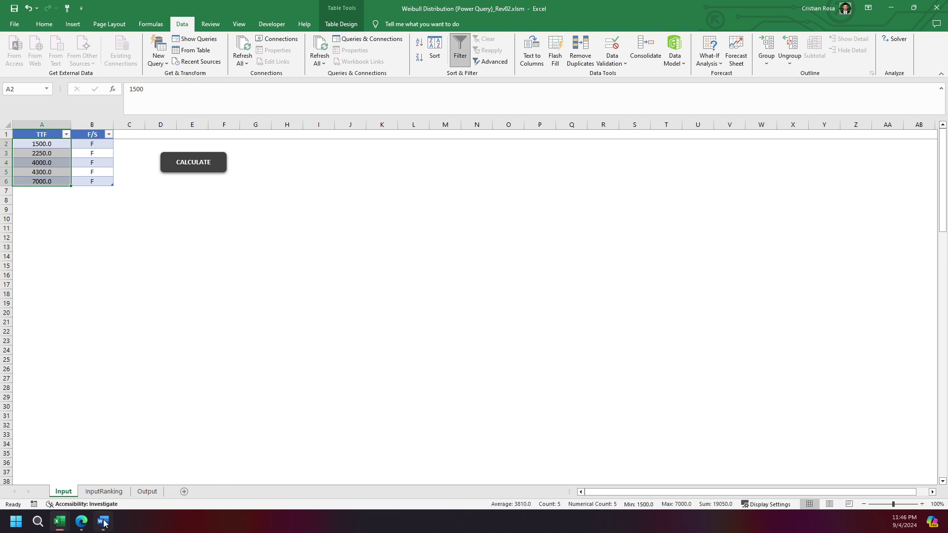
- Copy A2:B8 from the Input sheet of Análise Weibull.xlsx and paste it as values at A2 on the finished workbook's Input sheet
{"action": "left_click", "coordinate": [59, 522]}
{"action": "left_click", "coordinate": [60, 522]}
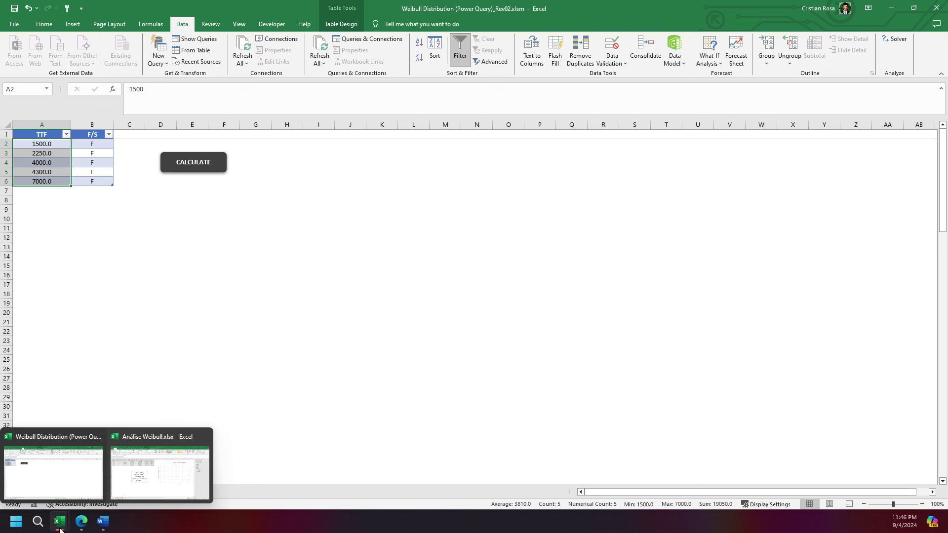
{"action": "left_click", "coordinate": [160, 473]}
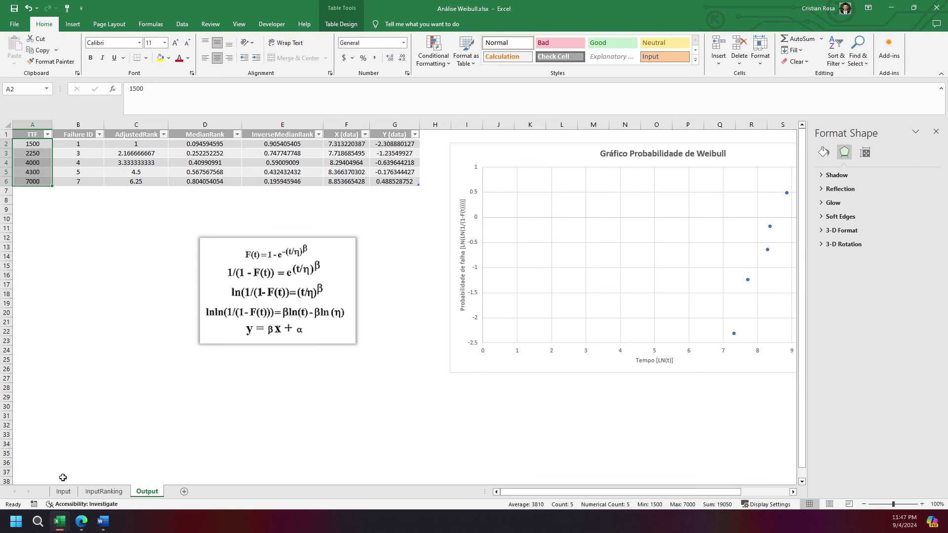
{"action": "left_click", "coordinate": [63, 492]}
{"action": "left_click_drag", "start_coordinate": [42, 144], "coordinate": [70, 197]}
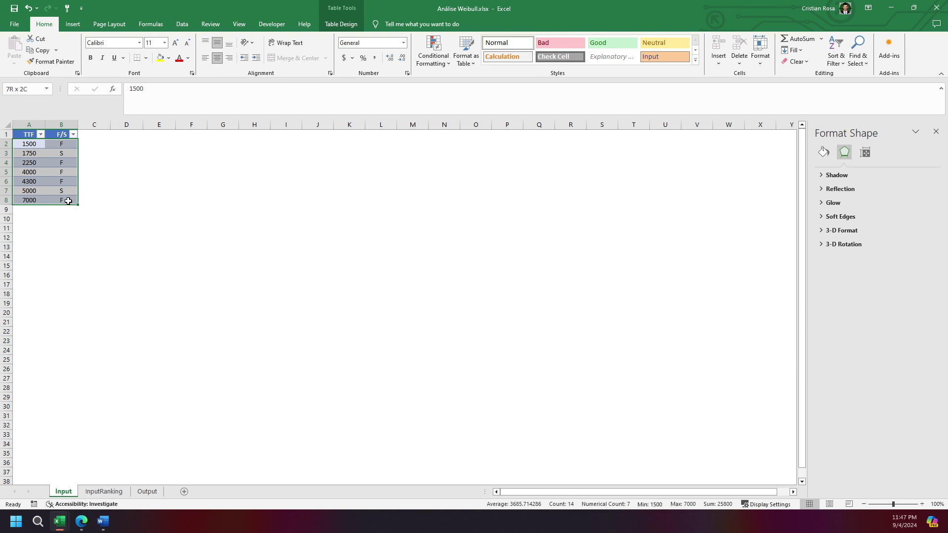
{"action": "key", "text": "ctrl+c"}
{"action": "key", "text": "alt+Tab"}
{"action": "left_click", "coordinate": [55, 146]}
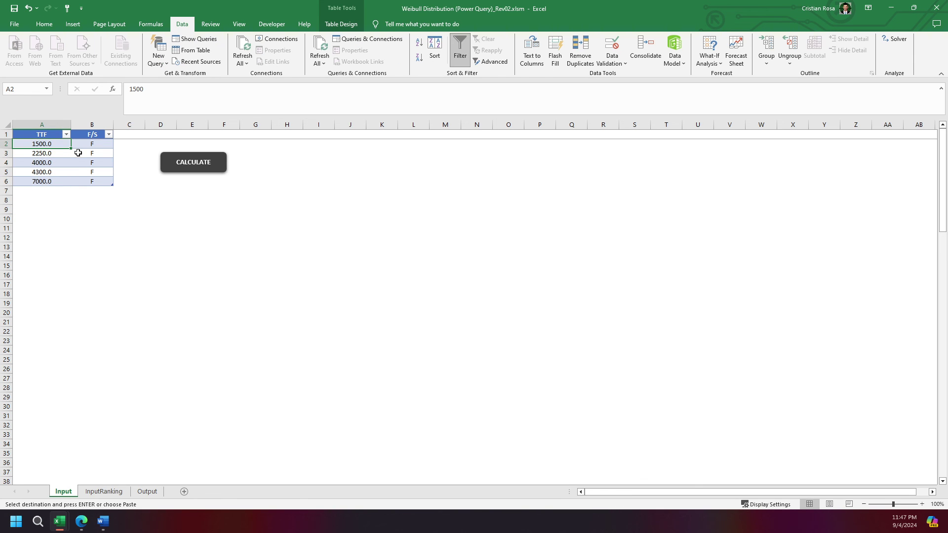
{"action": "key", "text": "ctrl+alt+v"}
{"action": "key", "text": "v"}
{"action": "key", "text": "Return"}
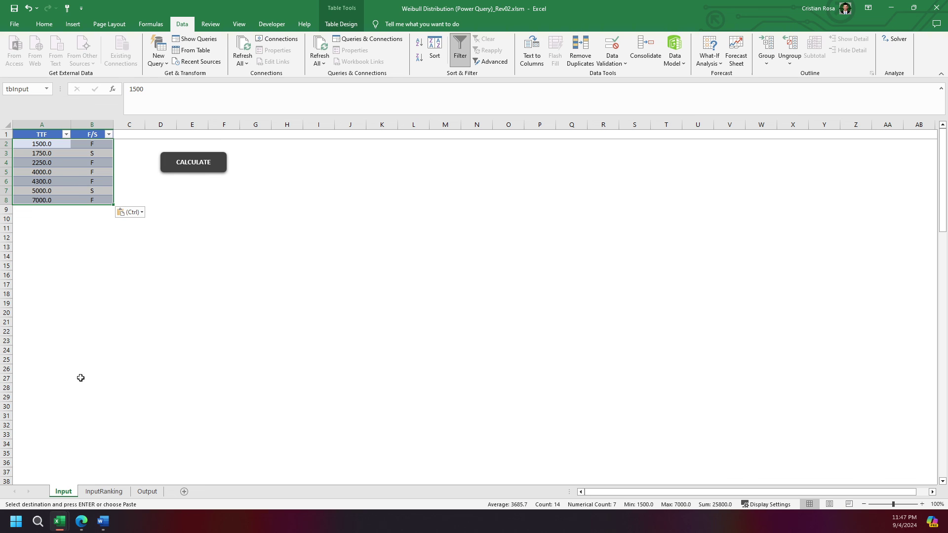
- Refresh all queries from the Output sheet so the Weibull results use the new input data
{"action": "left_click", "coordinate": [104, 492]}
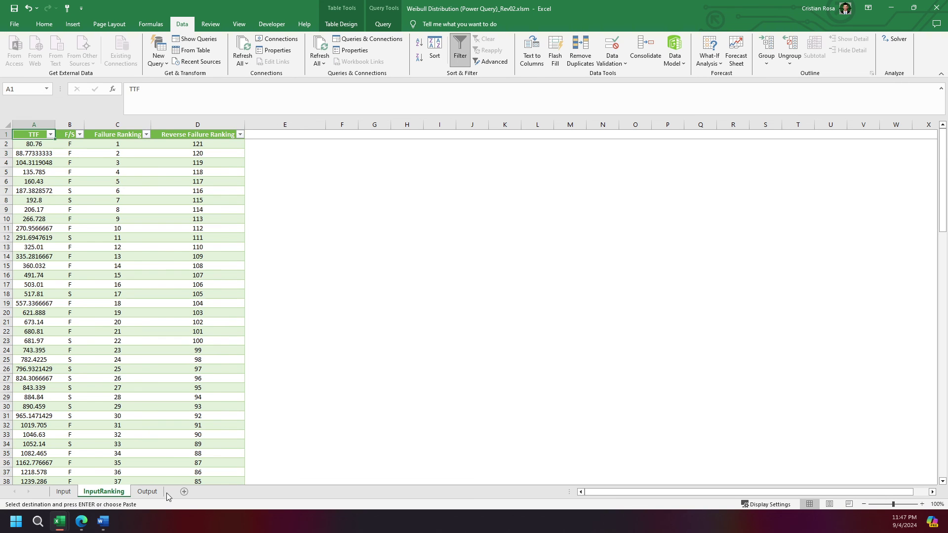
{"action": "left_click", "coordinate": [151, 493]}
{"action": "right_click", "coordinate": [117, 204]}
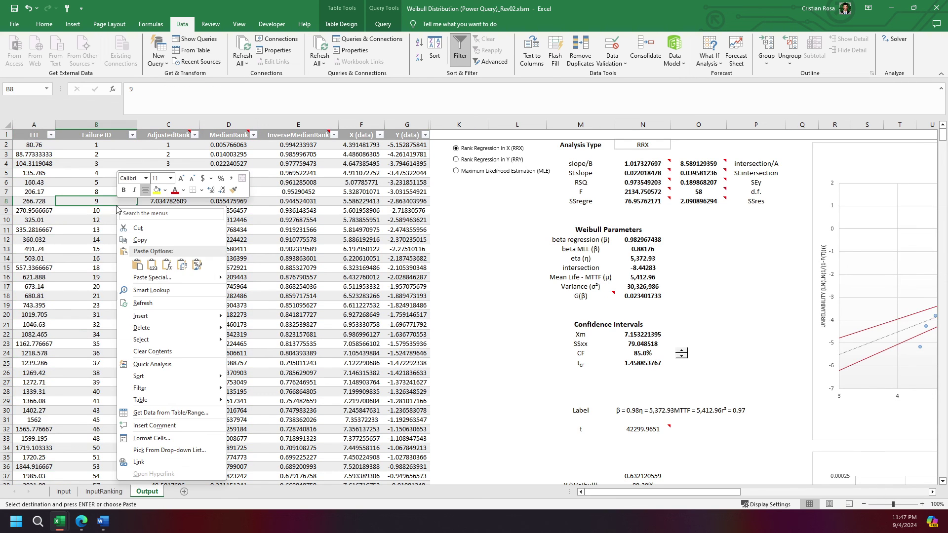
{"action": "left_click", "coordinate": [204, 2]}
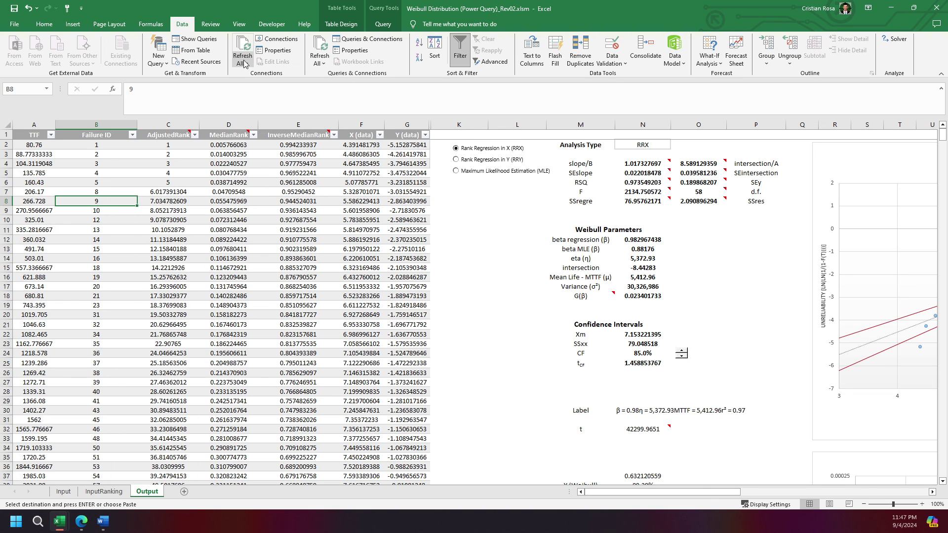
{"action": "left_click", "coordinate": [312, 45]}
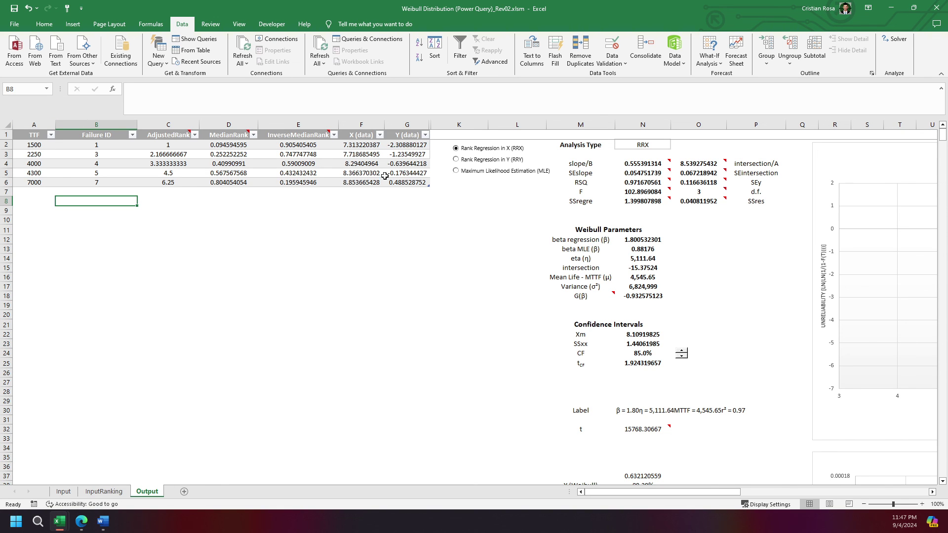
- Compare the refreshed Output table with the Output sheet of Análise Weibull.xlsx
{"action": "key", "text": "alt+Tab"}
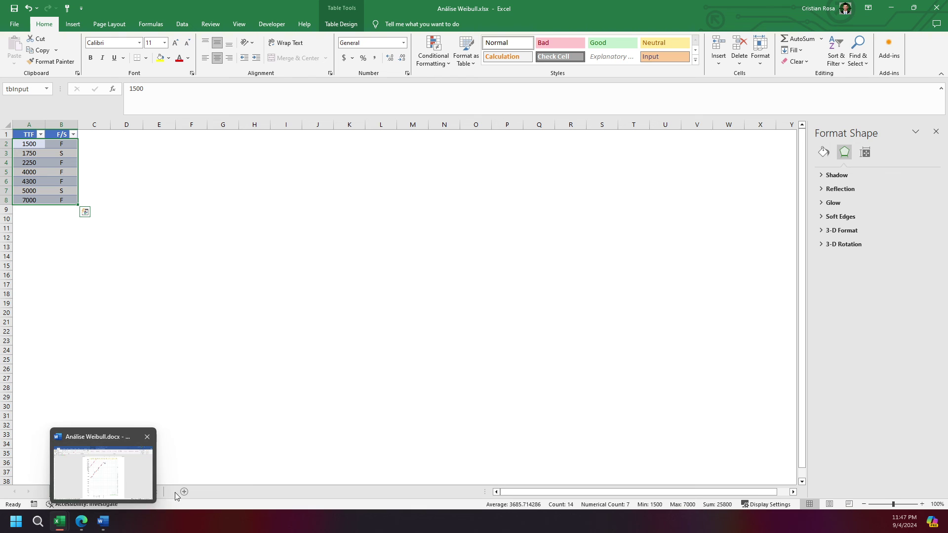
{"action": "left_click", "coordinate": [147, 491]}
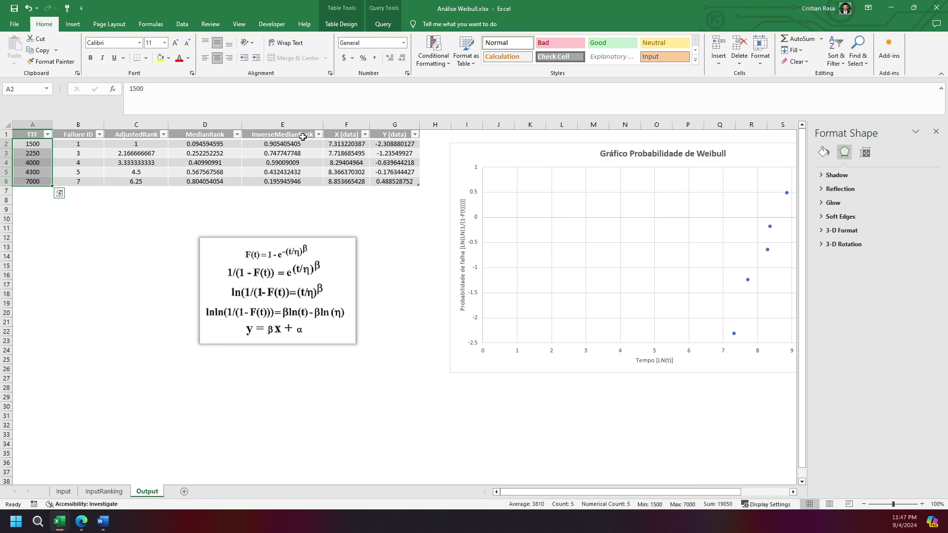
{"action": "key", "text": "alt+Tab"}
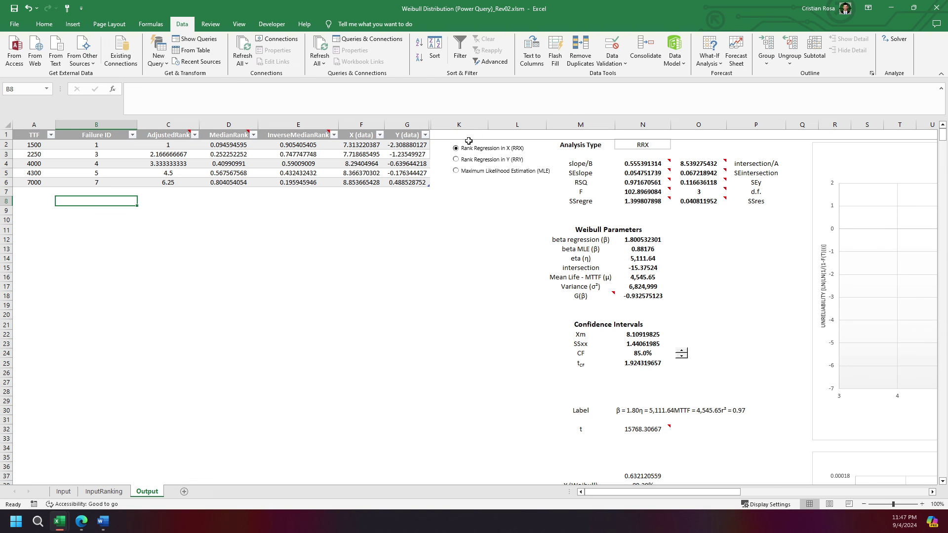
- Examine the Weibull Probability Plot and the beta regression in N12, and compare them with the fitted line on the Word probability paper
{"action": "scroll", "coordinate": [454, 253], "scroll_direction": "right", "scroll_amount": 3}
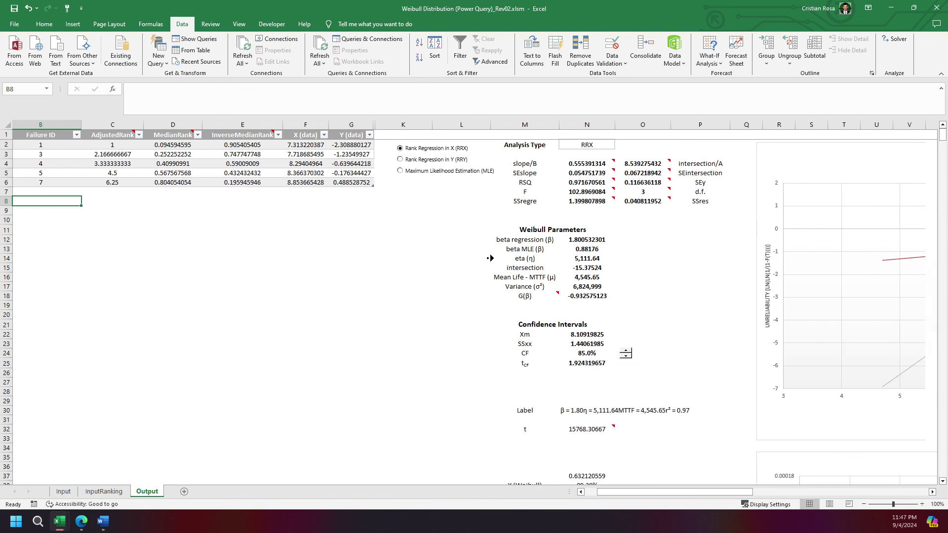
{"action": "scroll", "coordinate": [496, 258], "scroll_direction": "right", "scroll_amount": 4}
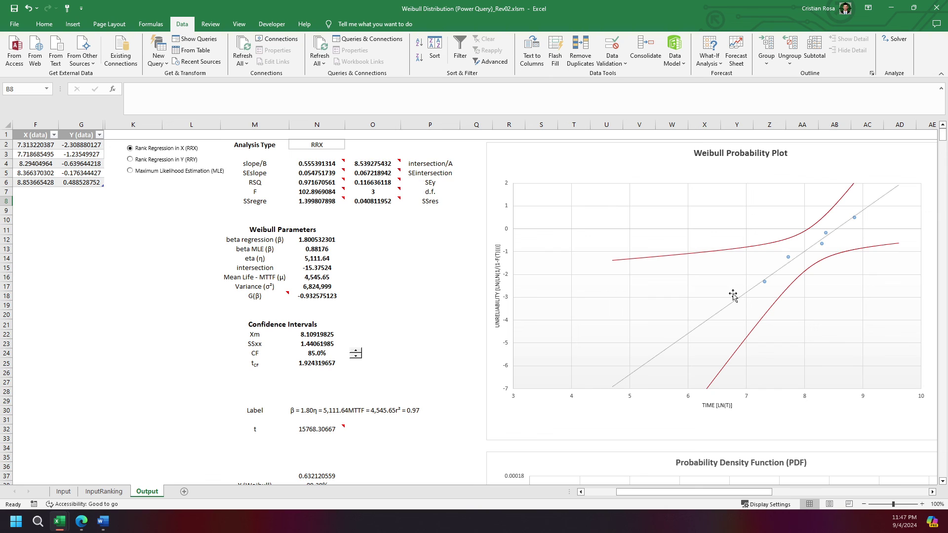
{"action": "left_click", "coordinate": [310, 241]}
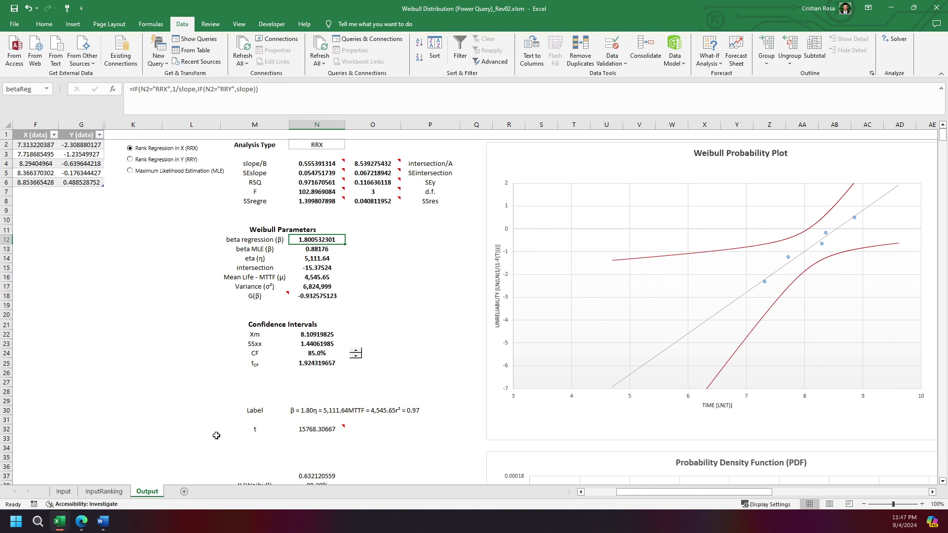
{"action": "left_click", "coordinate": [103, 522]}
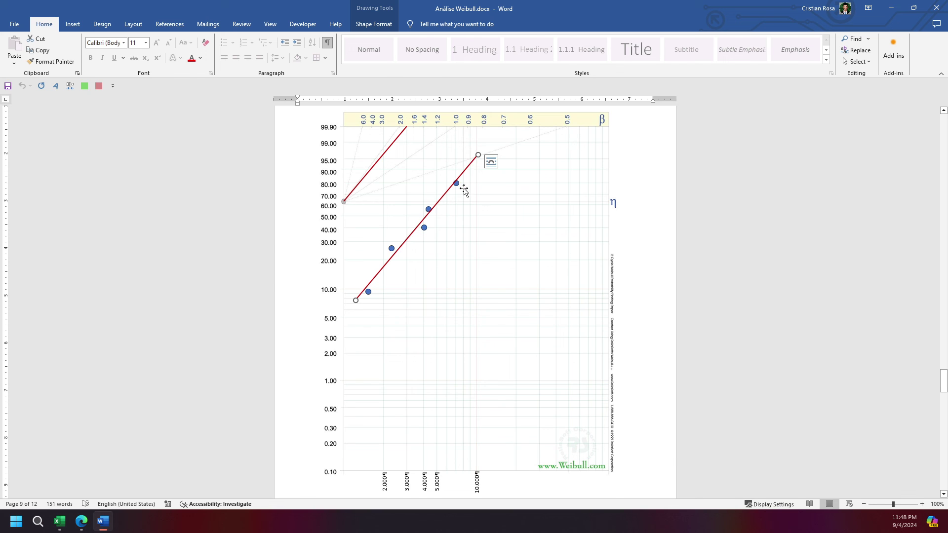
{"action": "key", "text": "alt+Tab"}
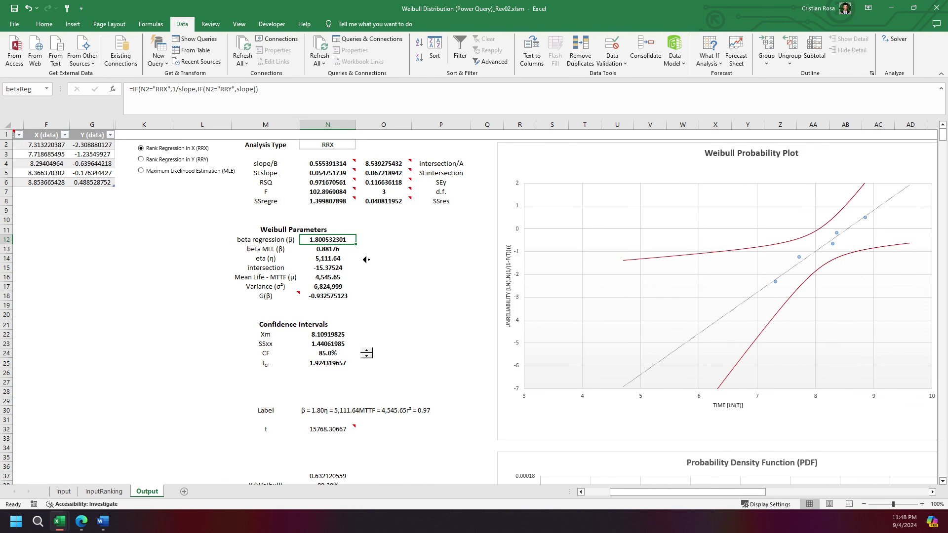
{"action": "scroll", "coordinate": [366, 259], "scroll_direction": "left", "scroll_amount": 1}
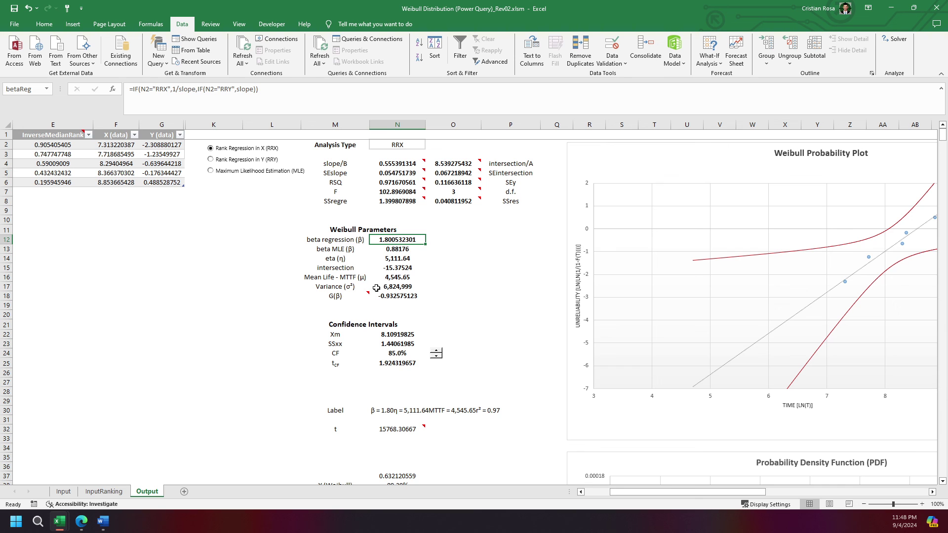
{"action": "left_click_drag", "start_coordinate": [657, 492], "coordinate": [674, 492]}
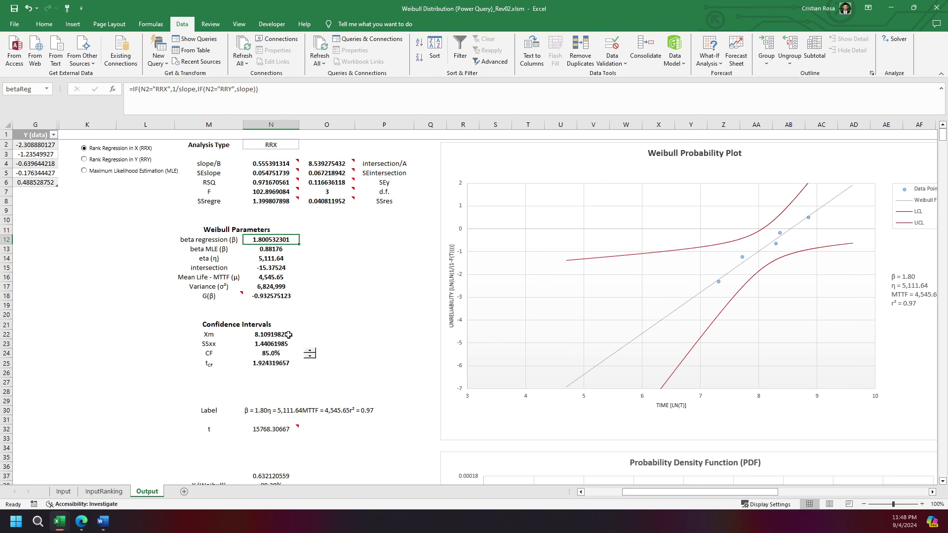
- Compare the Word probability paper and the finished workbook's Weibull parameters with the linearized formulas and chart in Análise Weibull.xlsx
{"action": "left_click", "coordinate": [104, 525]}
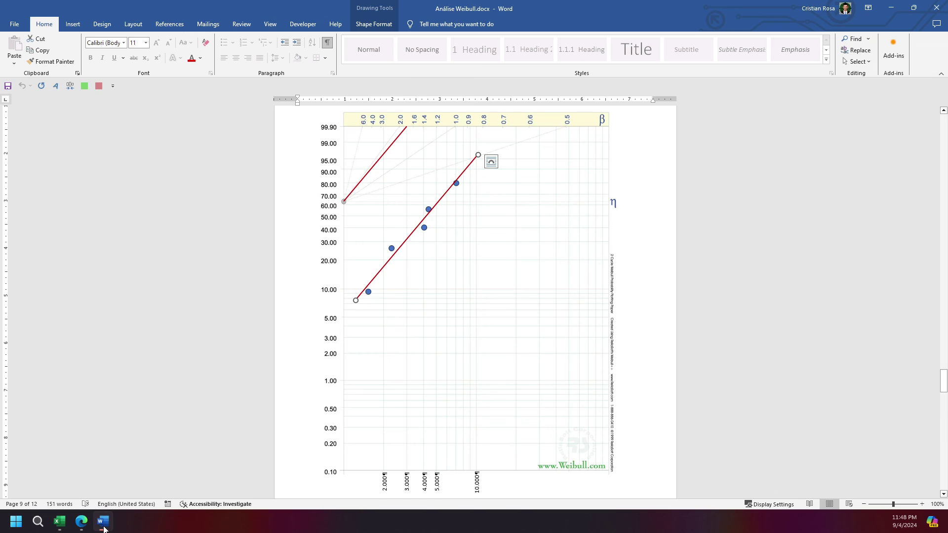
{"action": "mouse_move", "coordinate": [59, 521]}
{"action": "left_click", "coordinate": [60, 469]}
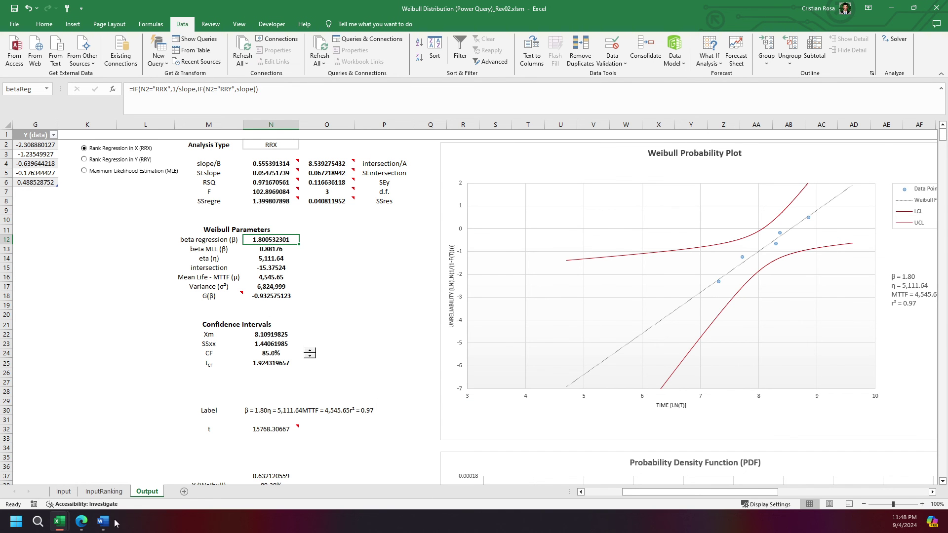
{"action": "mouse_move", "coordinate": [59, 521]}
{"action": "left_click", "coordinate": [165, 489]}
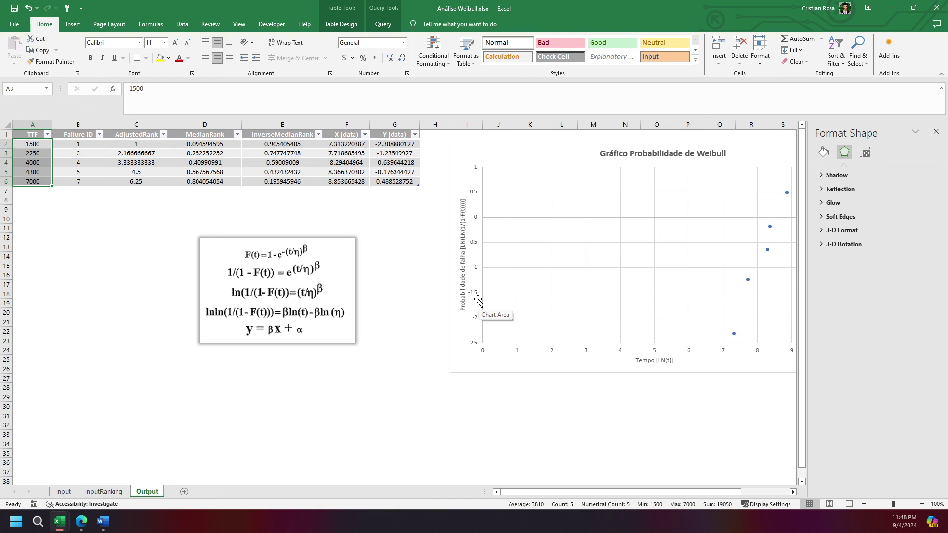
{"action": "scroll", "coordinate": [478, 300], "scroll_direction": "right", "scroll_amount": 1}
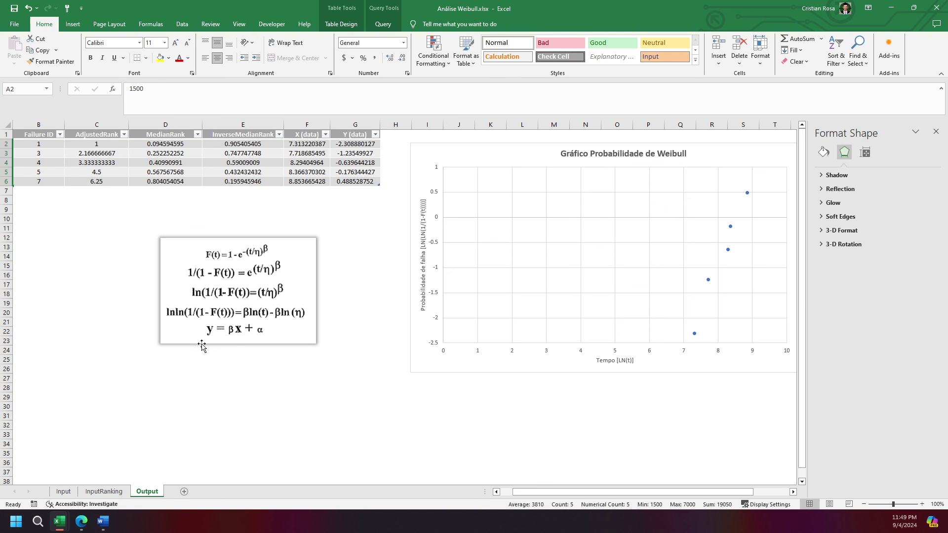
{"action": "mouse_move", "coordinate": [59, 521]}
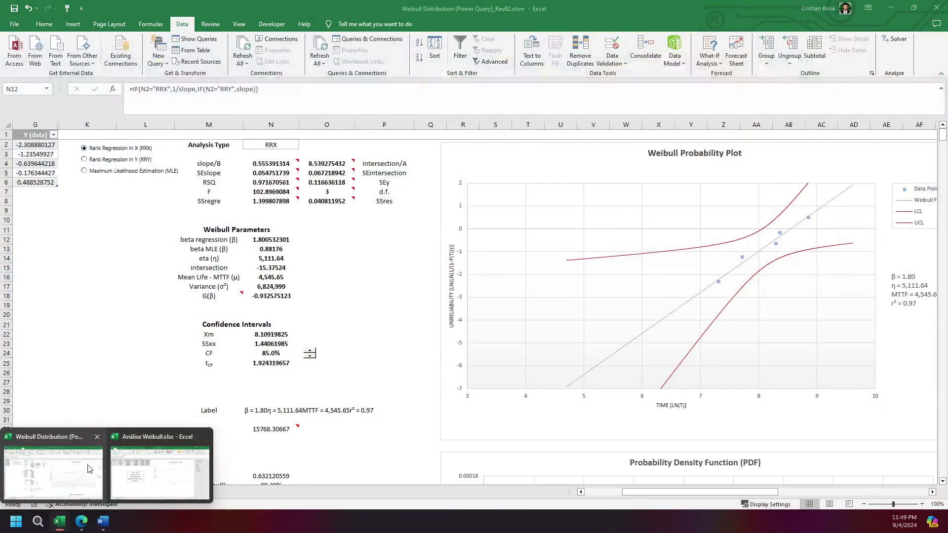
{"action": "left_click", "coordinate": [89, 469]}
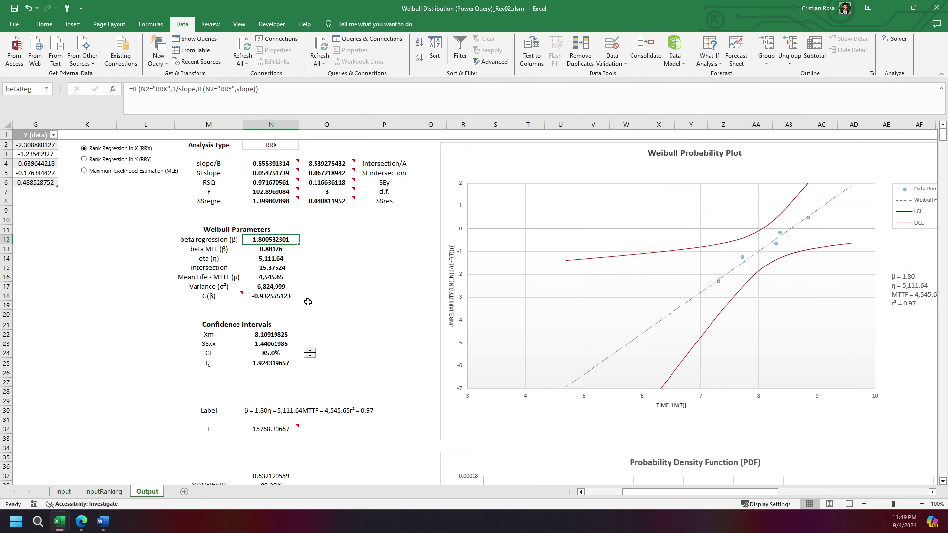